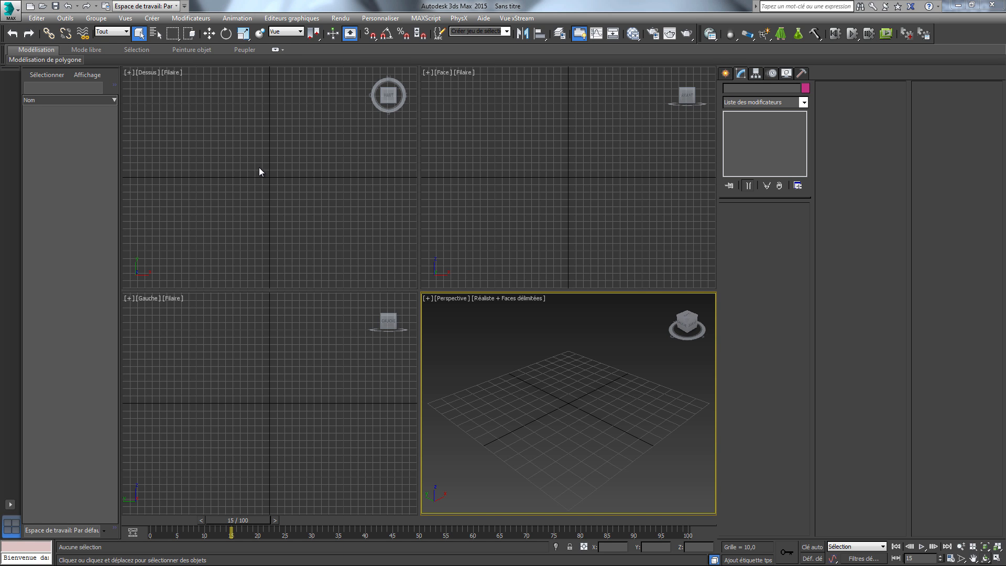
- Set the crater landscape image file as the Perspective view's background and apply it to the active view
key("alt+b")
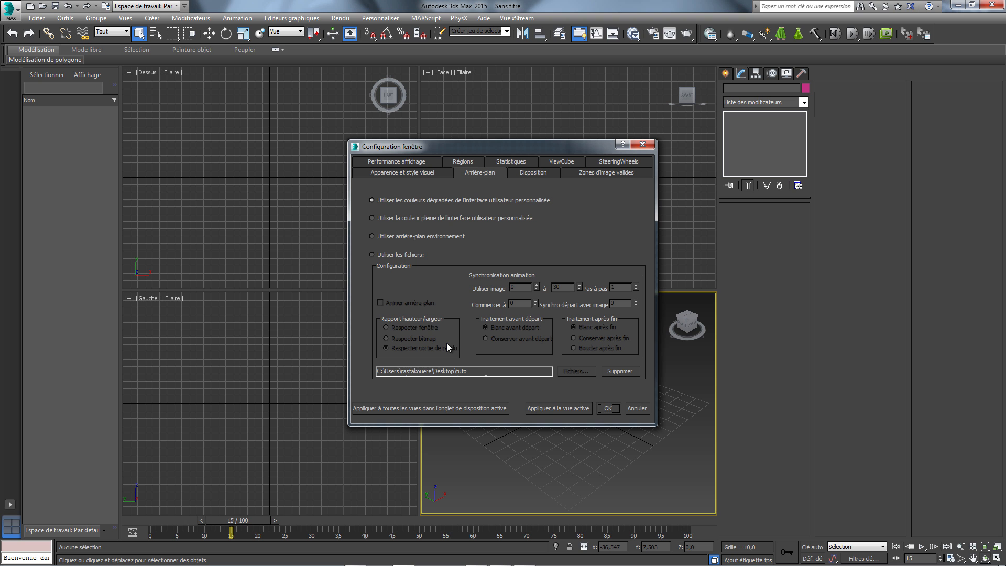
left_click(401, 256)
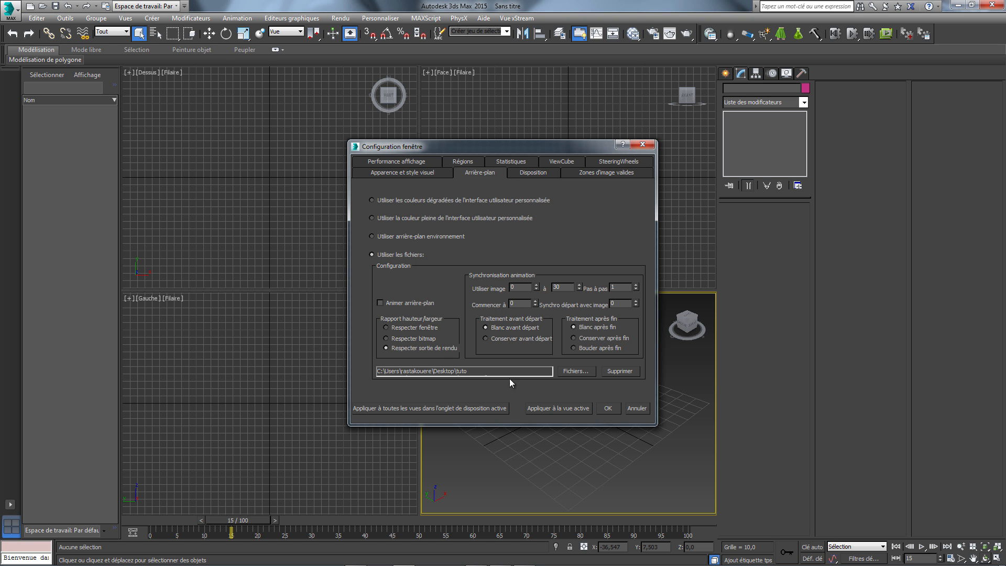
left_click(573, 373)
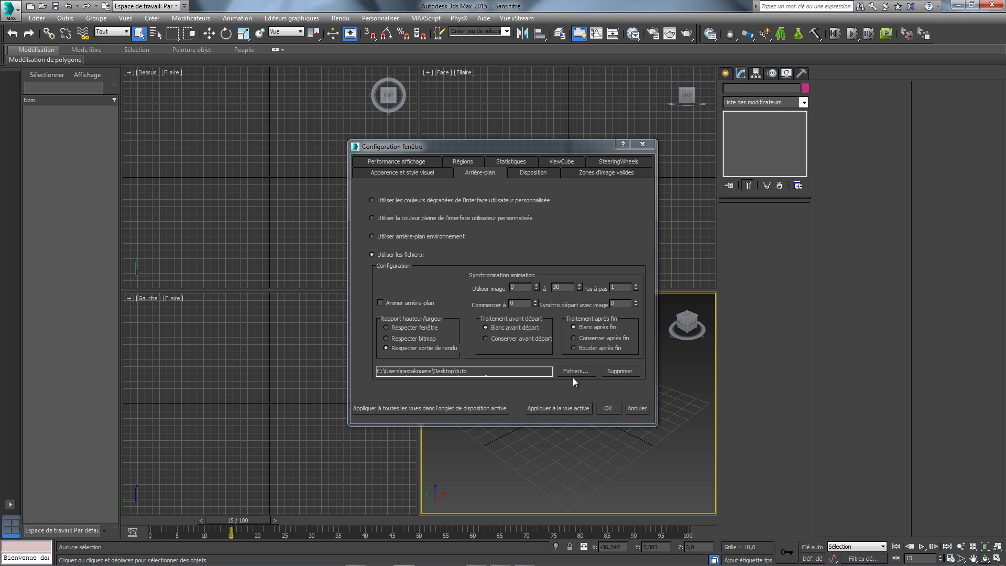
double_click(279, 143)
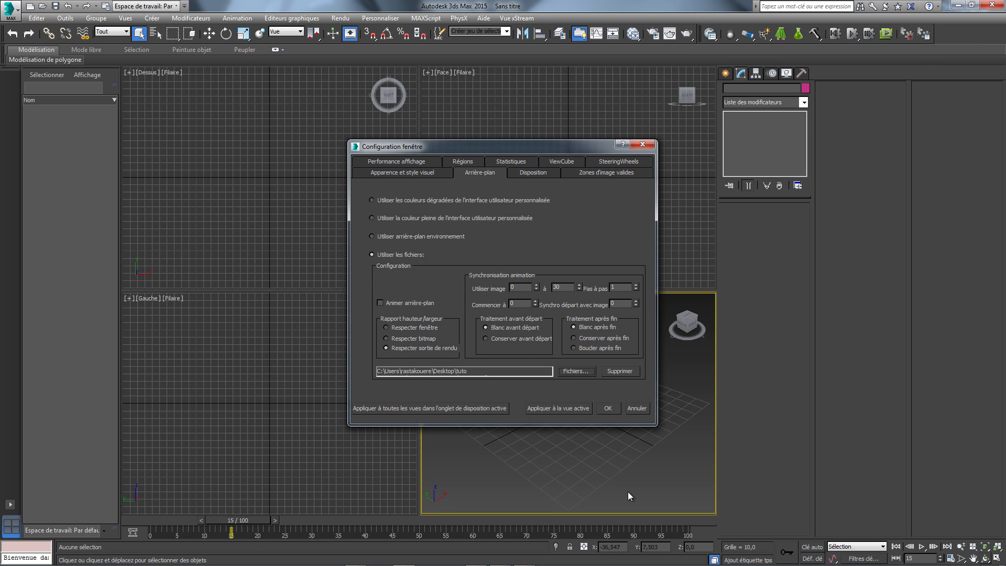
left_click(581, 410)
left_click(602, 411)
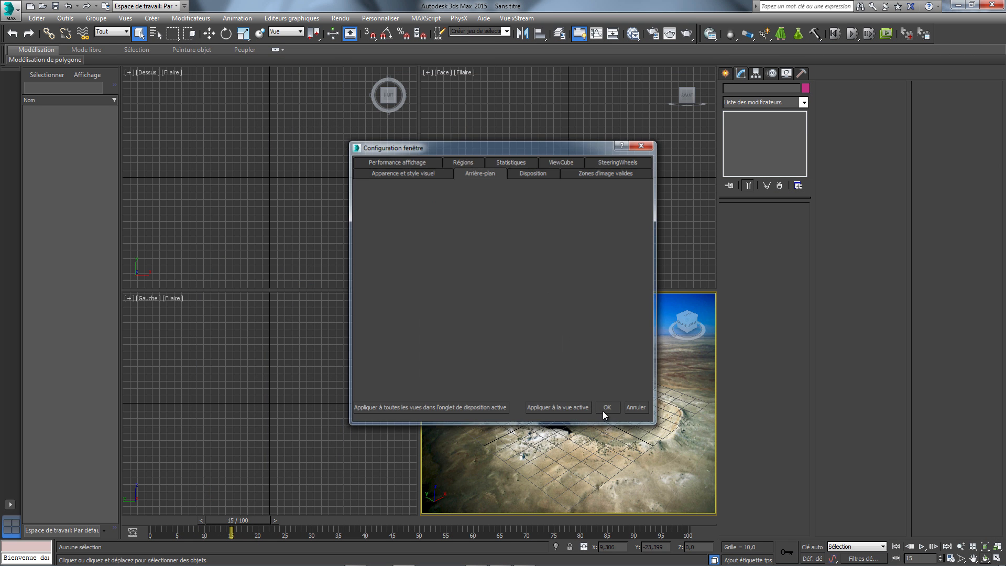
- Show safe frames in the Perspective view and set the render output size to HDTV (vidéo), 1920x1080
left_click(451, 300)
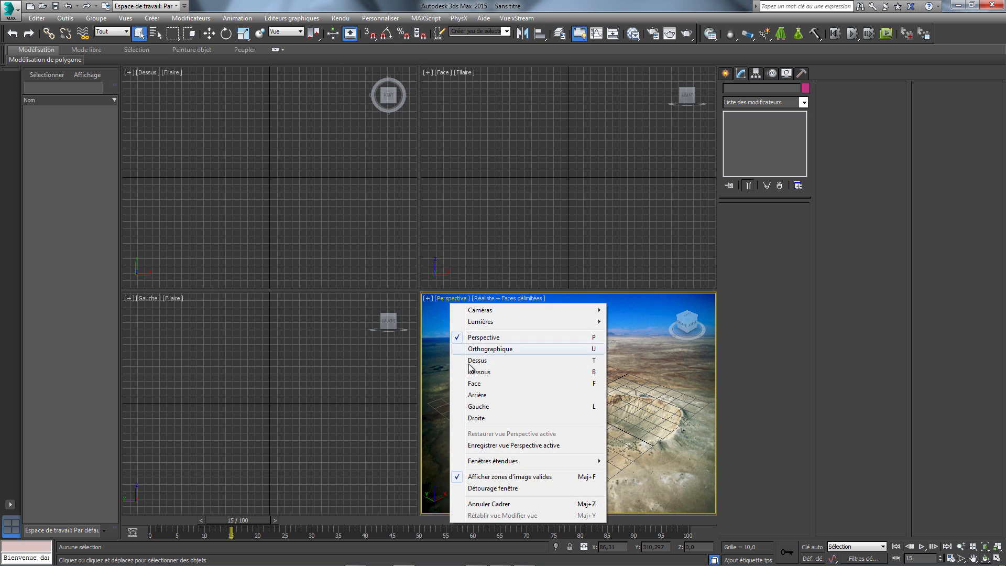
left_click(547, 478)
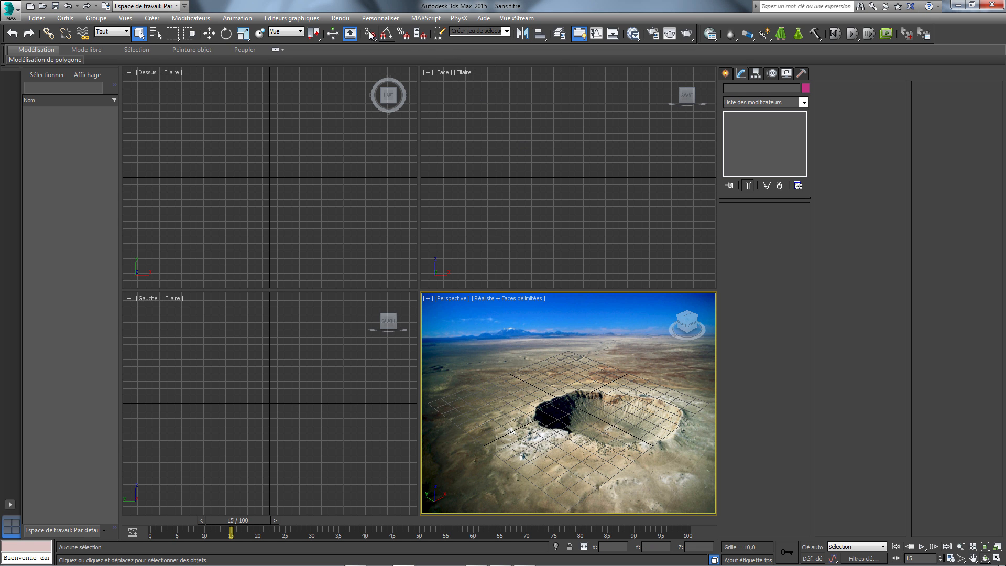
left_click(346, 19)
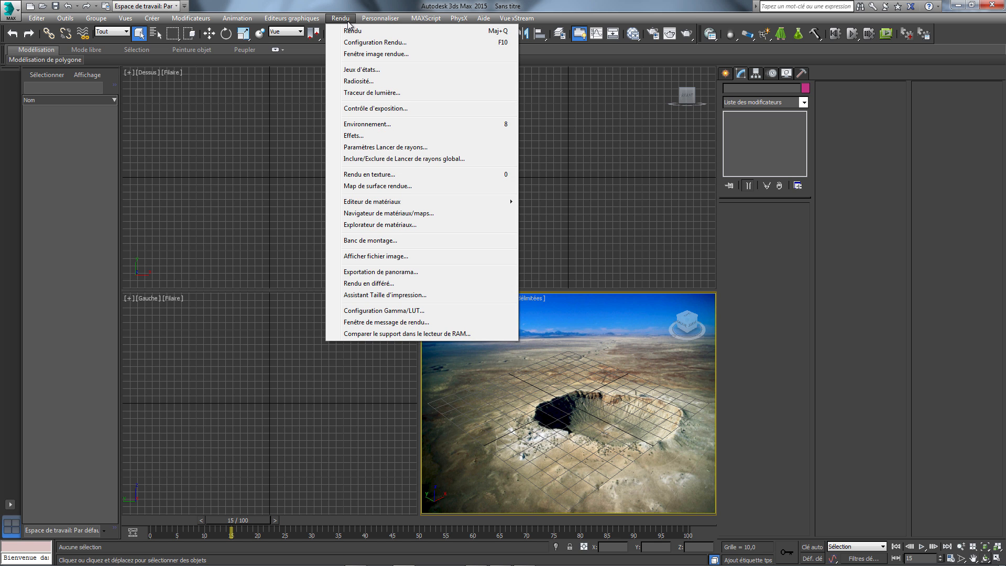
left_click(371, 42)
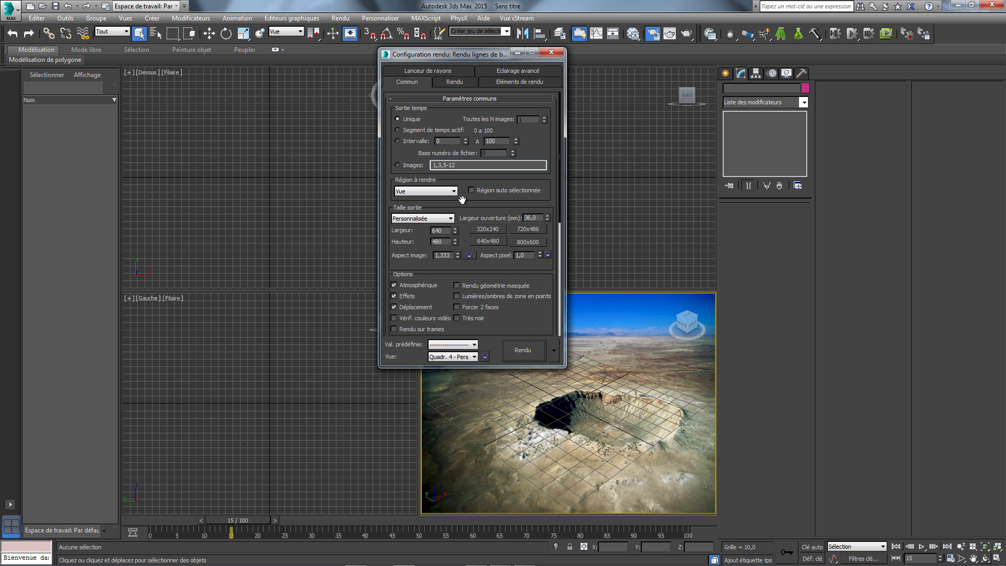
left_click(450, 219)
left_click(442, 356)
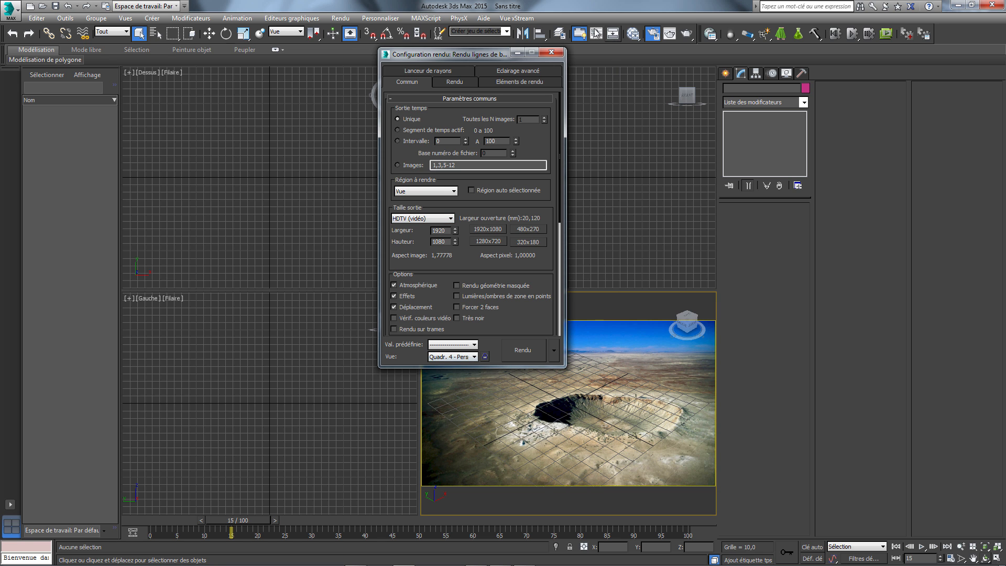
left_click(551, 52)
- Render the Perspective view to check whether the background image is rendered
left_click(684, 38)
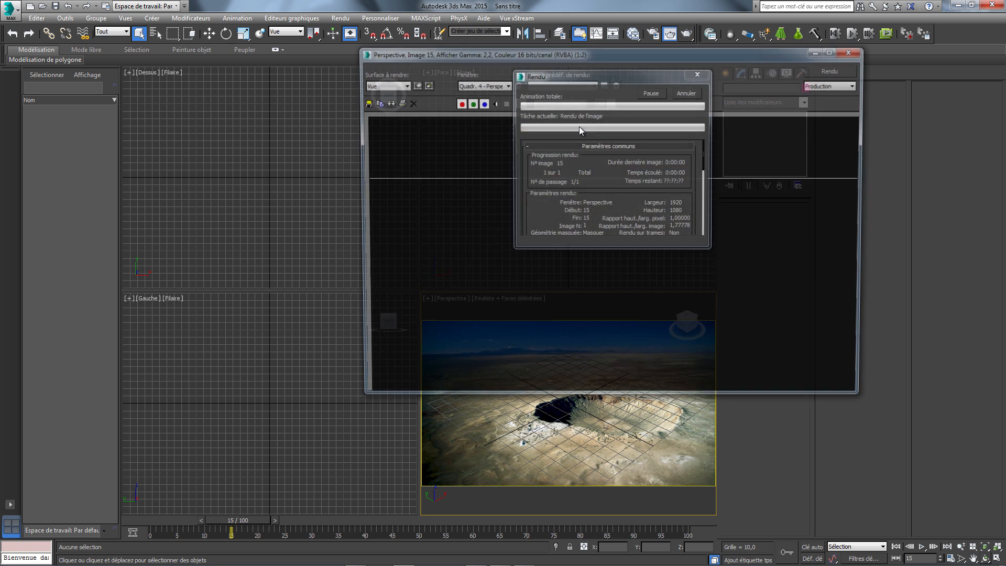
left_click(854, 50)
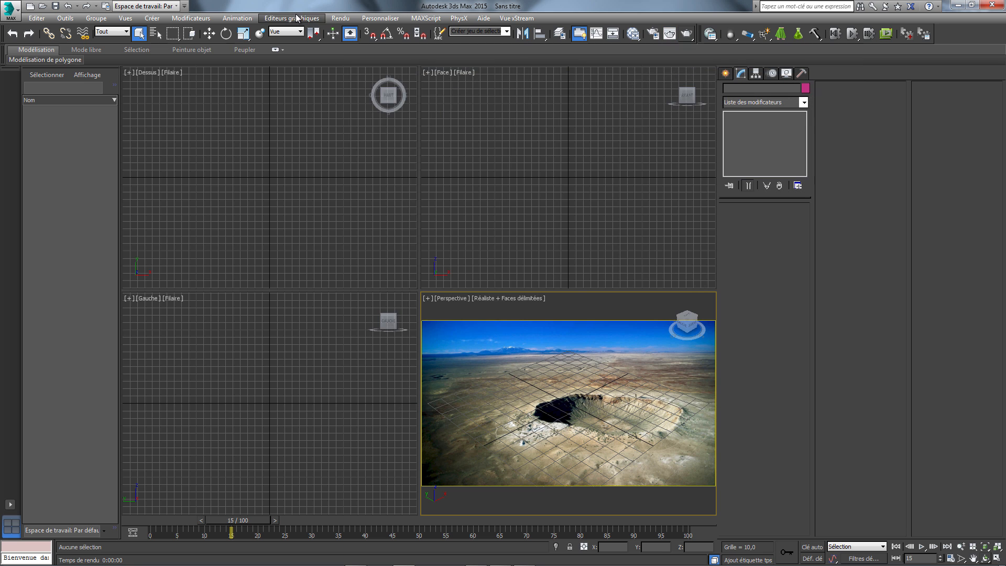
- Assign the 1920x1080 crater landscape JPG as a Bitmap environment map for the render background
left_click(340, 18)
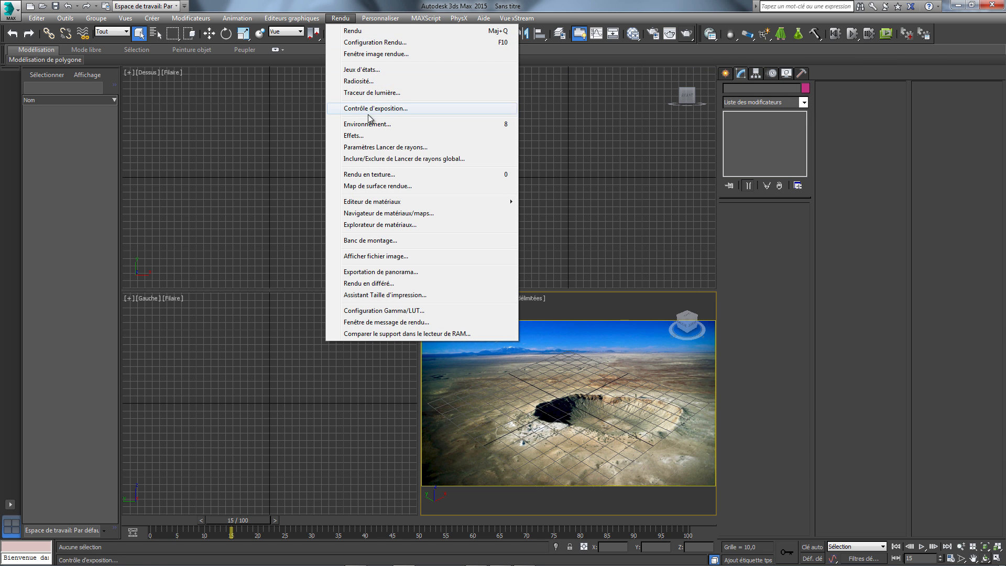
left_click(386, 124)
left_click(232, 141)
left_click(220, 151)
double_click(422, 190)
double_click(103, 93)
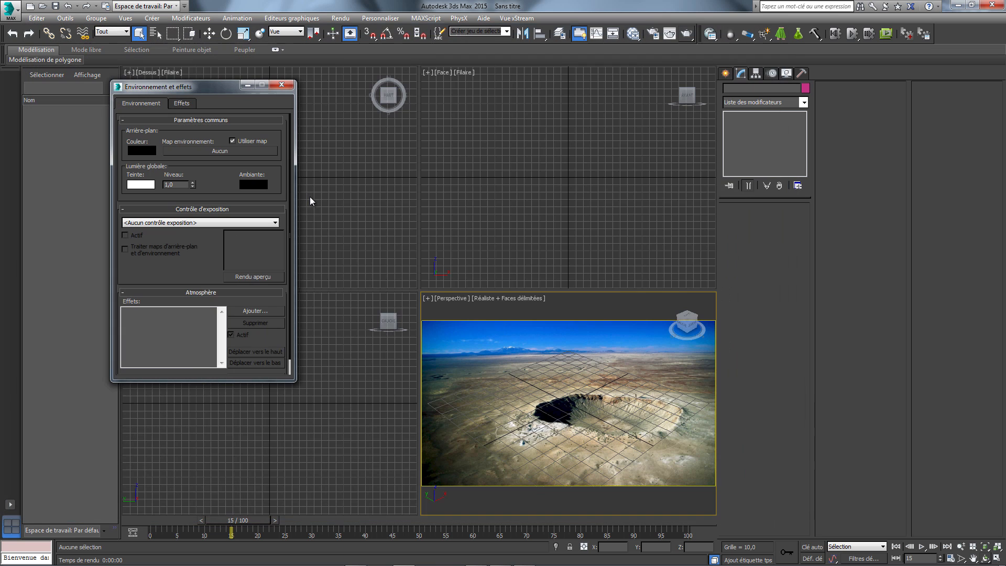
- Render the Perspective view to examine how the environment map is projected in the background
left_click(685, 34)
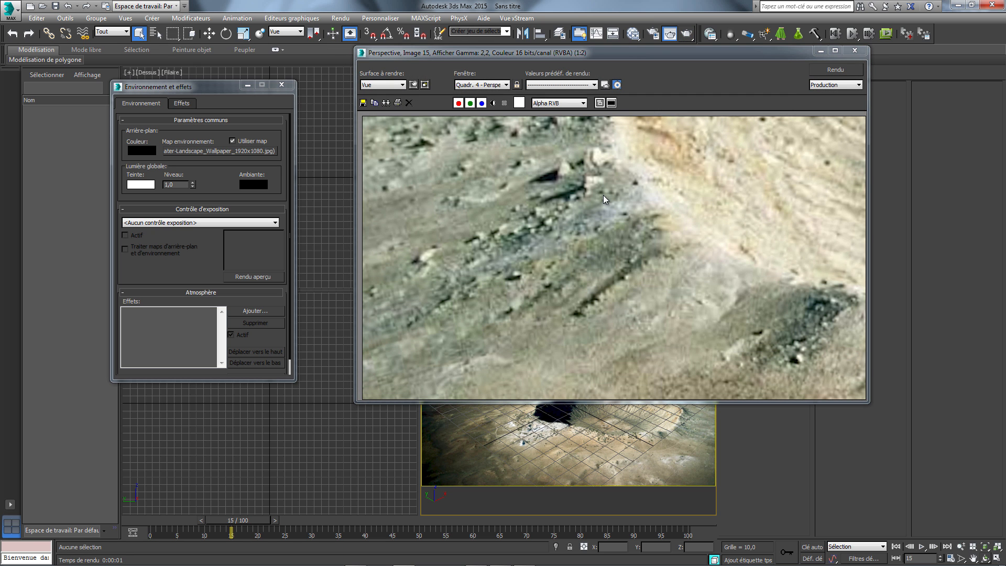
left_click_drag(628, 46, 629, 17)
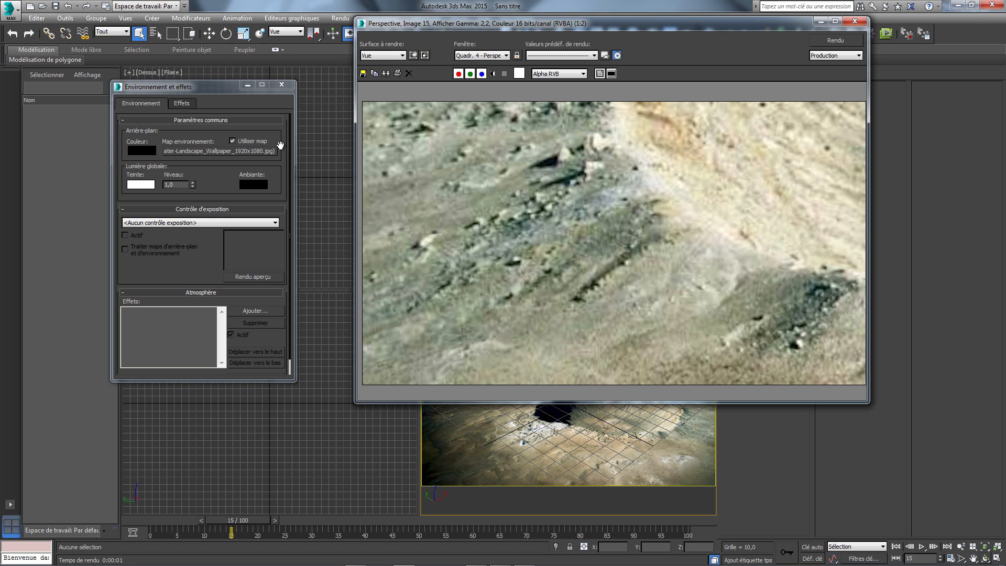
left_click(854, 21)
- Add the environment map to the material editor as an instance and open its parameters
left_click(633, 33)
left_click_drag(219, 151, 550, 189)
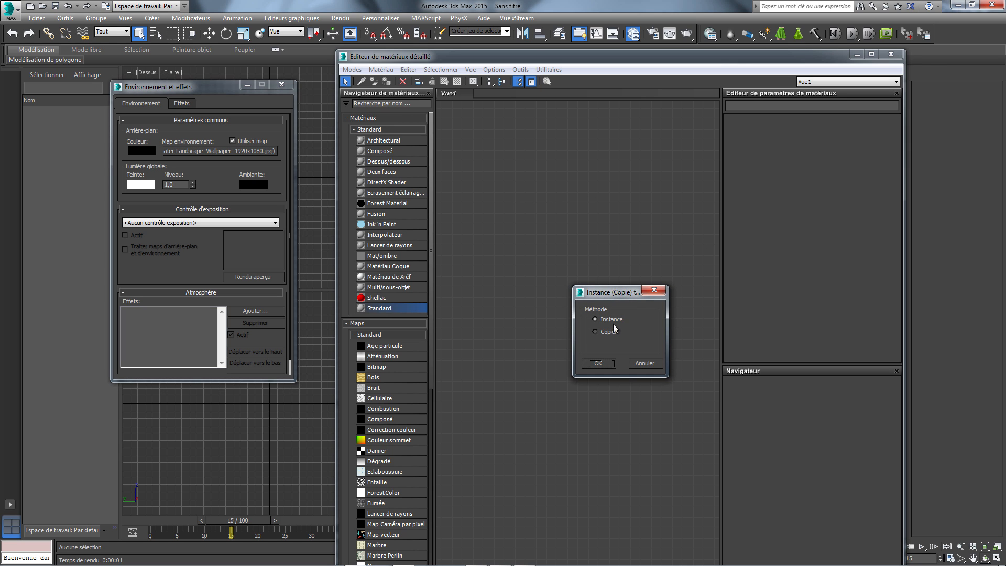
left_click(599, 362)
double_click(555, 187)
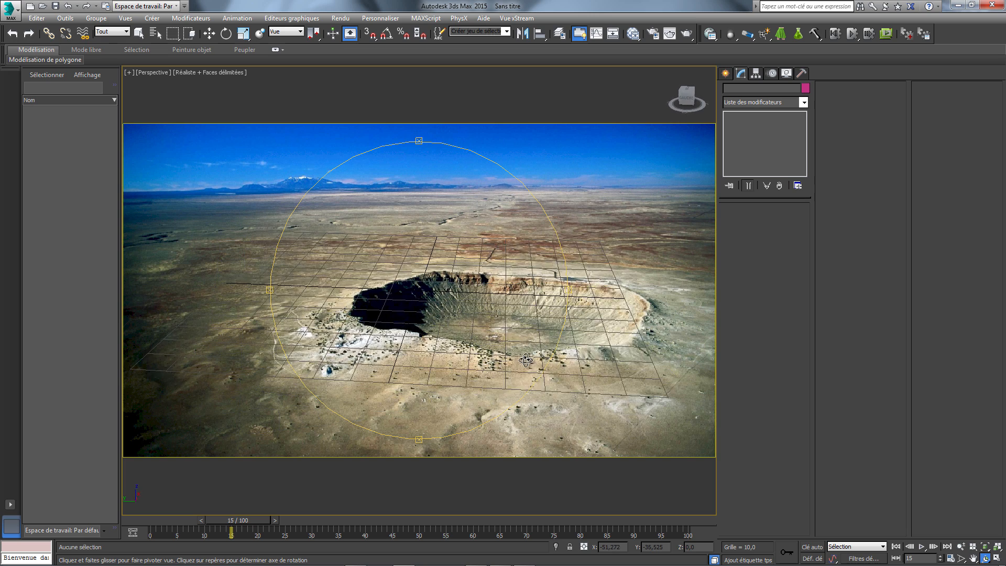
- Orbit and pan the Perspective view to match the ground grid to the perspective of the crater photo
left_click_drag(526, 360, 534, 357)
left_click(973, 558)
left_click_drag(486, 382, 488, 461)
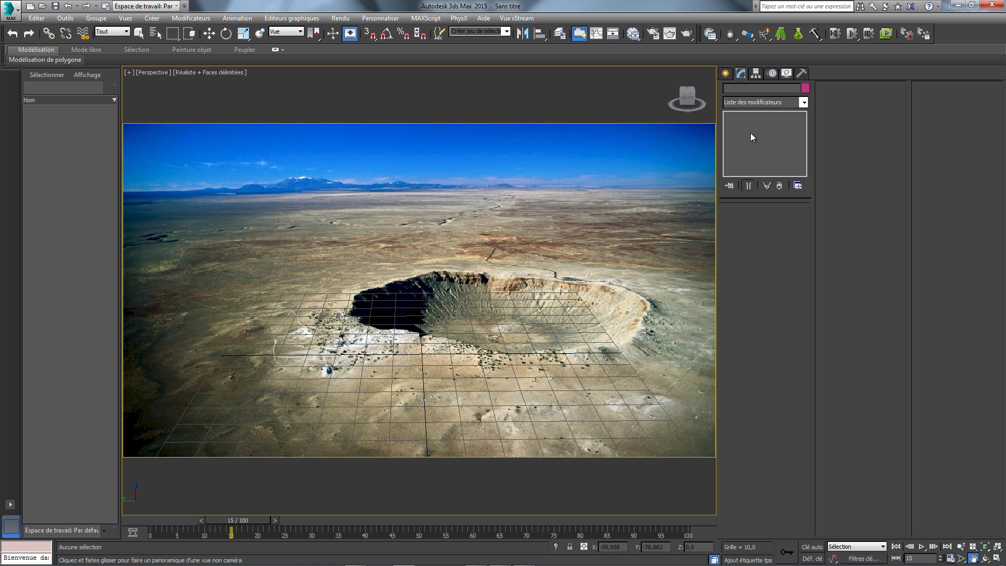
- Create a plane about 432 by 425 units covering the desert ground up to the horizon
left_click(726, 74)
left_click(785, 184)
left_click_drag(156, 465, 716, 188)
left_click_drag(801, 279, 802, 254)
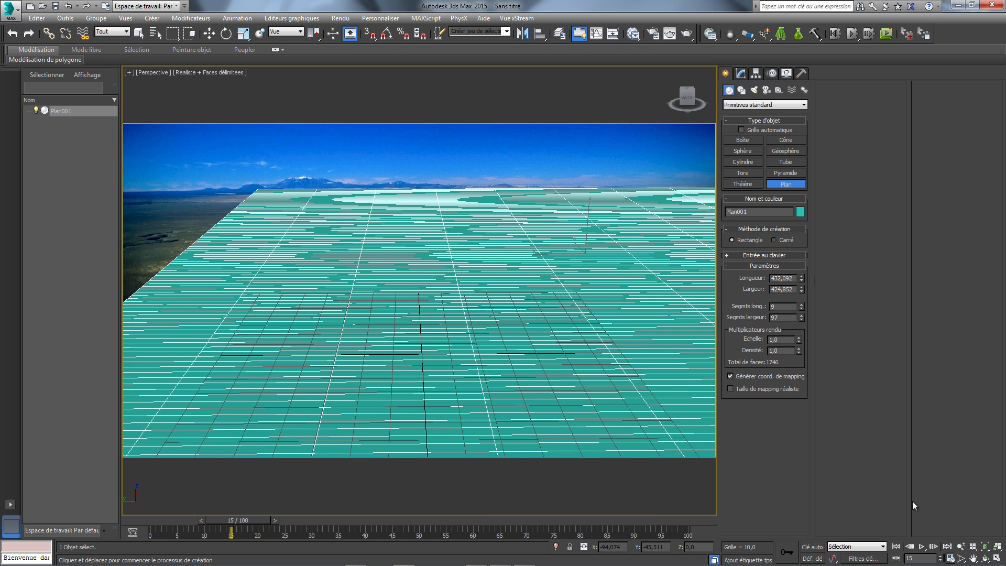
- Move the plane sideways to centre it over the ground and set its length to 604,929
left_click(973, 558)
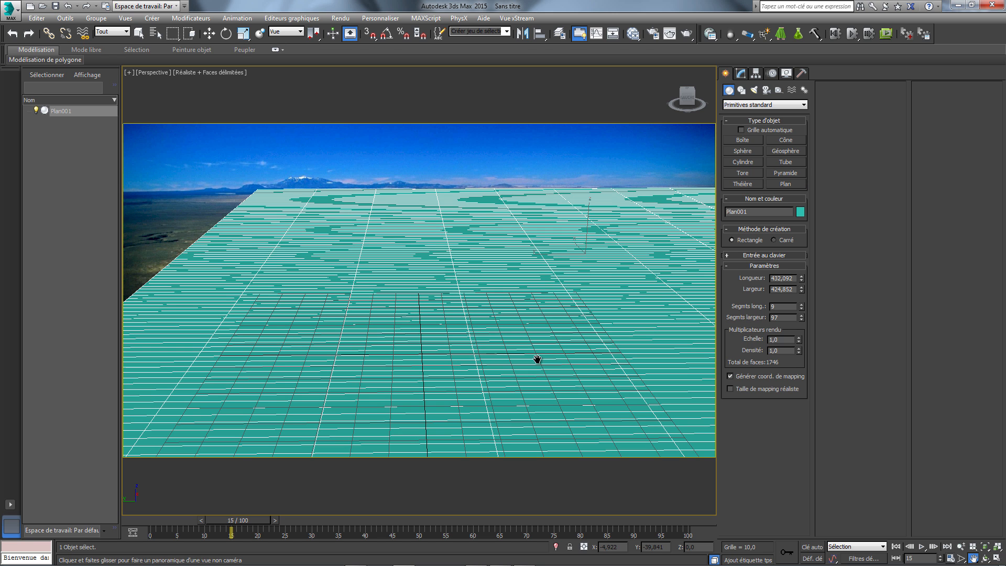
left_click(209, 33)
left_click_drag(583, 232, 434, 255)
left_click(741, 73)
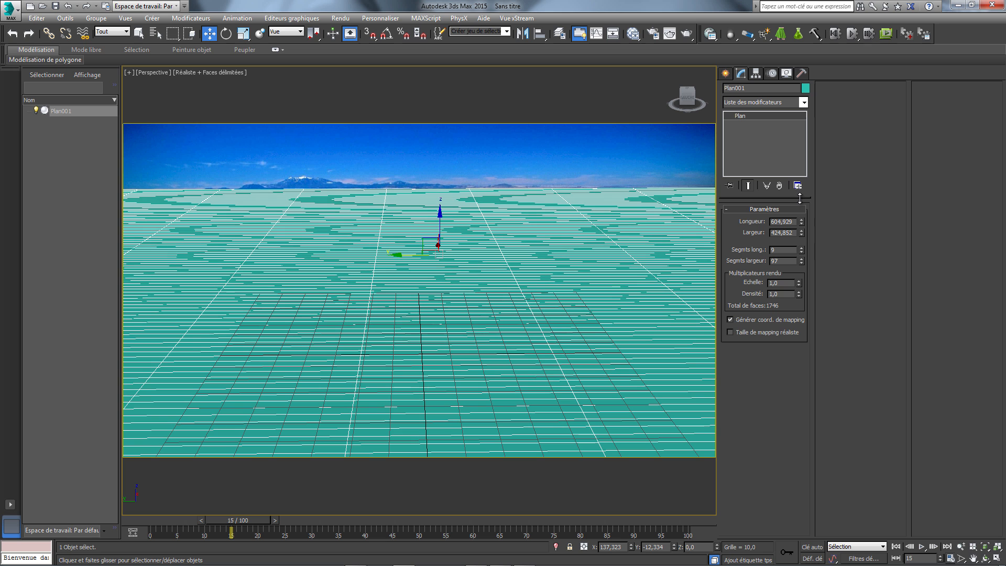
- Make the plane display as transparent in its object properties and set its width segments to 1
right_click(477, 275)
left_click(507, 344)
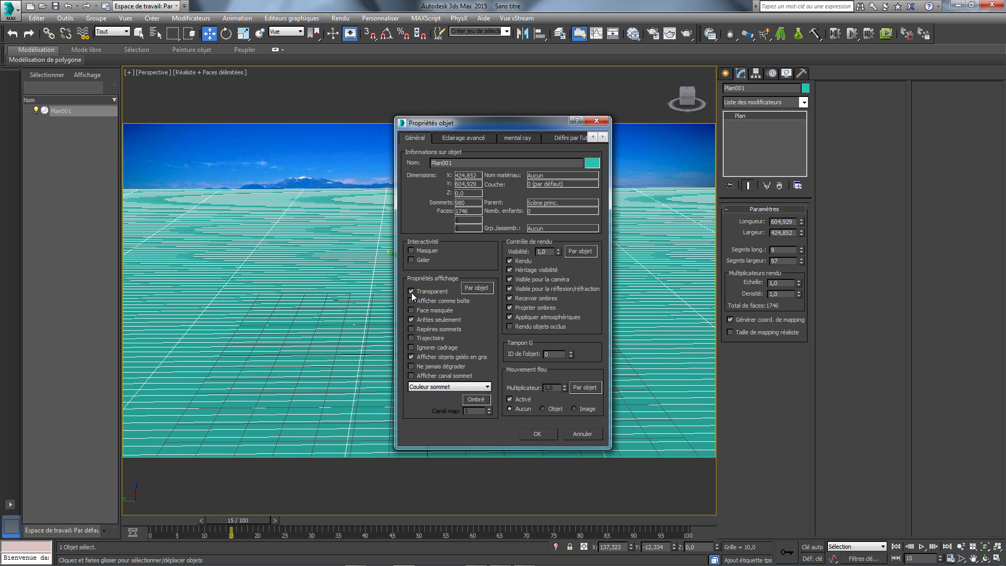
left_click(536, 434)
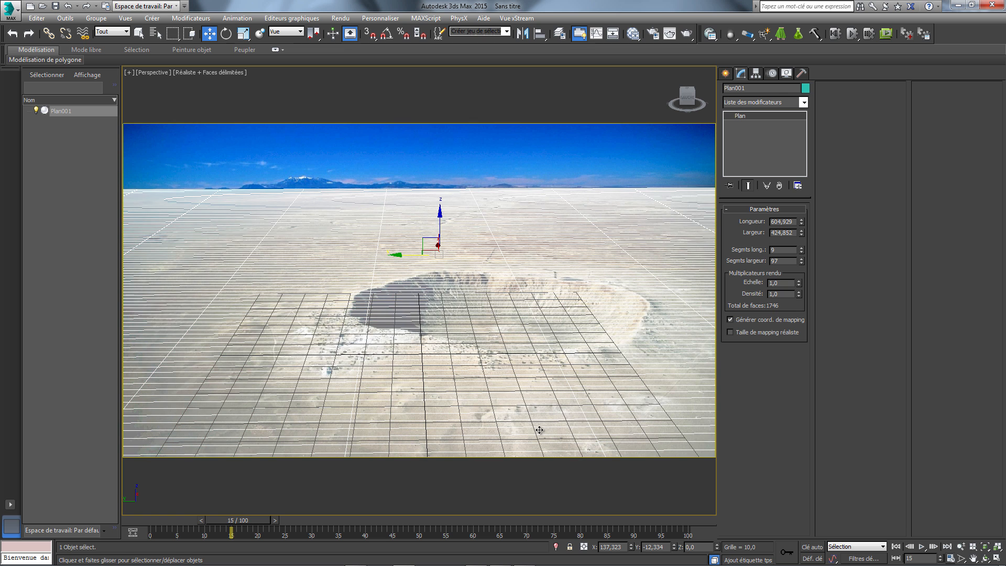
left_click_drag(800, 262, 810, 363)
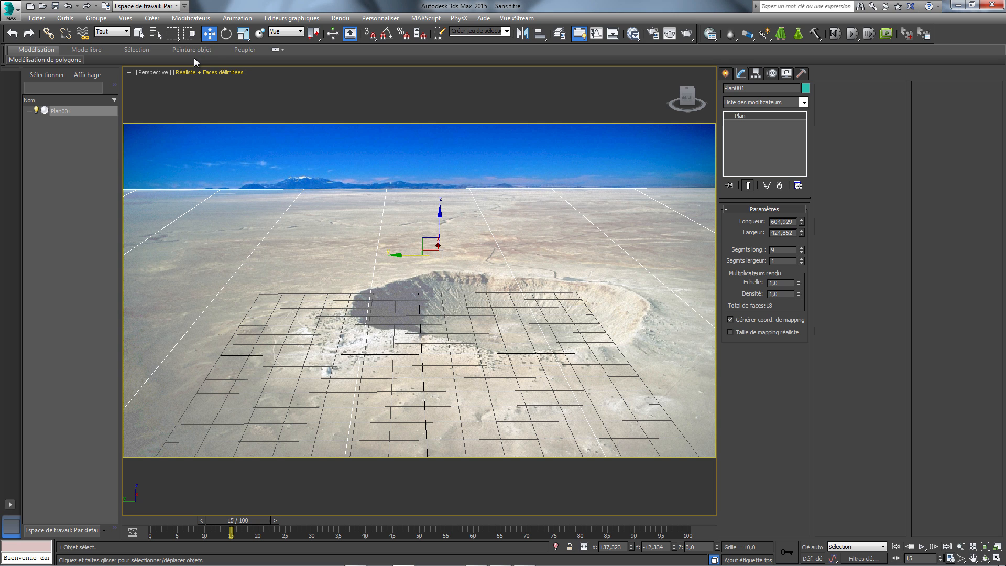
- Set the plane's absolute X position to 132,581 with the move transform type-in
right_click(209, 36)
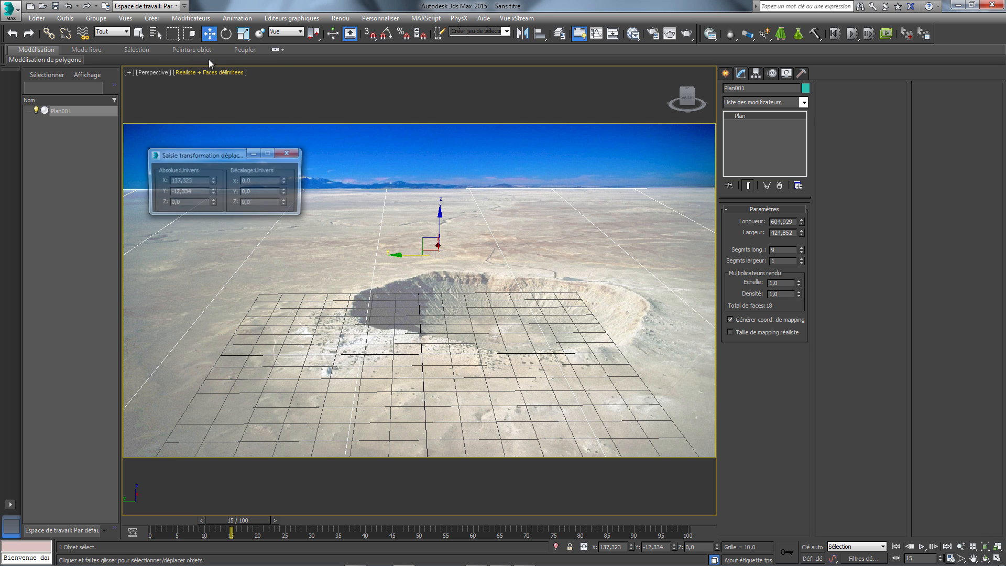
mouse_move(213, 182)
left_mouse_down()
mouse_move(225, 229)
mouse_move(229, 192)
left_mouse_up()
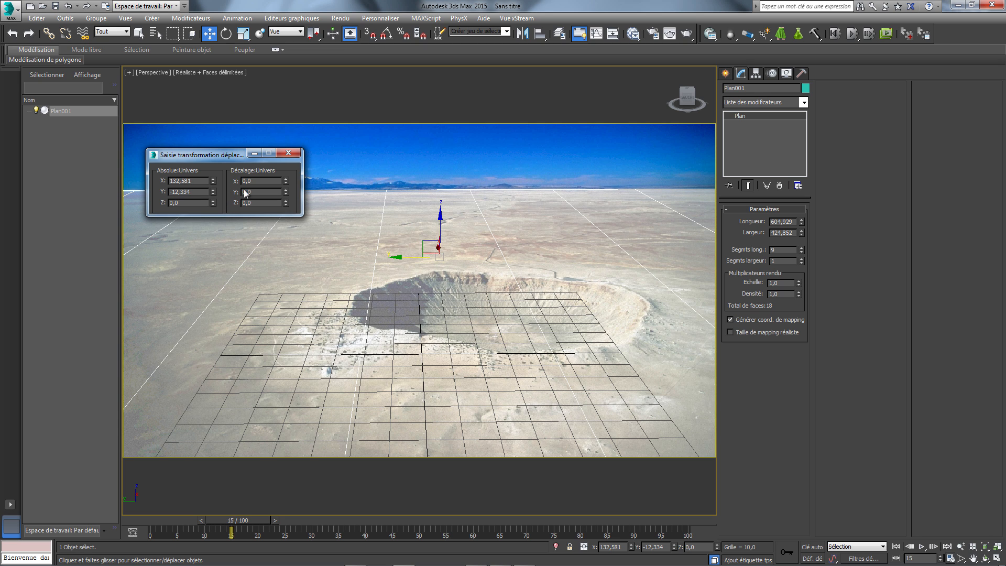
left_click(284, 153)
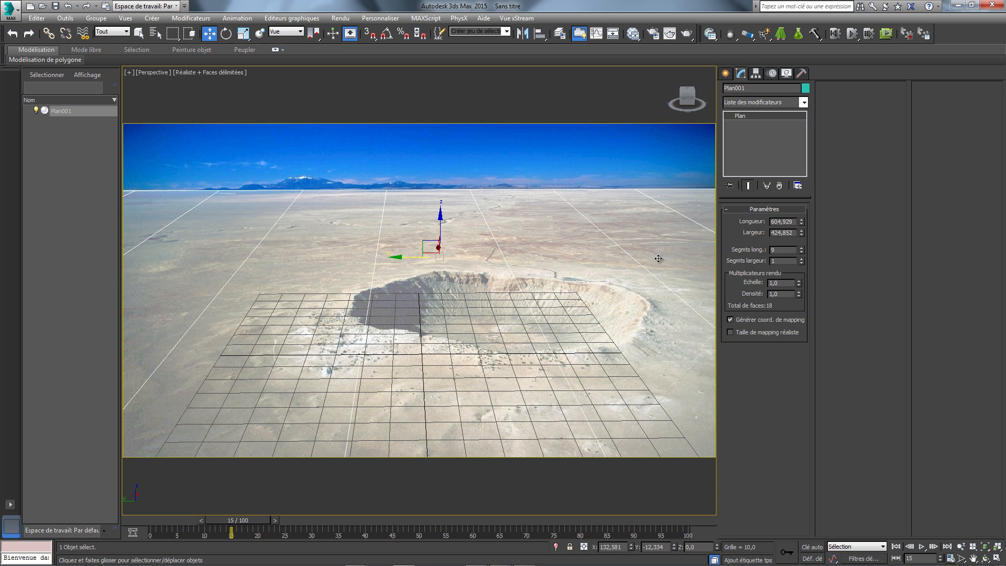
- Set the plane's width segments to 5
left_click(800, 259)
left_click(800, 259)
left_click(800, 260)
left_click(800, 259)
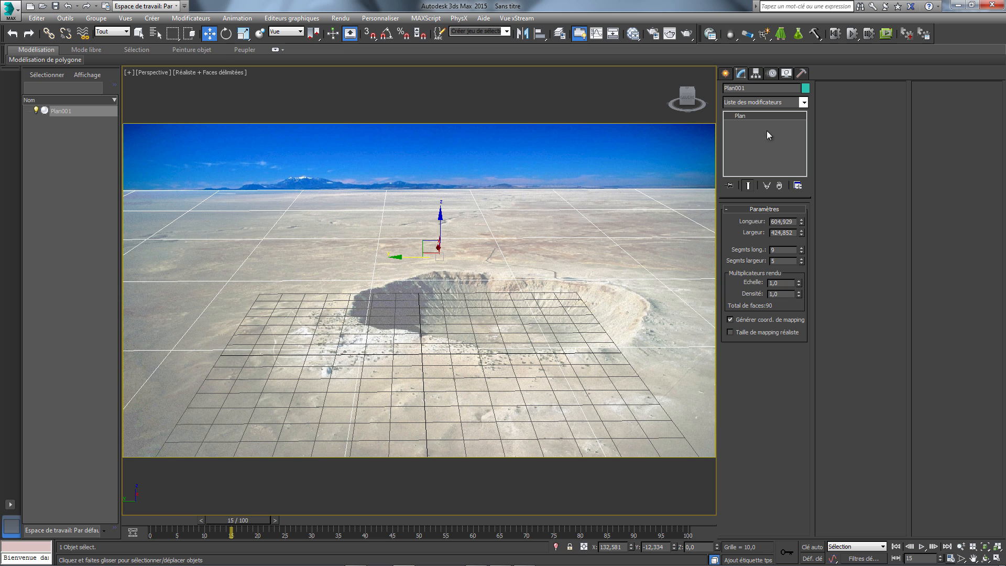
- Render the view to examine how the plane sits against the background's horizon
left_click(687, 35)
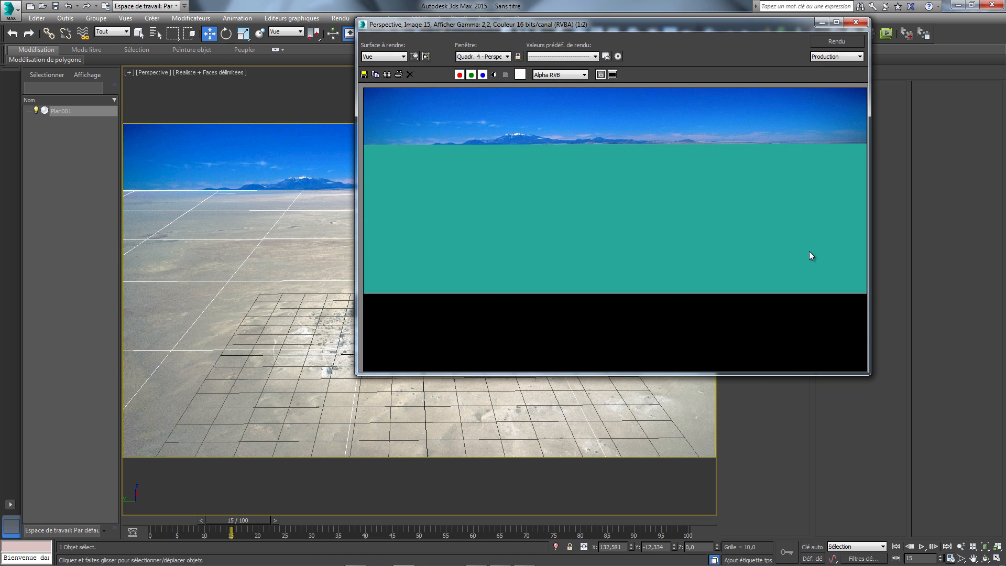
left_click(857, 23)
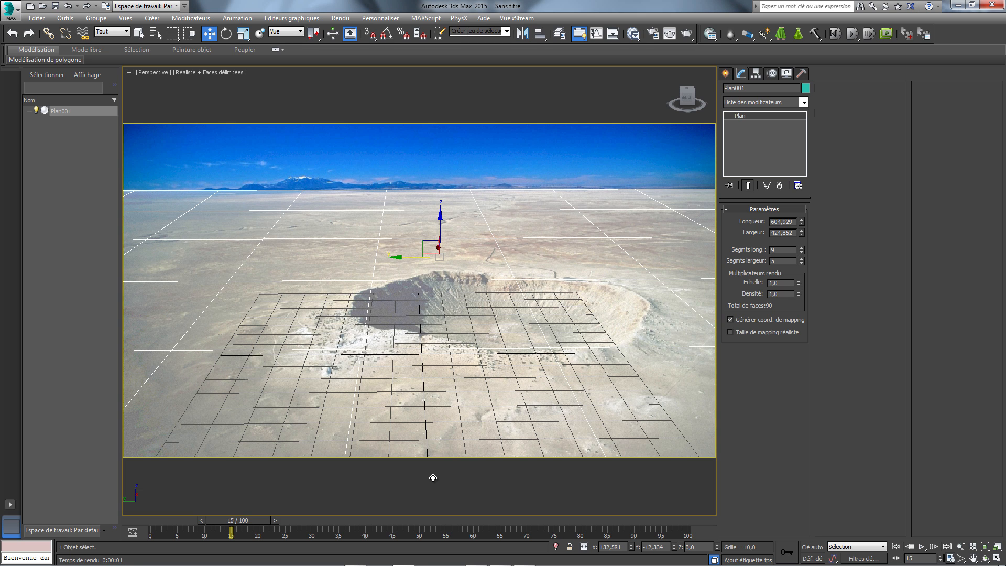
- Create a target camera from the current Perspective view, check it in the four-view layout, and maximize the camera view again
key("ctrl+c")
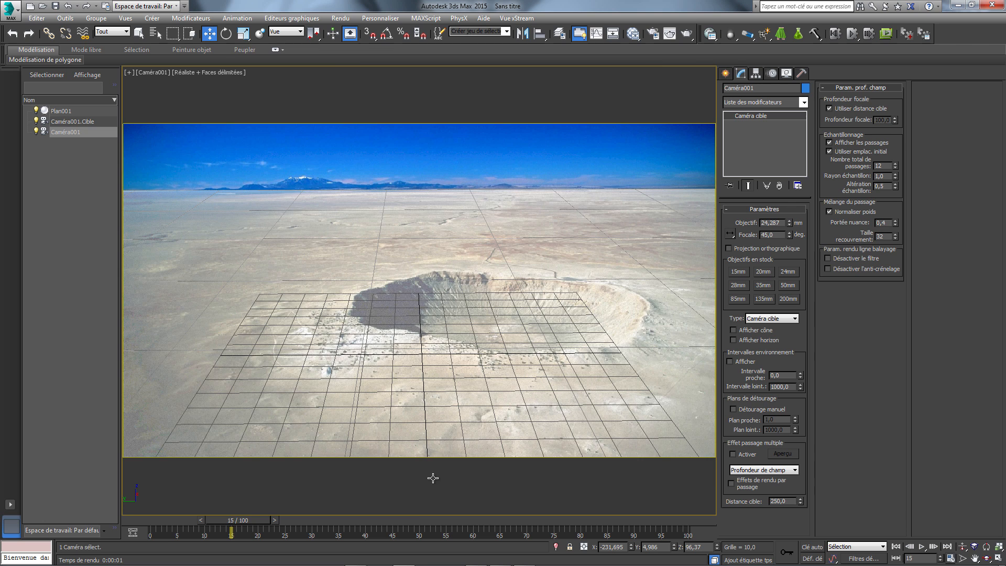
key("alt+w")
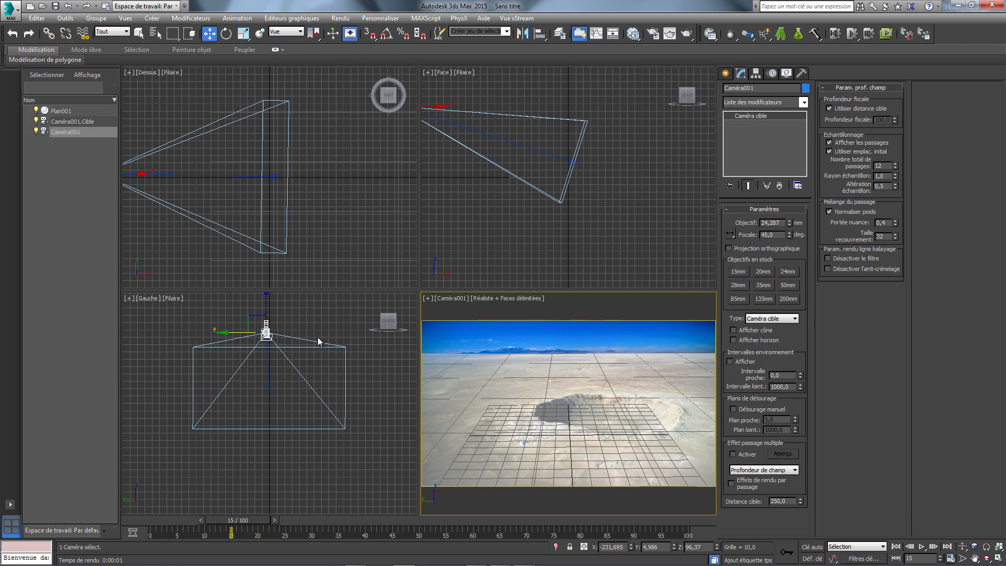
right_click(600, 310)
left_click(556, 322)
key("alt+w")
- Lower the plane along Z to about -3,73 so its far edge sits just below the photo's horizon
left_click(555, 319)
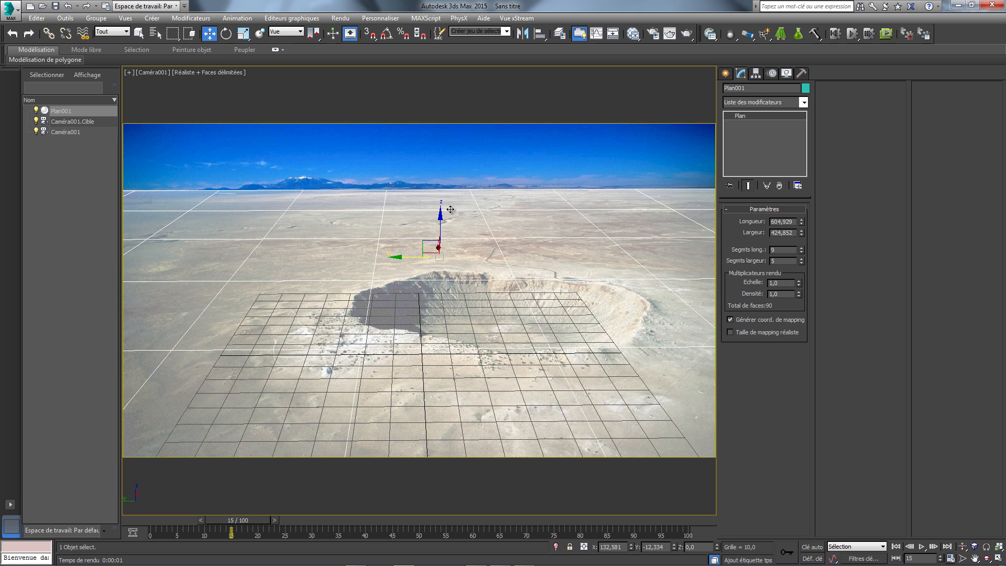
left_click_drag(442, 215, 442, 222)
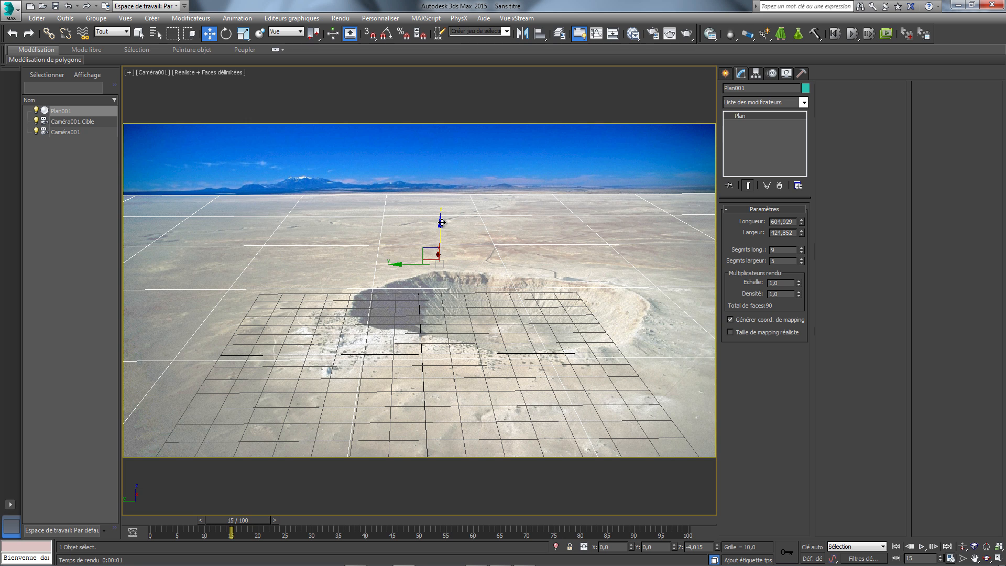
left_click_drag(442, 222, 442, 221)
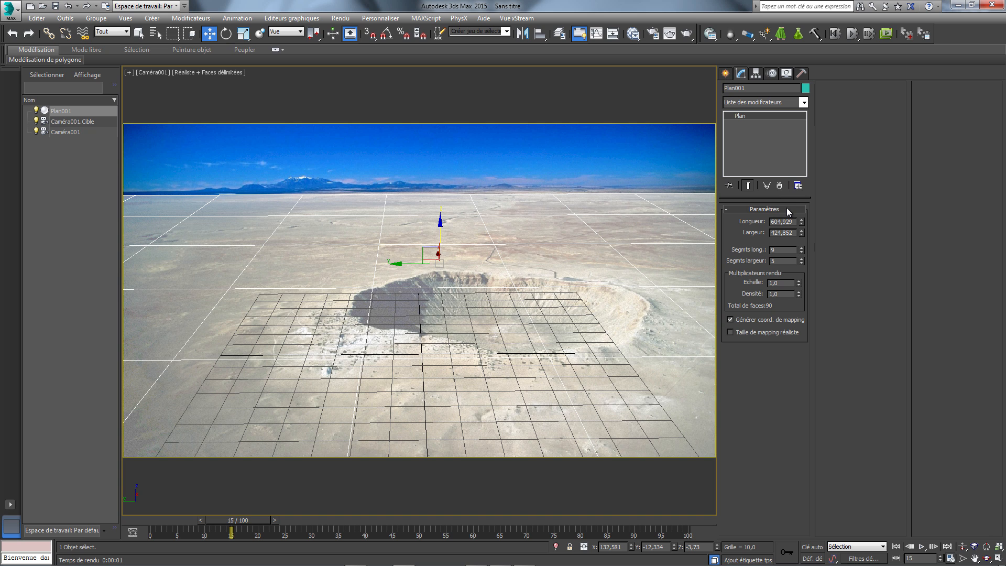
- Convert the plane to an editable poly, enter edge sub-object level and collapse the soft selection settings
right_click(754, 116)
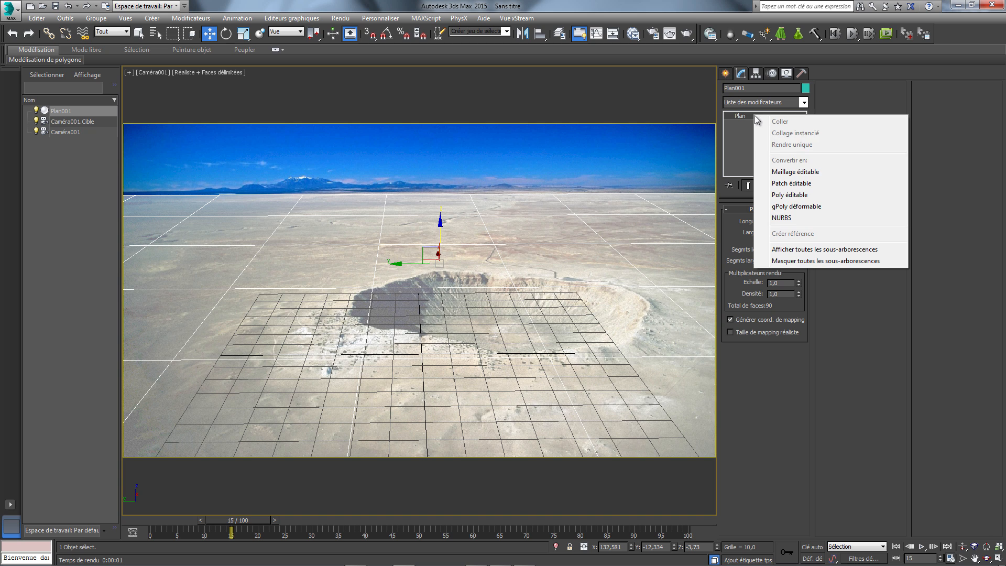
left_click(796, 195)
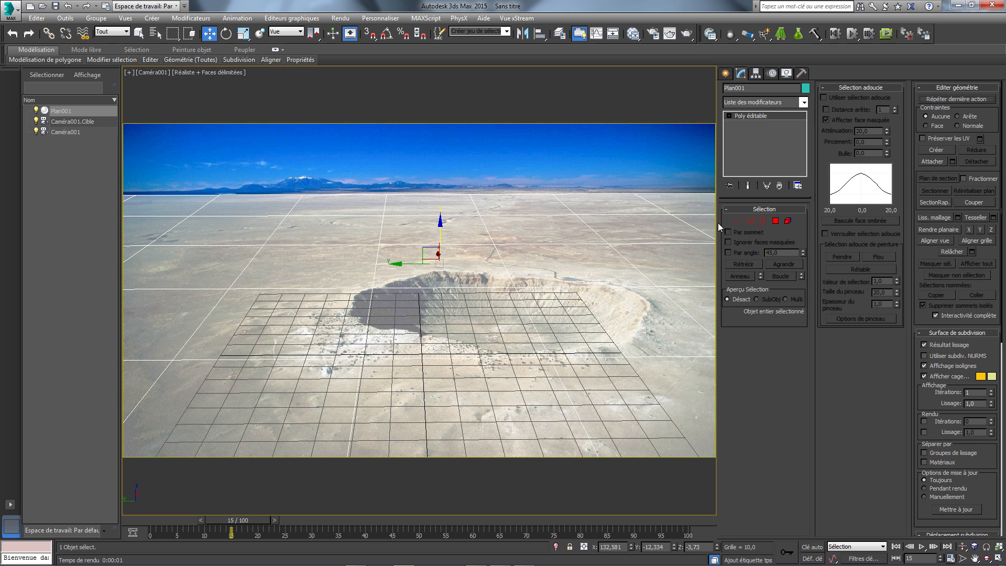
left_click(750, 222)
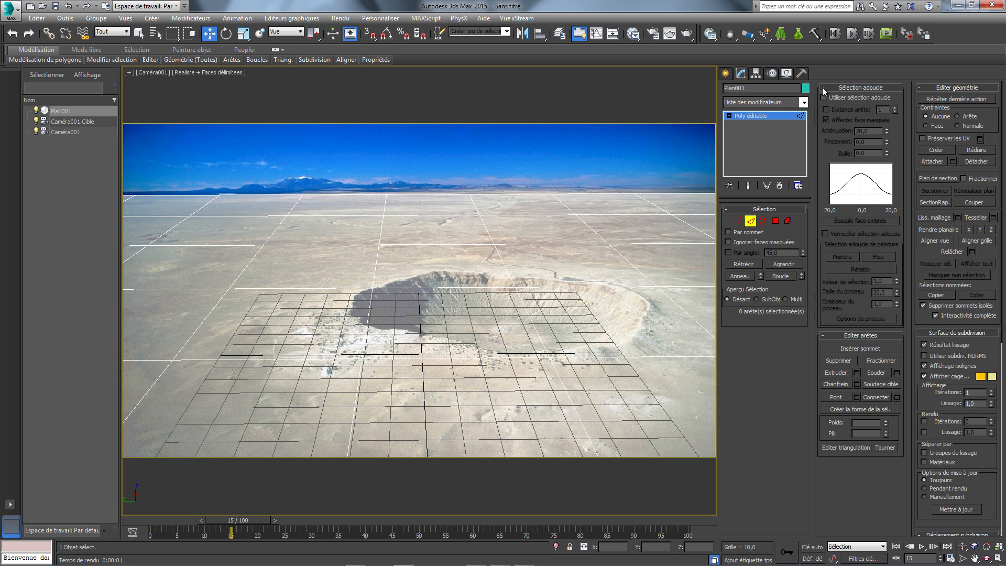
left_click(823, 87)
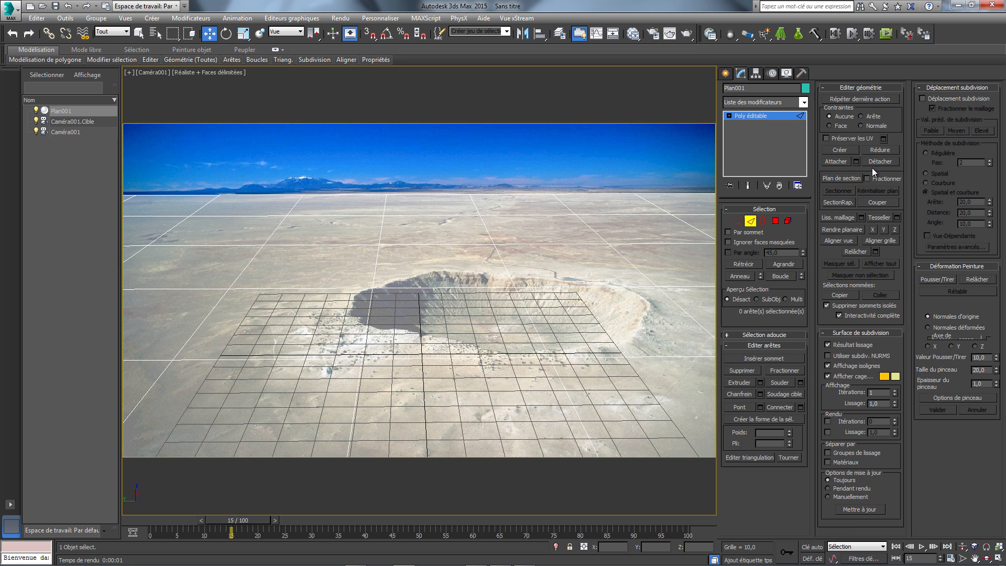
- Cut a closed outline of edges into the plane with the Cut tool, tracing the crater's rim in the background photo
left_click(876, 203)
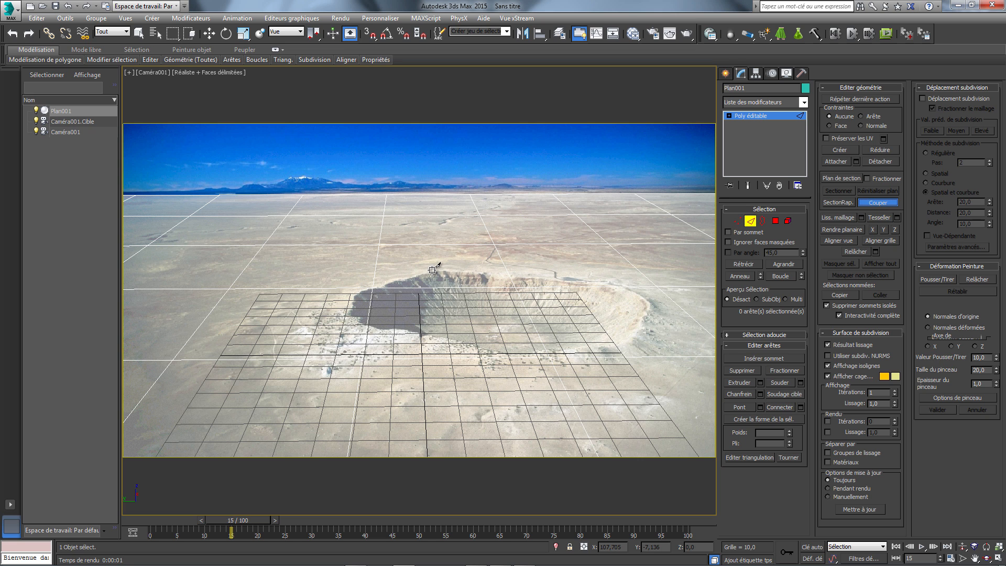
left_click(375, 287)
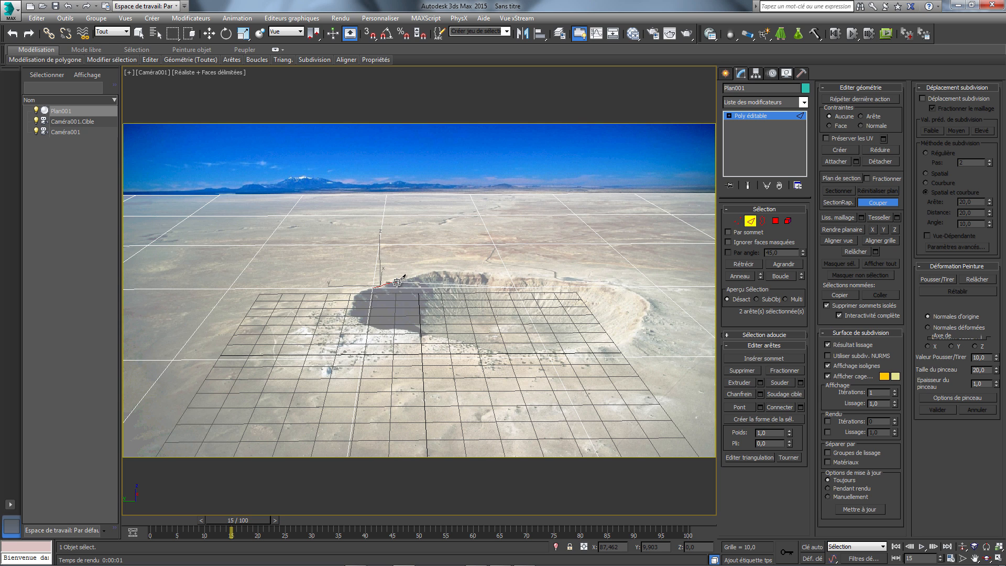
left_click(402, 281)
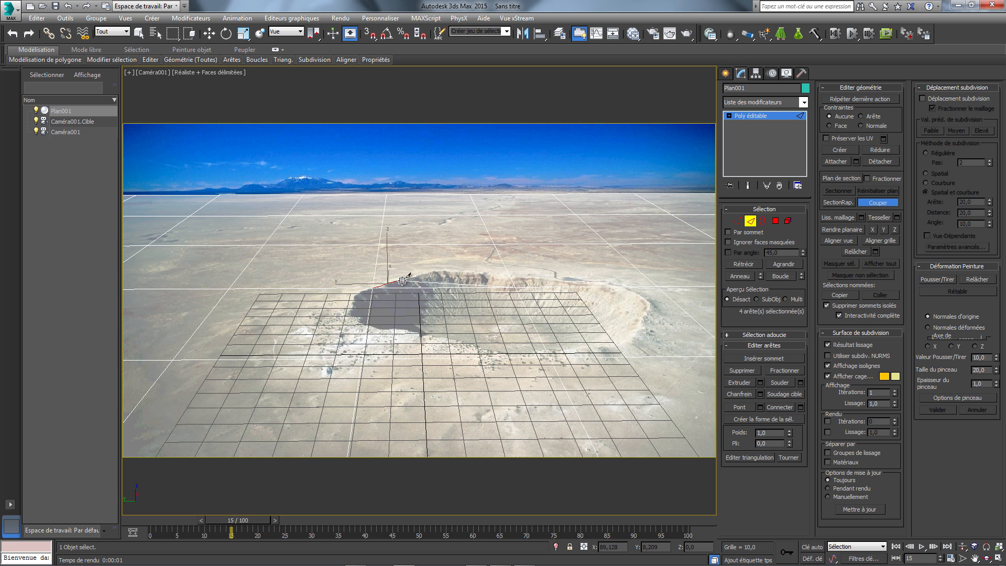
left_click(426, 274)
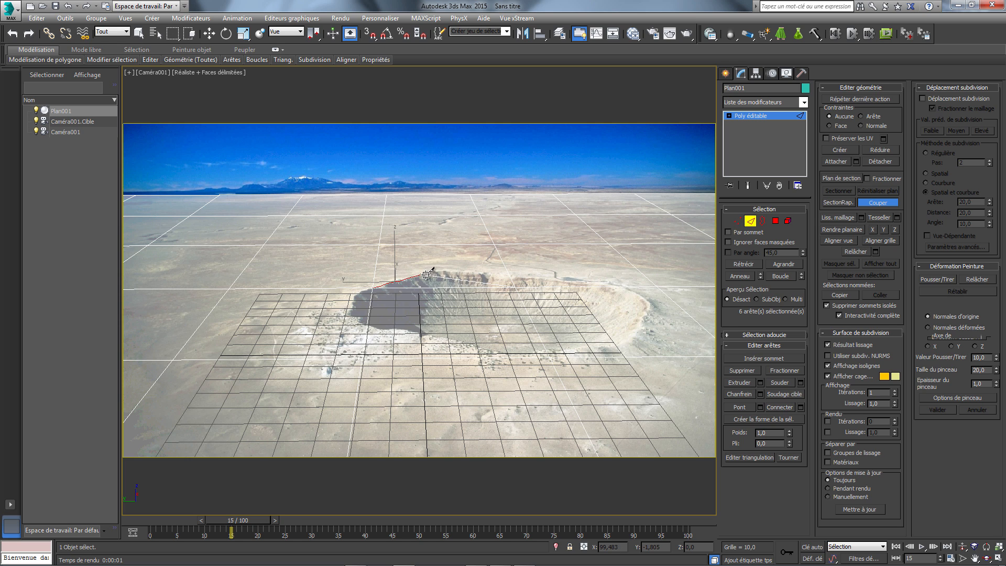
left_click(440, 270)
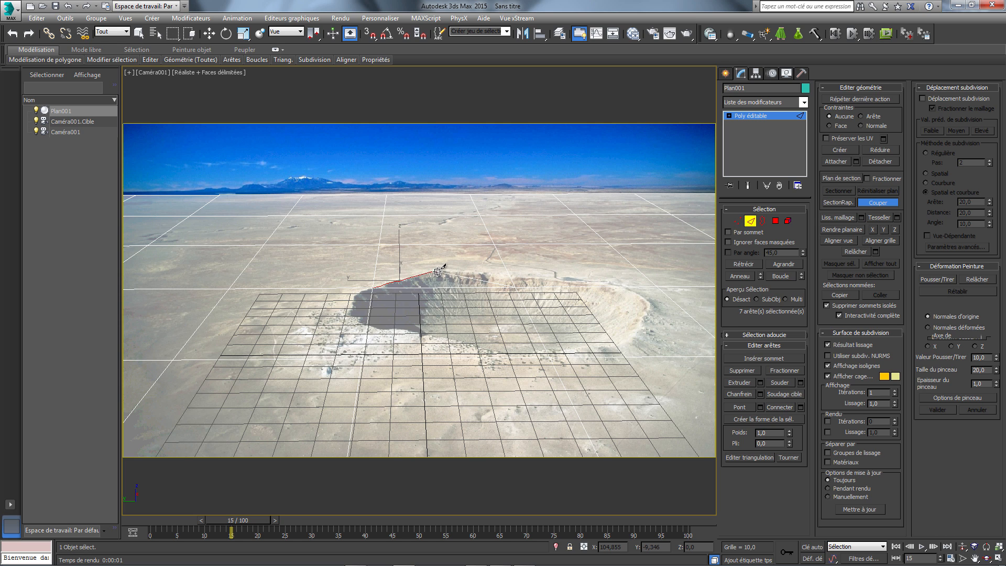
left_click(446, 270)
left_click(453, 271)
left_click(462, 271)
left_click(477, 272)
left_click(484, 273)
left_click(491, 273)
left_click(496, 277)
left_click(502, 280)
left_click(509, 278)
left_click(526, 278)
left_click(542, 278)
left_click(557, 280)
left_click(571, 281)
left_click(585, 282)
left_click(599, 284)
left_click(616, 285)
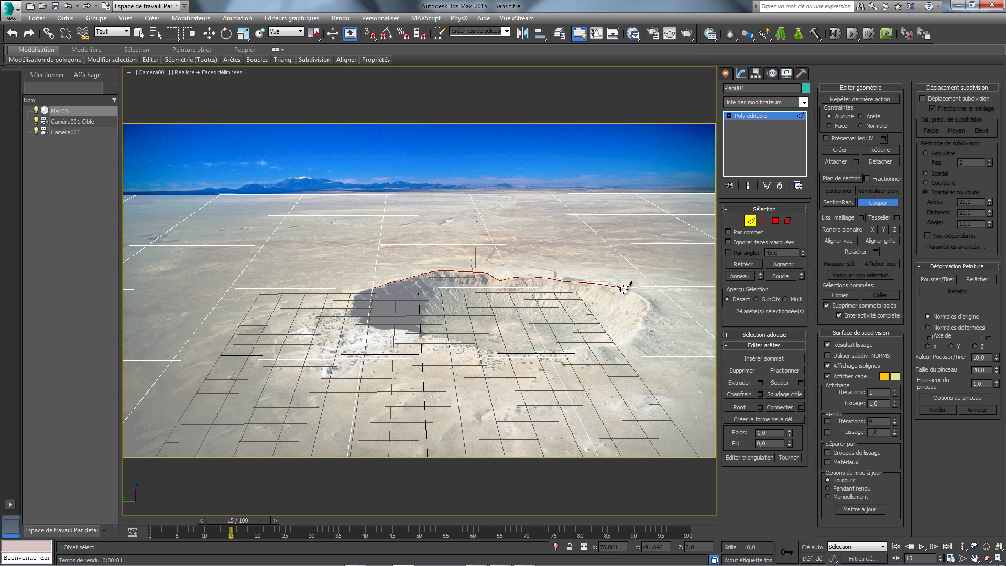
left_click(634, 293)
left_click(643, 300)
left_click(645, 309)
left_click(645, 321)
left_click(639, 332)
left_click(628, 341)
left_click(611, 347)
left_click(591, 347)
left_click(576, 348)
left_click(561, 349)
left_click(553, 350)
left_click(545, 350)
left_click(536, 350)
left_click(524, 352)
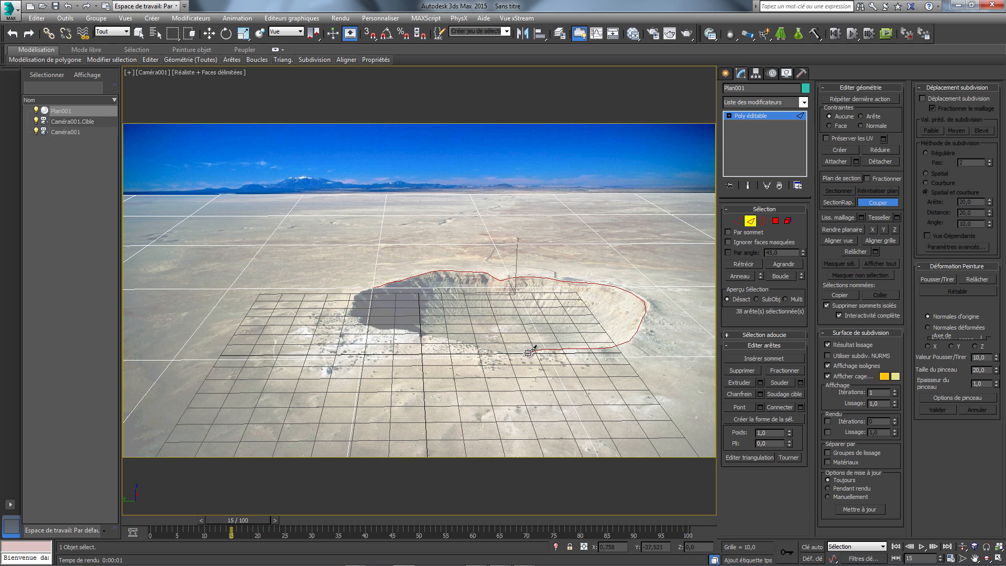
left_click(509, 353)
left_click(497, 351)
left_click(485, 349)
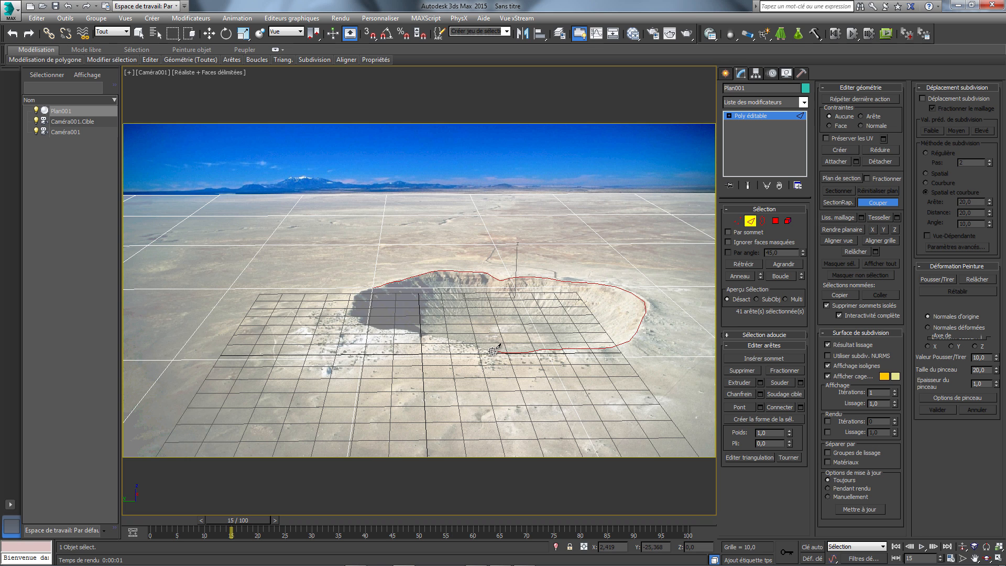
left_click(473, 345)
left_click(462, 343)
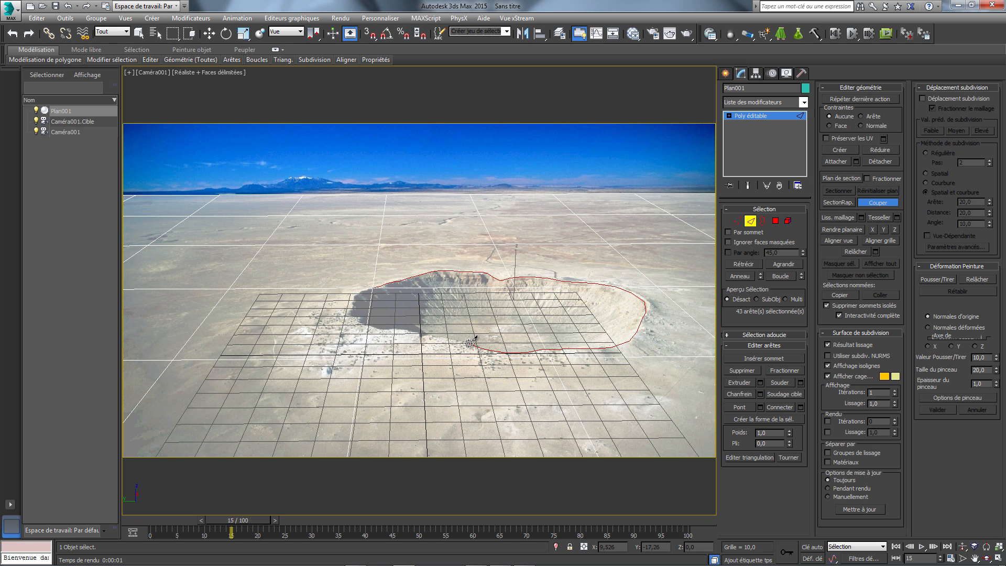
left_click(450, 339)
left_click(439, 338)
left_click(429, 337)
left_click(420, 337)
left_click(421, 336)
left_click(418, 336)
left_click(411, 332)
left_click(406, 331)
left_click(400, 330)
left_click(396, 329)
left_click(388, 330)
left_click(381, 329)
left_click(370, 326)
left_click(366, 325)
left_click(362, 323)
left_click(357, 319)
left_click(354, 318)
left_click(352, 316)
left_click(350, 313)
left_click(350, 309)
left_click(352, 306)
left_click(353, 303)
left_click(356, 299)
left_click(359, 295)
left_click(363, 291)
left_click(368, 288)
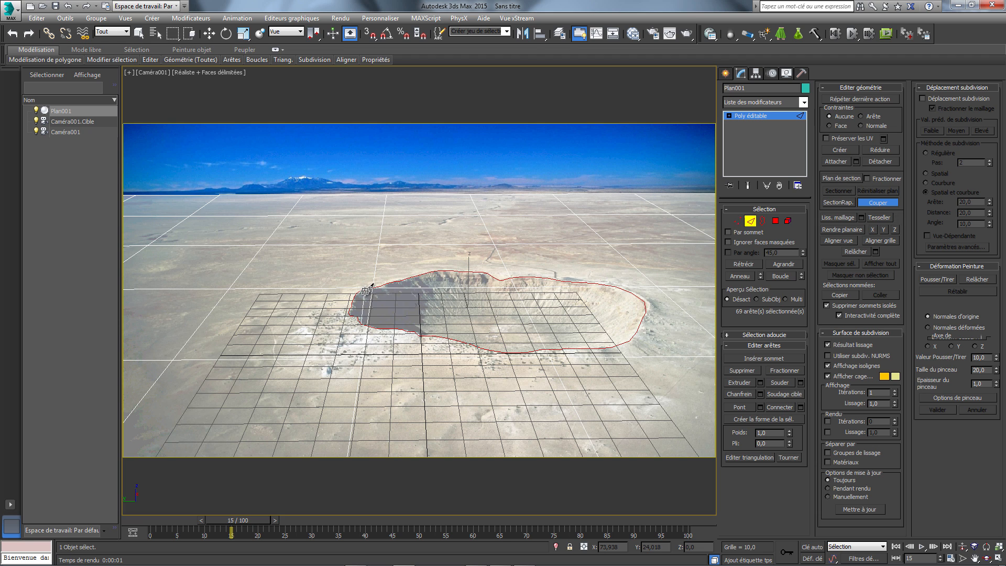
left_click(372, 288)
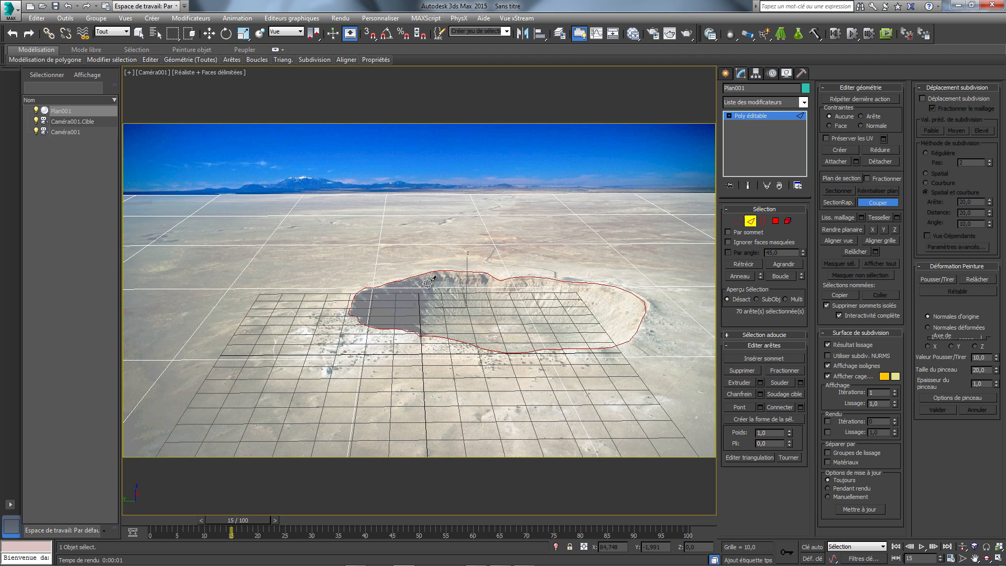
- Move a rim vertex at the crater's upper-left edge to about X 90,665, Y 25,632 in the Top view, then return to the full camera view
left_click(738, 220)
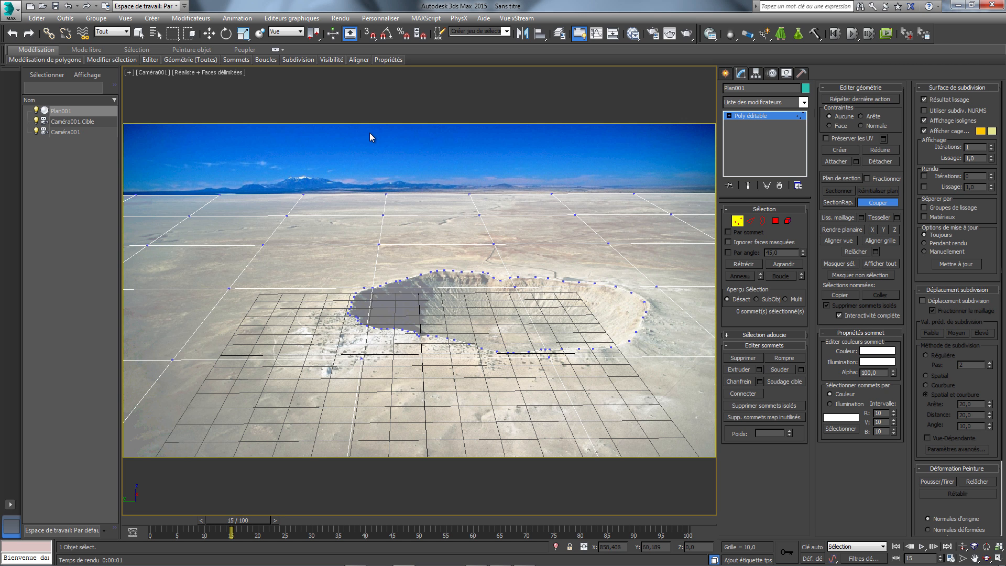
left_click(210, 34)
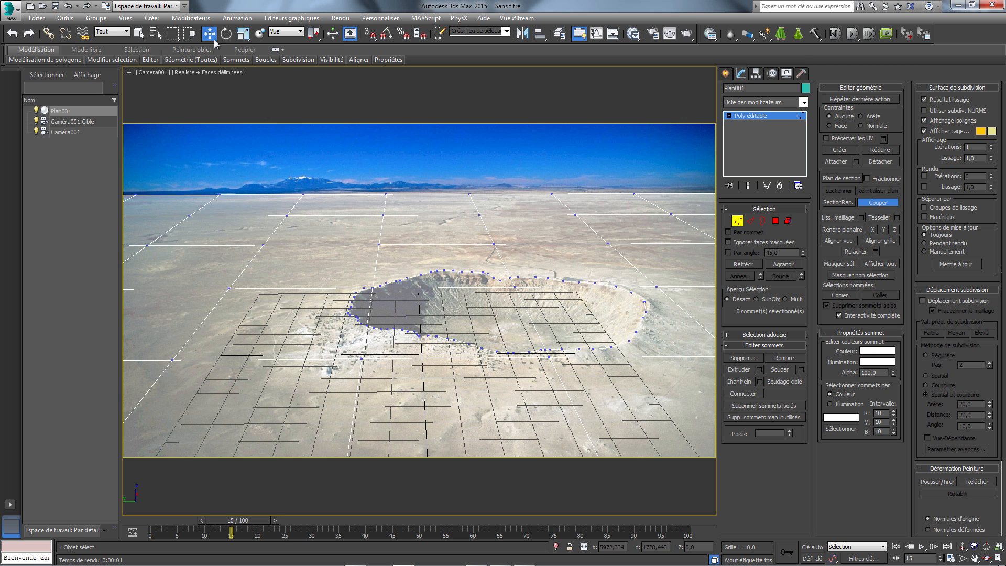
left_click(364, 289)
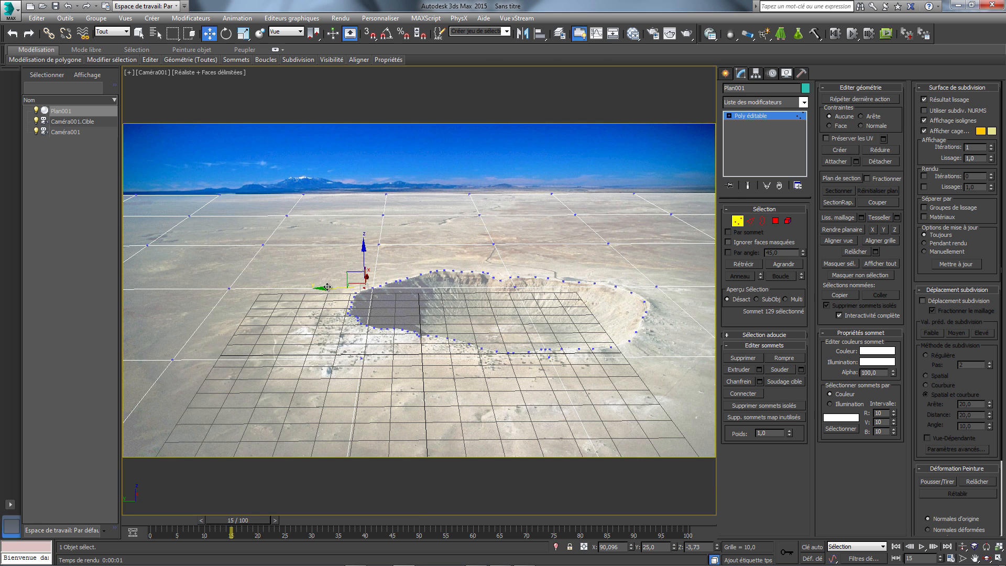
key("alt+w")
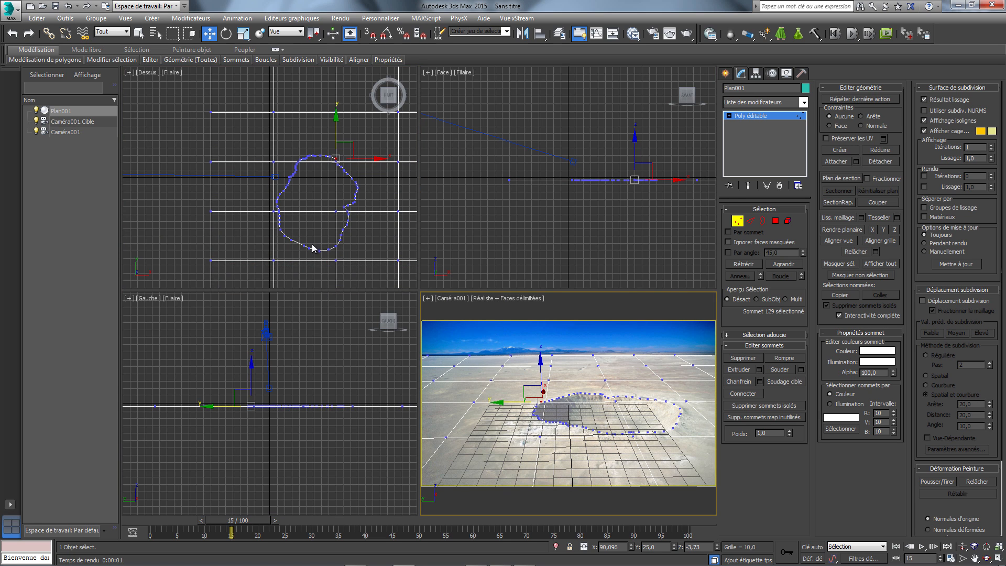
right_click(355, 136)
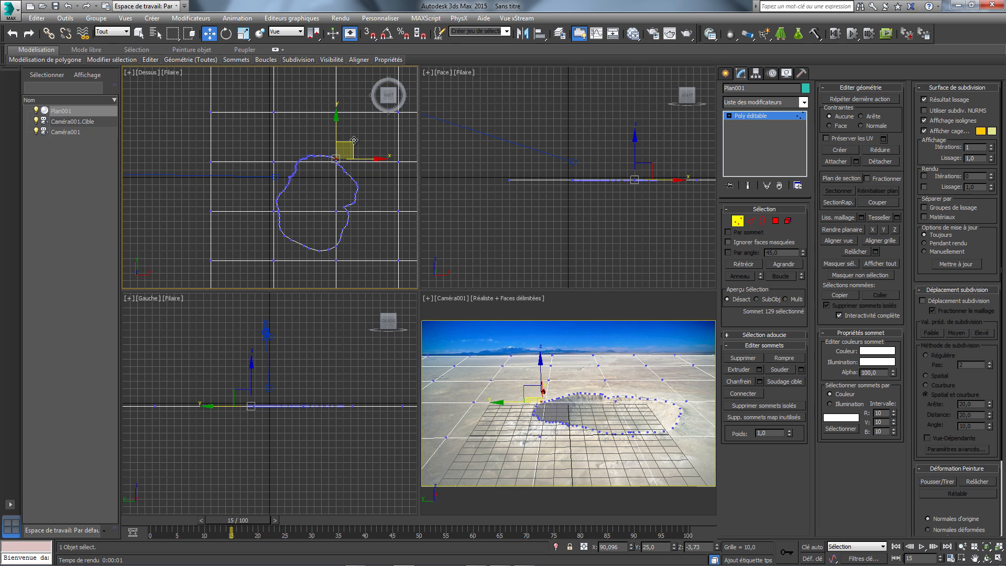
left_click_drag(353, 141, 338, 122)
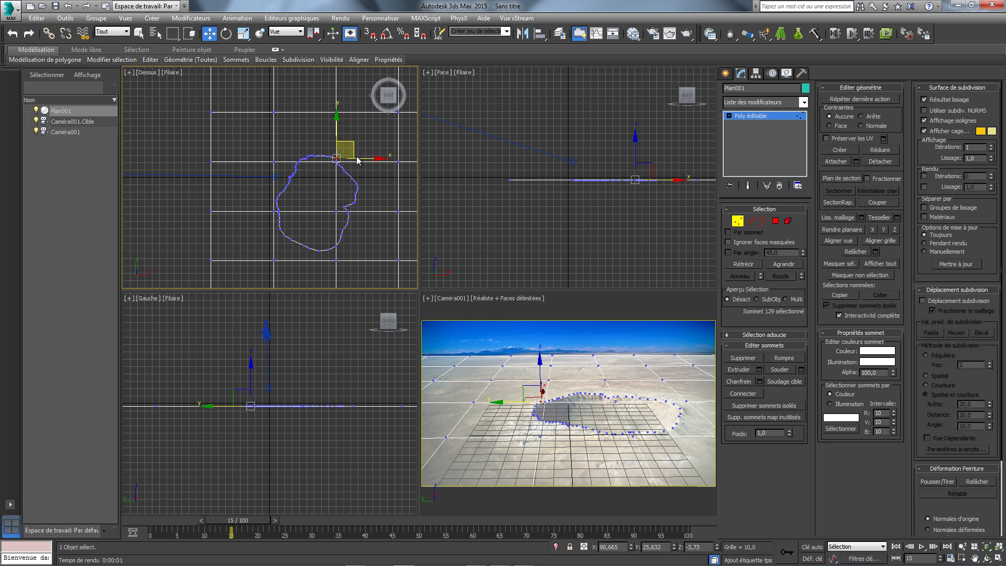
right_click(576, 336)
key("alt+w")
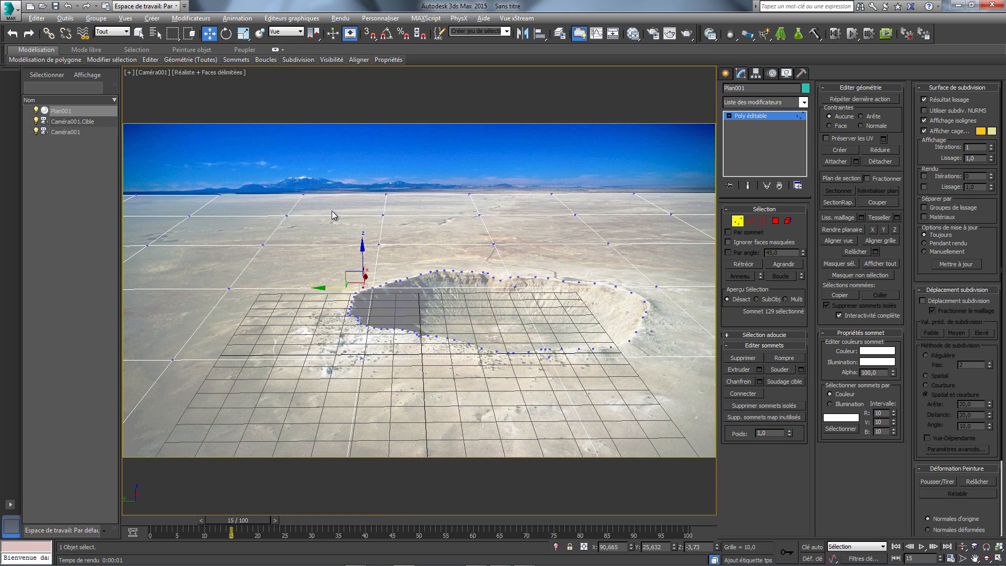
- Adjust vertices on the crater's left rim with the absolute move type-in, setting the lower one's Y to about 26,699
right_click(209, 34)
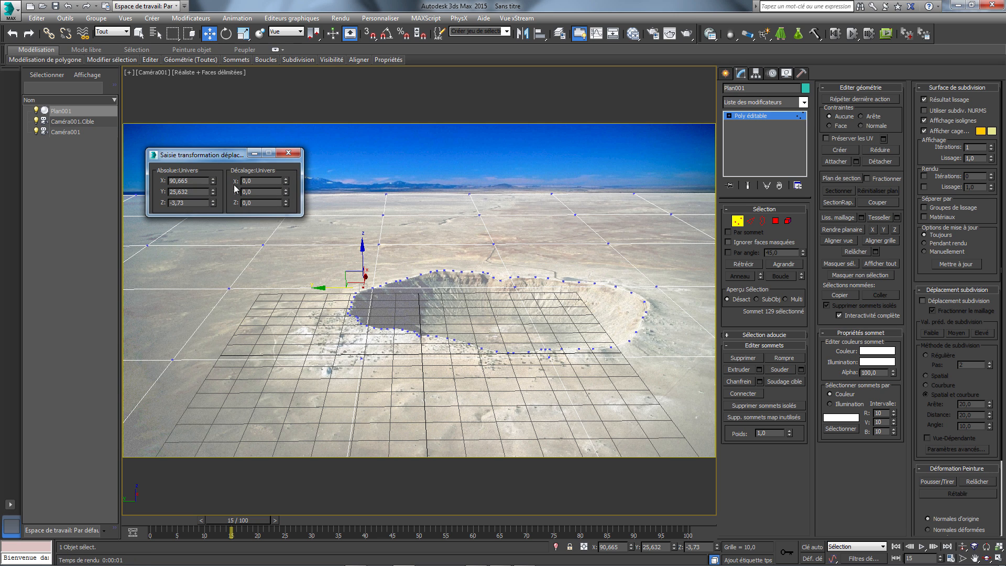
left_click_drag(212, 183, 212, 190)
left_click(356, 294)
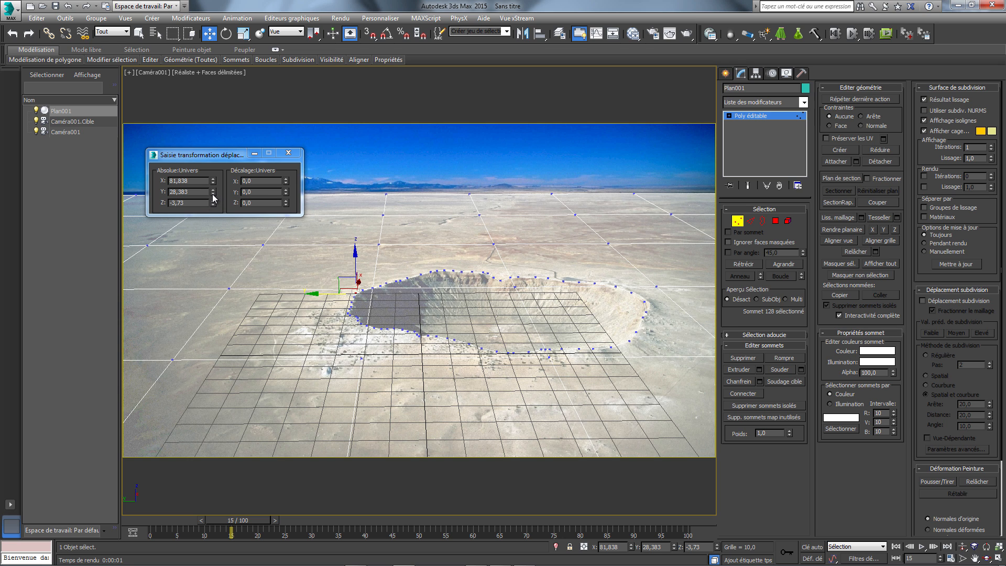
left_click_drag(212, 194, 212, 201)
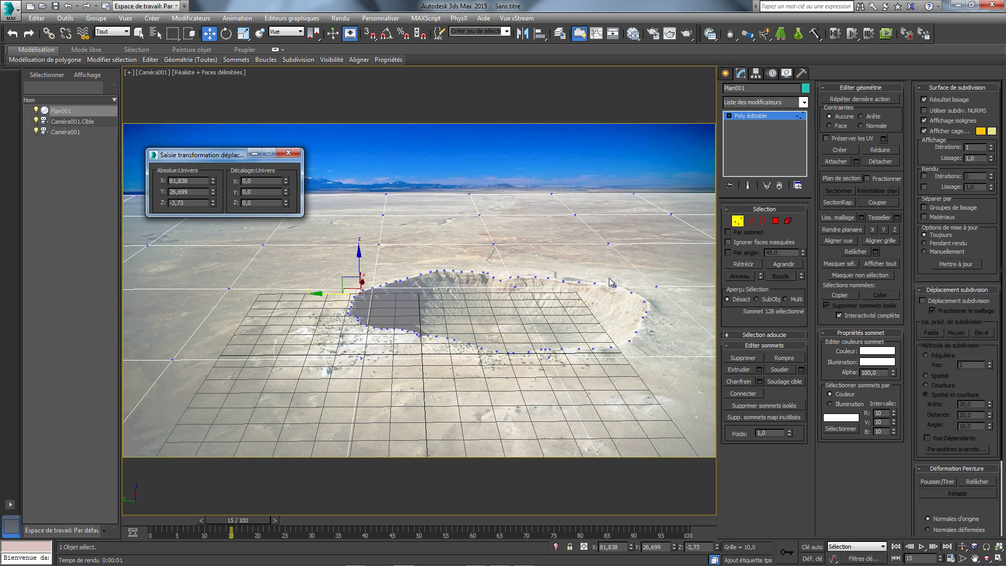
- Set the absolute Y position of the vertex on the crater's right rim to -100,488 and close the move type-in
left_click(646, 303)
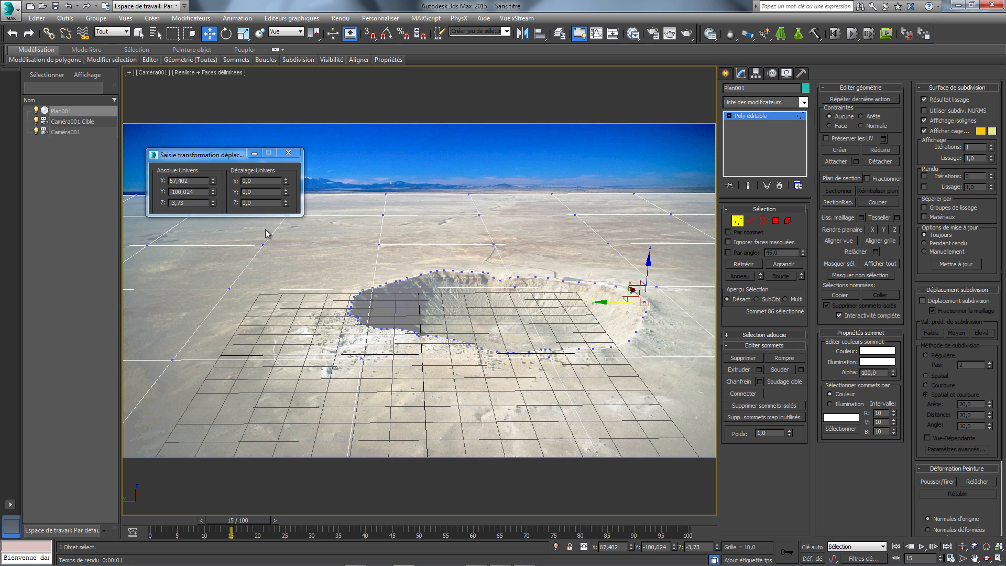
left_click(213, 190)
left_click(214, 191)
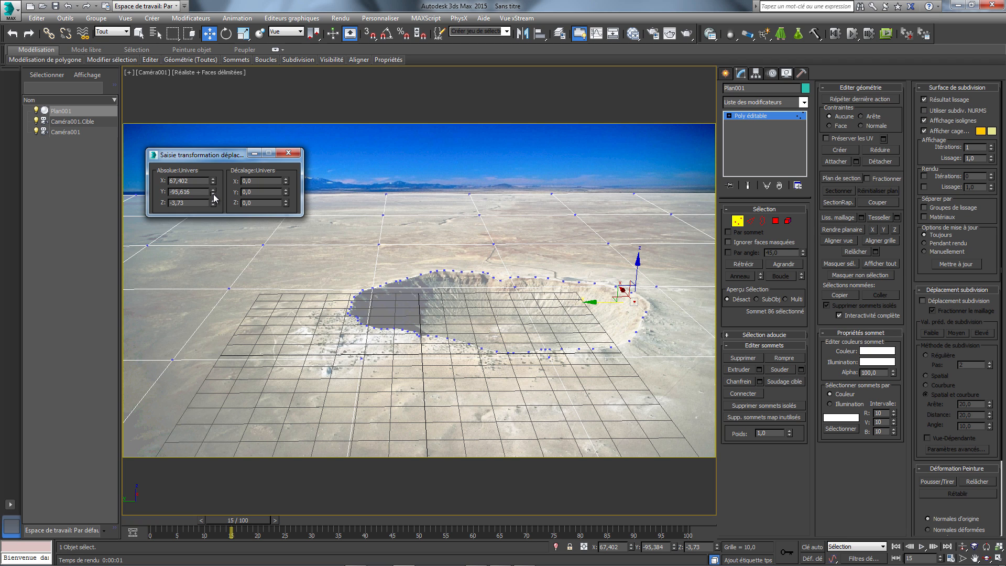
left_click(214, 195)
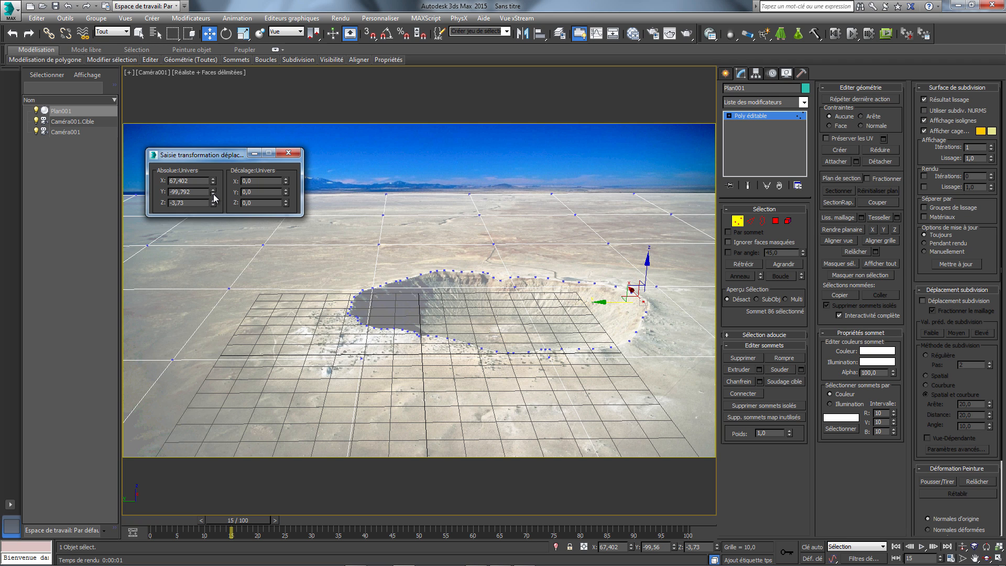
left_click(214, 198)
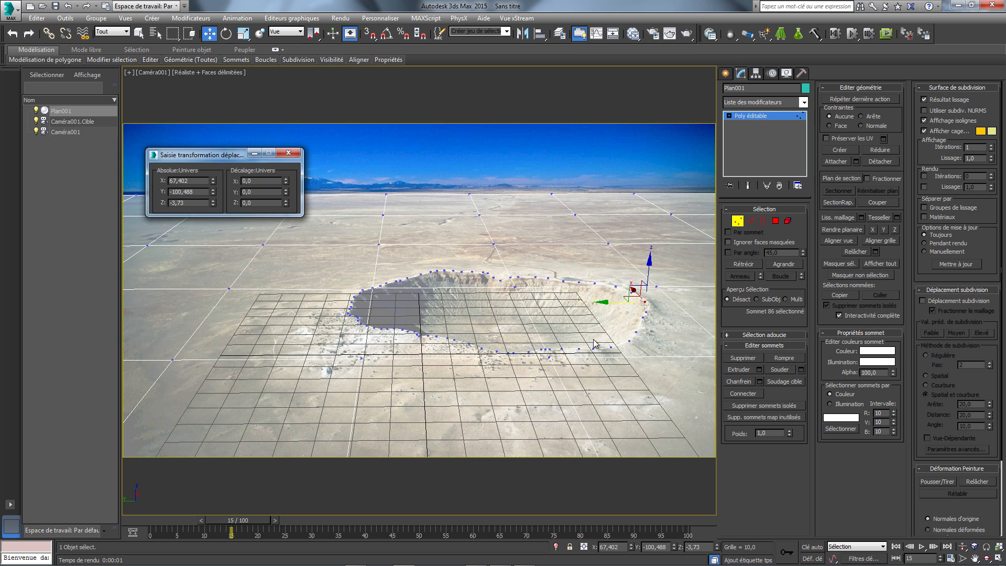
left_click(289, 152)
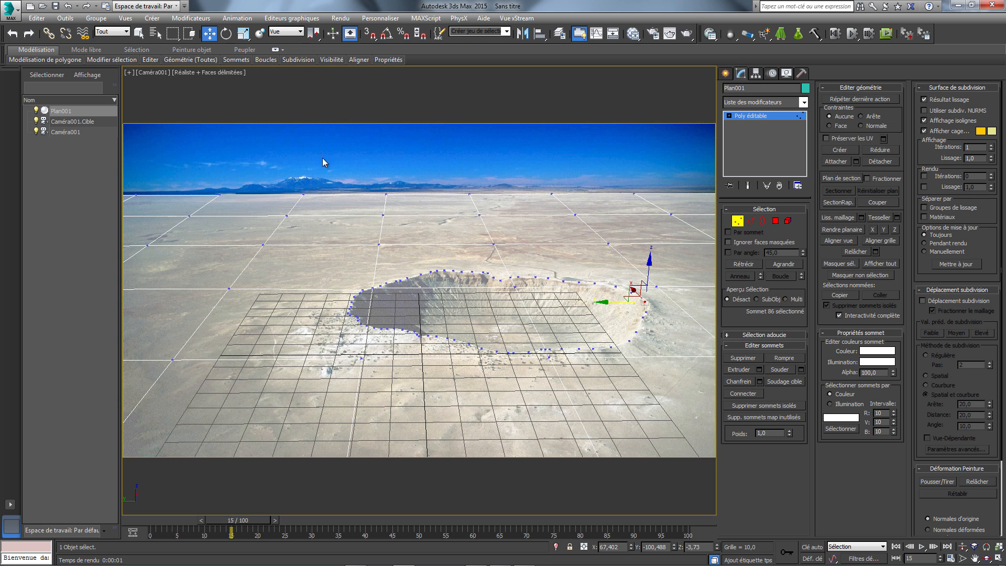
- Extrude the five polygons inside the crater outline downward and scale the pit's floor inward so its walls slope
left_click(776, 220)
left_click(554, 296)
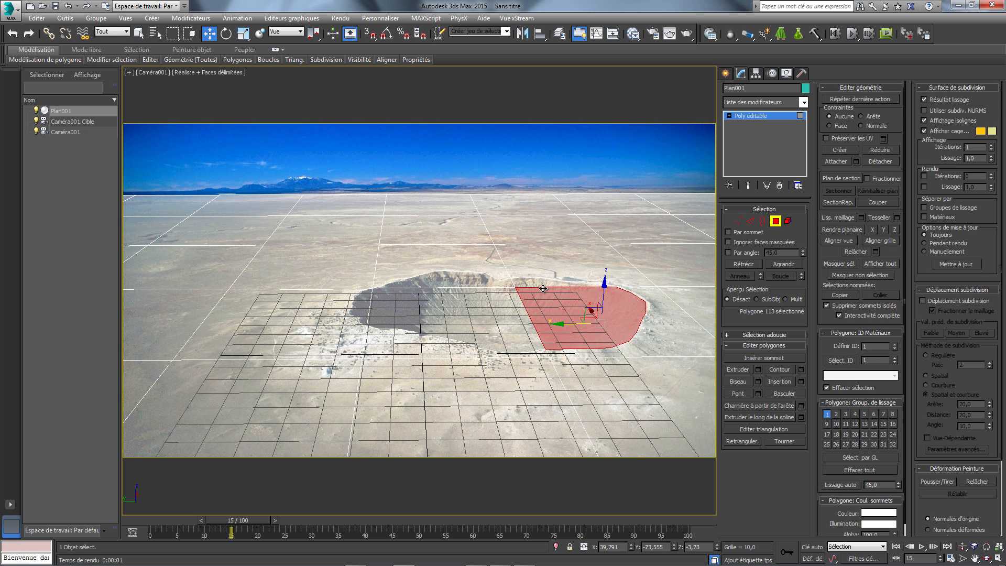
left_click(542, 285, "ctrl")
left_click(489, 285, "ctrl")
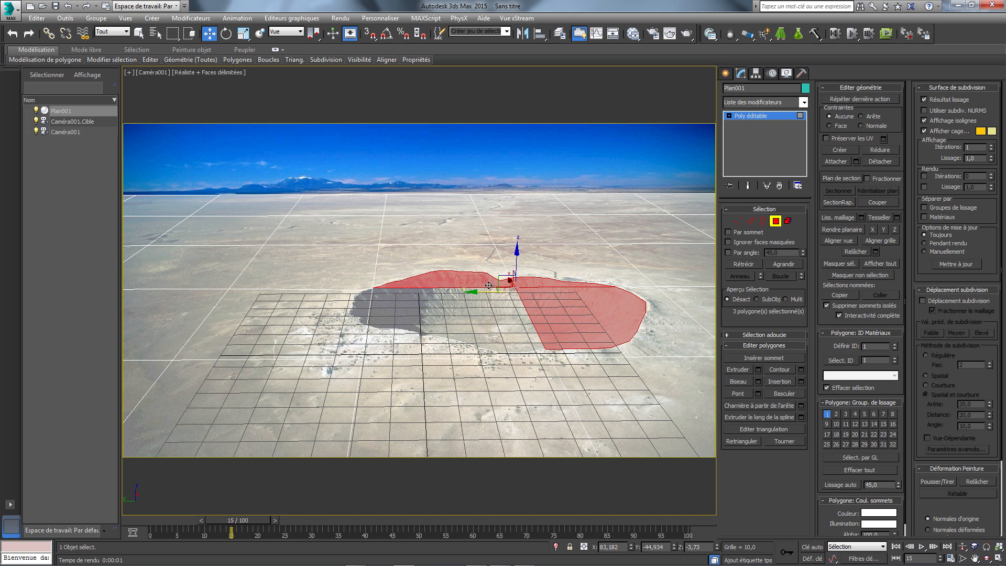
left_click(459, 299, "ctrl")
left_click(355, 301, "ctrl")
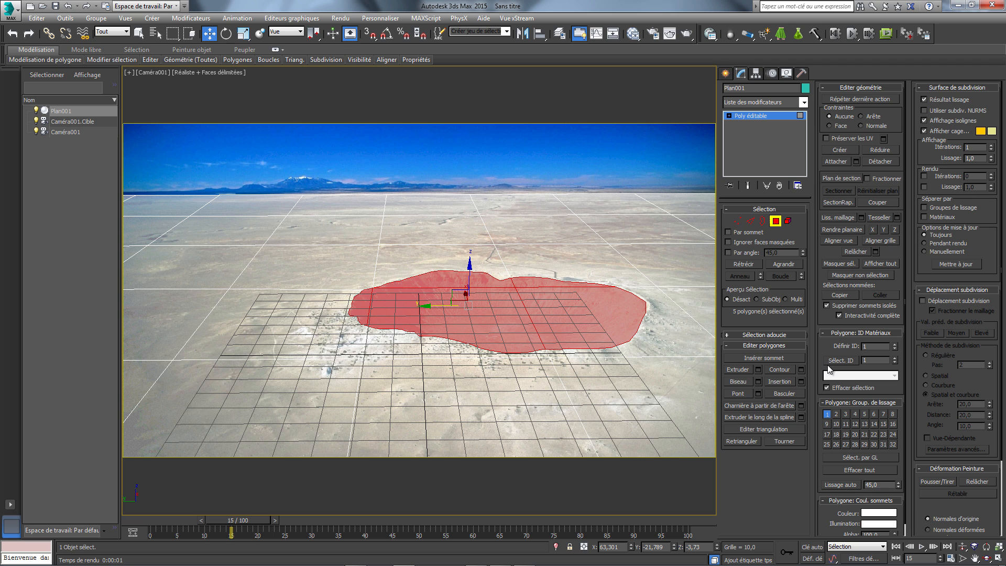
left_click(747, 370)
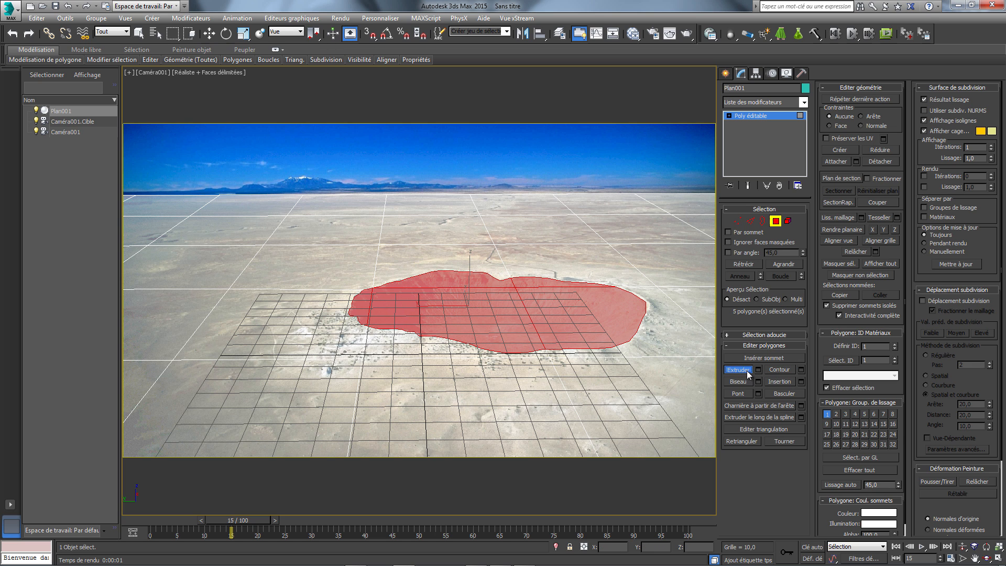
left_click_drag(510, 293, 543, 374)
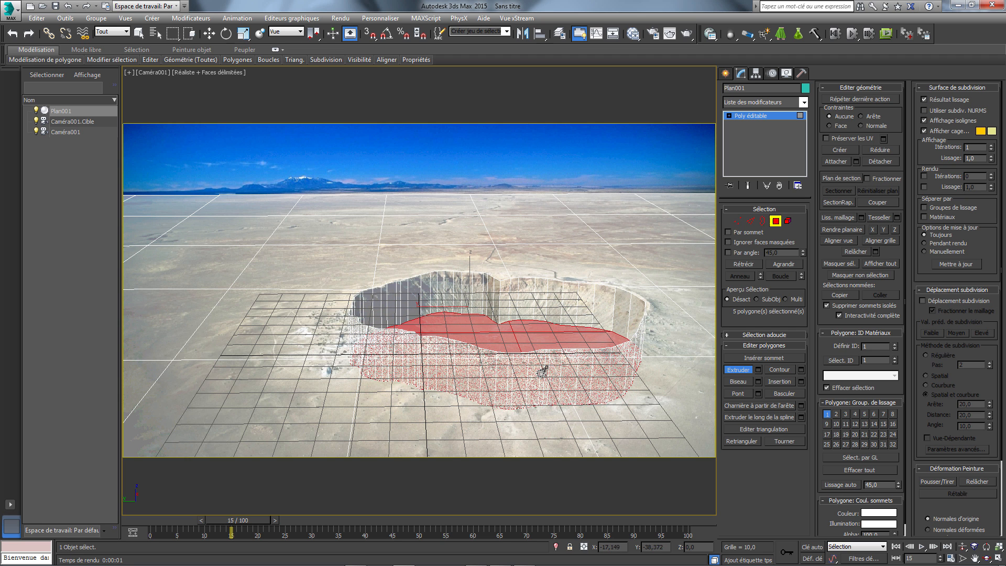
left_click(240, 33)
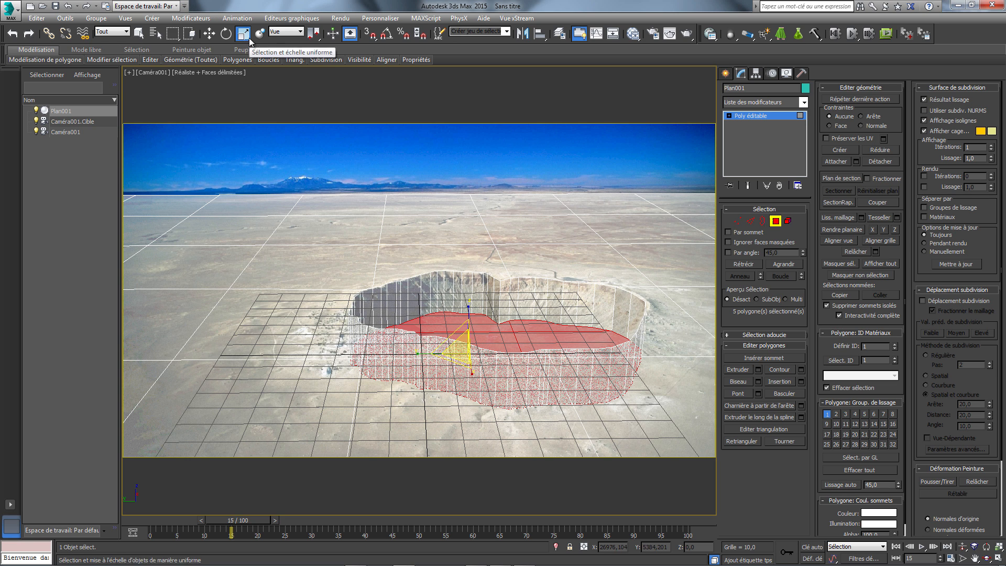
- Assign smoothing group 32 to all of the crater's polygons and test-render the camera view
key("alt+w")
left_click_drag(568, 217, 663, 198)
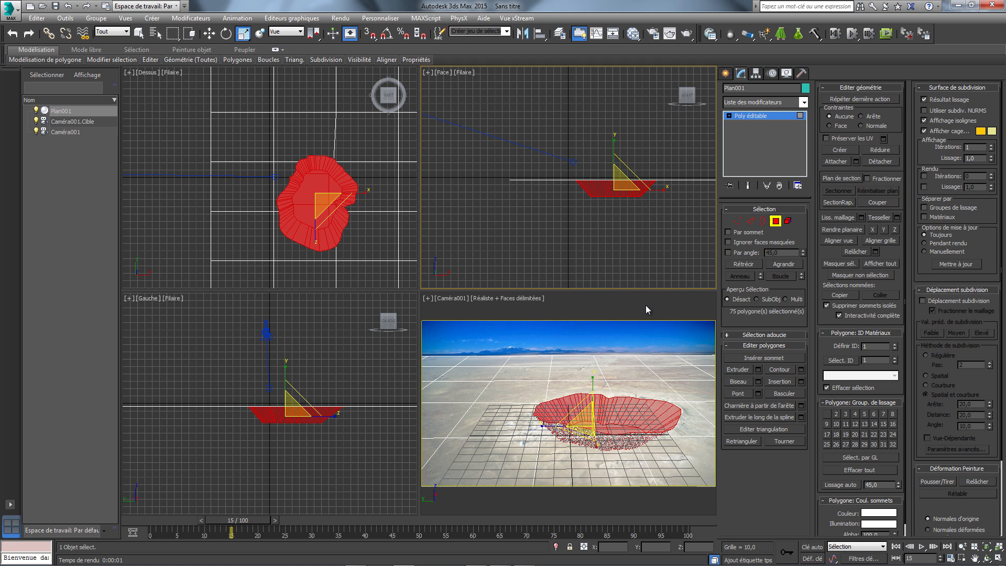
left_click(893, 444)
left_click(643, 311)
left_click(688, 34)
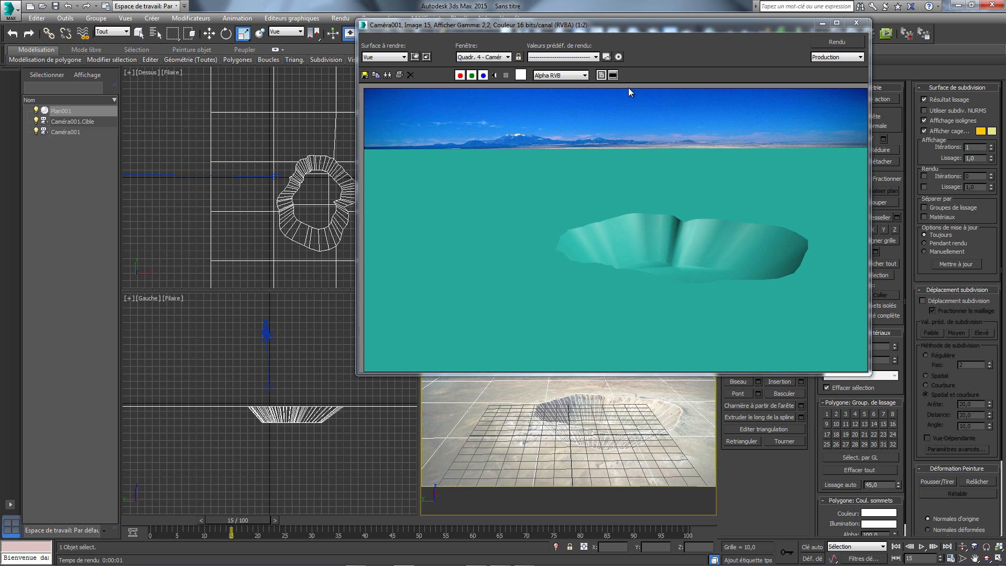
left_click(858, 24)
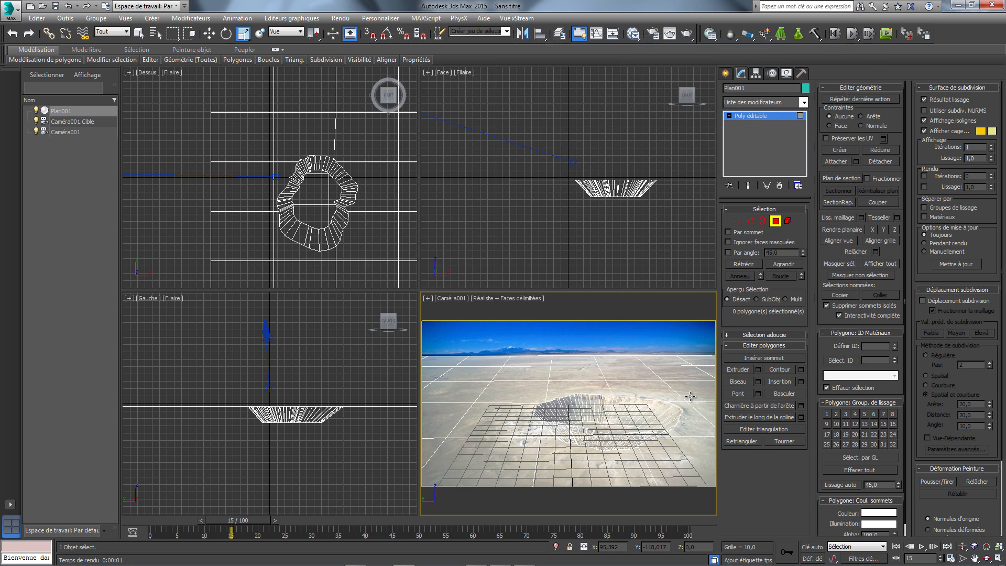
- Reselect all of the crater's polygons in the front view and apply Auto Smooth with a threshold of 45
left_click_drag(568, 220, 655, 191)
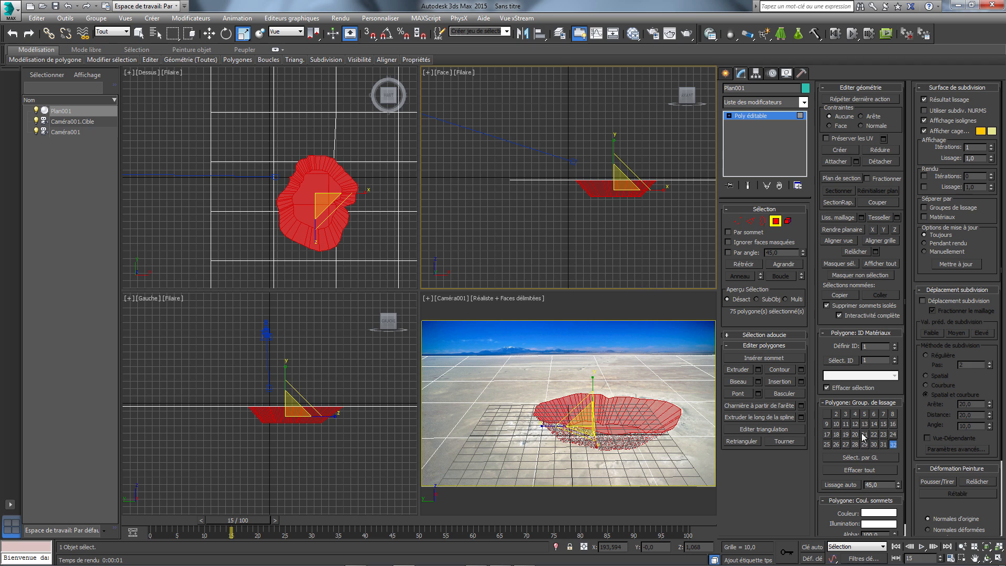
left_click(852, 486)
left_click_drag(887, 476, 891, 445)
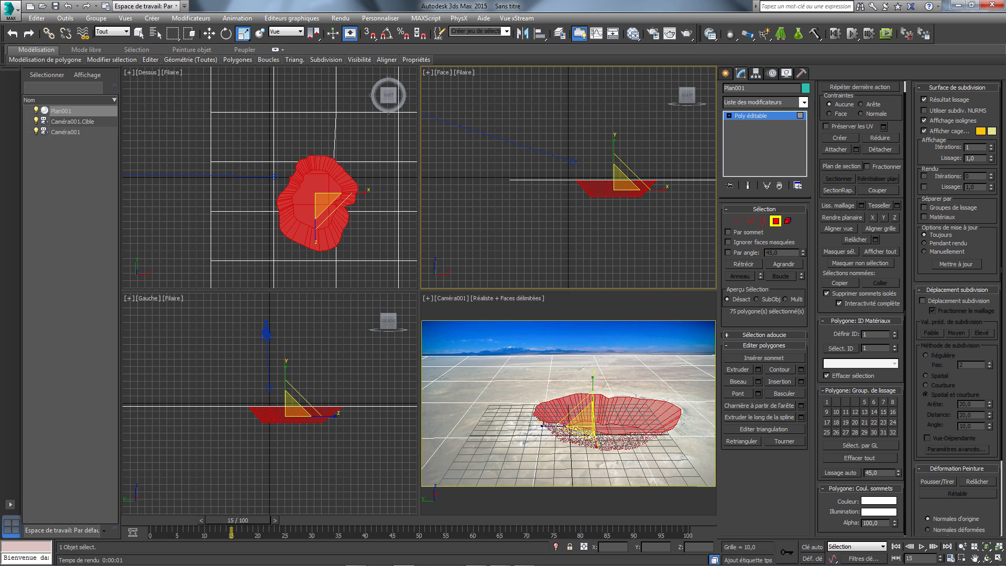
- Try MSmooth on the selected crater polygons and undo it
scroll(833, 210, "up", 1)
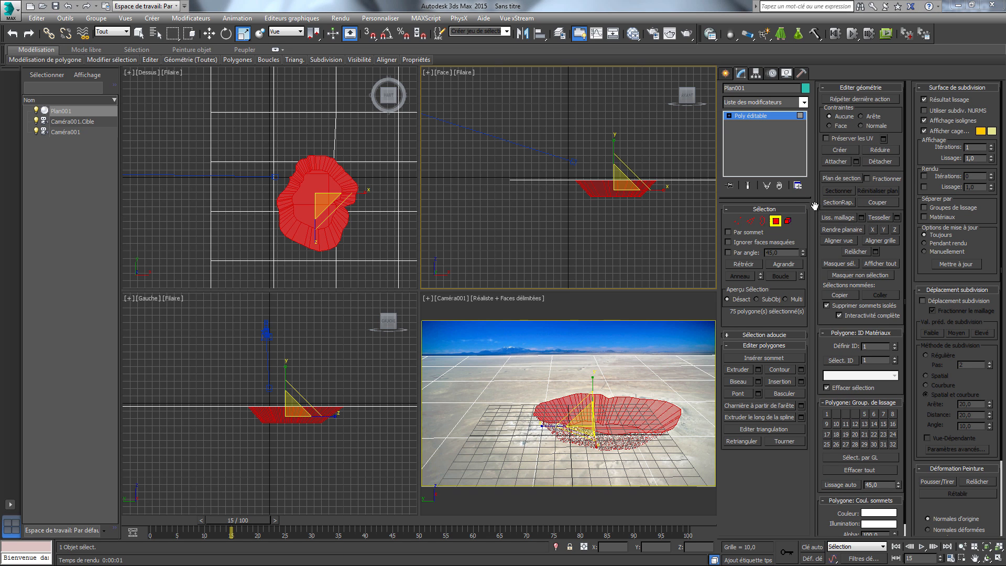
left_click(831, 220)
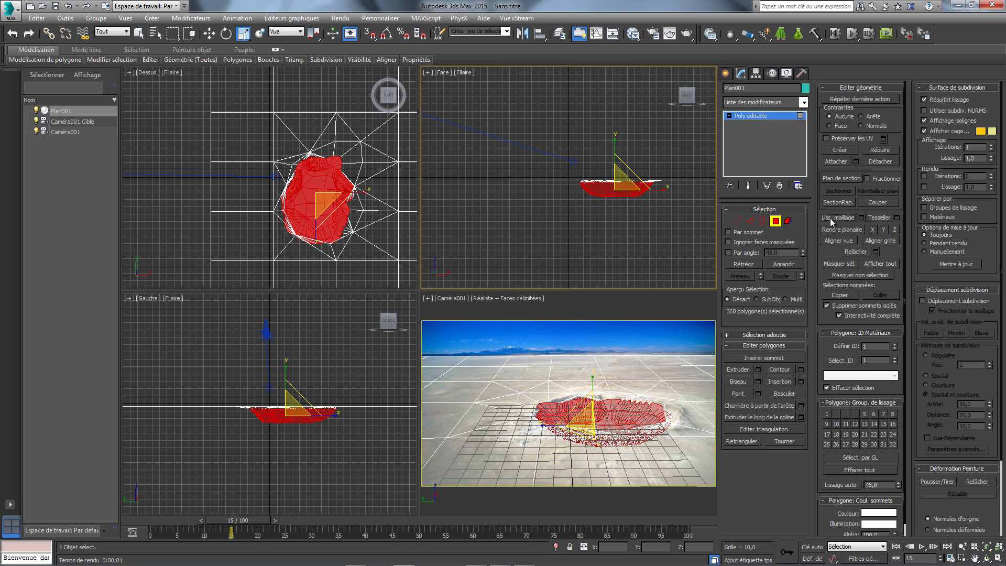
left_click(68, 6)
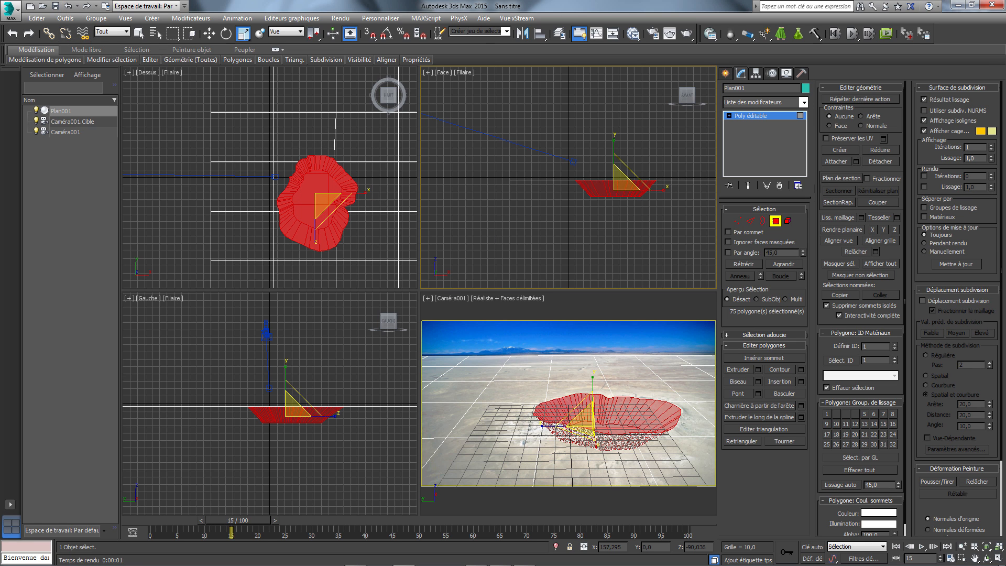
- In the maximized camera view, connect the five pairs of edges bounding the plane's farthest row, from left of centre to the right, with 5 segments
left_click(498, 346)
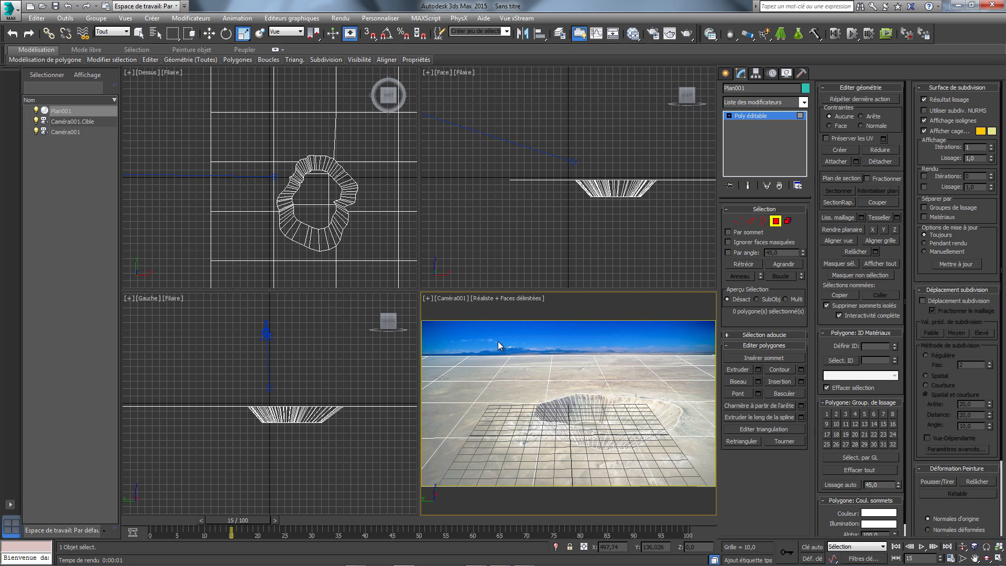
key("alt+w")
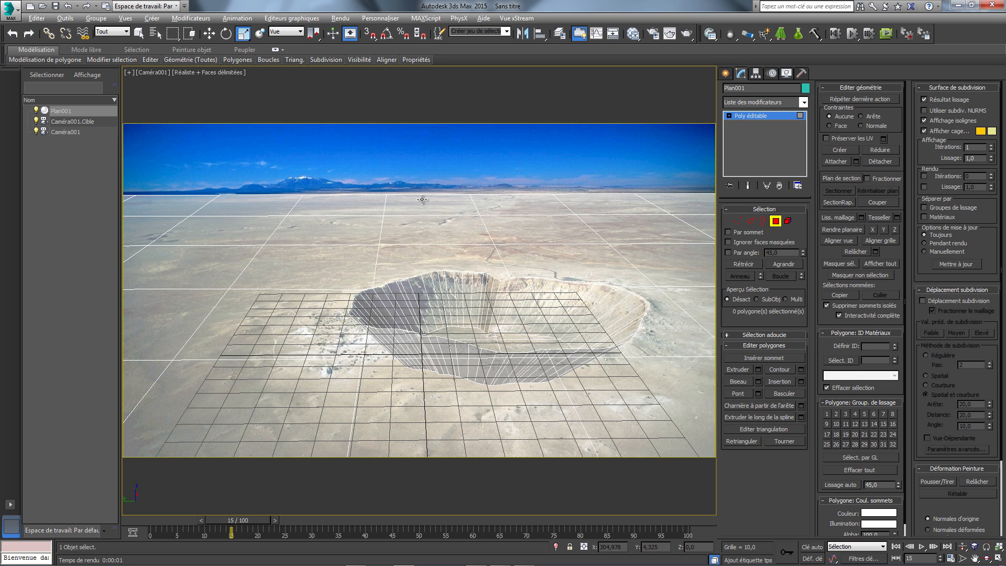
key("6")
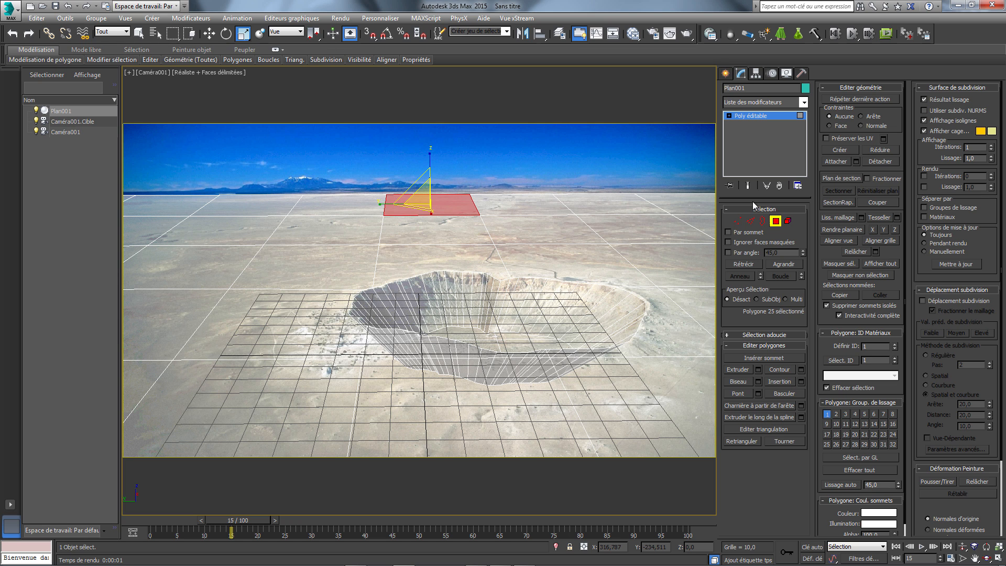
key("2")
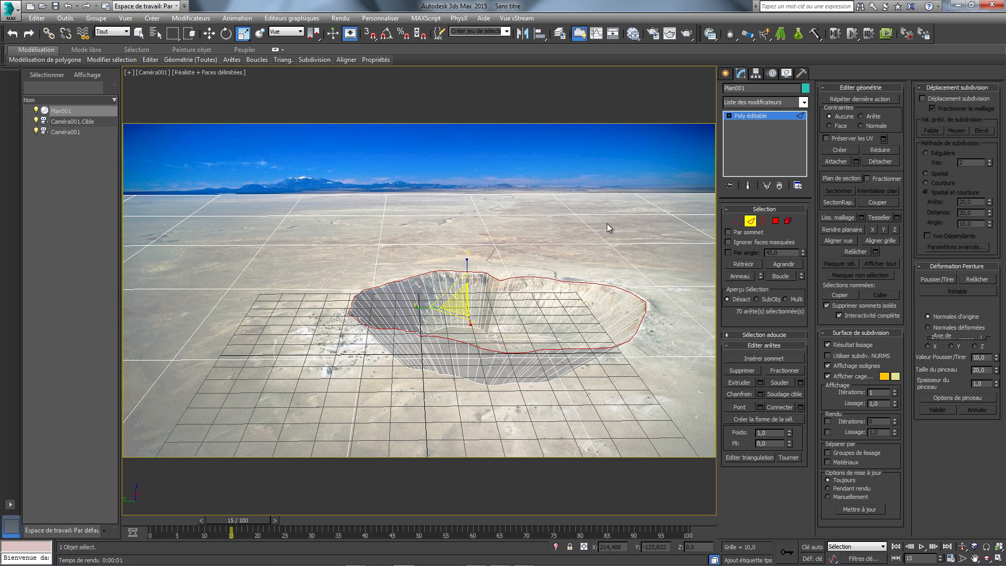
left_click(422, 192)
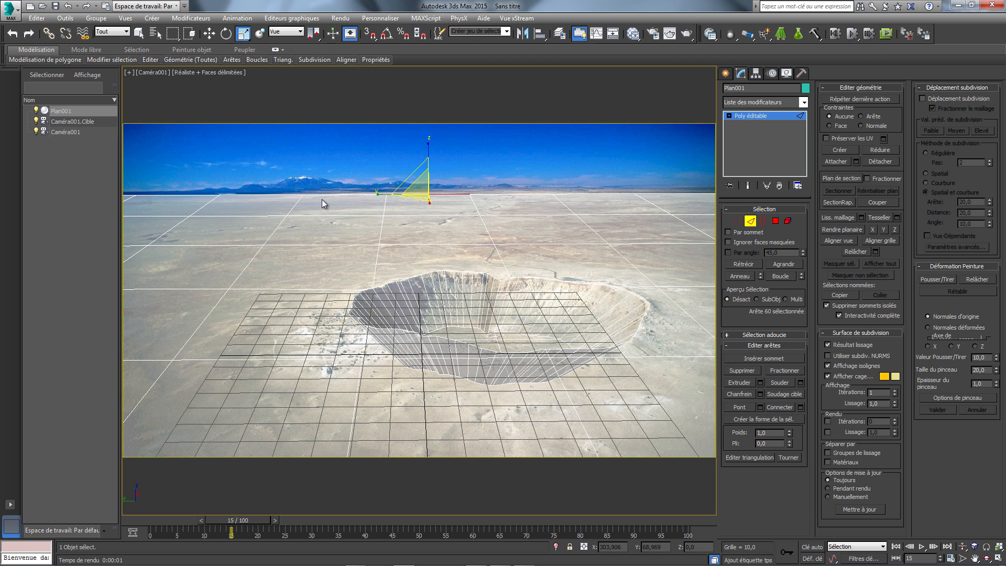
left_click(214, 198)
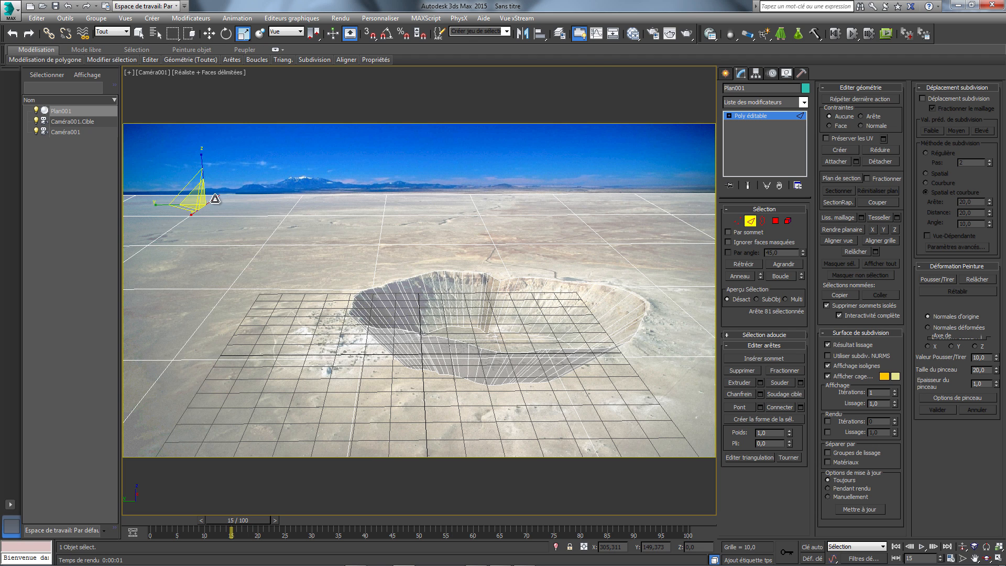
left_click(273, 194)
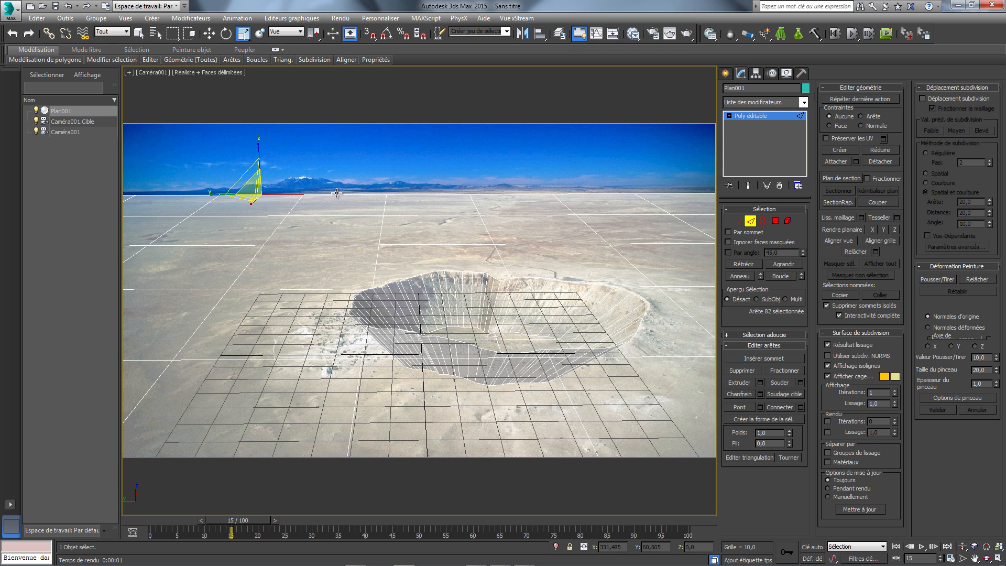
left_click(354, 194)
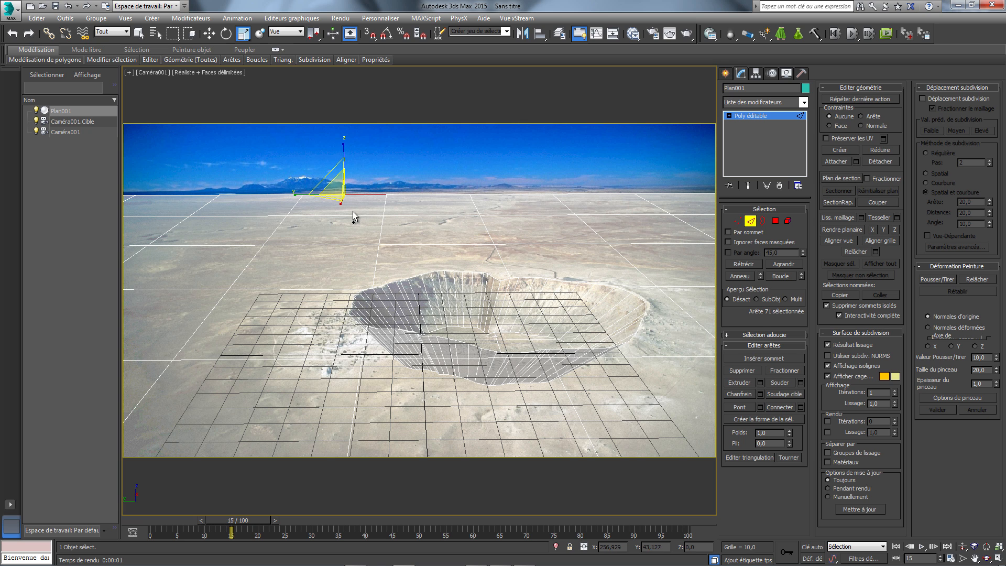
left_click(351, 216, "ctrl")
left_click(438, 195, "ctrl")
left_click(448, 216, "ctrl")
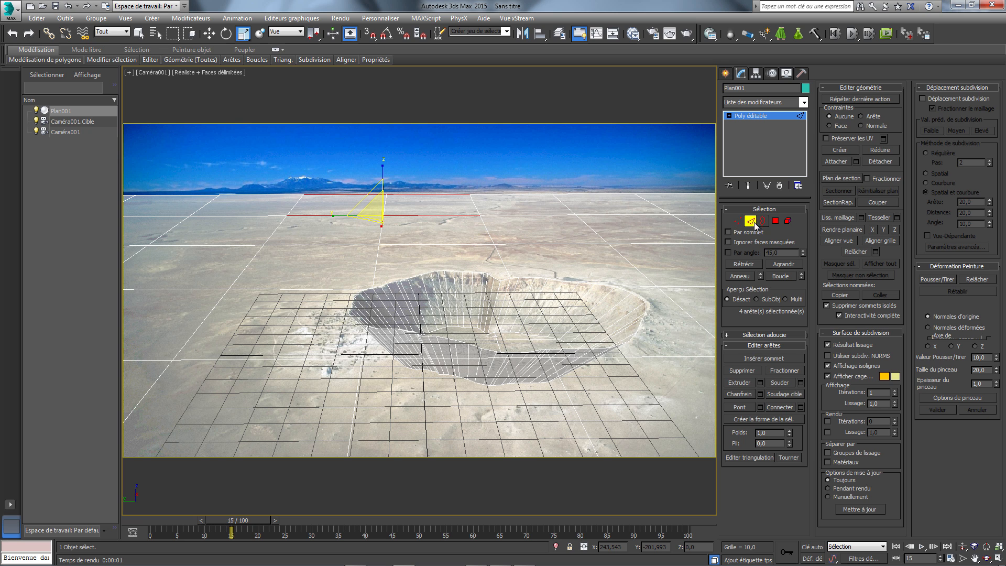
left_click(497, 195, "ctrl")
left_click(511, 215, "ctrl")
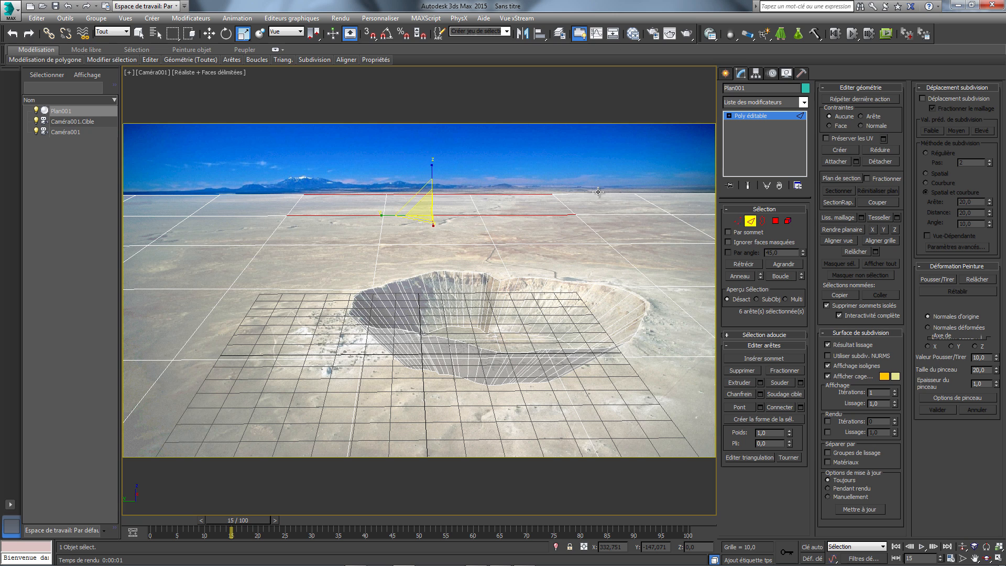
left_click(598, 193, "ctrl")
left_click(612, 213, "ctrl")
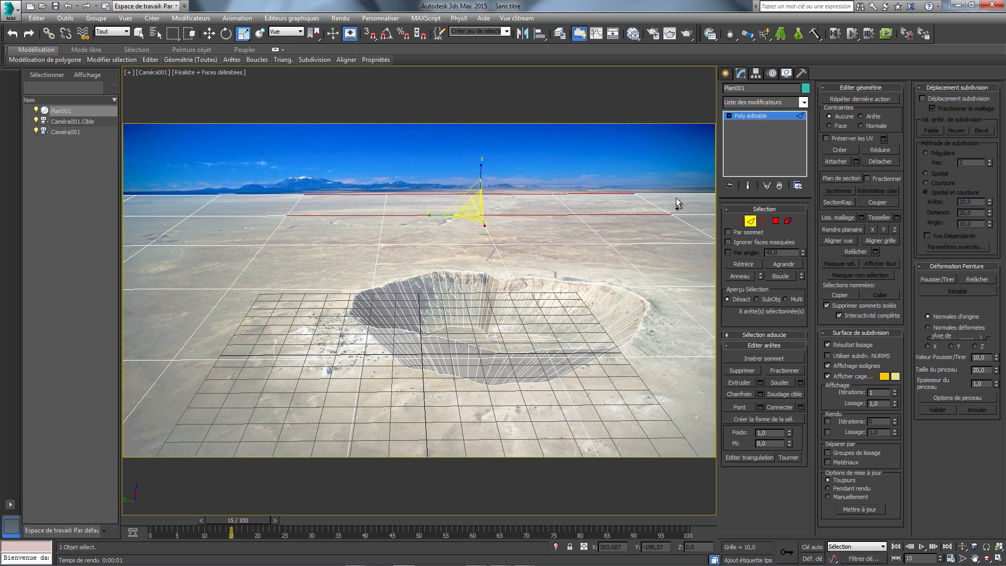
left_click(676, 195, "ctrl")
left_click(690, 214, "ctrl")
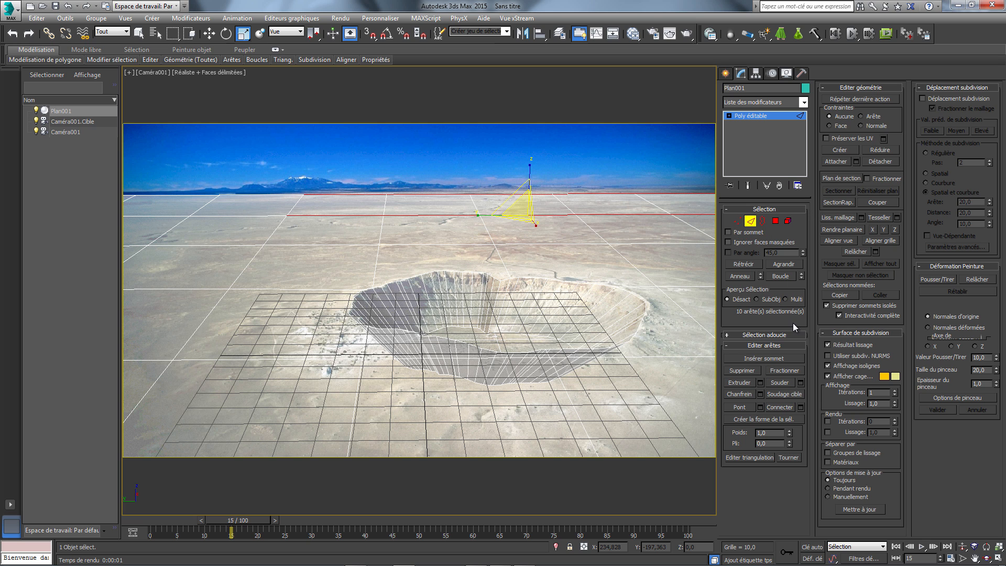
left_click(801, 407)
left_click_drag(427, 298, 427, 286)
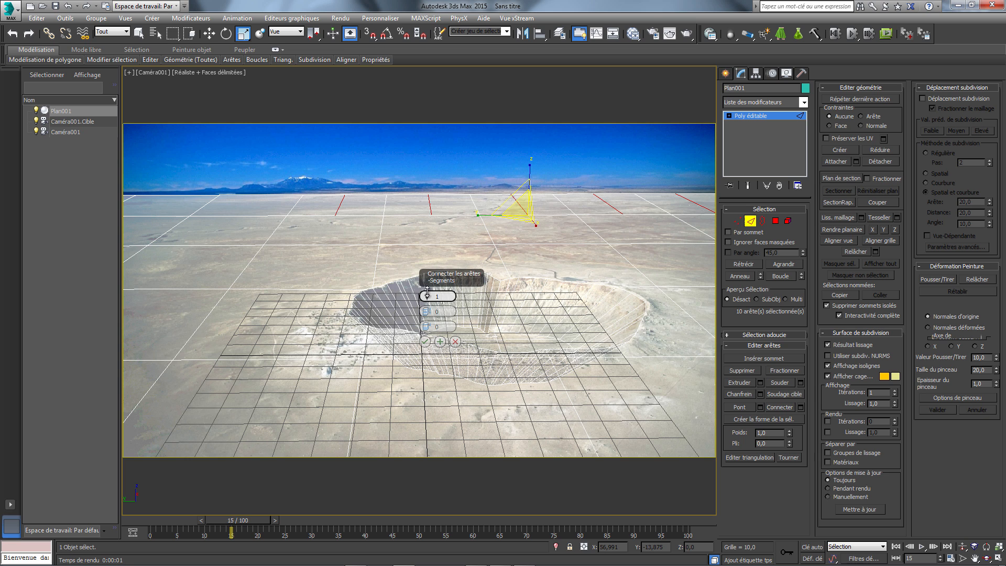
left_click(425, 341)
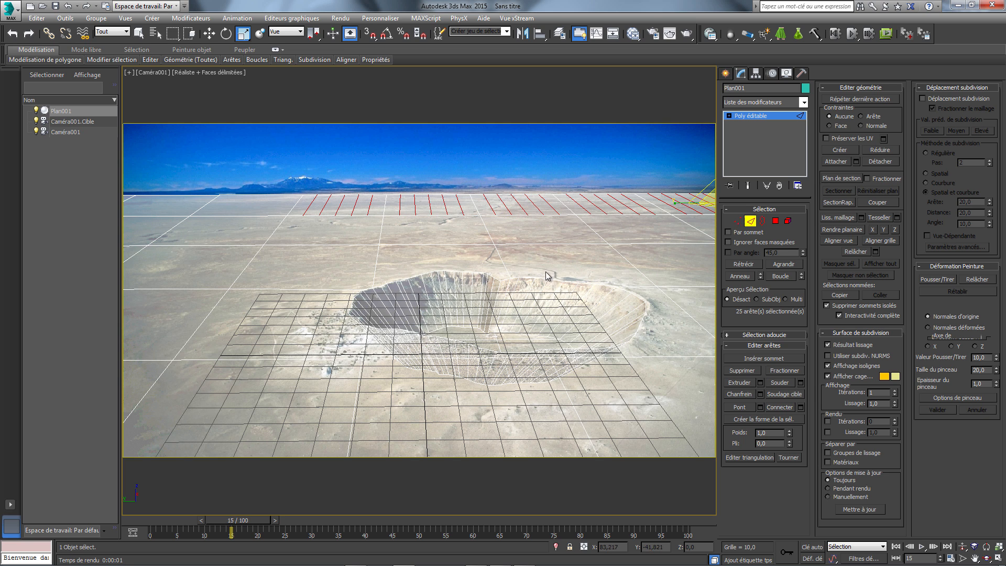
- Move one edge of the plane's far border, right of centre, outward to meet the horizon in the photo
left_click(535, 186)
left_click(211, 37)
left_click_drag(522, 184, 549, 193)
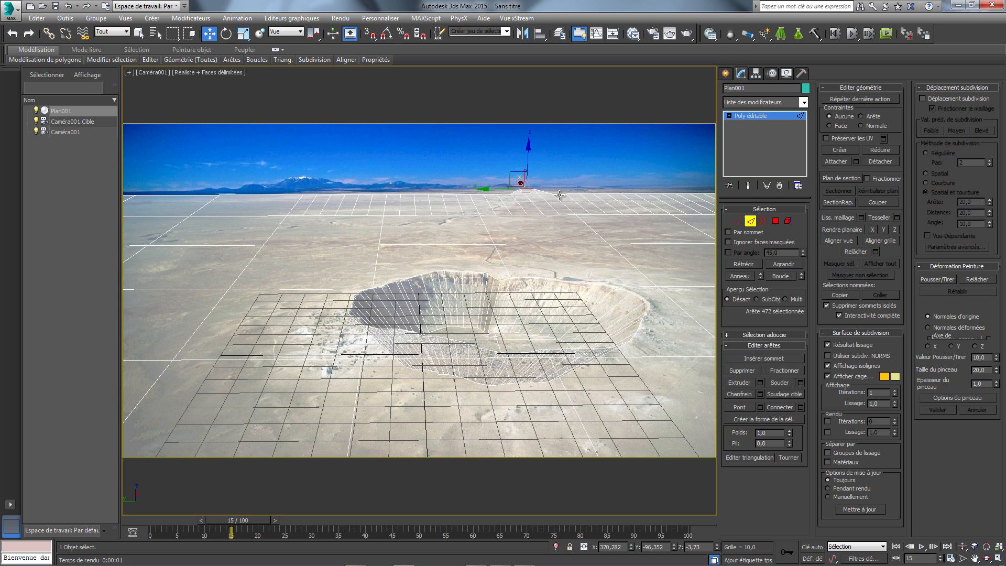
- Move the vertices along the right part of the plane's far border outward one by one to follow the photo's horizon
left_click(737, 221)
left_click(551, 193)
left_click_drag(545, 187, 689, 188)
left_click(560, 187)
left_click(591, 186)
left_click(592, 193)
left_click(606, 193)
left_click(619, 194)
left_click(634, 194)
left_click(643, 191)
left_click(660, 194)
left_click(666, 188)
left_click(689, 193)
left_click(700, 192)
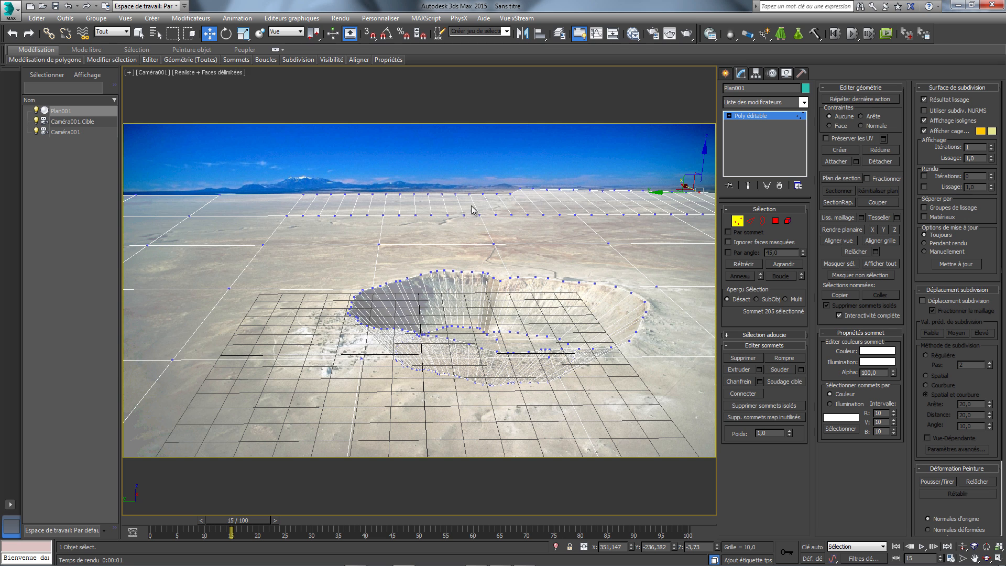
- Move the vertices along the middle of the plane's far border outward one by one to continue the horizon line leftward
left_click(508, 194)
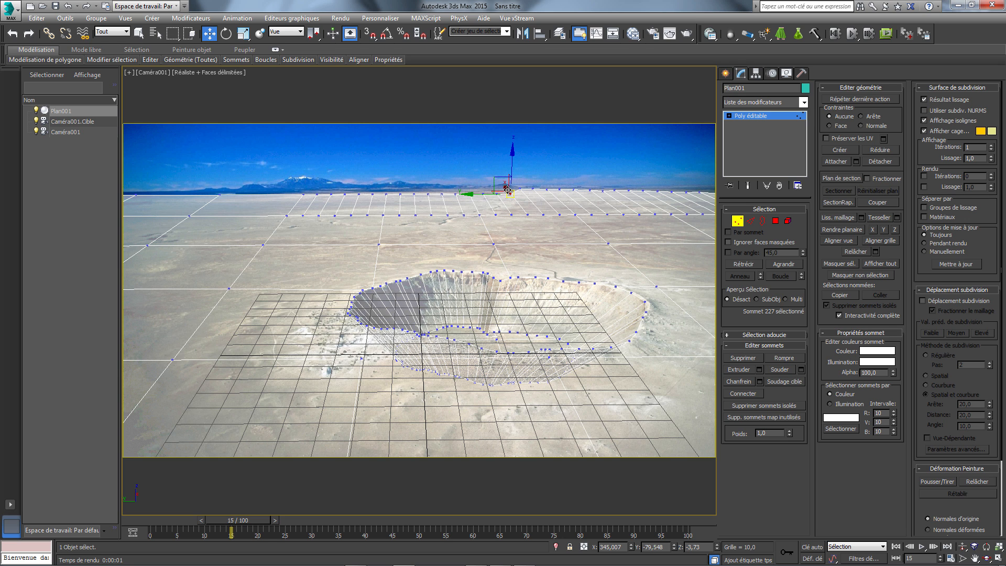
left_click_drag(504, 187, 473, 179)
left_click(495, 191)
left_click(482, 190)
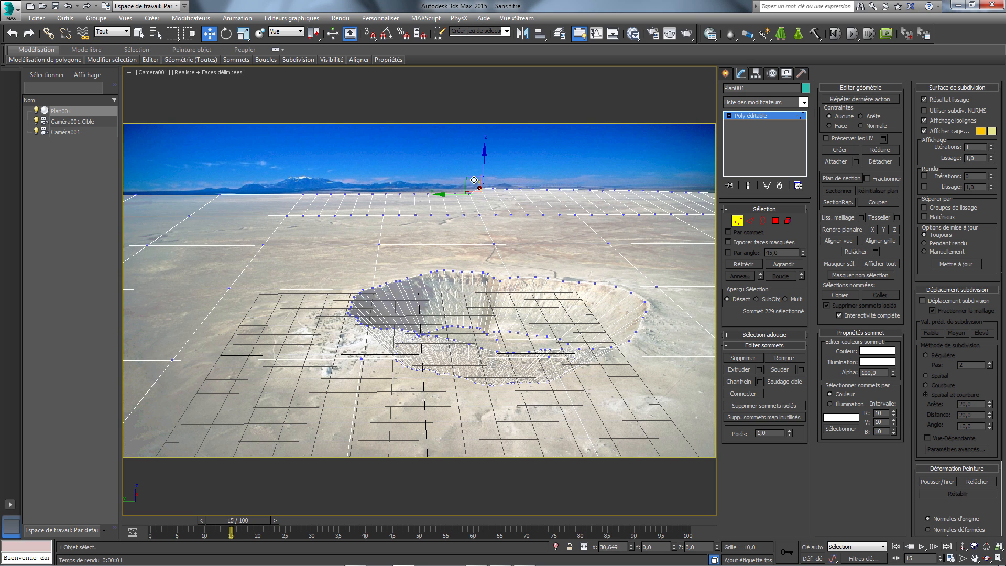
left_click(468, 194)
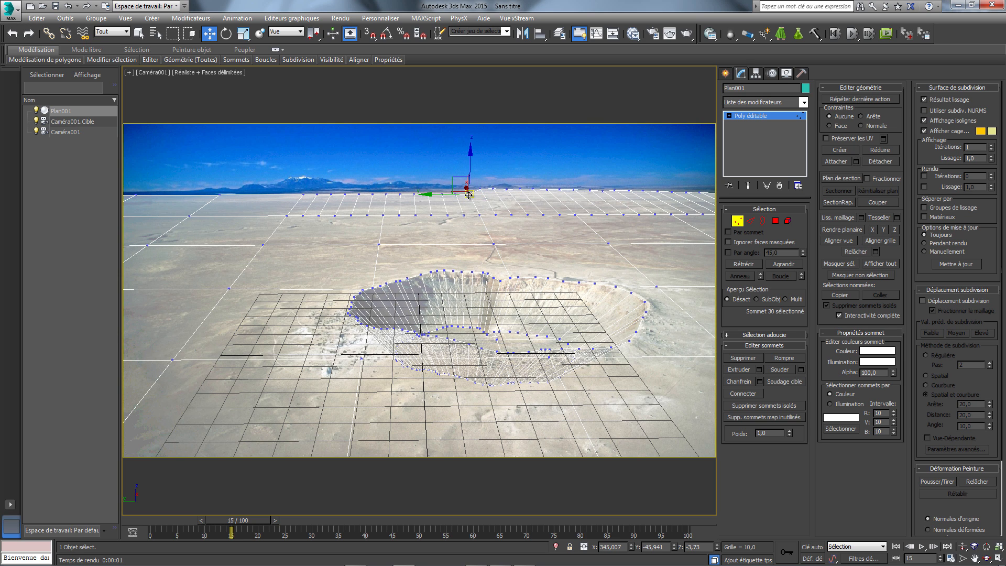
left_click_drag(466, 187, 464, 180)
left_click(453, 190)
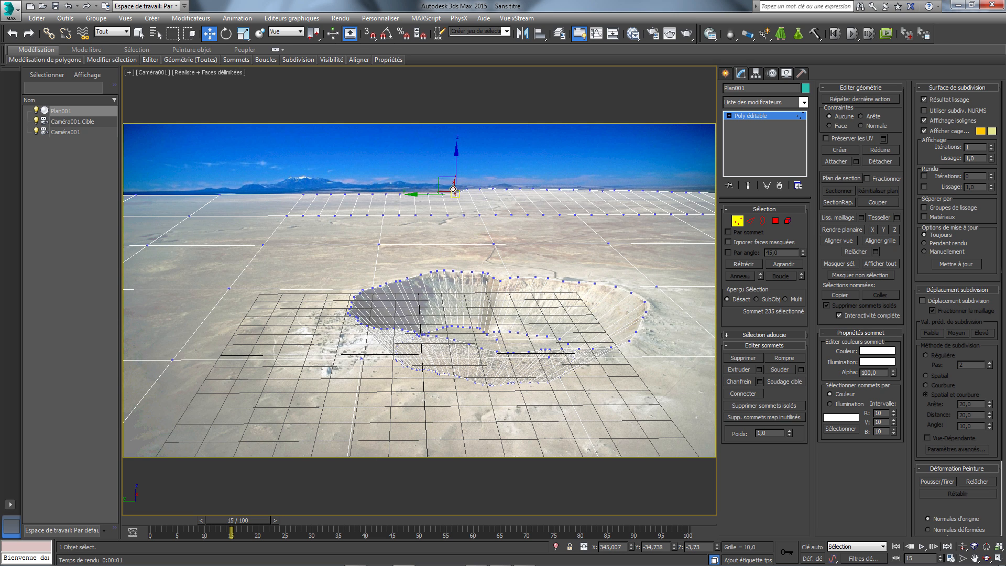
left_click_drag(451, 183, 448, 181)
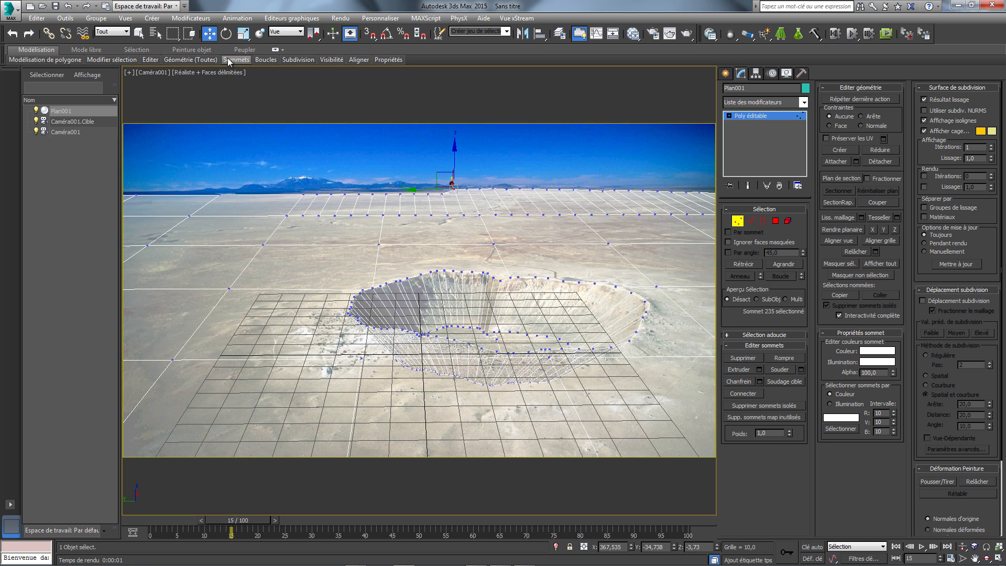
- Select the next vertex leftward on the plane's far border and set its absolute X to 357,335 using the move transform type-in
right_click(209, 36)
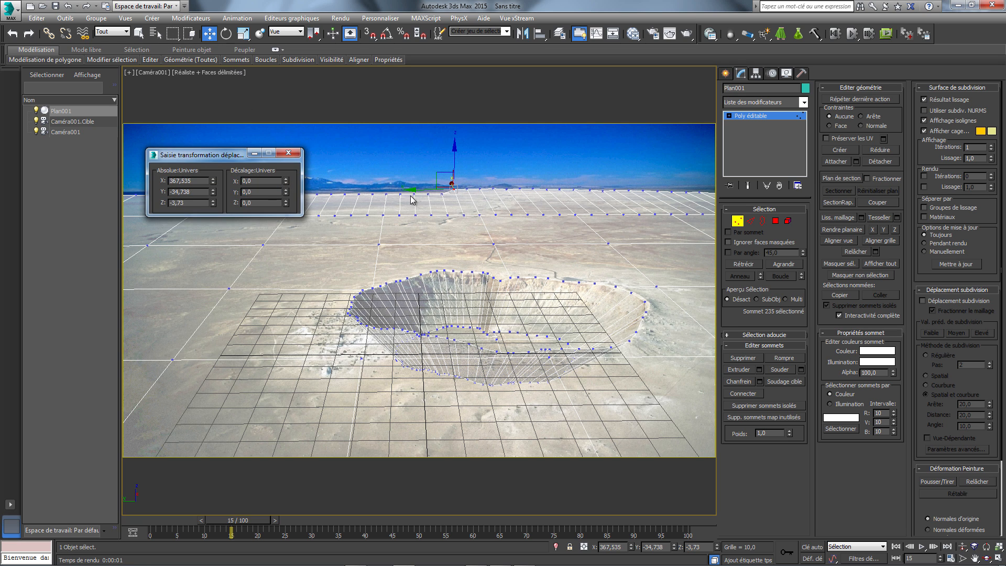
left_click(440, 189)
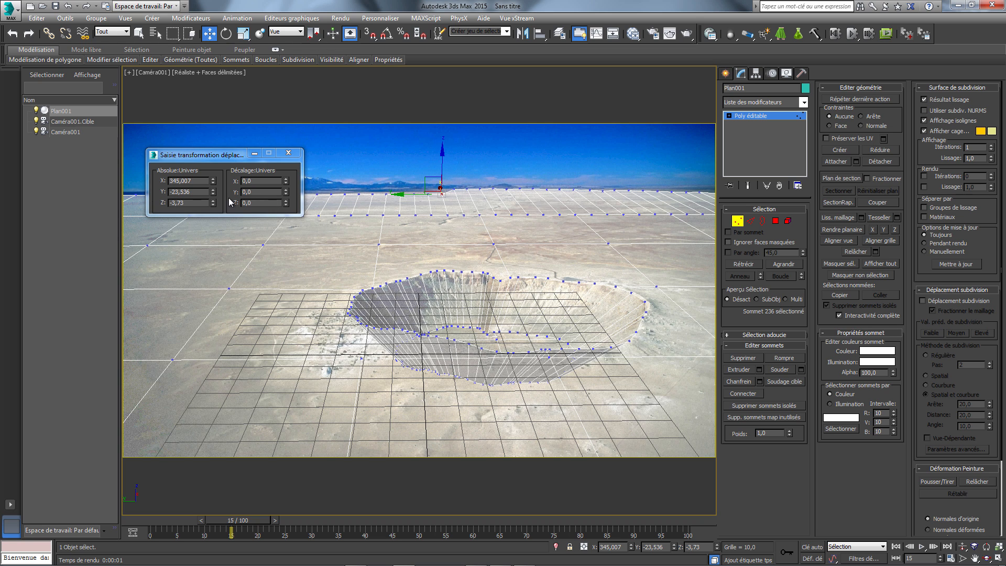
left_click(212, 177)
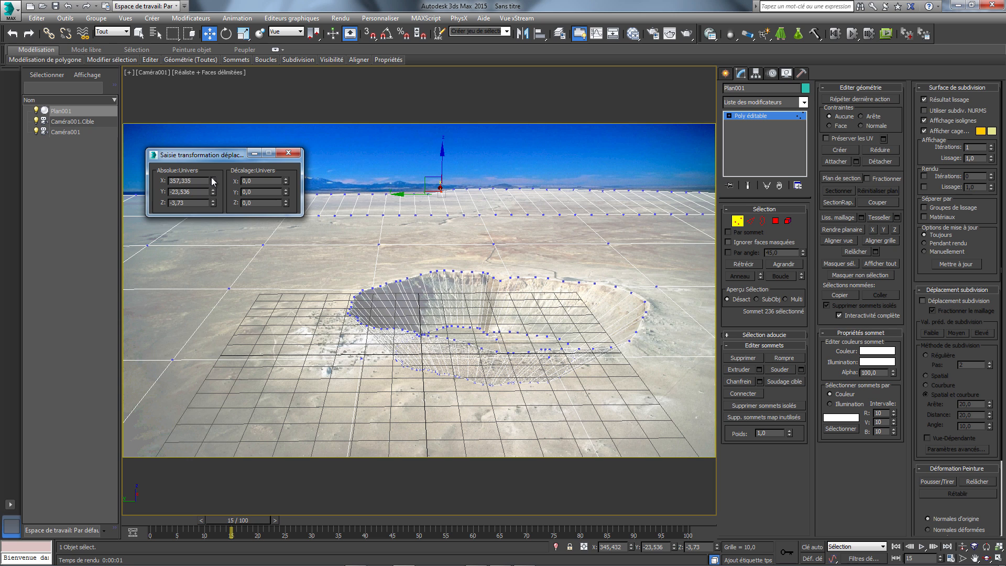
left_click(212, 177)
- Select the next four vertices leftward on the plane's far border and set their absolute X to 358,166
left_click(418, 197)
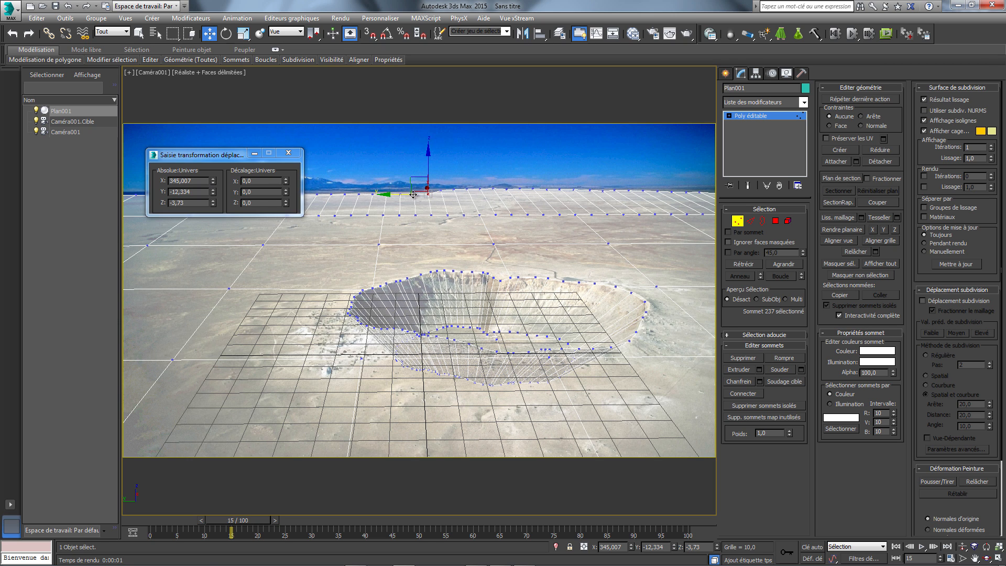
left_click(398, 196, "ctrl")
left_click(401, 195, "ctrl")
left_click(386, 194, "ctrl")
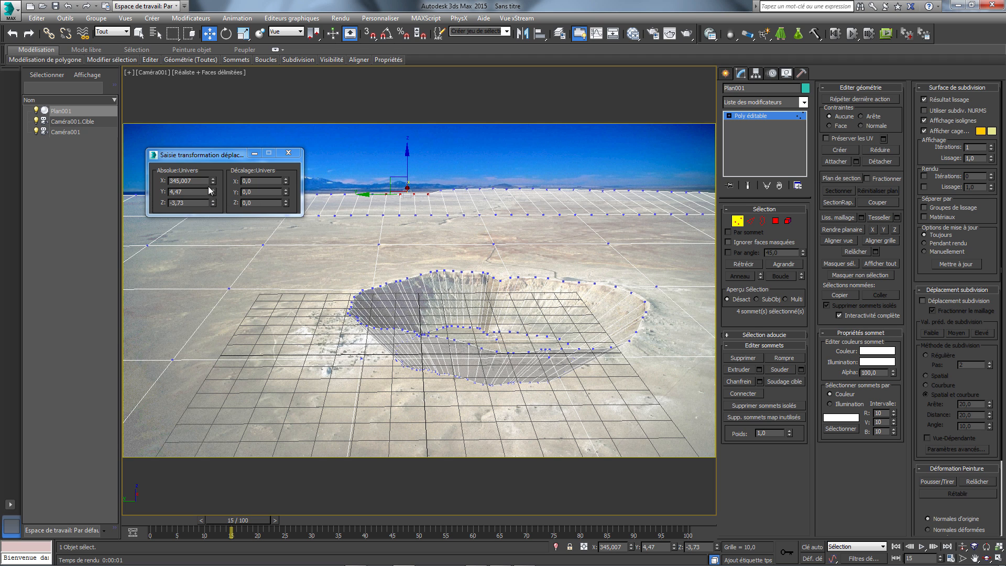
left_click_drag(212, 180, 212, 161)
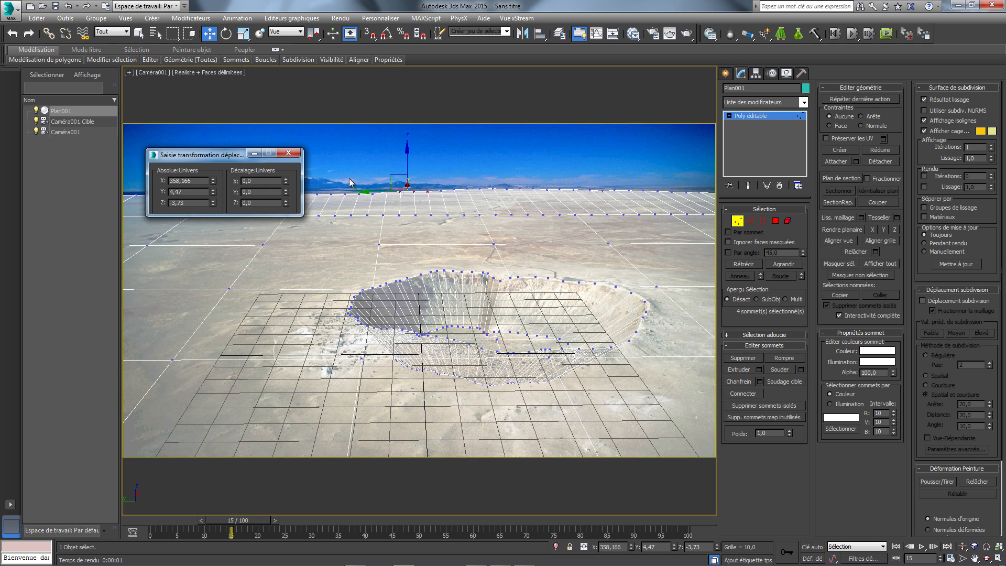
- Move the next three far-border vertices to absolute X 349,247, then close the transform type-in and leave vertex editing
left_click_drag(371, 193, 343, 195)
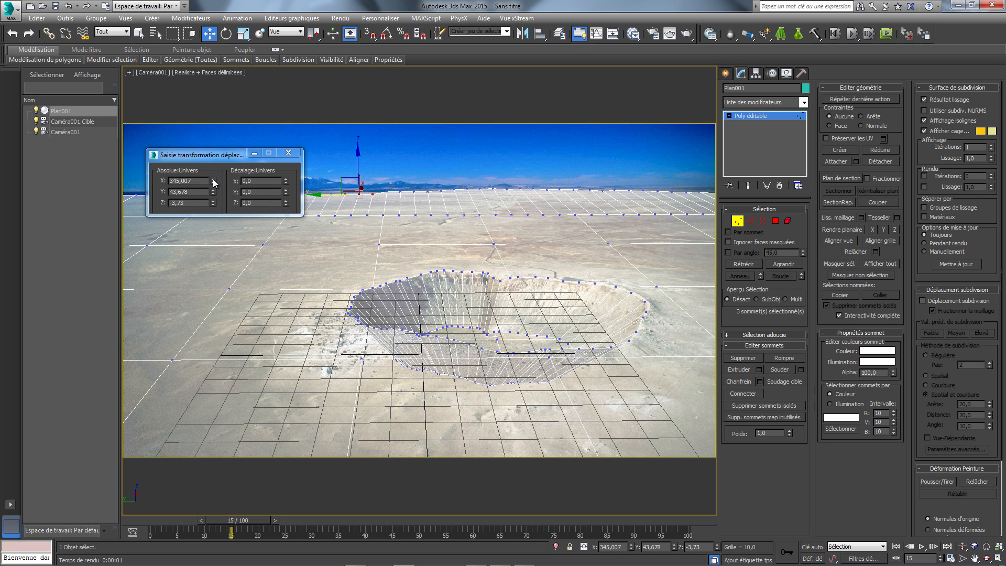
left_click_drag(213, 179, 213, 173)
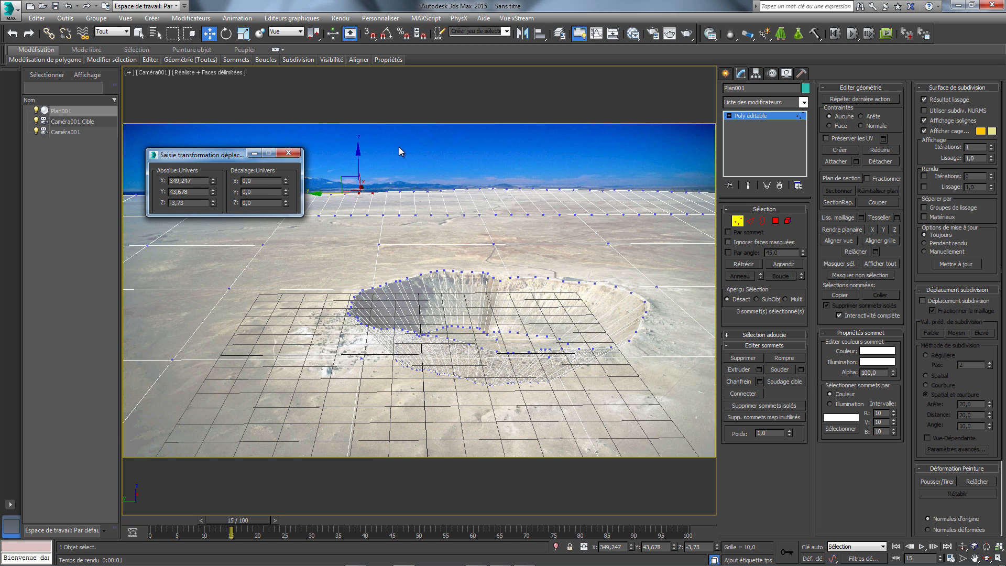
left_click(419, 149)
left_click(287, 154)
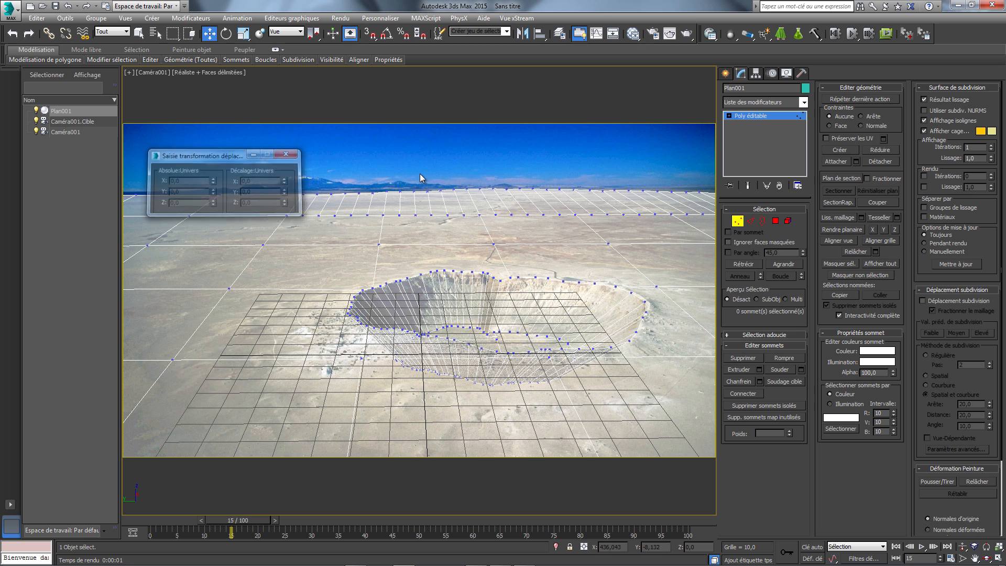
left_click(738, 221)
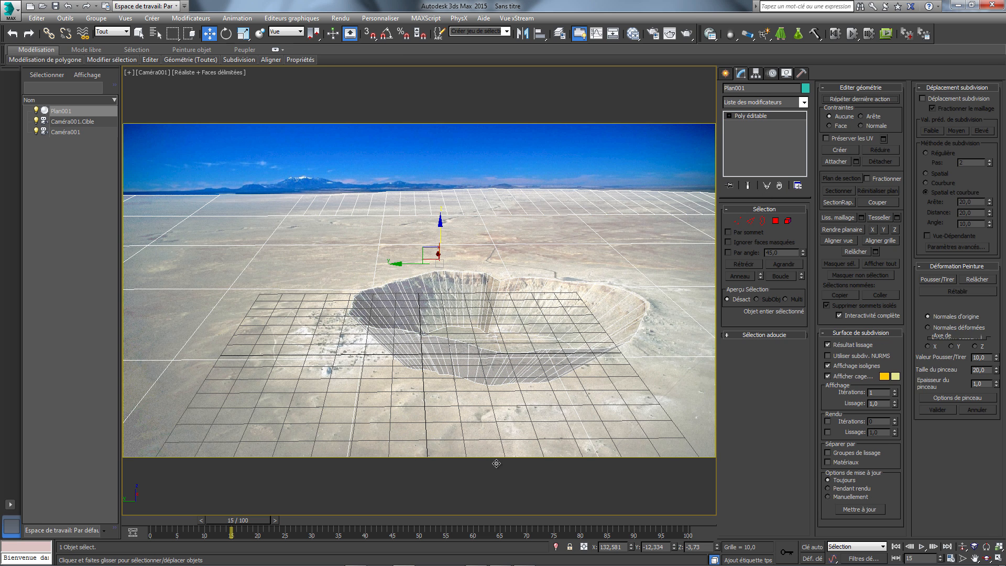
- Create a Standard material in the material editor and open its parameters
key("alt+w")
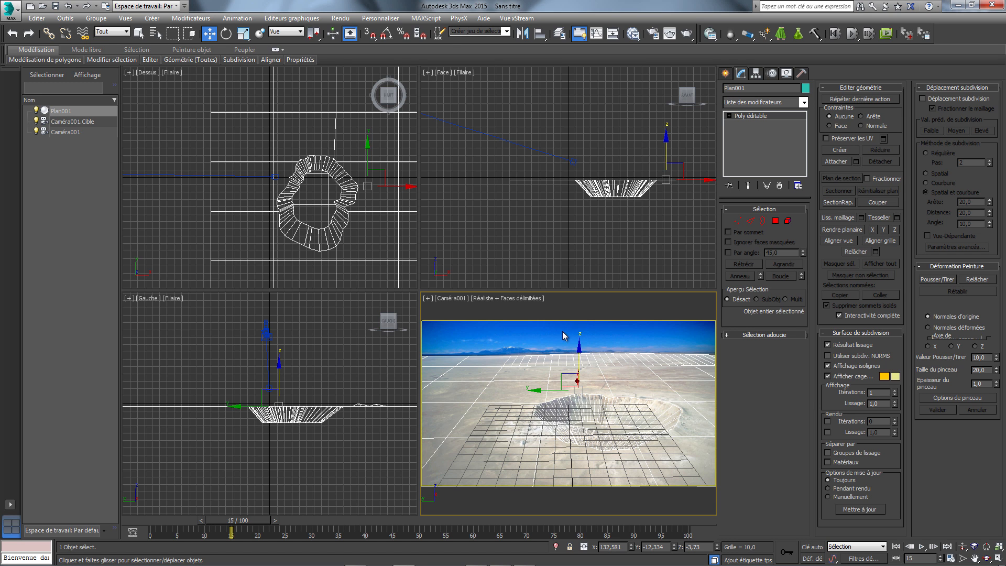
key("alt+w")
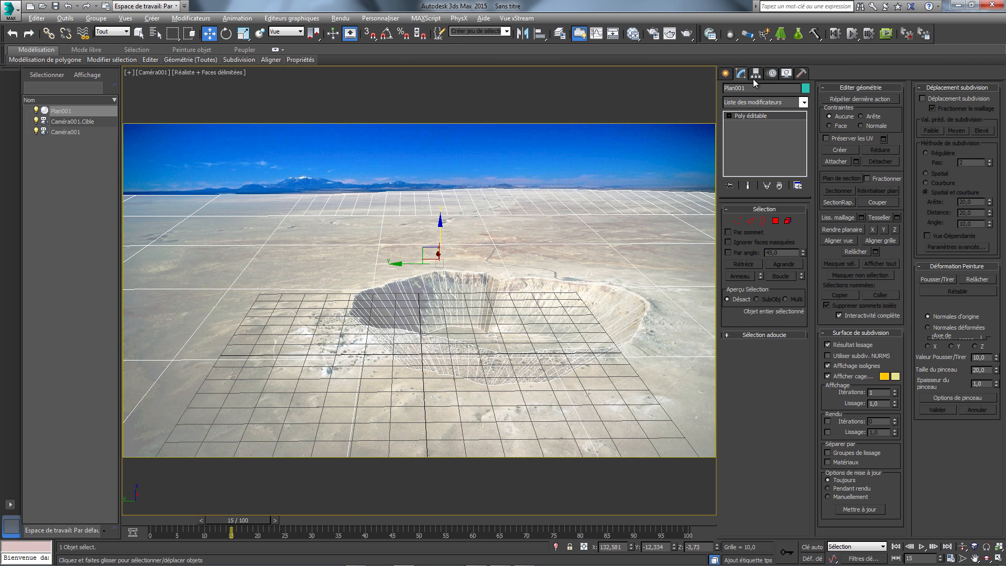
left_click(633, 33)
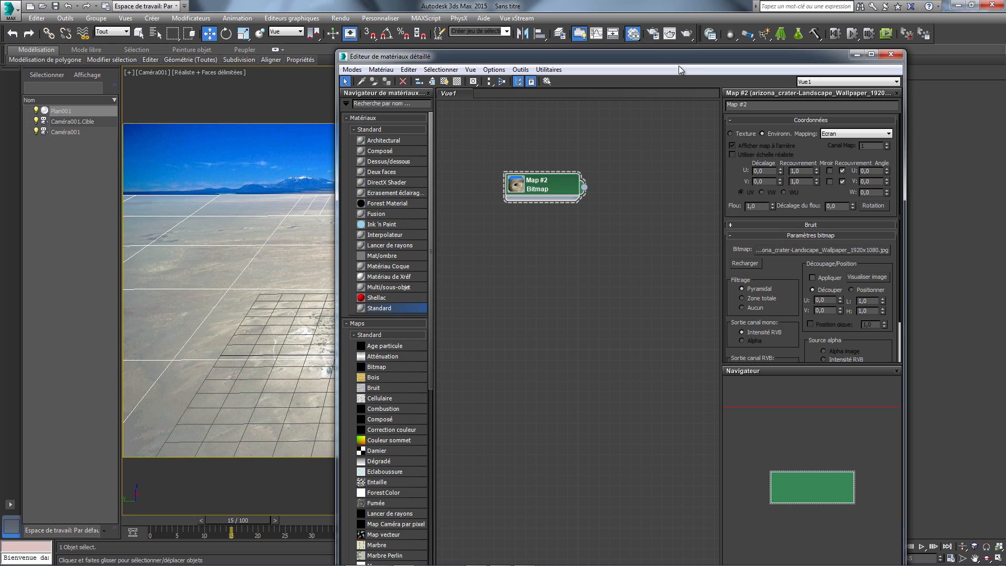
double_click(406, 308)
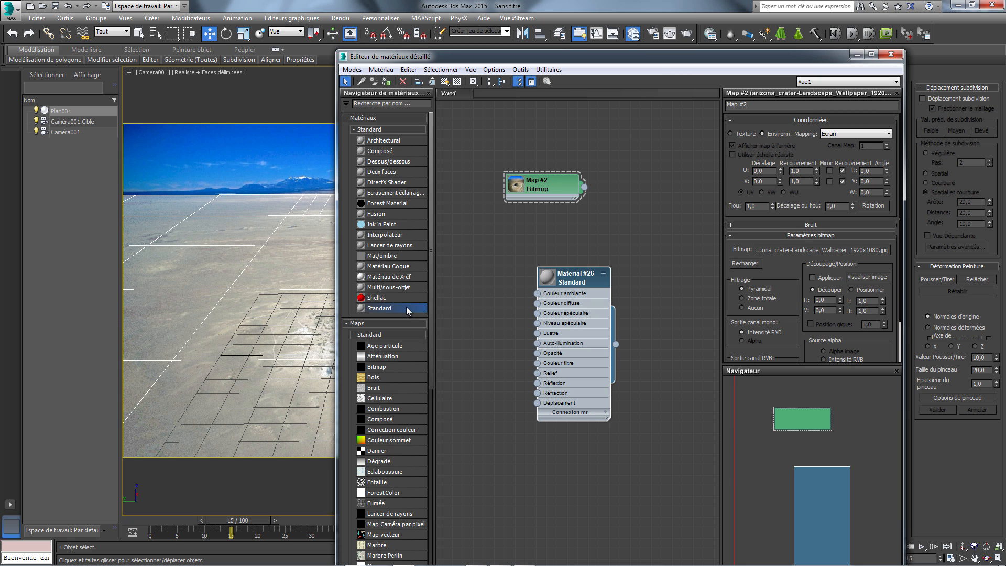
left_click_drag(570, 286, 589, 264)
double_click(589, 263)
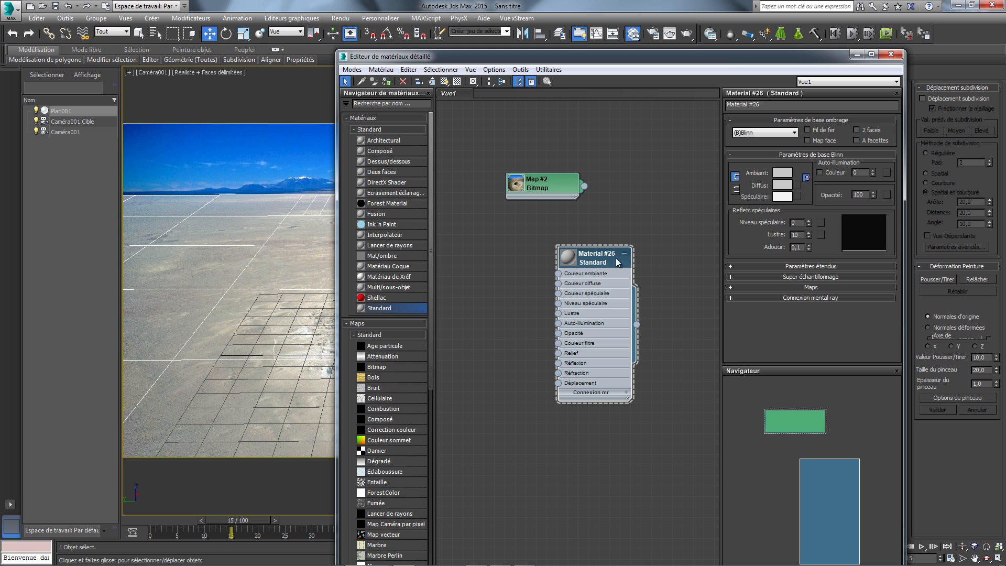
- Assign a Map Caméra par pixel to the material's diffuse colour, tidy the nodes and minimize the material editor
left_click(797, 185)
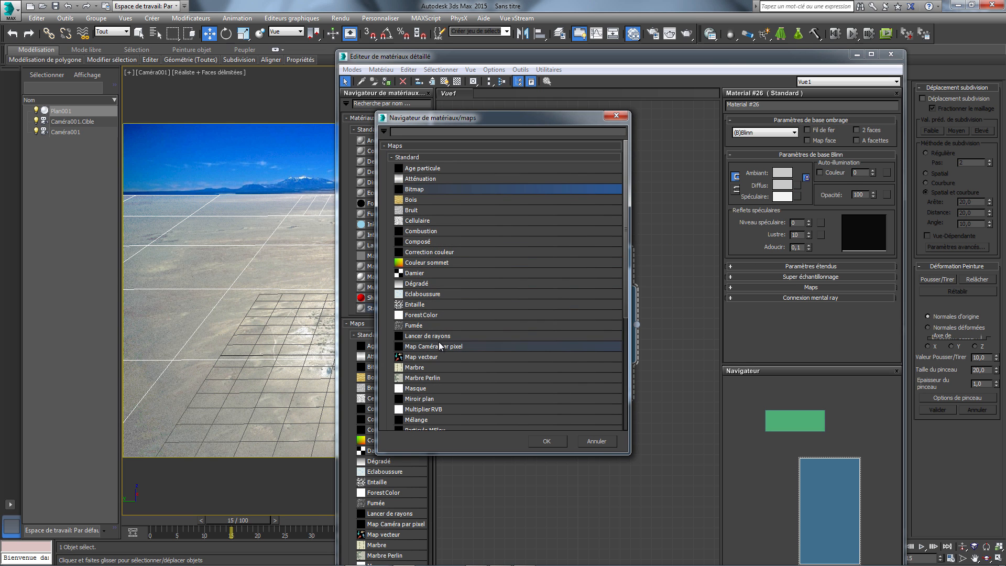
double_click(432, 346)
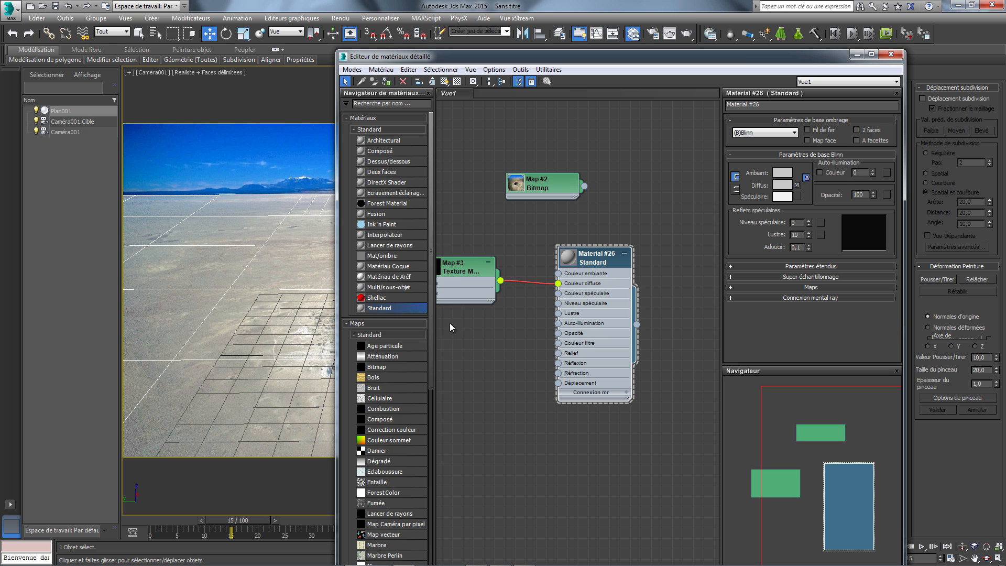
left_click_drag(459, 273, 491, 273)
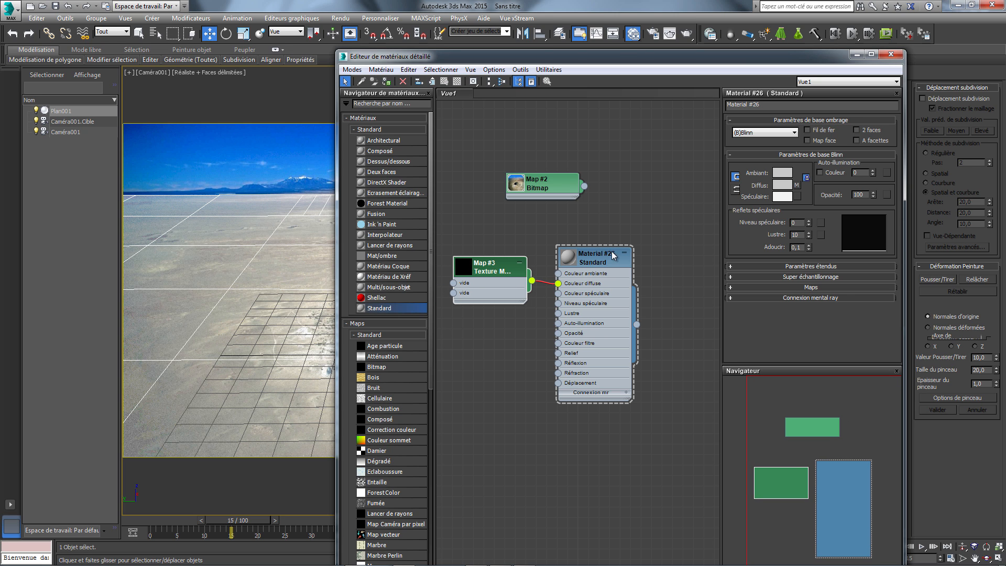
left_click_drag(603, 260, 644, 240)
left_click_drag(524, 265, 555, 254)
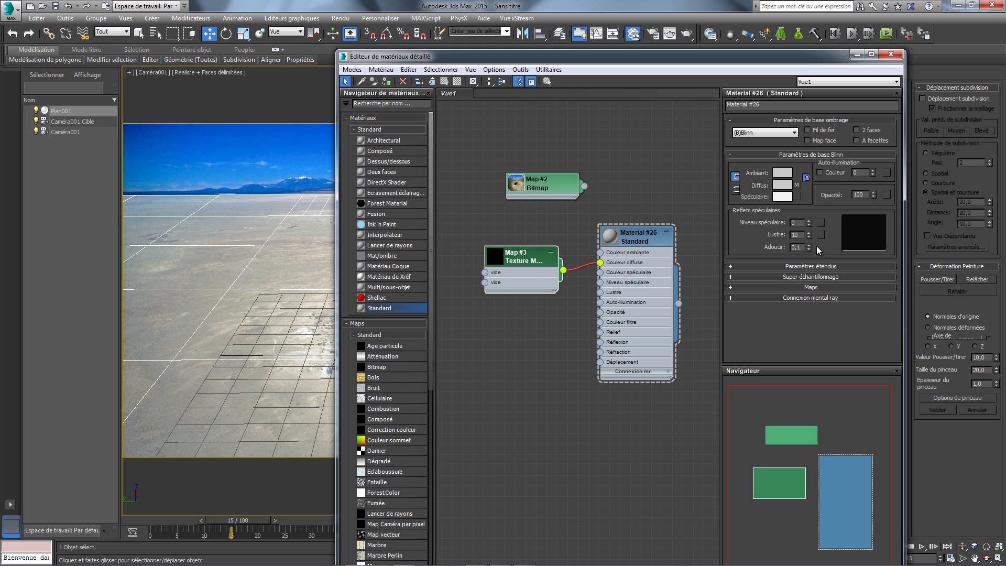
left_click(857, 55)
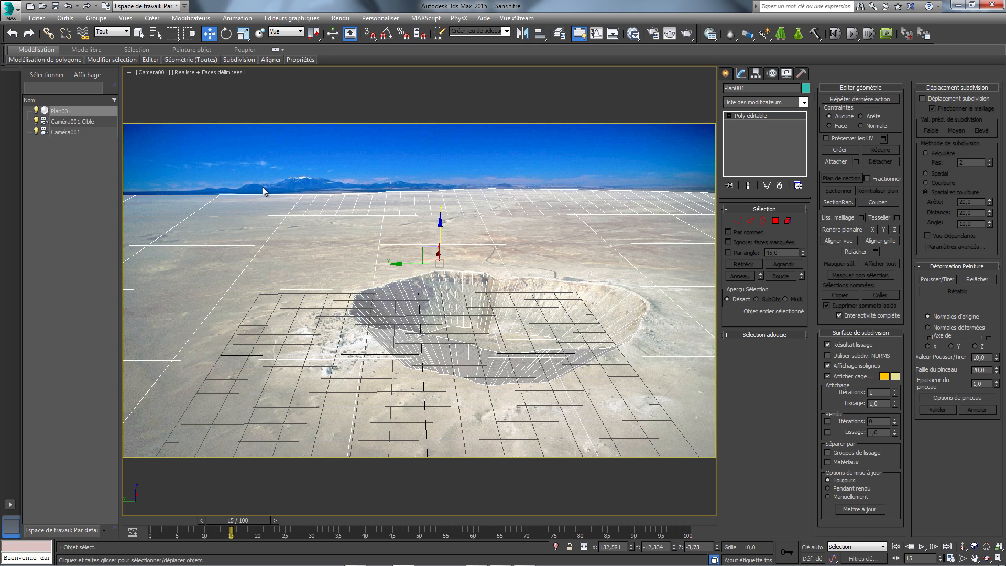
- Create a vertical plane about 68 long and 336 wide in the Gauche view, spanning the crater
left_click(726, 73)
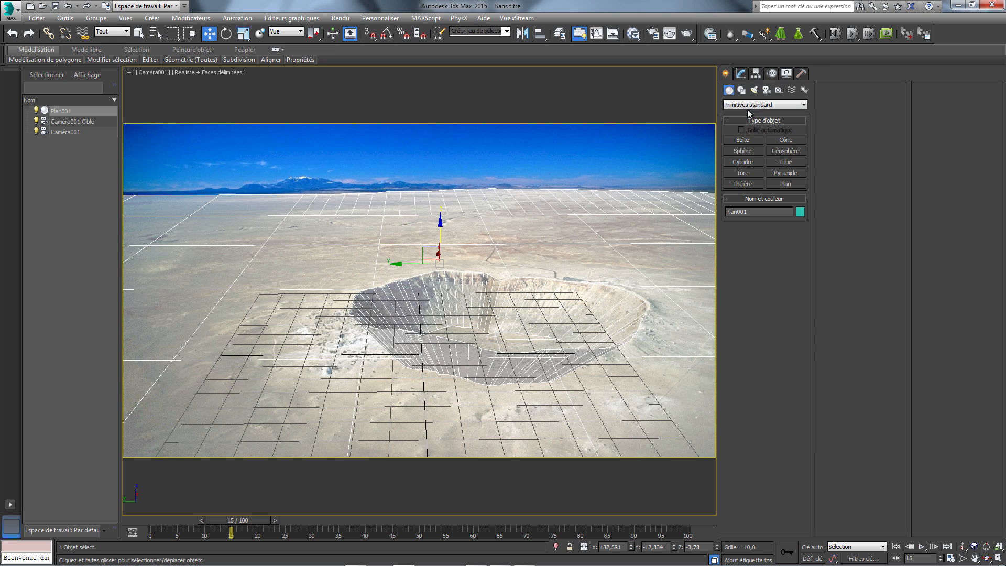
left_click(785, 184)
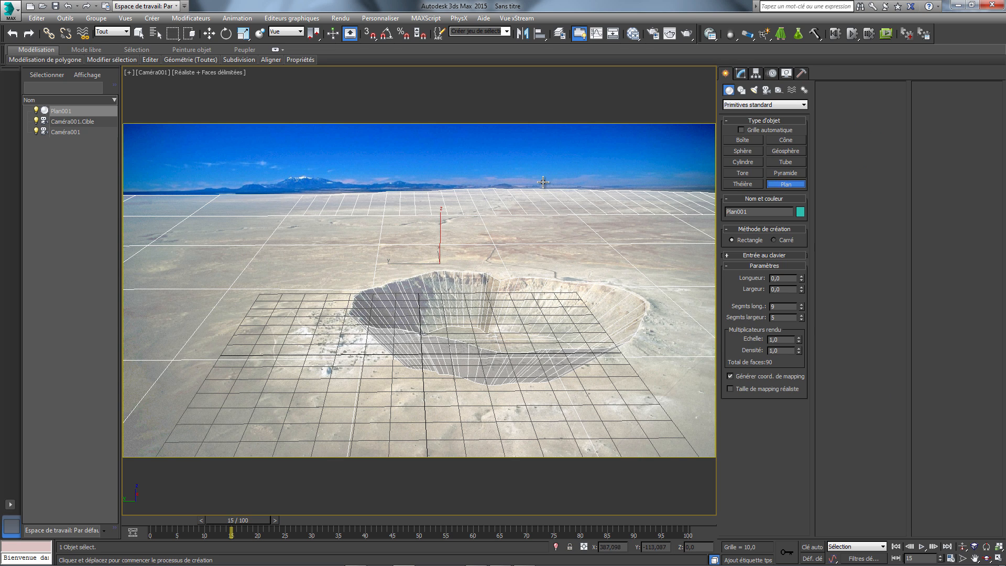
key("alt+w")
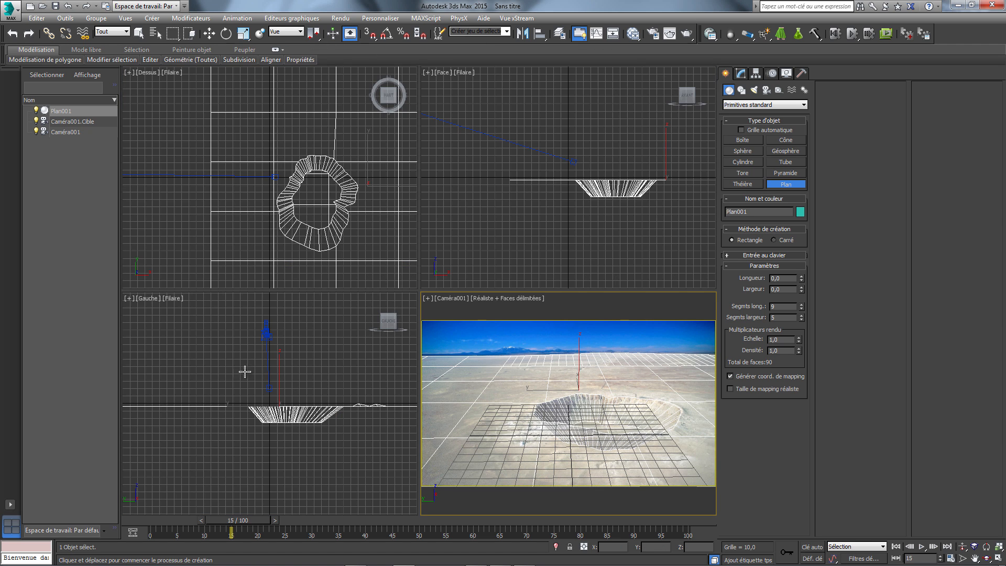
left_click_drag(161, 363, 408, 412)
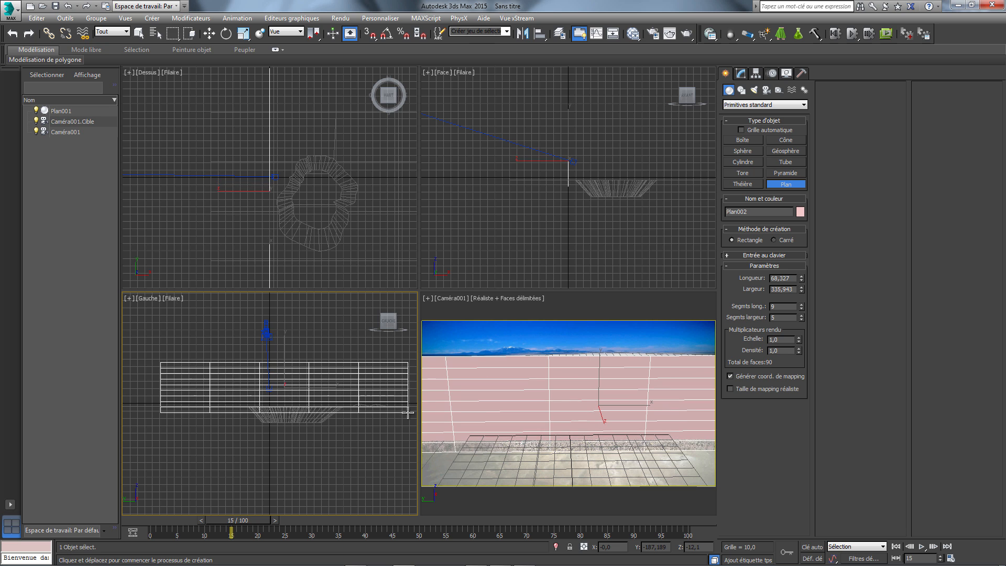
- Move the vertical plane back along X to about 439, behind the ground plane, and lower it to about Z -10
left_click(209, 34)
right_click(602, 135)
left_click_drag(611, 164, 934, 169)
left_click(288, 344)
left_click_drag(285, 344, 390, 334)
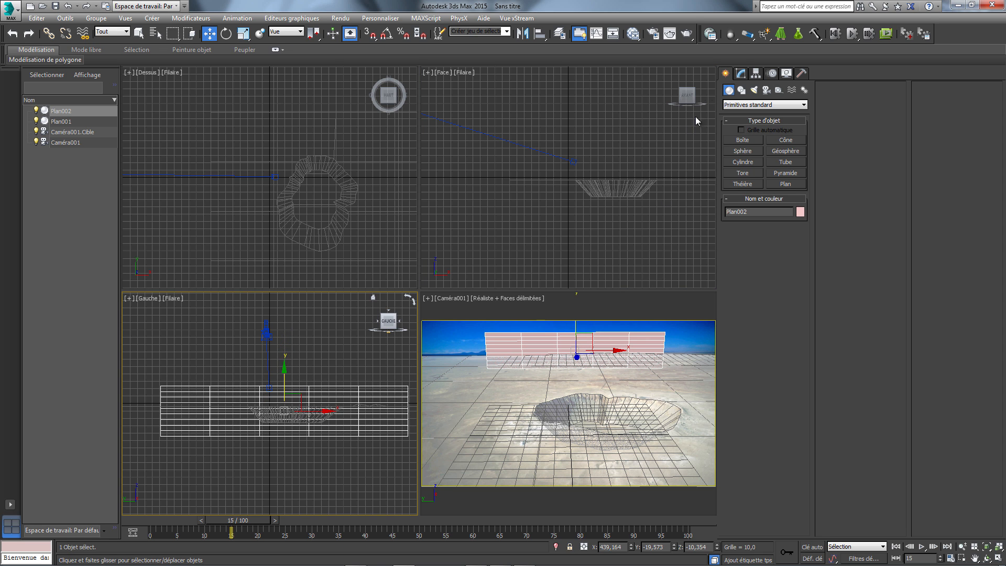
- Resize the vertical backdrop plane to a length of 122,989 and a width of 816,342 so it covers the sky
left_click(743, 73)
left_click_drag(802, 232, 802, 215)
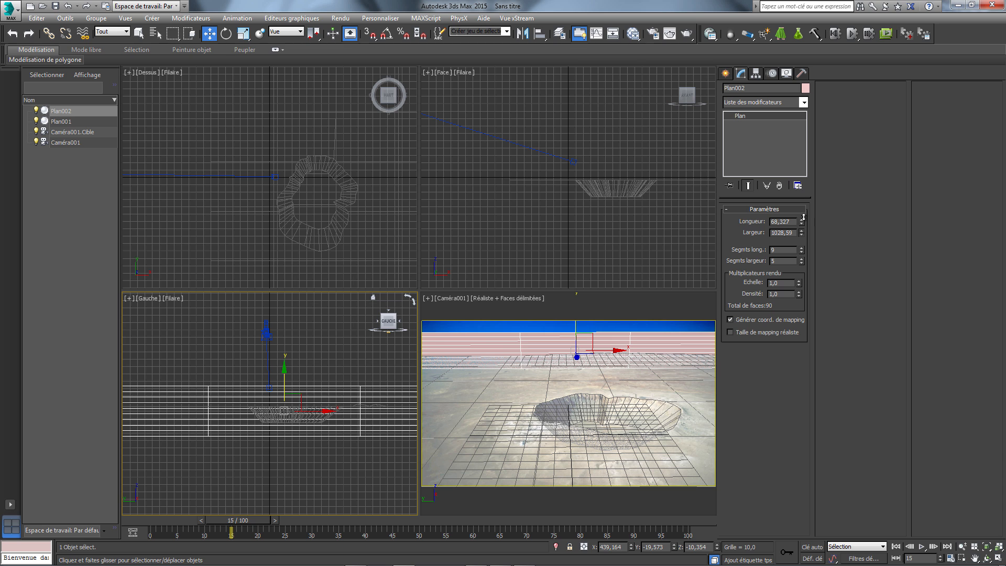
left_click_drag(802, 222, 801, 177)
- Test-render the camera view to examine how the backdrop plane meets the ground plane's far border, then close the render
left_click(644, 332)
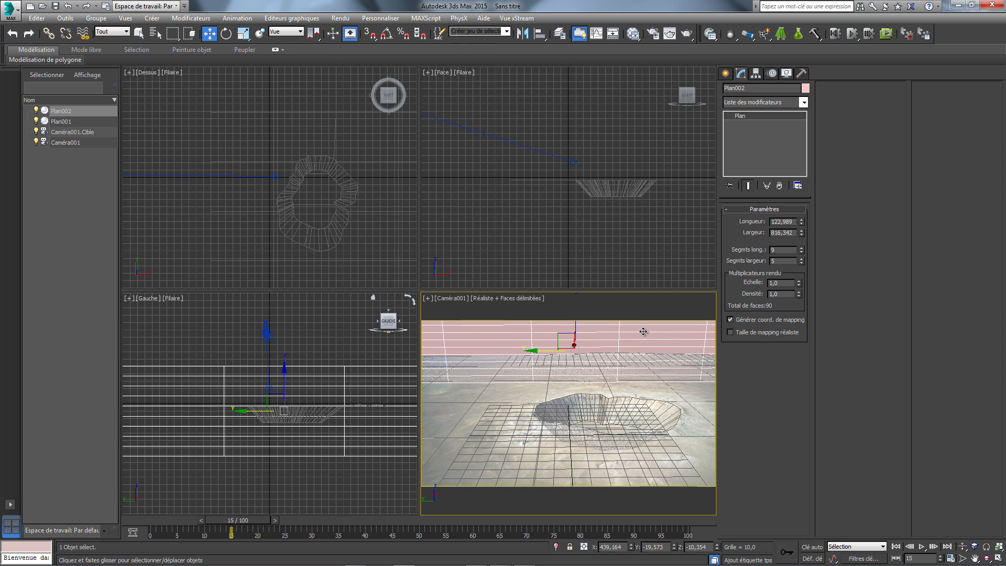
left_click(686, 35)
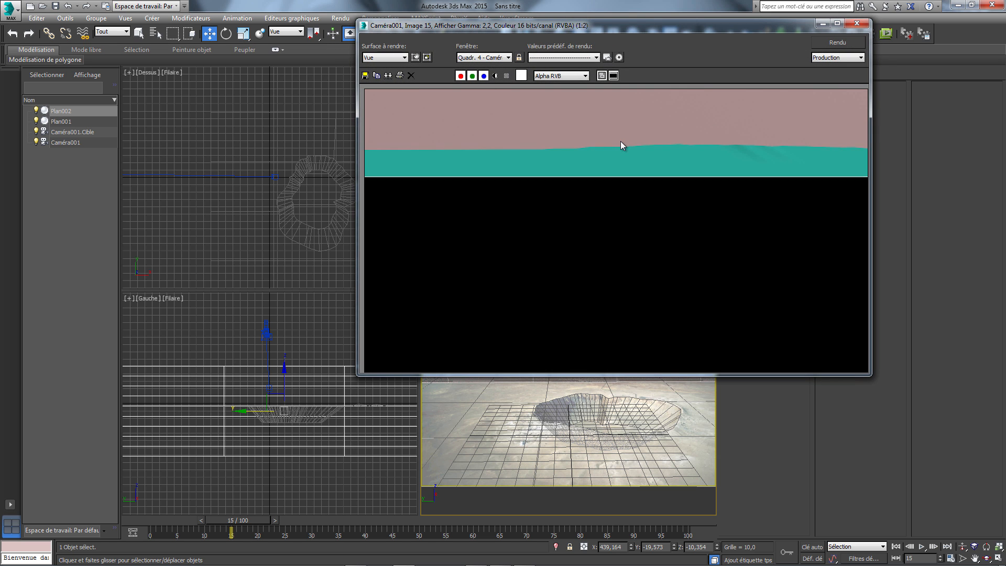
left_click(857, 23)
- Maximize the camera view, reopen the material editor and try to assign Material #26 to the backdrop plane
key("alt+w")
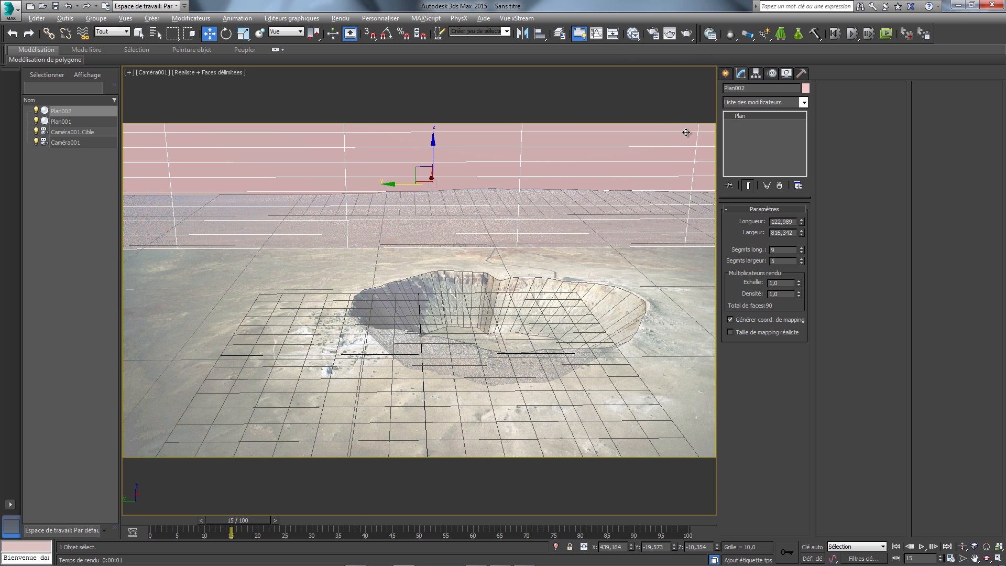
left_click(633, 33)
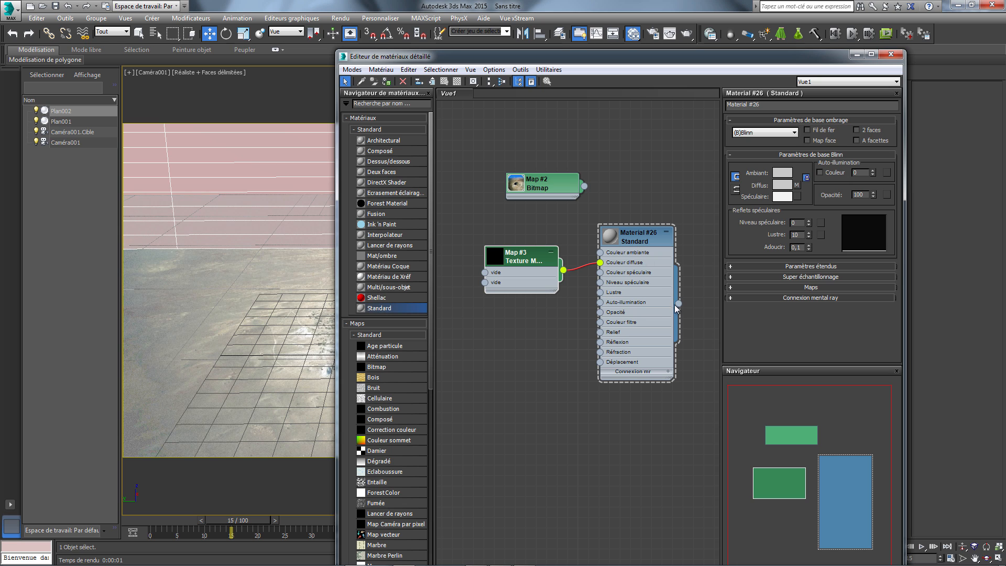
left_click_drag(679, 304, 288, 278)
right_click(272, 282)
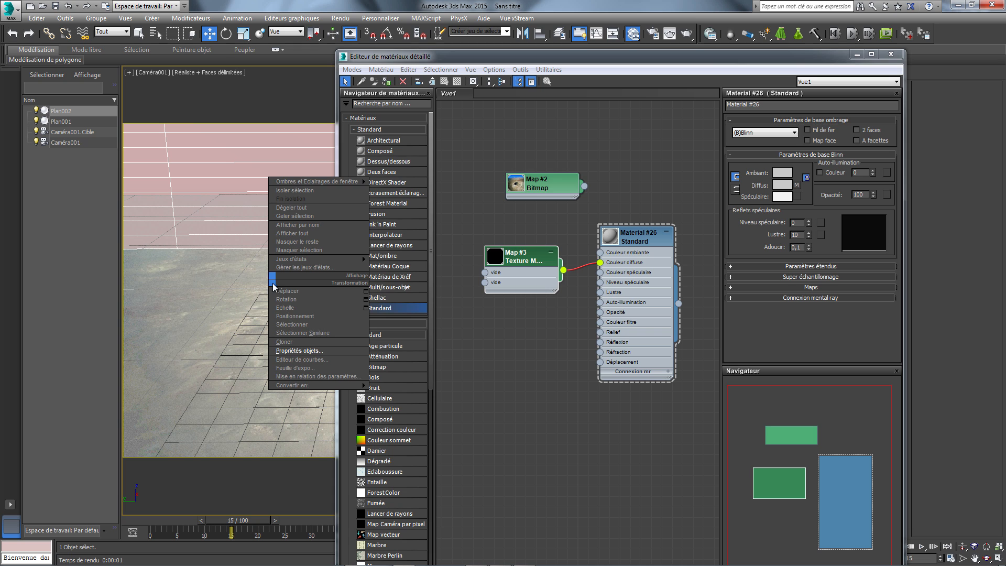
left_click(313, 351)
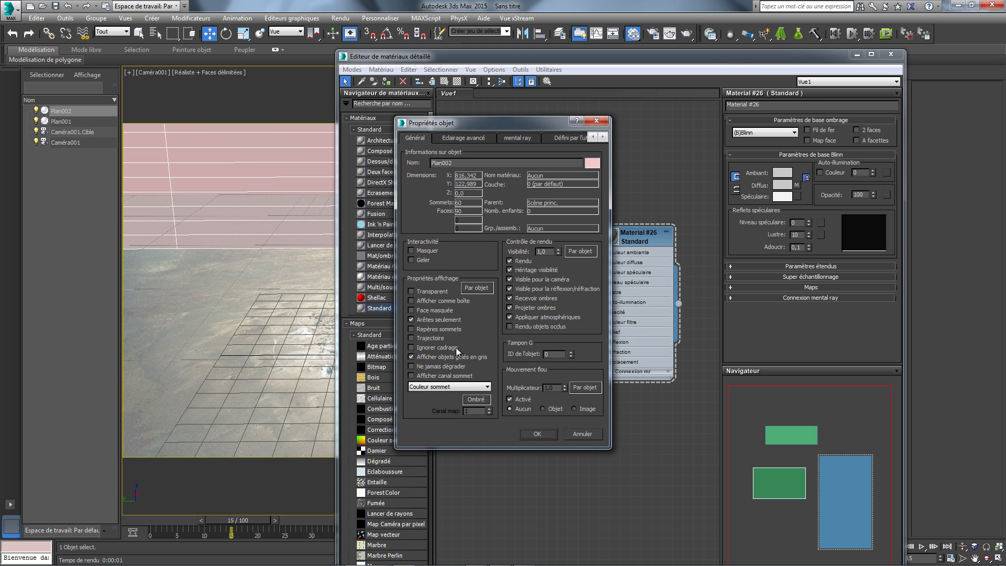
left_click(582, 434)
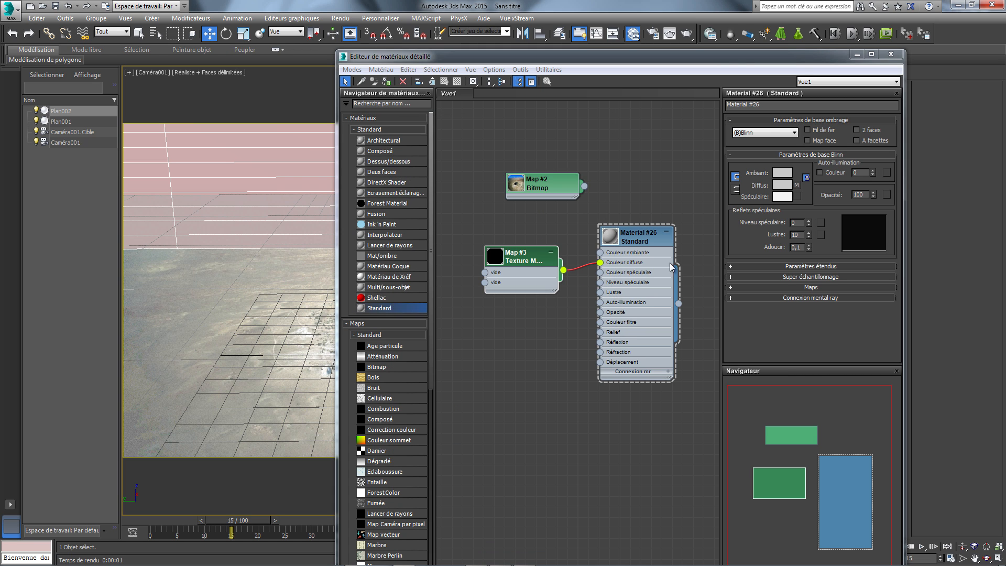
- Shift the material editor aside to uncover the camera view and assign Material #26 to the backdrop plane
left_click_drag(527, 262, 537, 252)
left_click_drag(814, 60, 1005, 24)
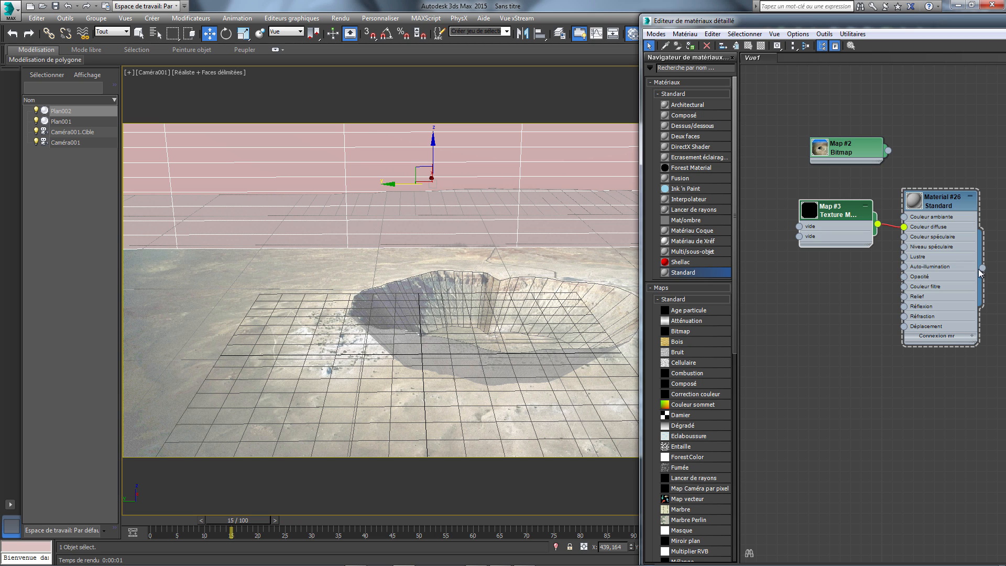
left_click_drag(982, 270, 551, 161)
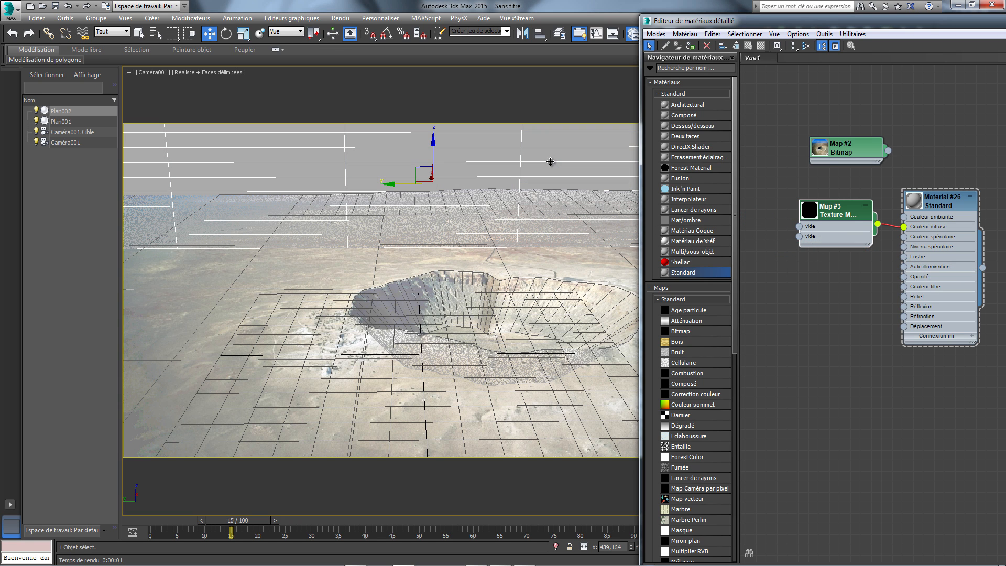
- Assign Material #26 to the ground plane and turn off the transparent display in its object properties
left_click_drag(983, 269, 601, 264)
left_click(552, 249)
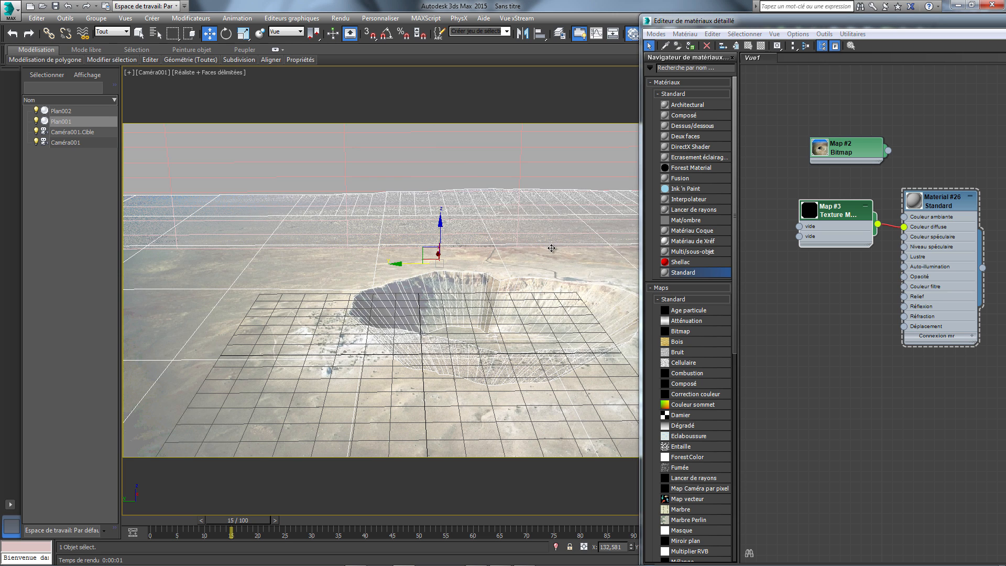
right_click(552, 248)
left_click(575, 316)
left_click(412, 290)
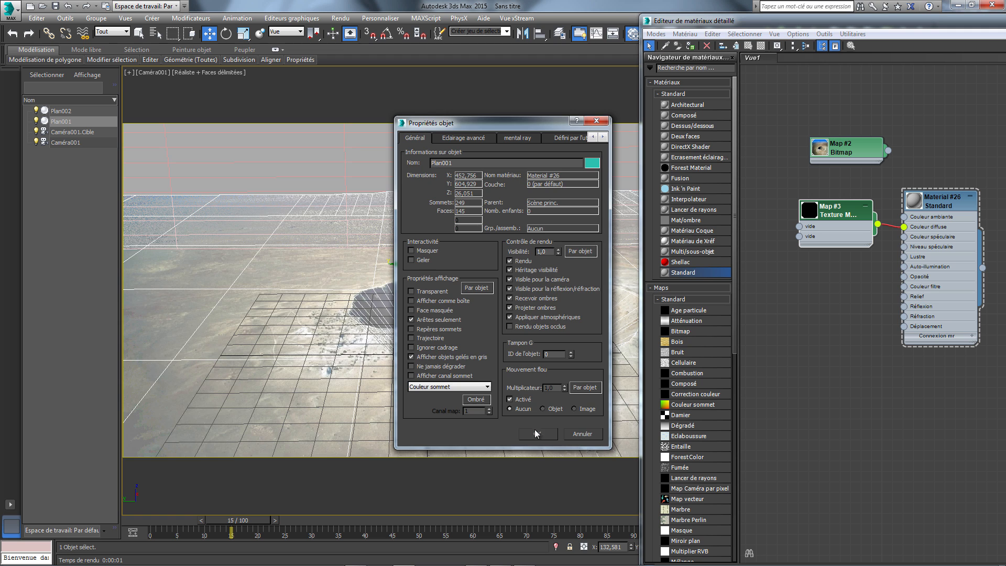
left_click(537, 434)
- Move the material editor aside and test-render the camera view to examine both planes, then close the render
double_click(697, 21)
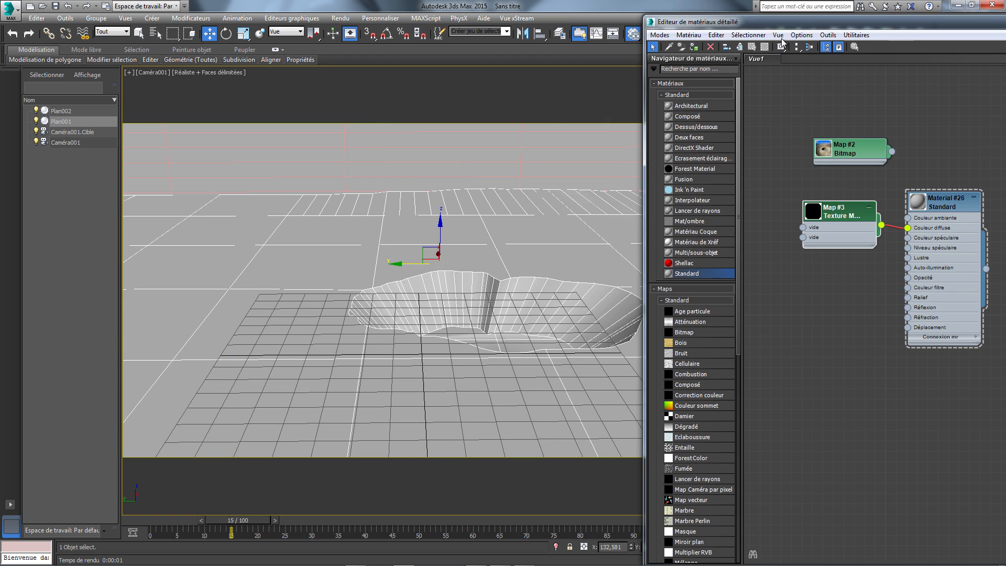
left_click(677, 33)
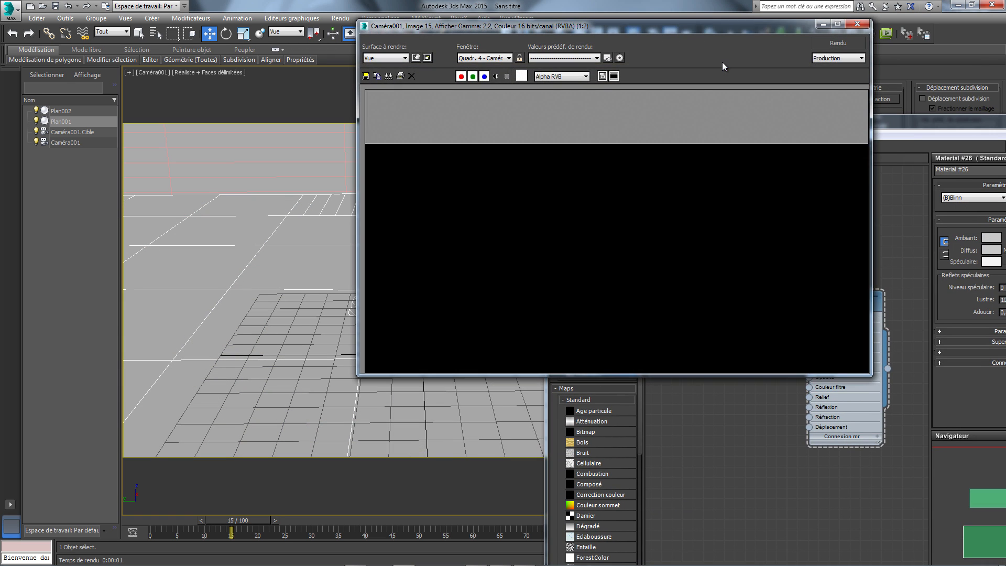
left_click(858, 24)
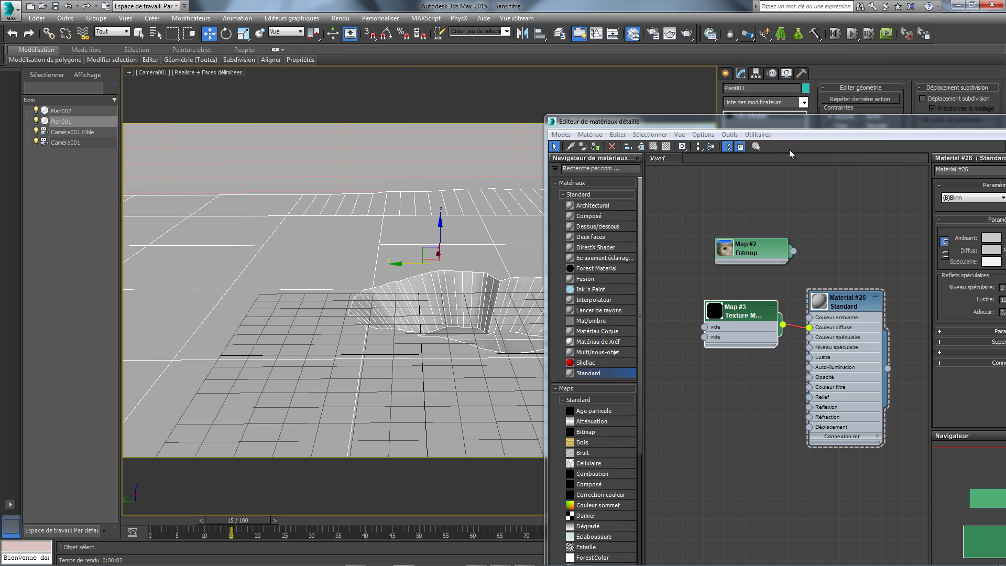
- Deselect the ground plane, return to the four-view layout and open the parameters of the Map #3 per-pixel camera map
left_click(371, 95)
key("alt+w")
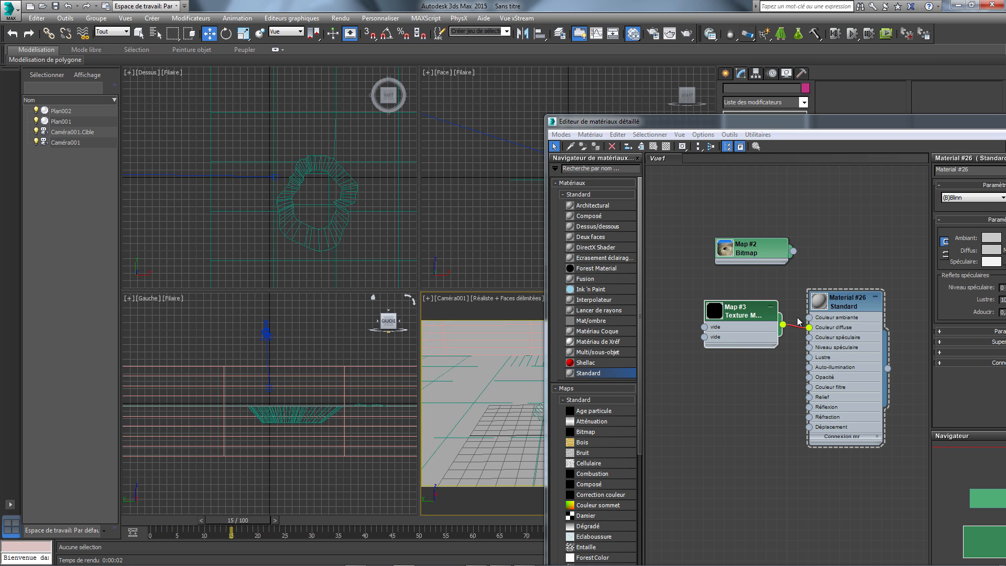
left_click_drag(742, 312, 741, 311)
left_click_drag(774, 124, 575, 67)
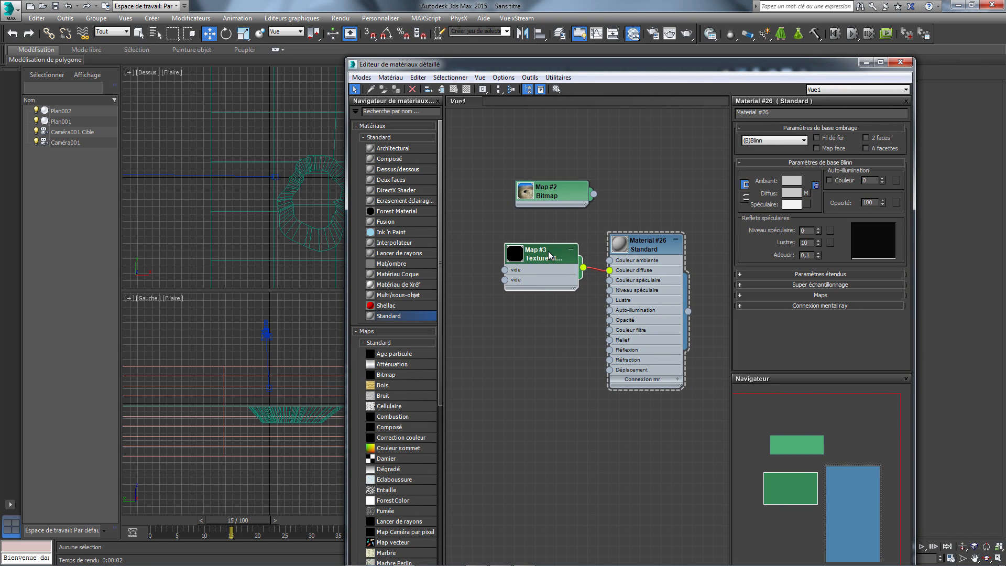
left_click_drag(564, 257, 553, 288)
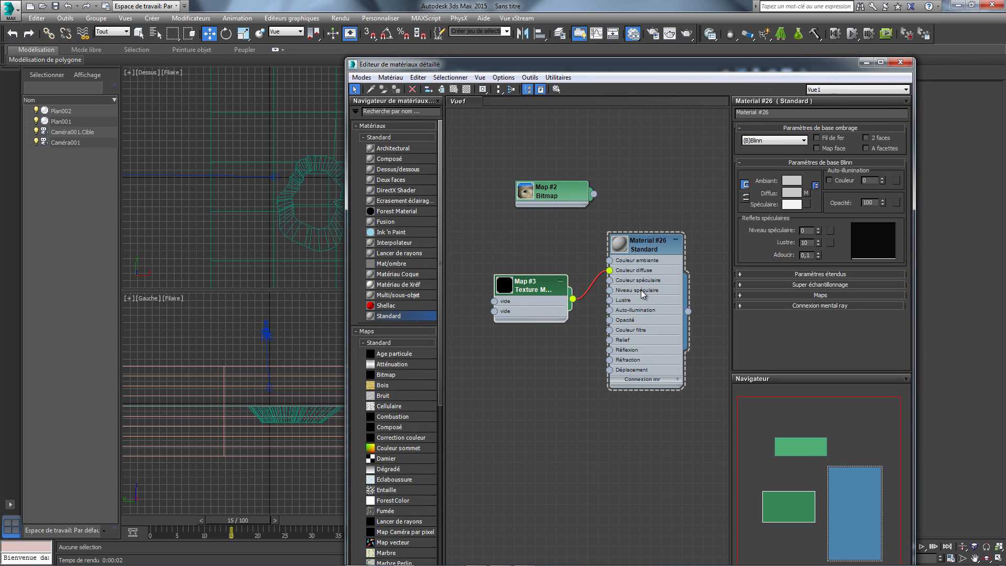
left_click(545, 291)
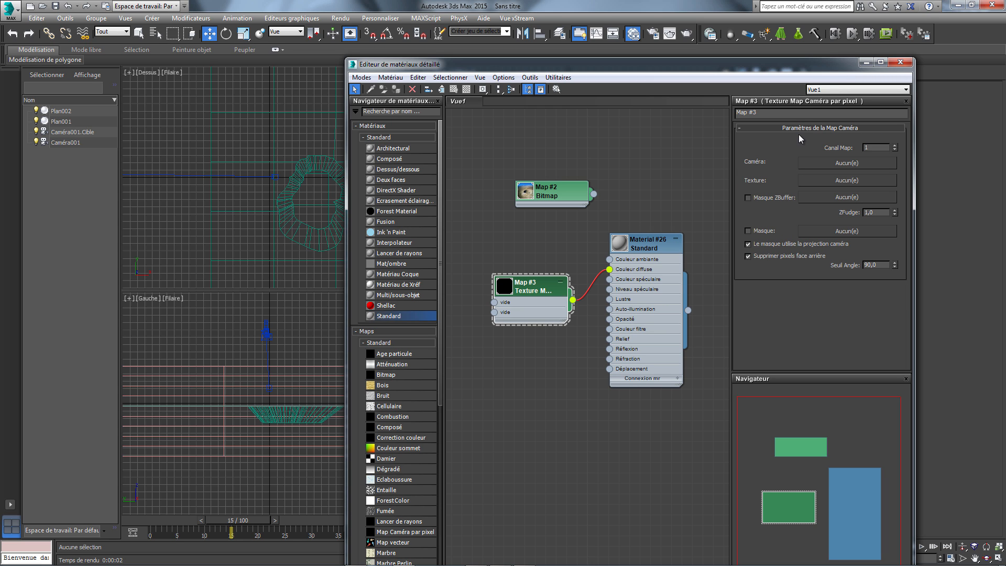
left_click_drag(803, 68, 888, 53)
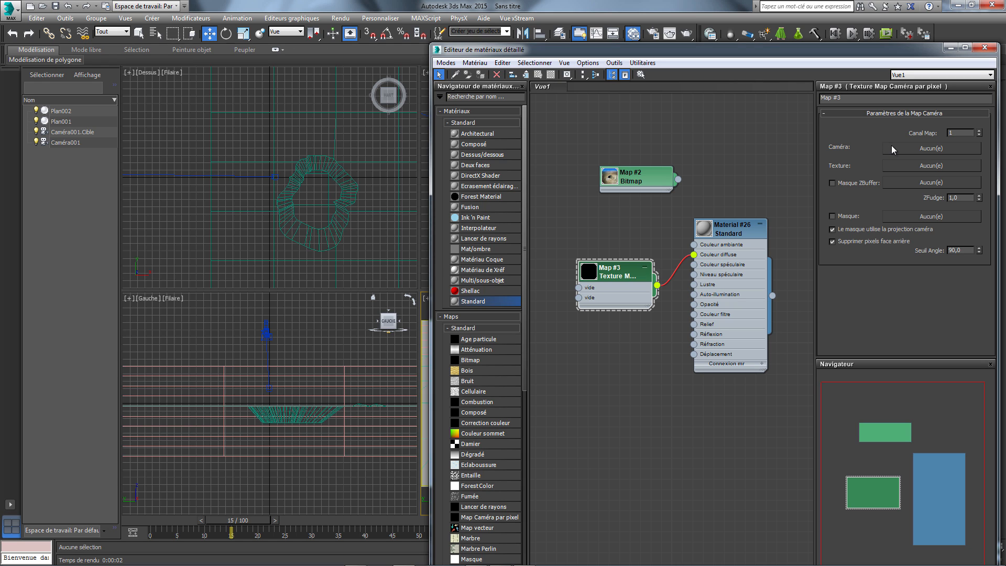
- Set Caméra001 as the projection camera of Map #3 by picking it in the front view
left_click(893, 148)
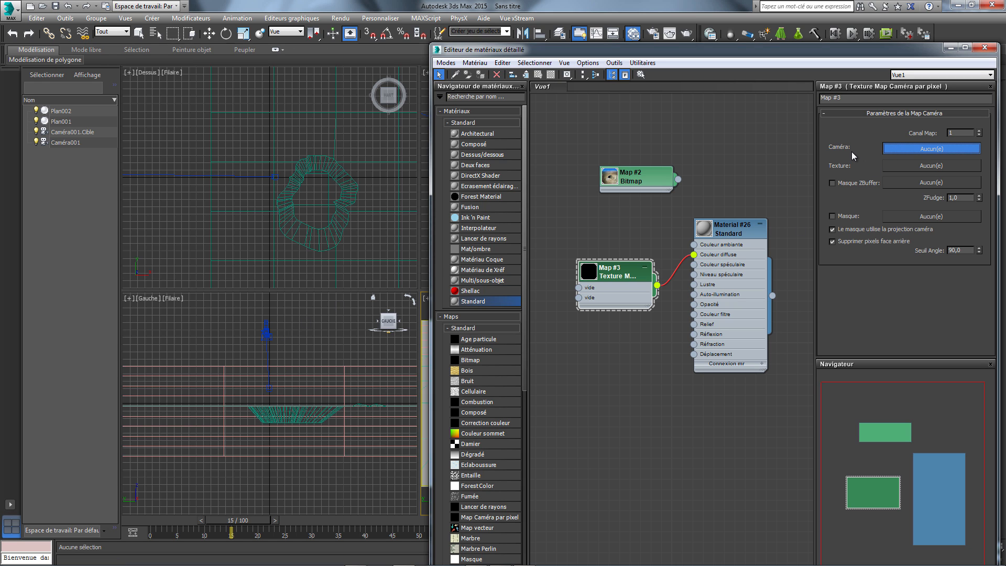
middle_click_drag(264, 334, 323, 368, "alt")
left_click_drag(614, 53, 375, 346)
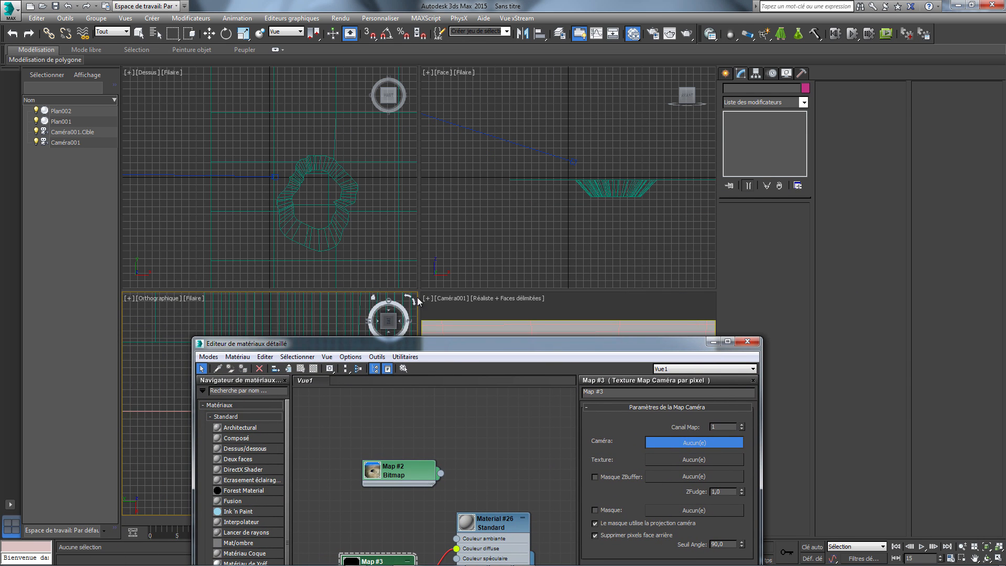
scroll(461, 203, "down", 5)
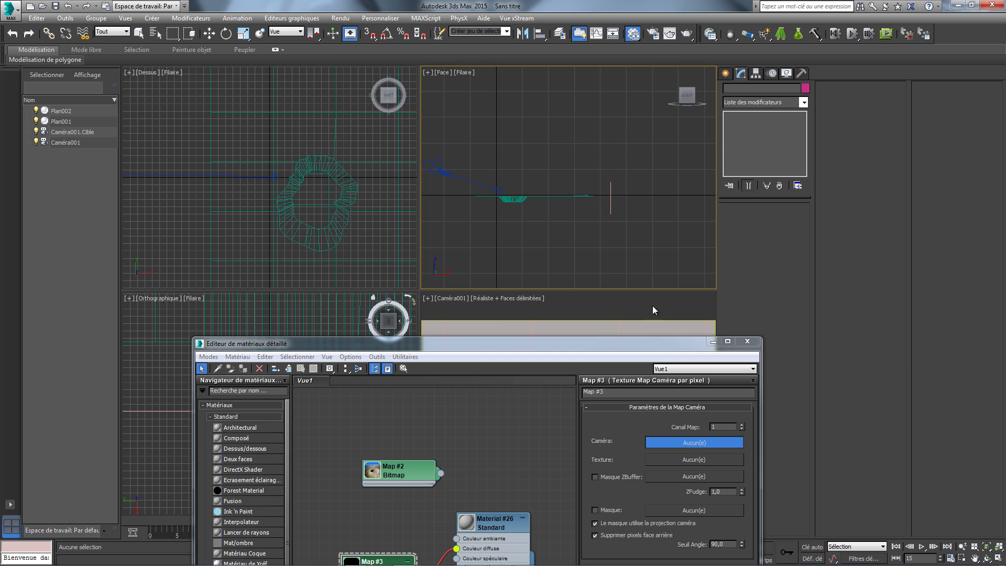
left_click(668, 443)
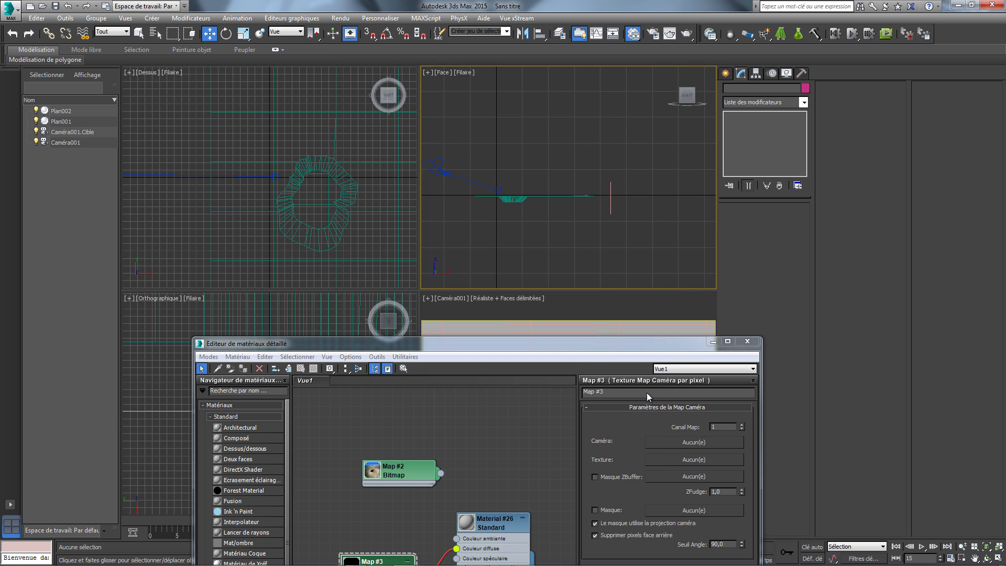
left_click(443, 170)
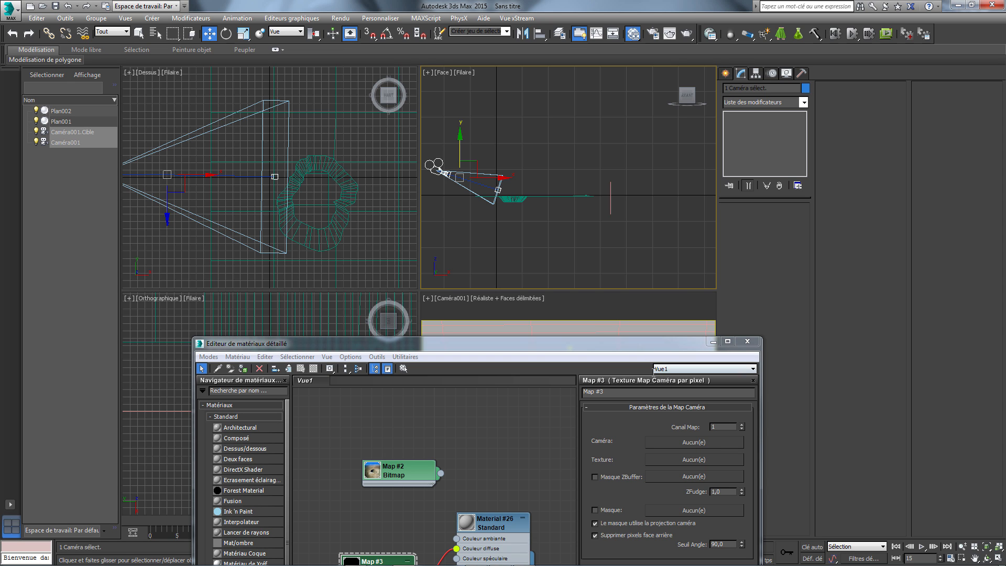
left_click(687, 442)
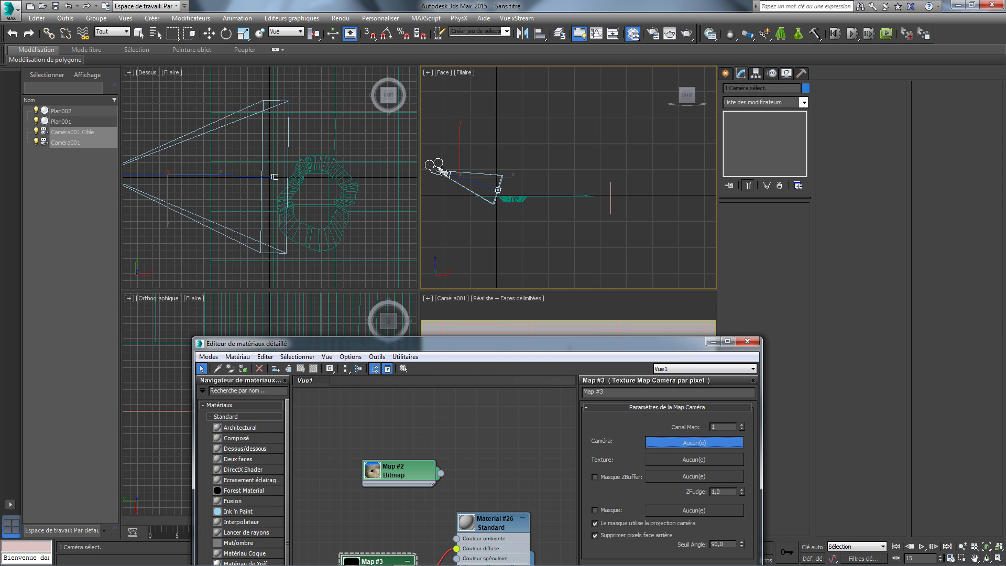
left_click(443, 172)
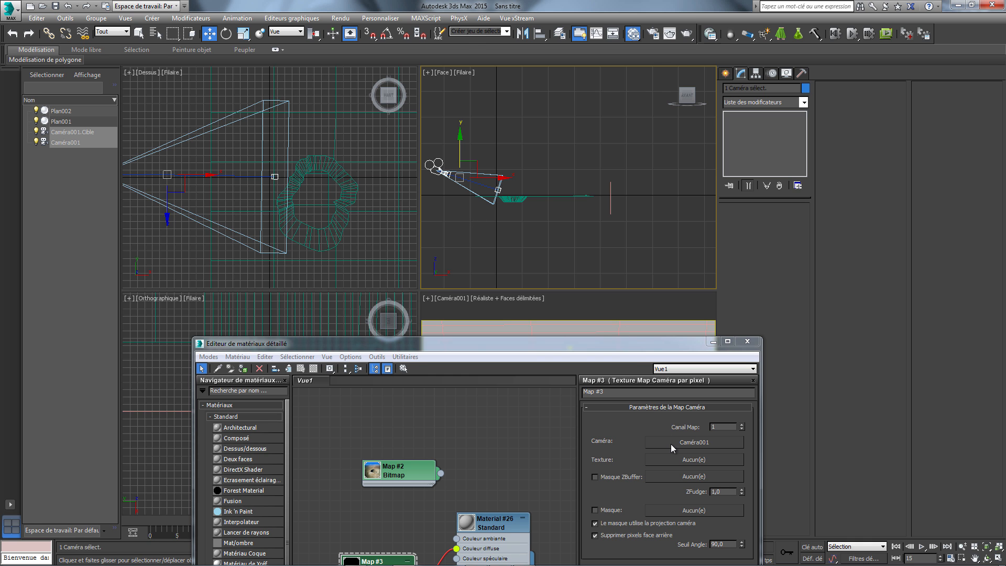
- Load the 1920x1080 crater landscape photo as a bitmap in the texture slot of Map #3
left_click_drag(639, 341, 626, 141)
left_click(675, 259)
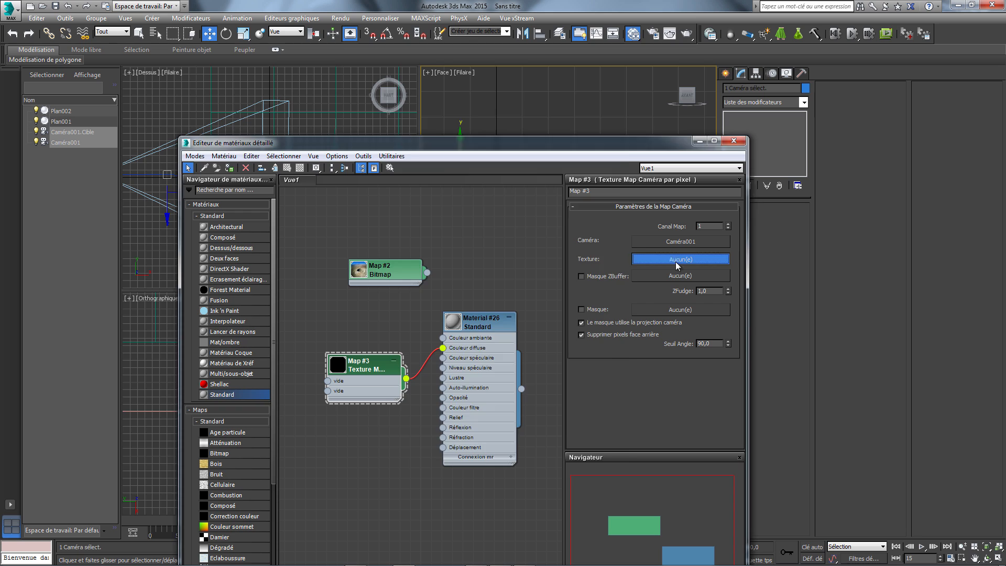
double_click(429, 189)
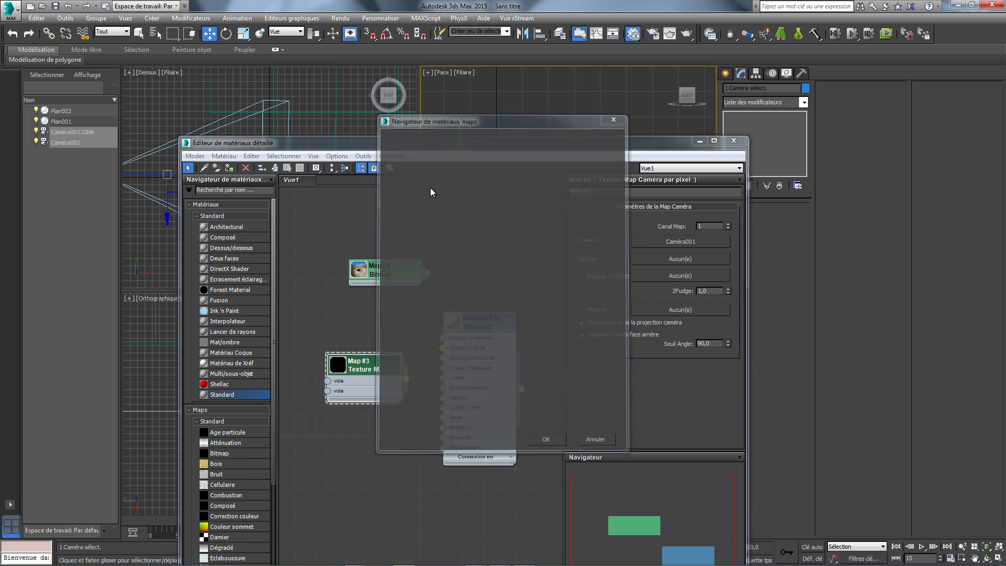
double_click(96, 98)
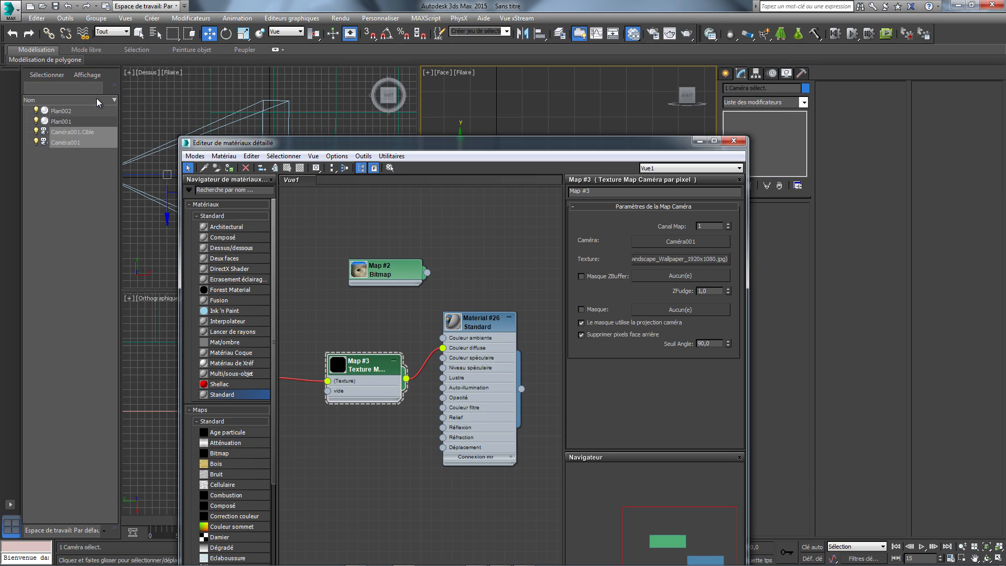
- Place the new photo bitmap node just below Map #3 in the material graph
left_click_drag(411, 146, 655, 116)
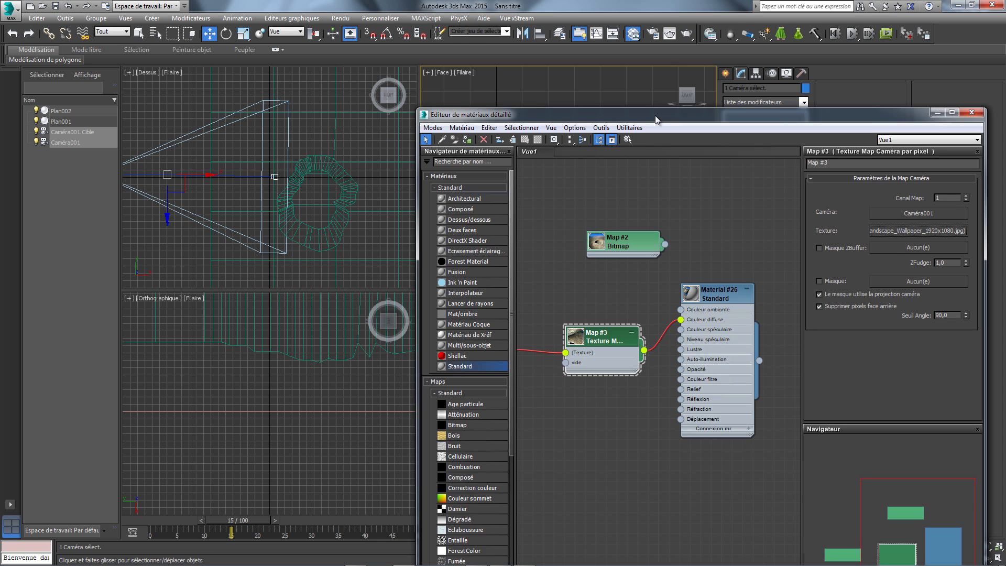
scroll(567, 407, "down", 2)
scroll(564, 408, "down", 3)
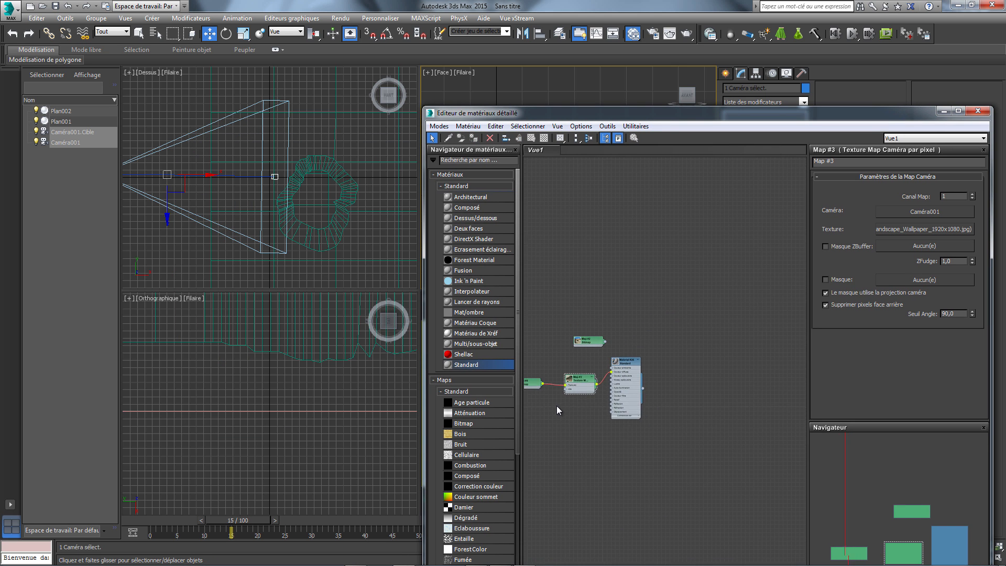
left_click_drag(566, 422, 565, 424)
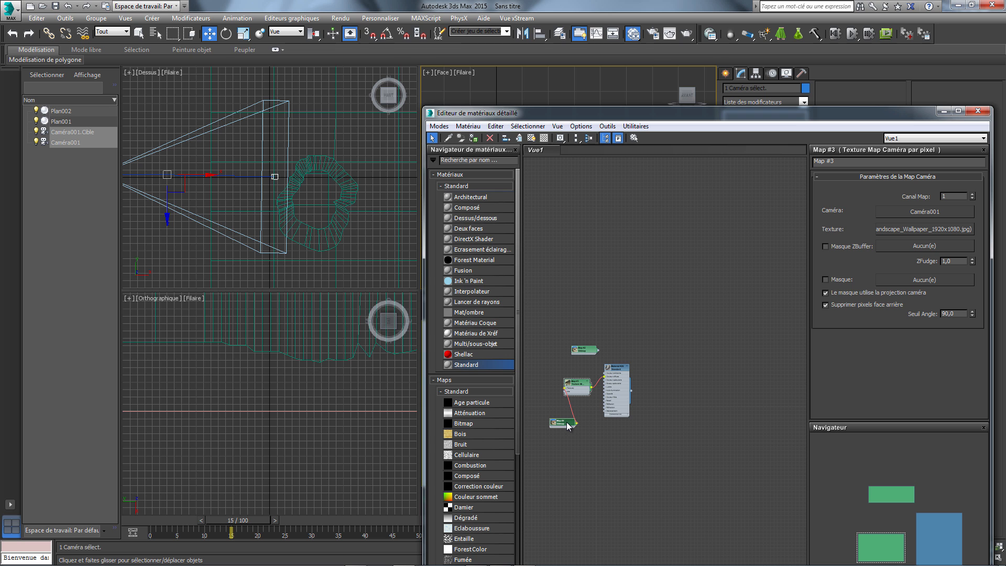
scroll(541, 405, "up", 3)
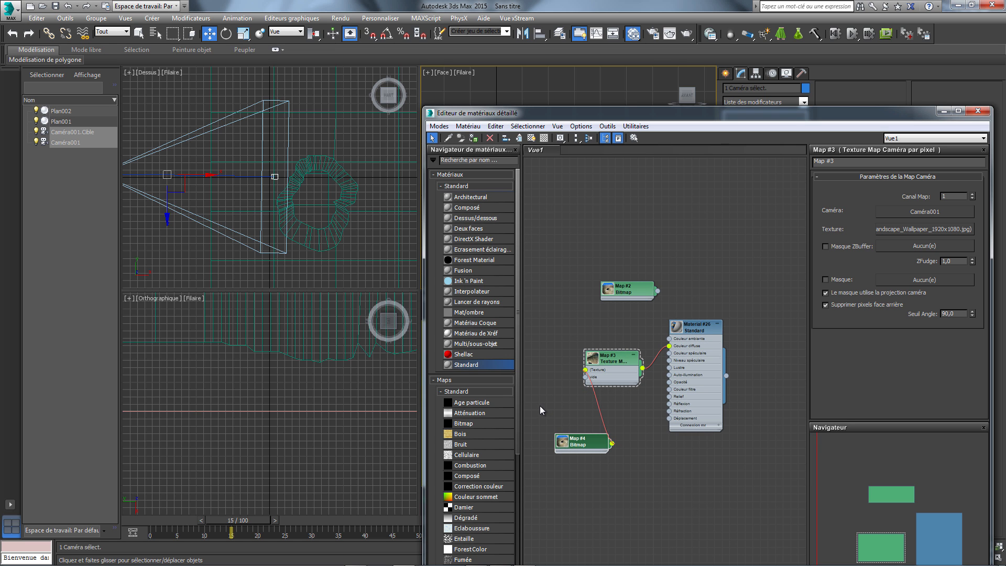
- Uncover the camera view and render it to examine the photo projected onto both planes
left_click_drag(648, 115, 1005, 92)
left_click(461, 306)
left_click(687, 37)
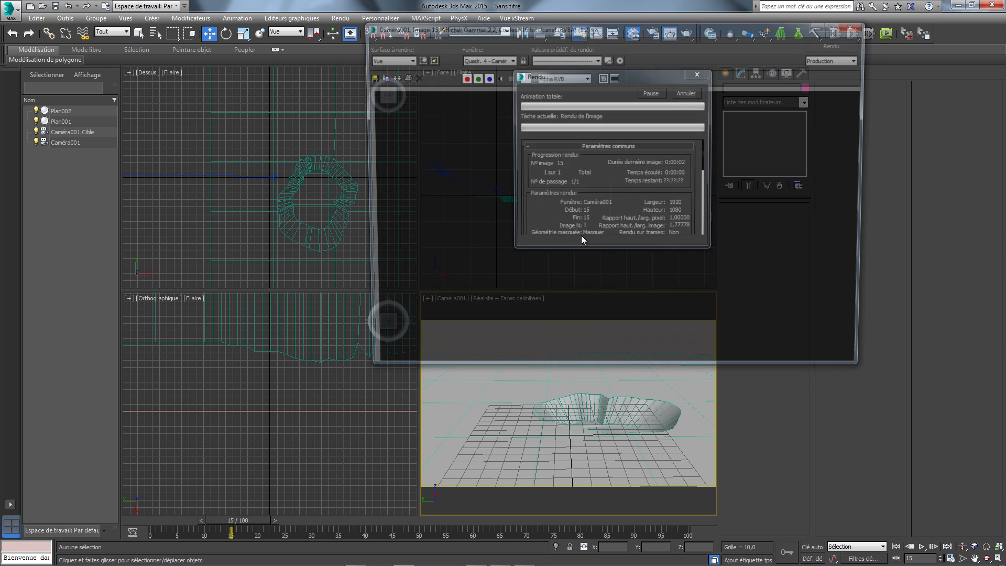
left_click_drag(577, 26, 281, 101)
- Check the use of the environment map in the environment settings, then render the camera view again
left_click(341, 18)
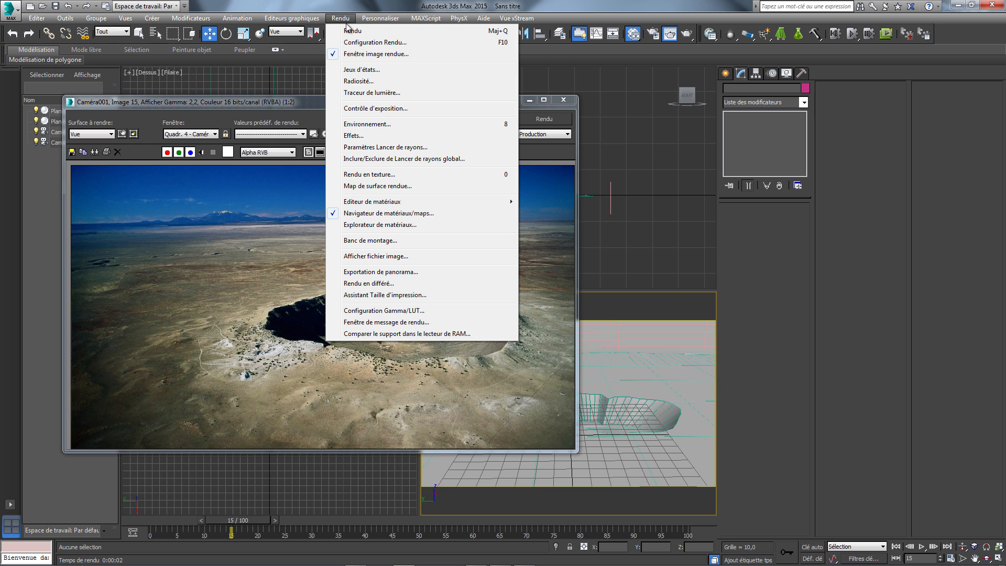
left_click(386, 124)
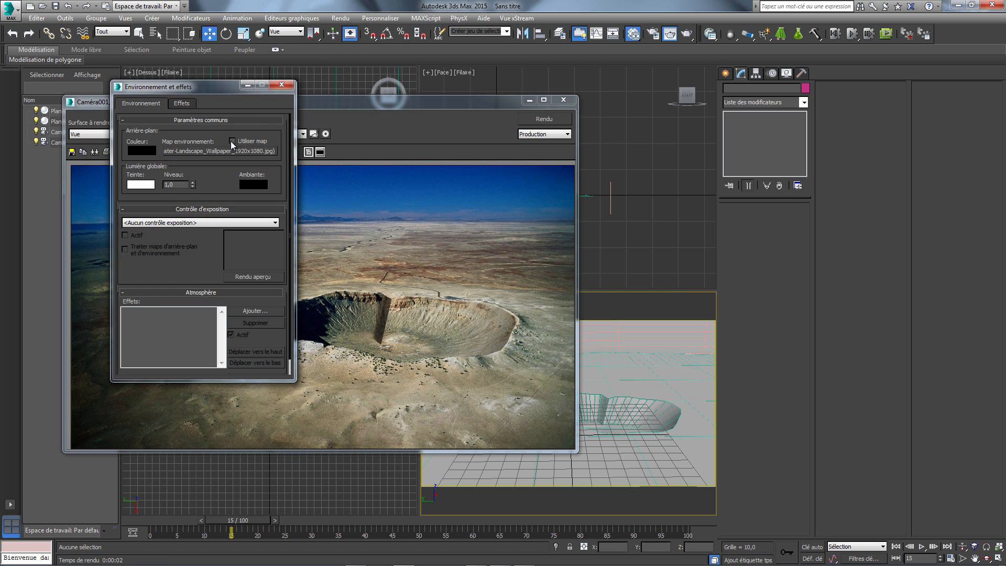
left_click(282, 84)
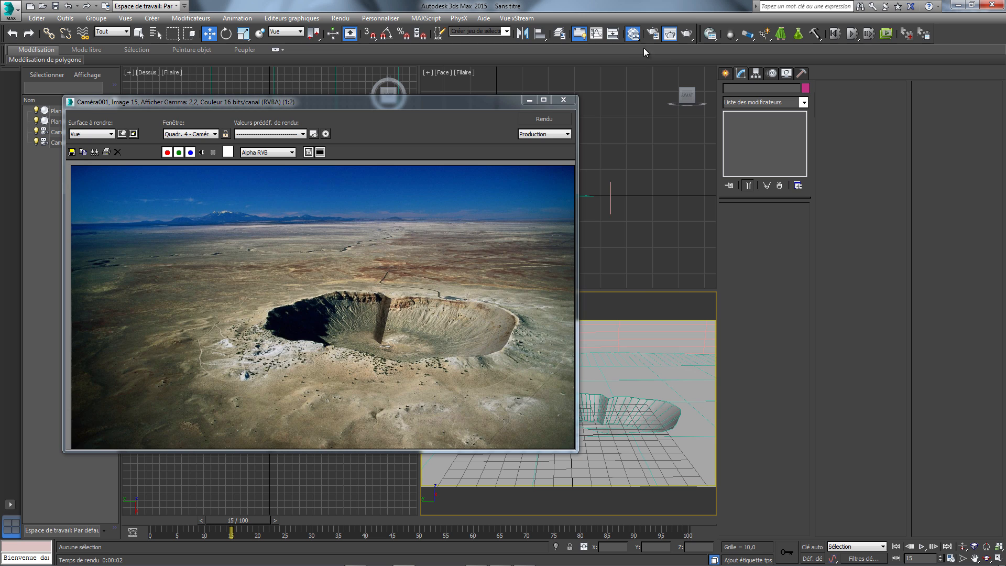
left_click(679, 39)
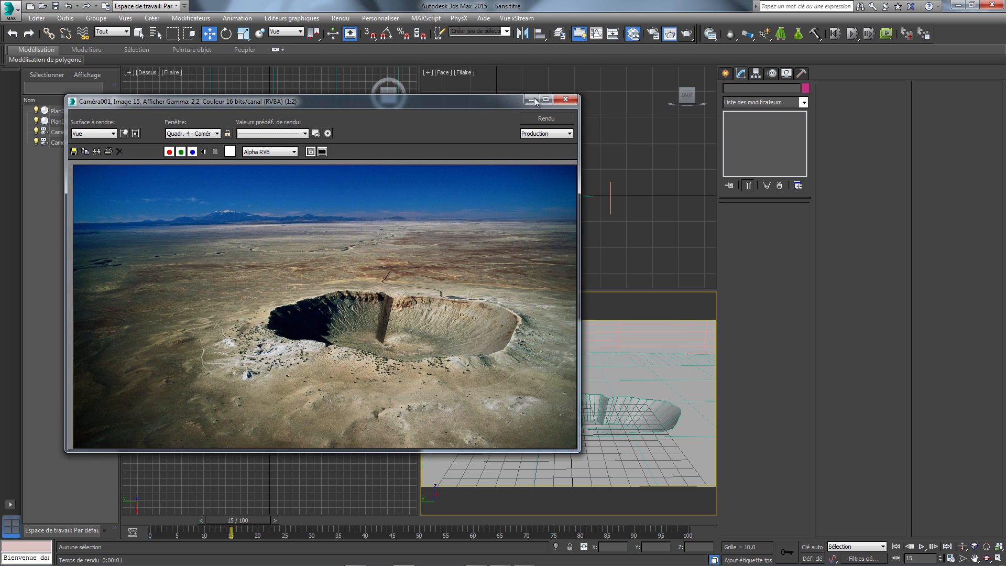
- Compare the rendered image with the planes and camera in the scene views, then close the render
left_click_drag(480, 105, 717, 250)
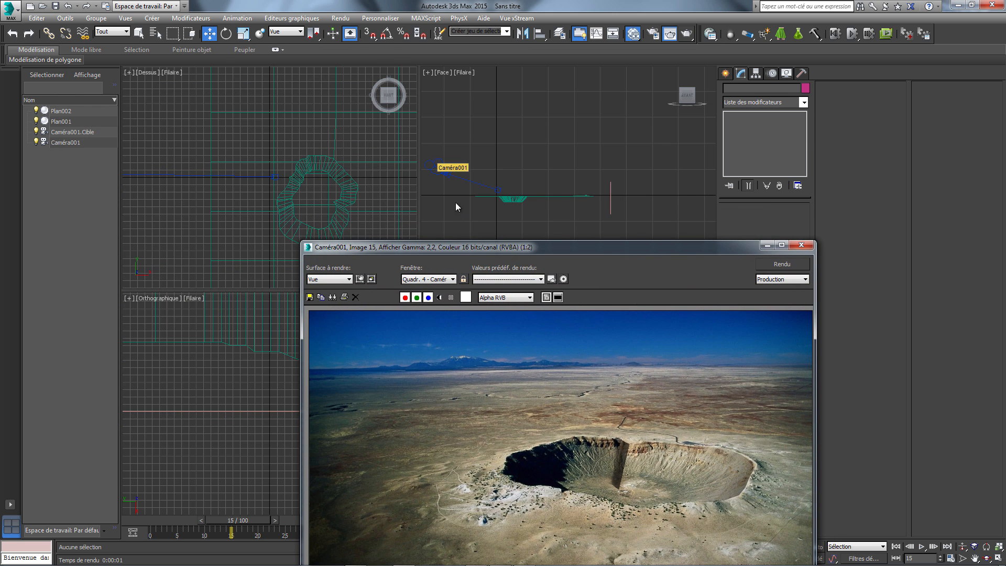
left_click_drag(516, 247, 596, 79)
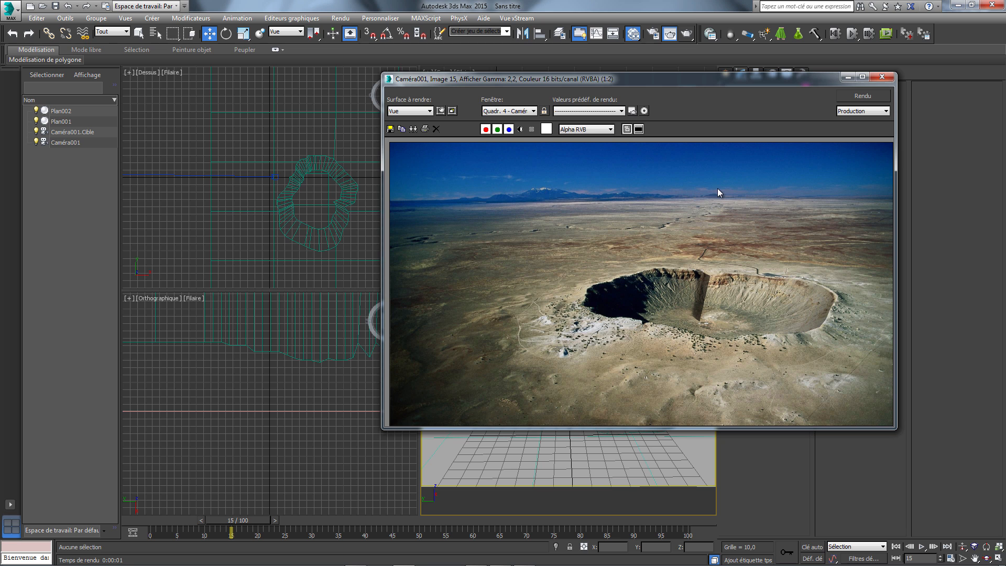
left_click_drag(574, 78, 193, 71)
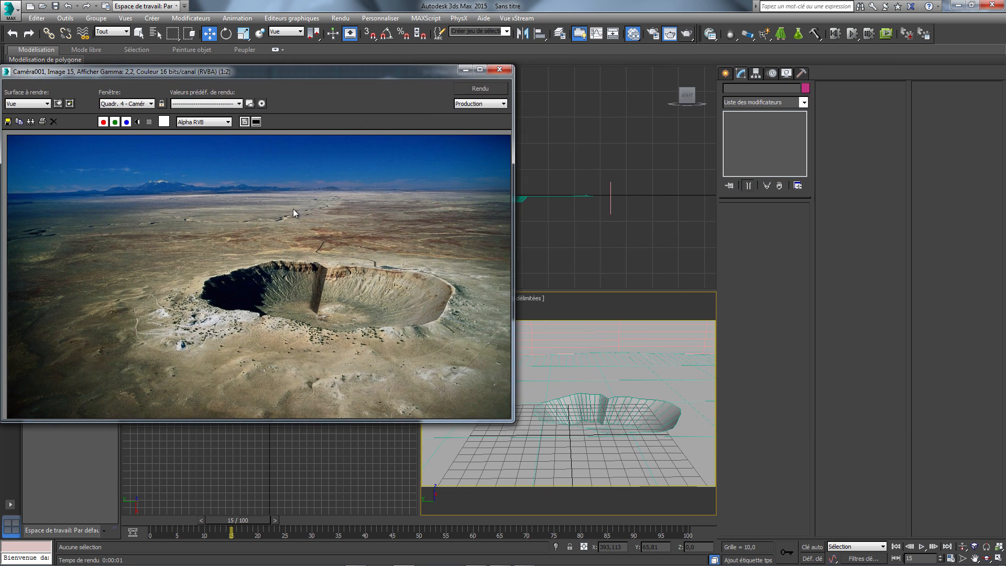
left_click(499, 69)
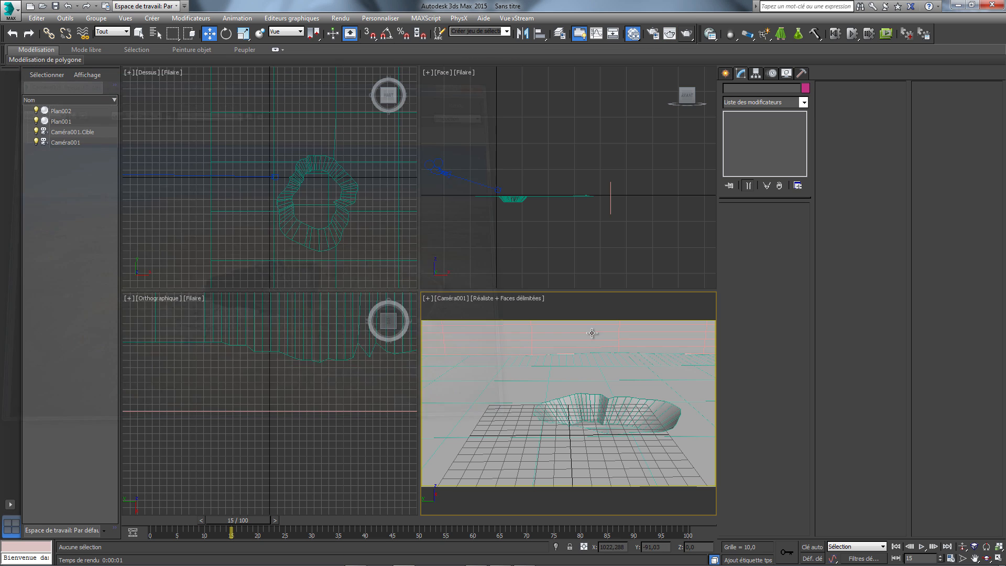
right_click(605, 309)
left_click(594, 310)
key("alt+w")
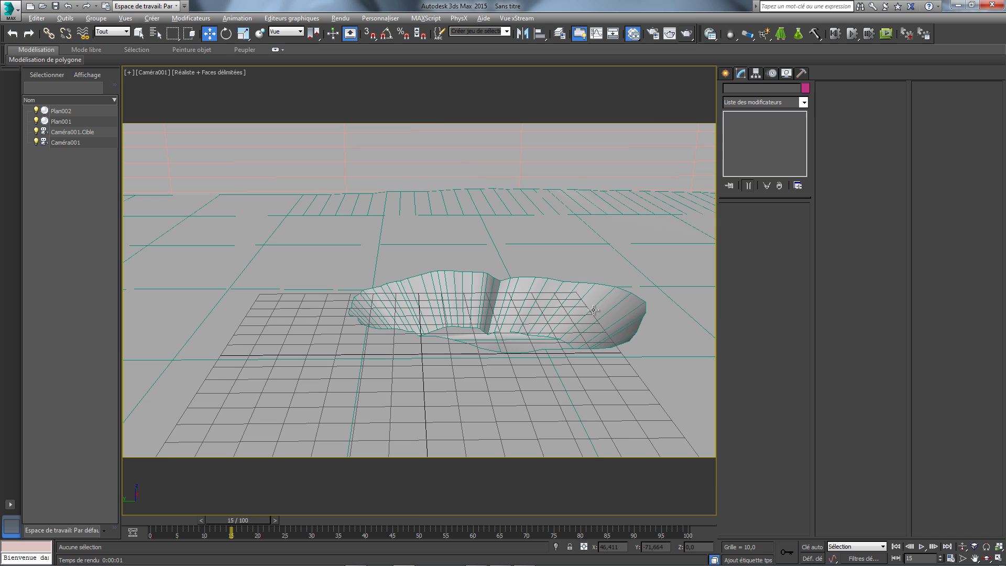
key("alt+w")
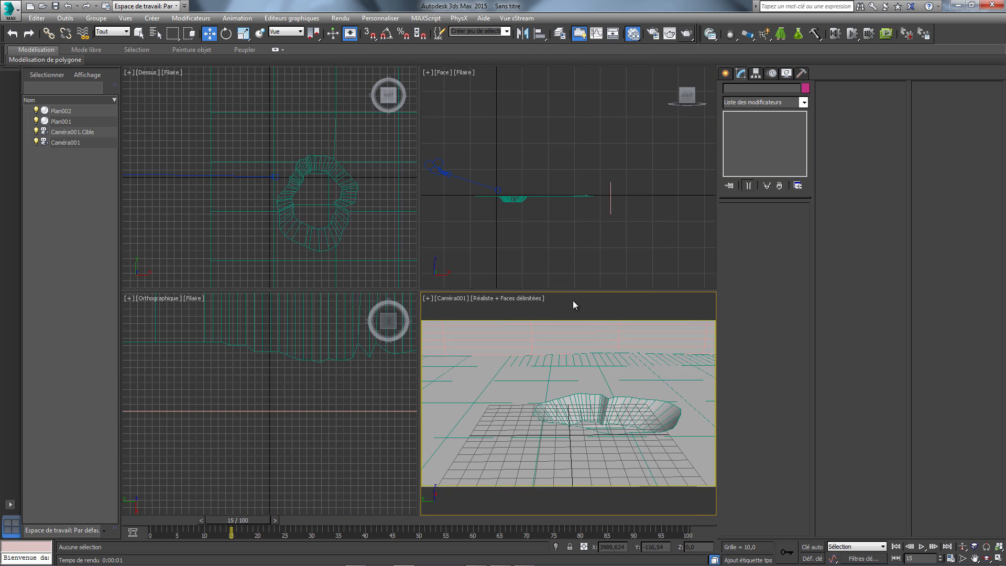
- Rename the camera Caméra001 to statique
left_click(437, 170)
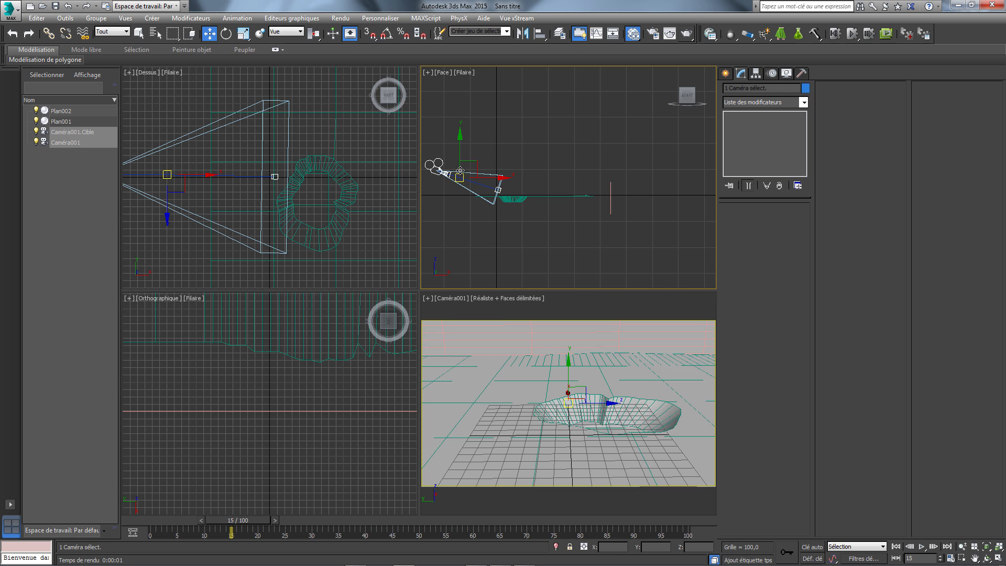
left_click(437, 171)
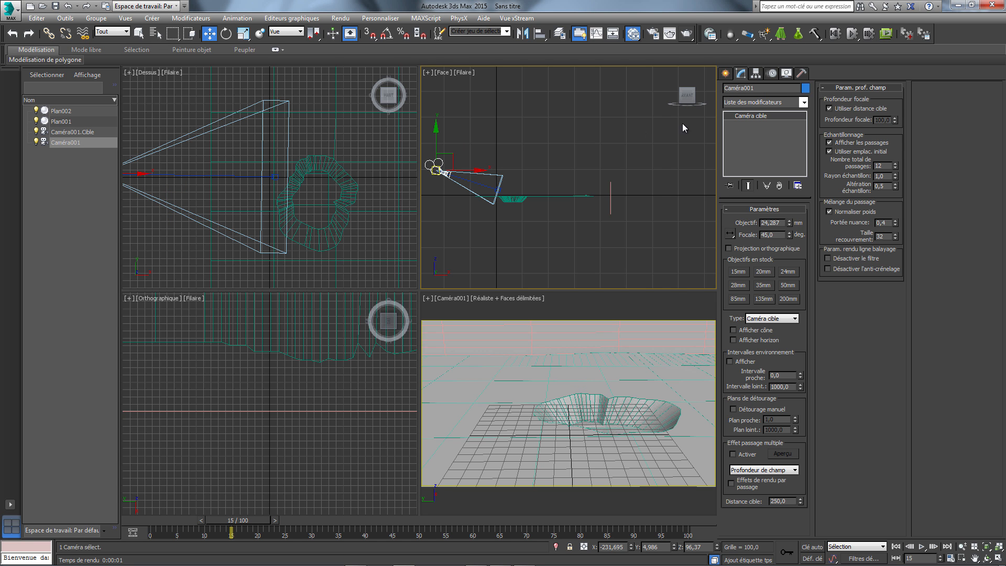
left_click(758, 92)
key("BackSpace")
key("Return")
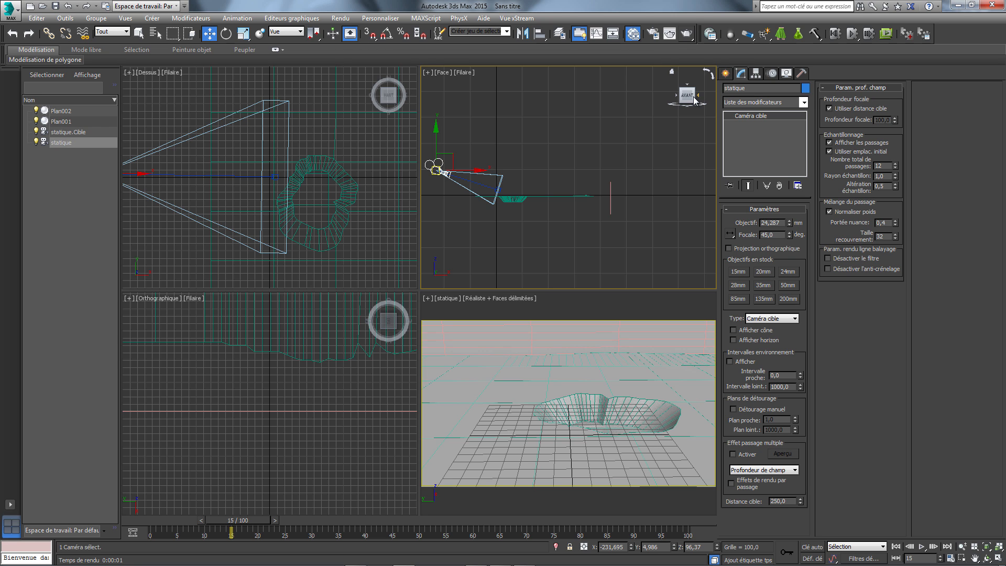
- Clone the statique camera together with its target as an independent copy named move
left_click(555, 91)
left_click(436, 170)
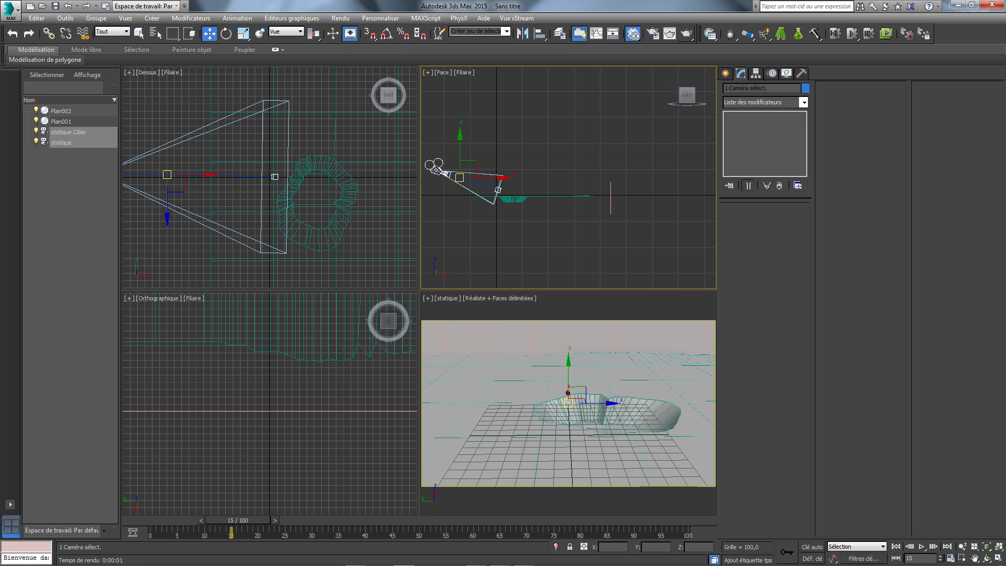
right_click(439, 173)
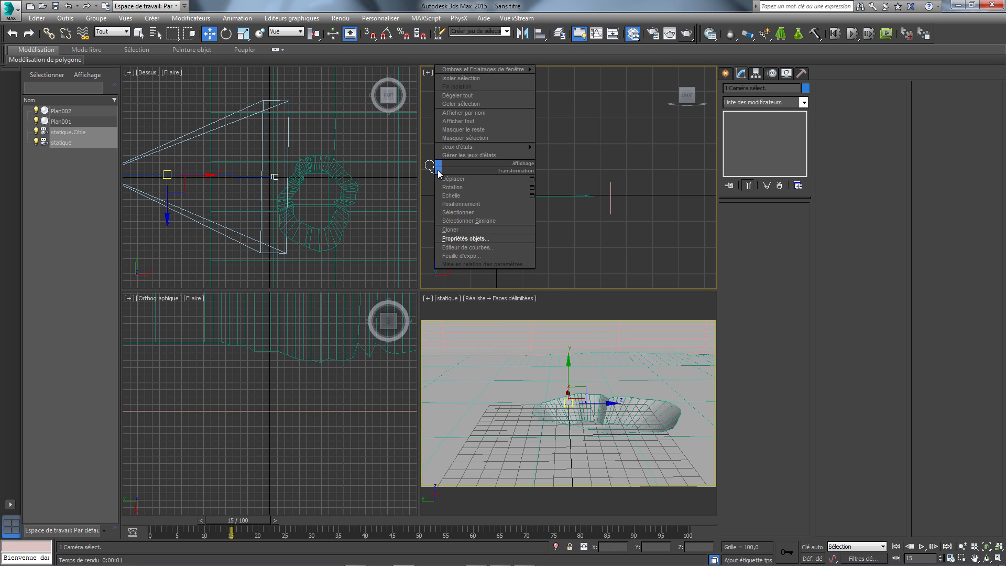
left_click(453, 222)
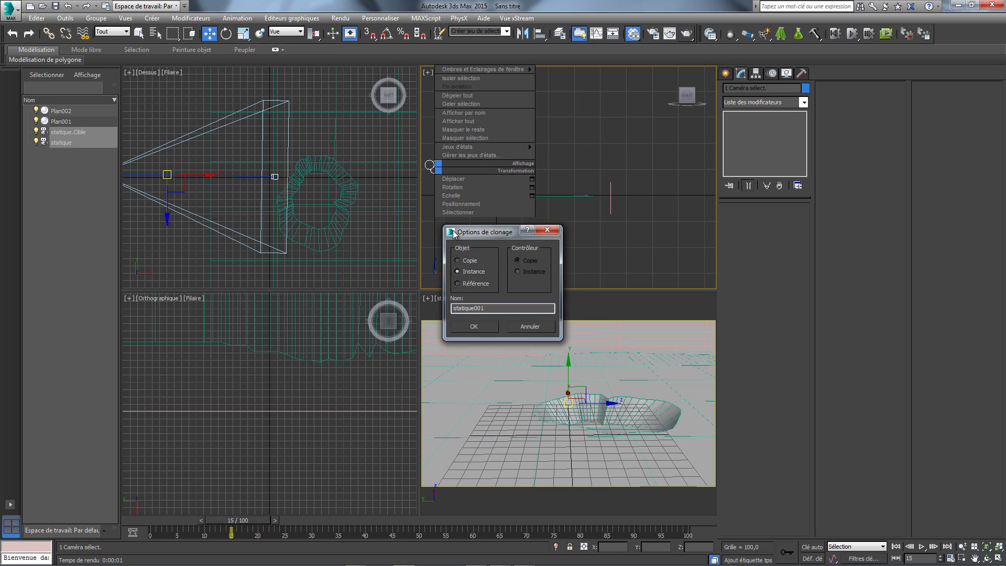
left_click(470, 262)
left_click_drag(500, 309, 442, 309)
key("BackSpace")
key("Return")
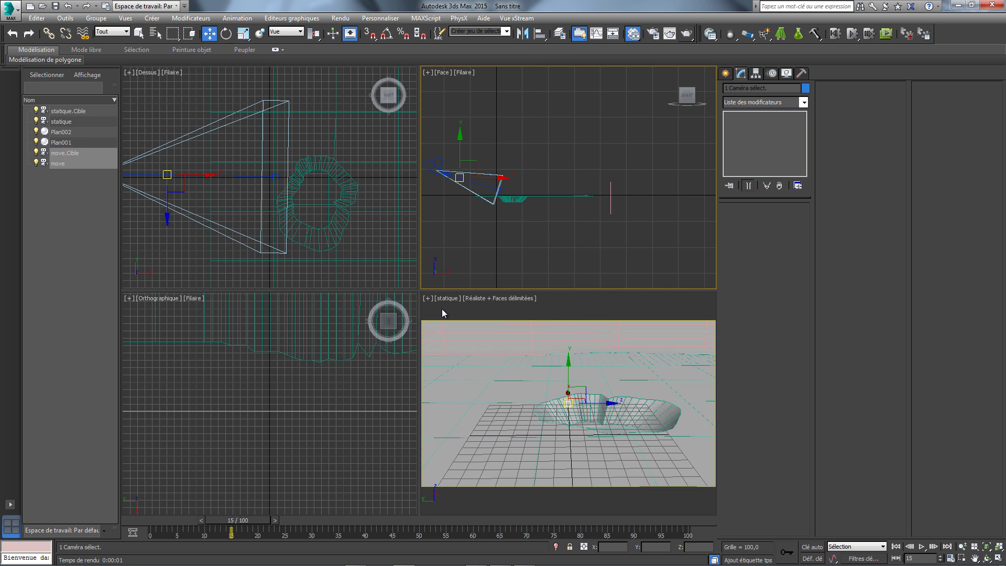
- Switch the statique camera view to look through the move camera
left_click(569, 313)
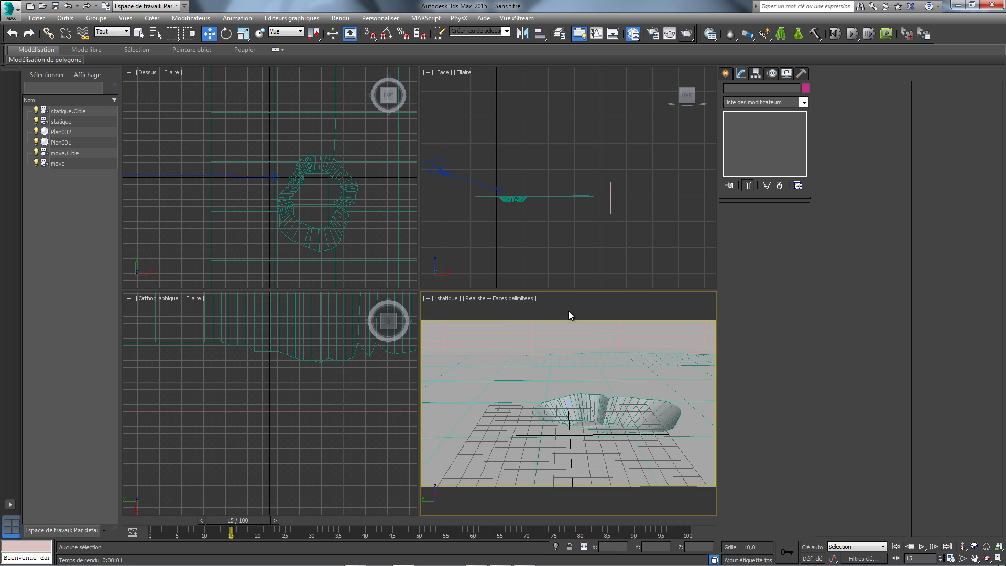
left_click(453, 300)
mouse_move(475, 310)
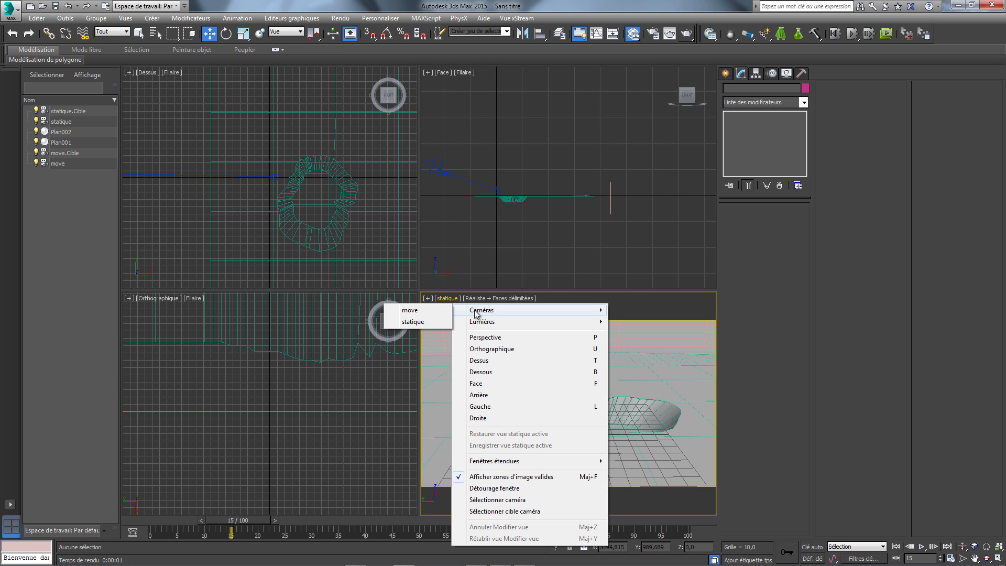
left_click(440, 311)
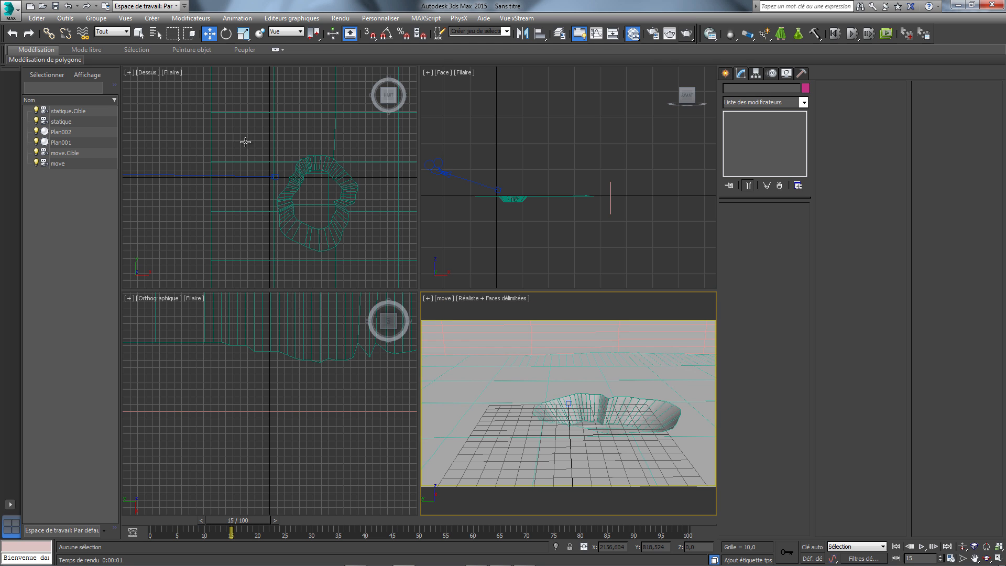
- Hold the current scene state with Conserver and locate the Récupérer command that would restore it
left_click(66, 20)
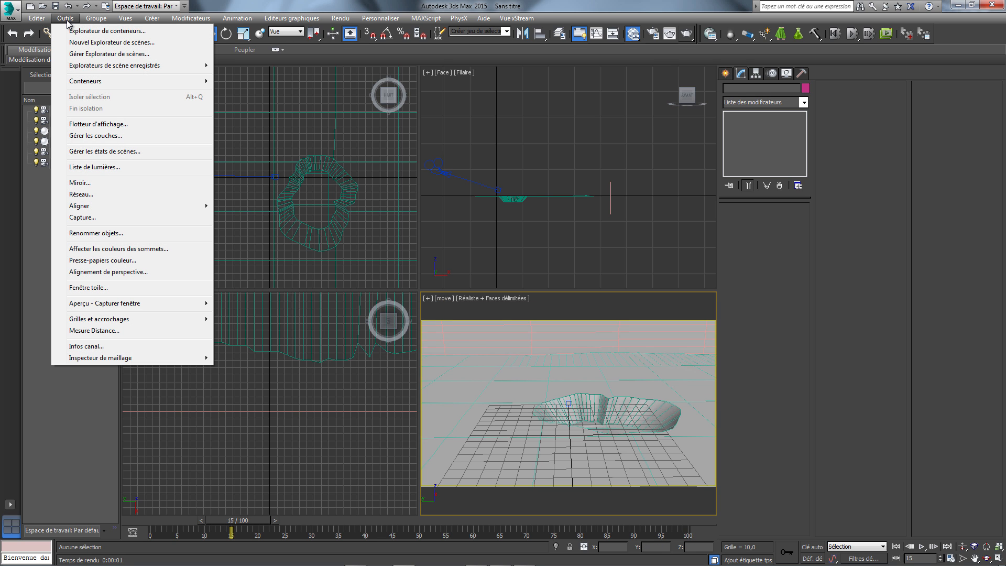
mouse_move(46, 23)
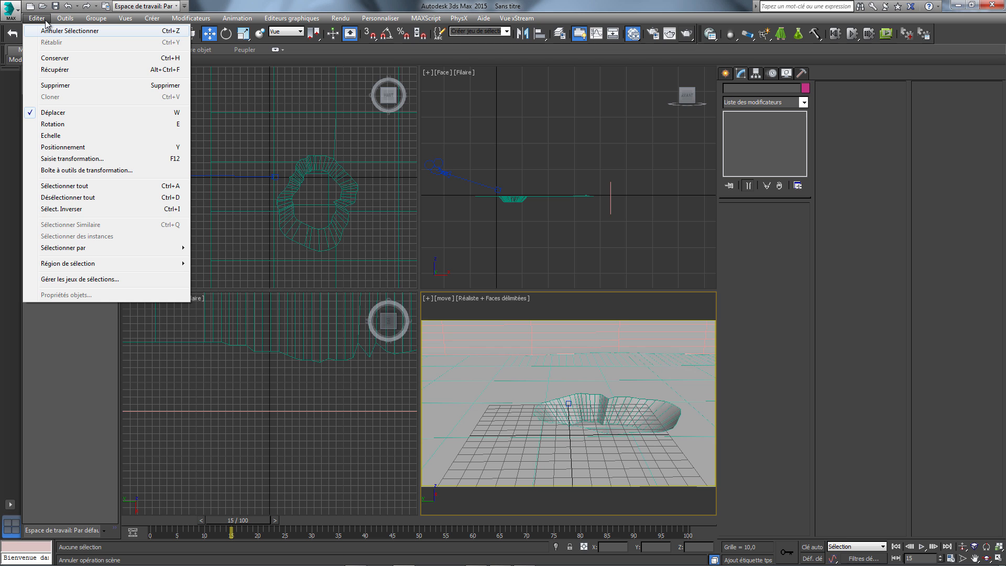
left_click(50, 58)
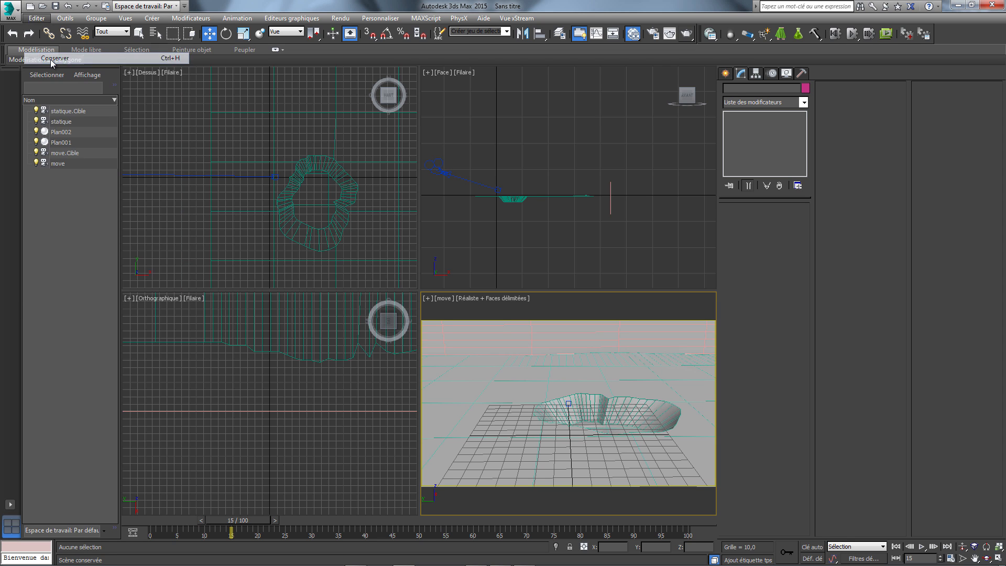
mouse_move(51, 59)
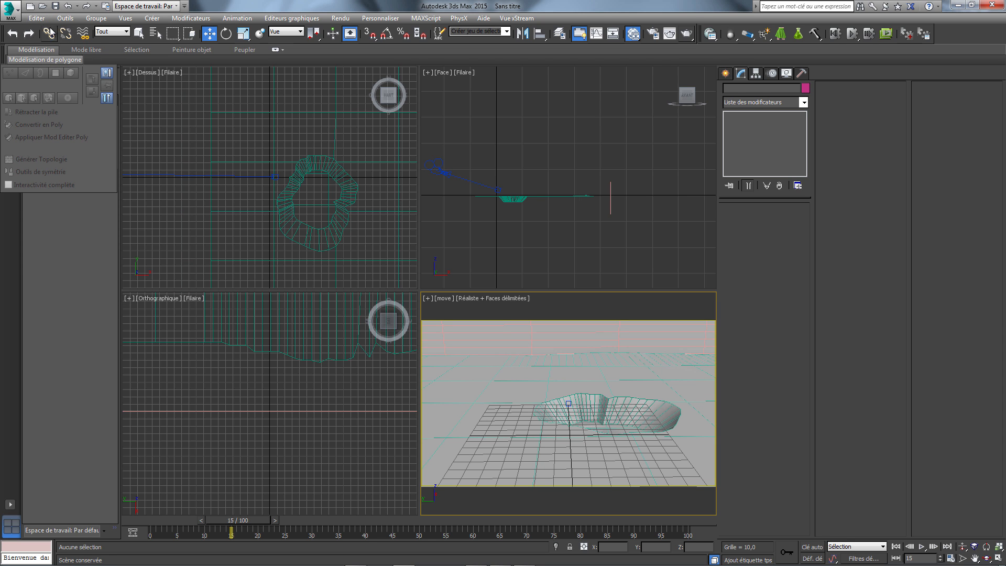
left_click(37, 18)
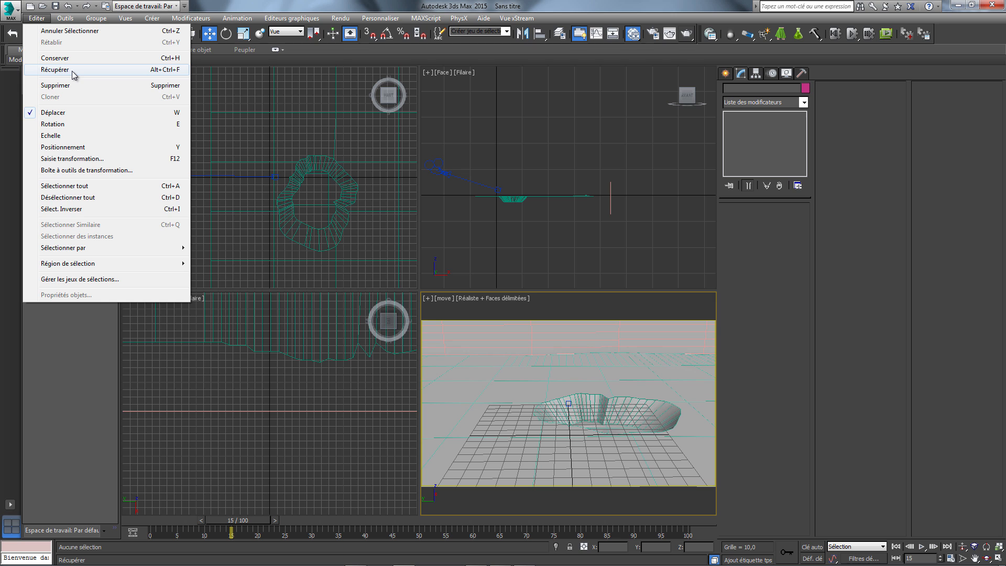
left_click(568, 308)
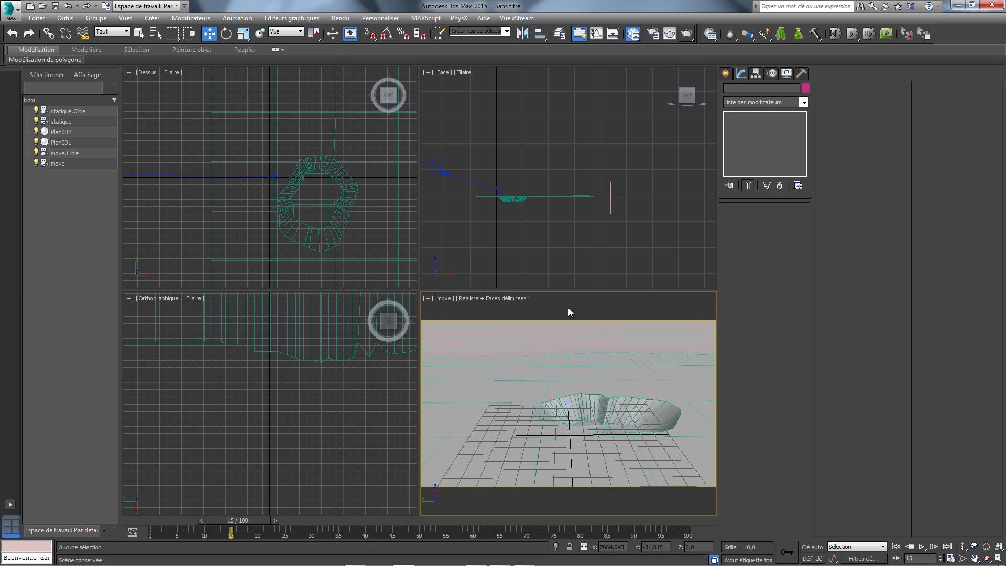
- Maximize the move camera view and dolly the camera forward toward the crater
key("alt+w")
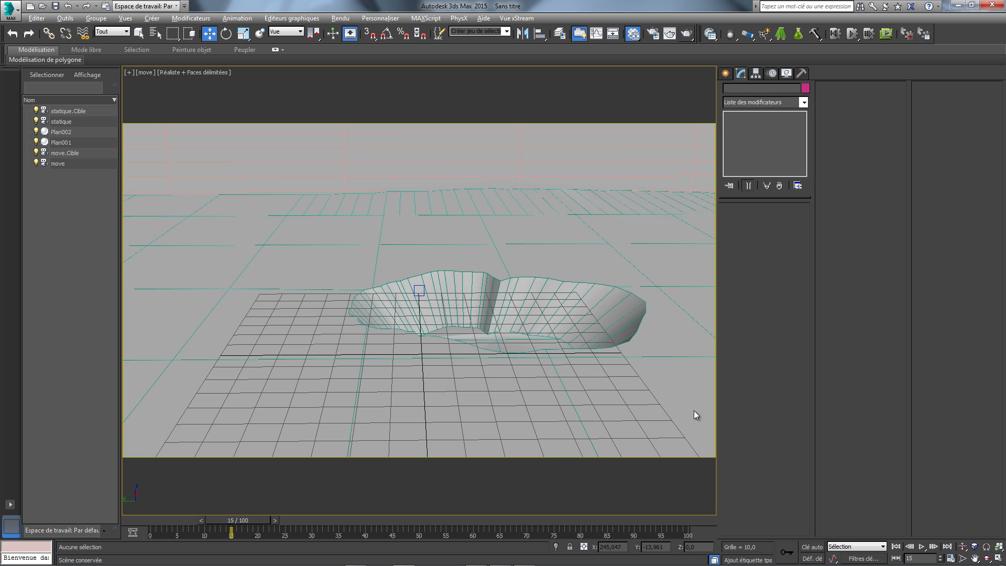
left_click(963, 547)
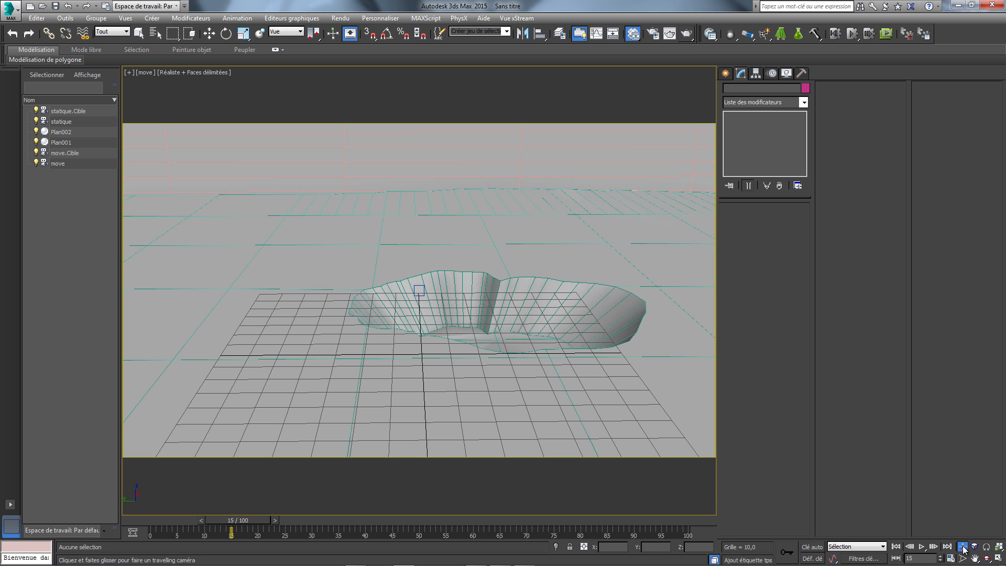
left_click_drag(557, 341, 560, 321)
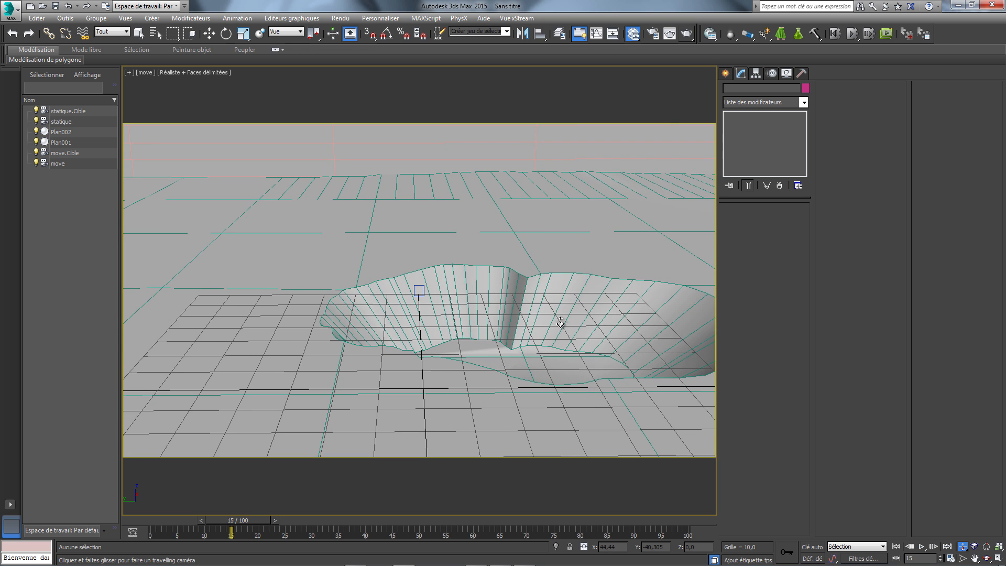
- Clone the previous rendered image, render the move camera view, compare the two images, and close both
left_click(668, 38)
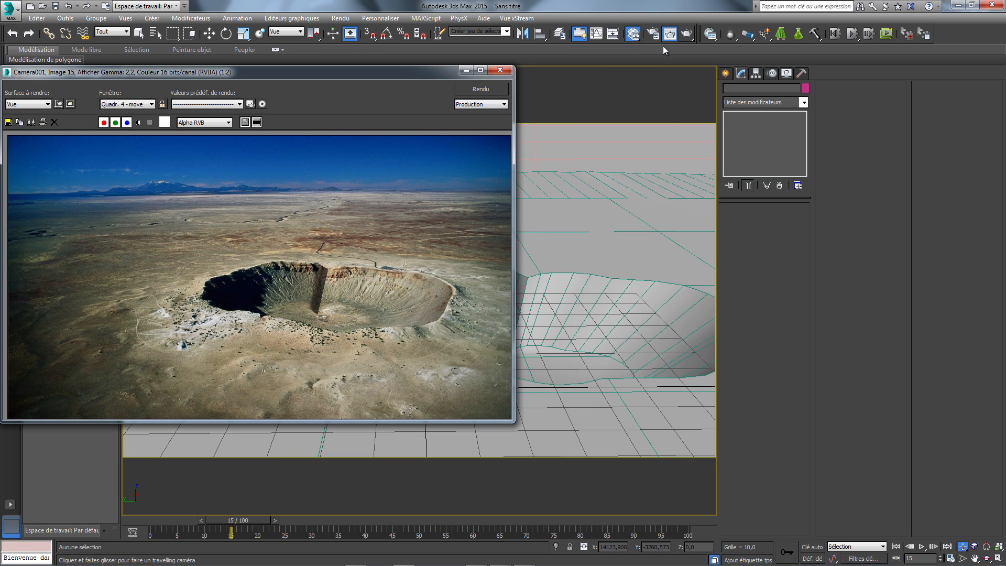
left_click(31, 122)
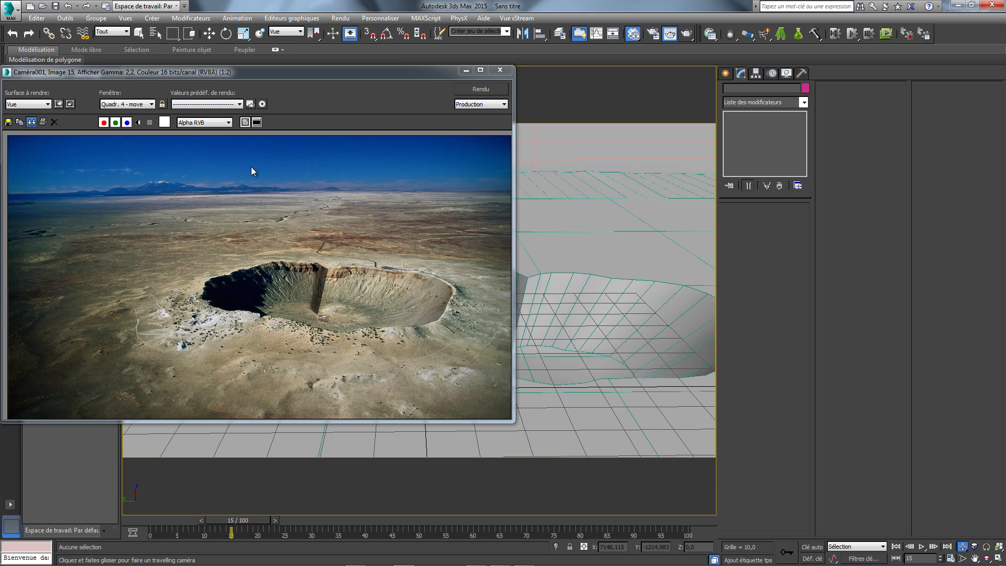
mouse_move(837, 135)
left_mouse_down()
mouse_move(610, 94)
mouse_move(629, 87)
left_mouse_up()
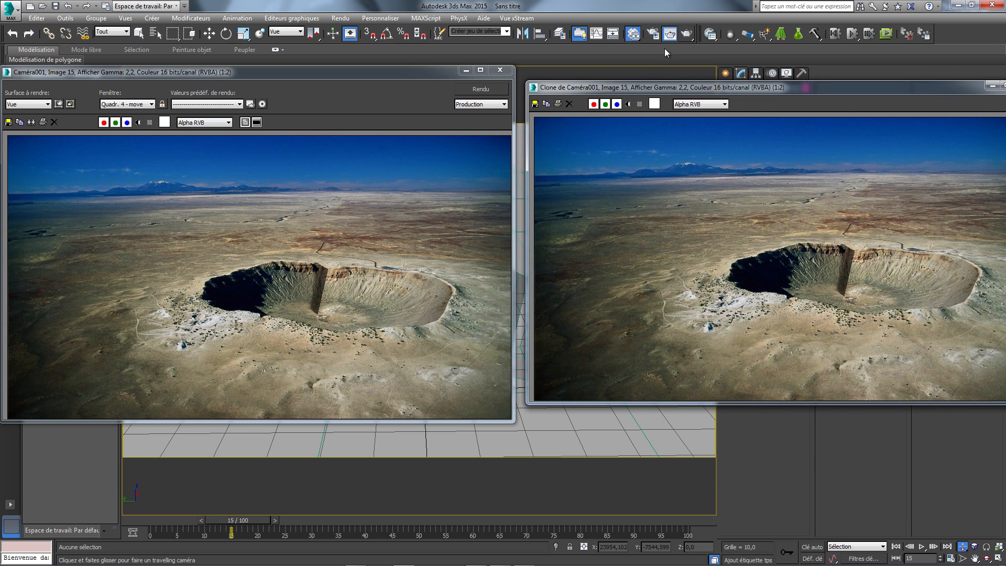
left_click(689, 36)
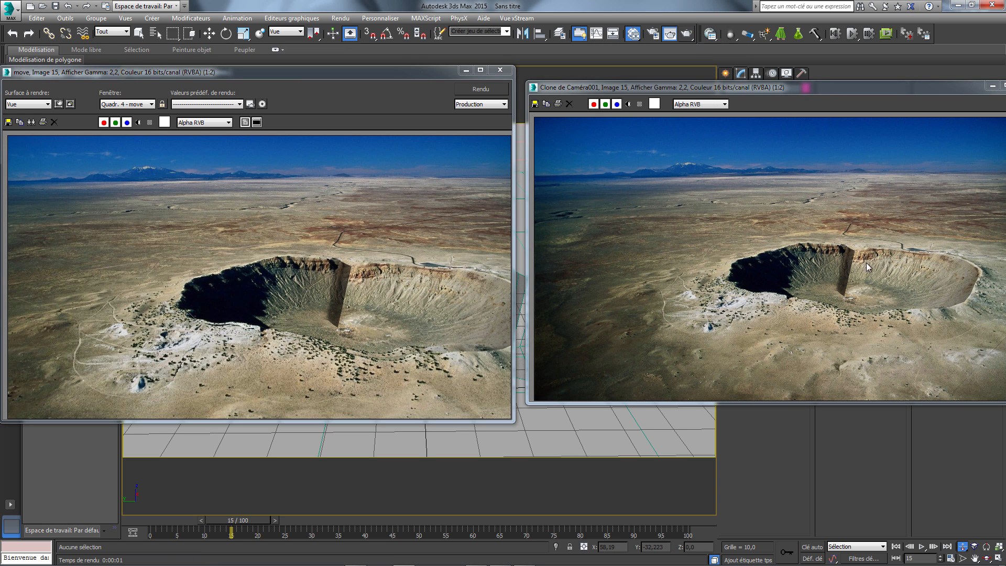
left_click_drag(740, 90, 618, 75)
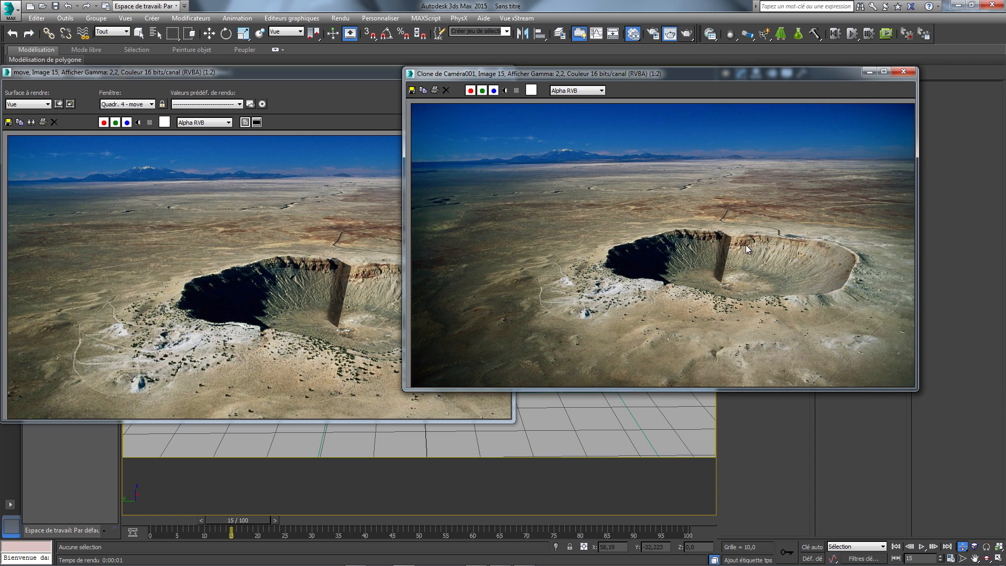
left_click(903, 74)
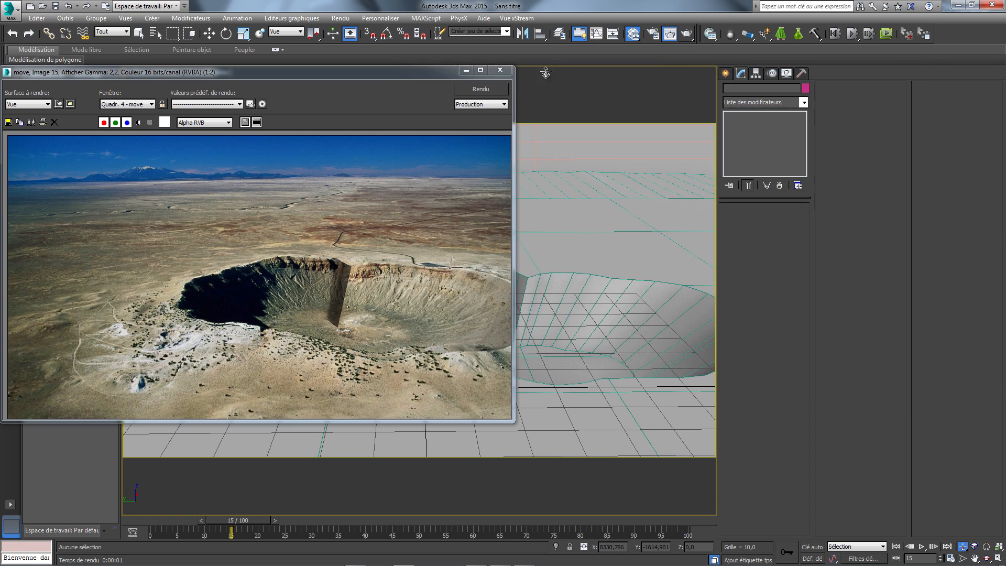
left_click(502, 72)
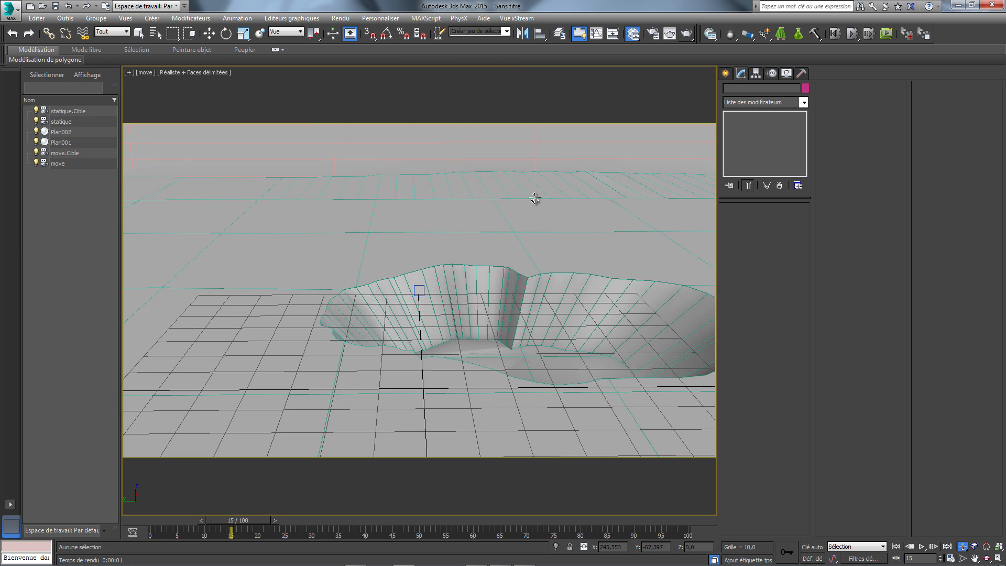
- Select three adjacent polygons of Plan001 on the crater wall, at the protruding ridge
key("w")
left_click(523, 288)
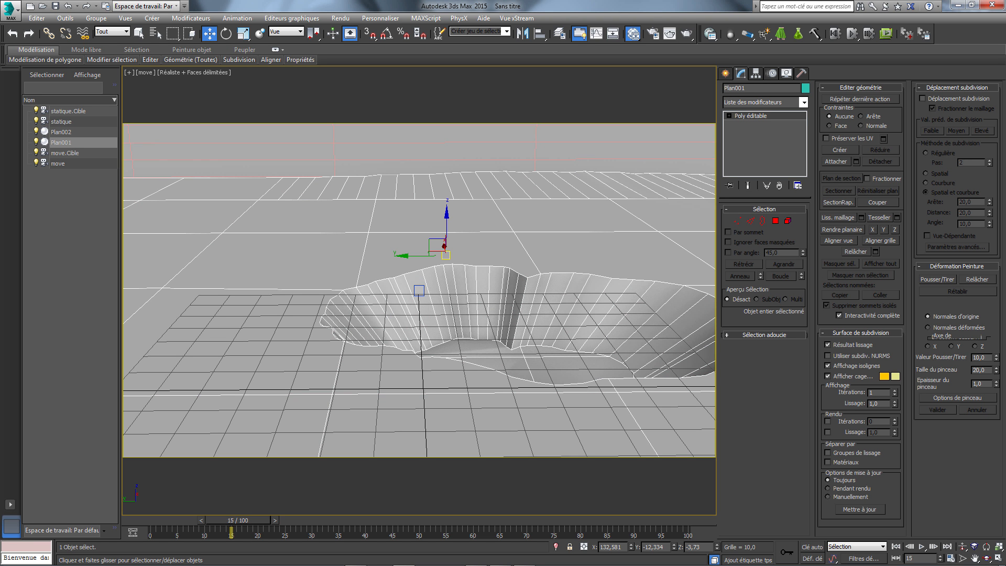
left_click(775, 222)
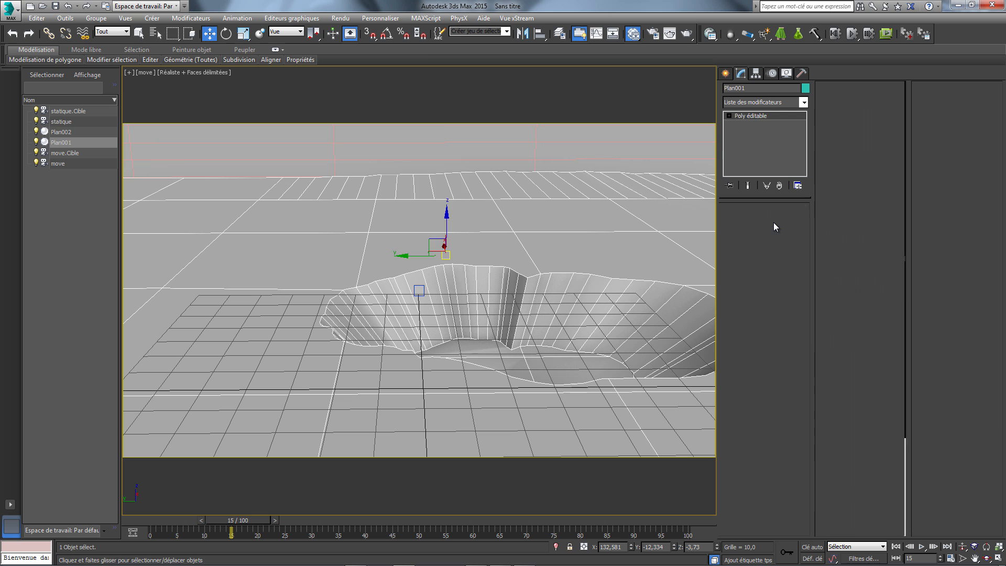
left_click(514, 296)
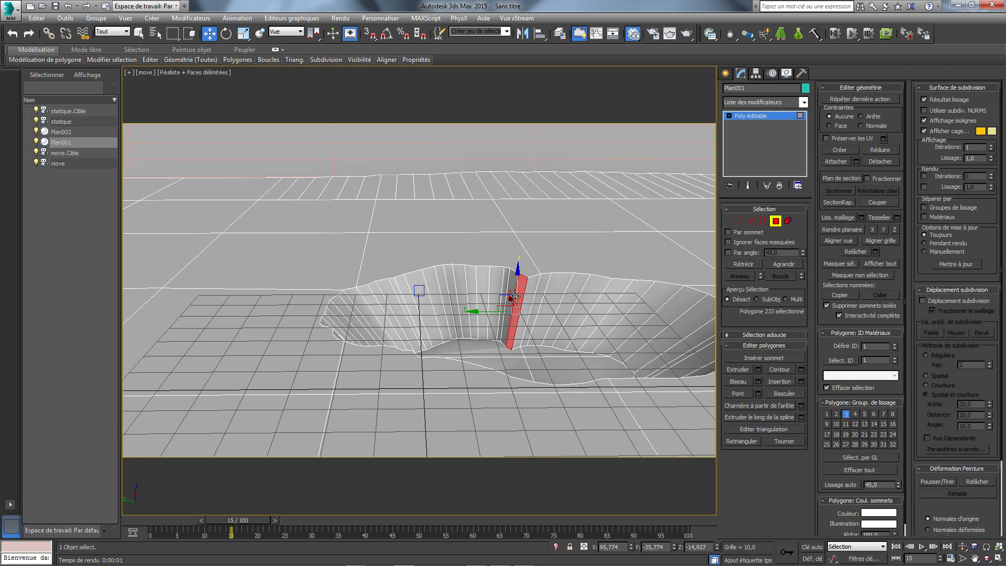
left_click(533, 295, "ctrl")
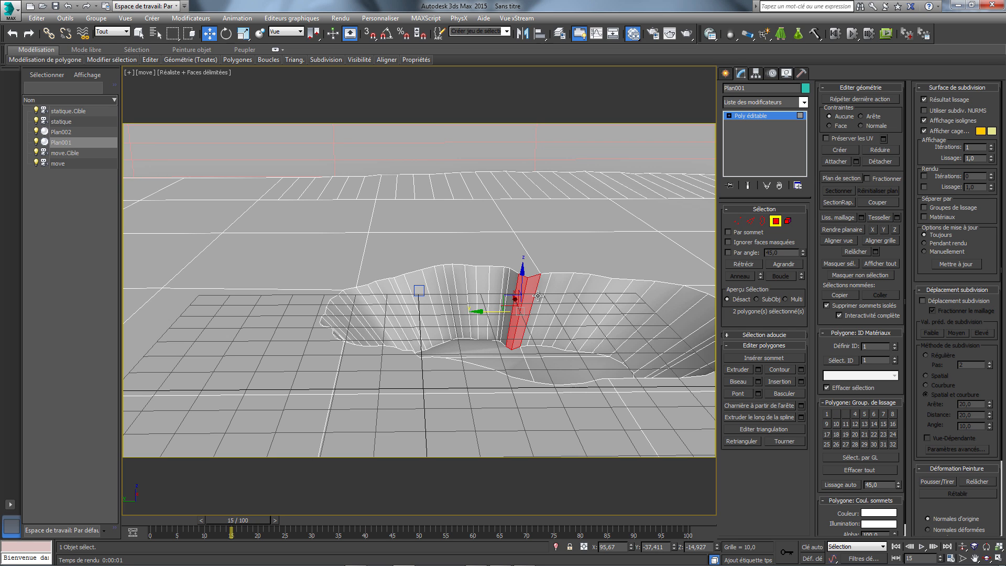
left_click(538, 296, "ctrl")
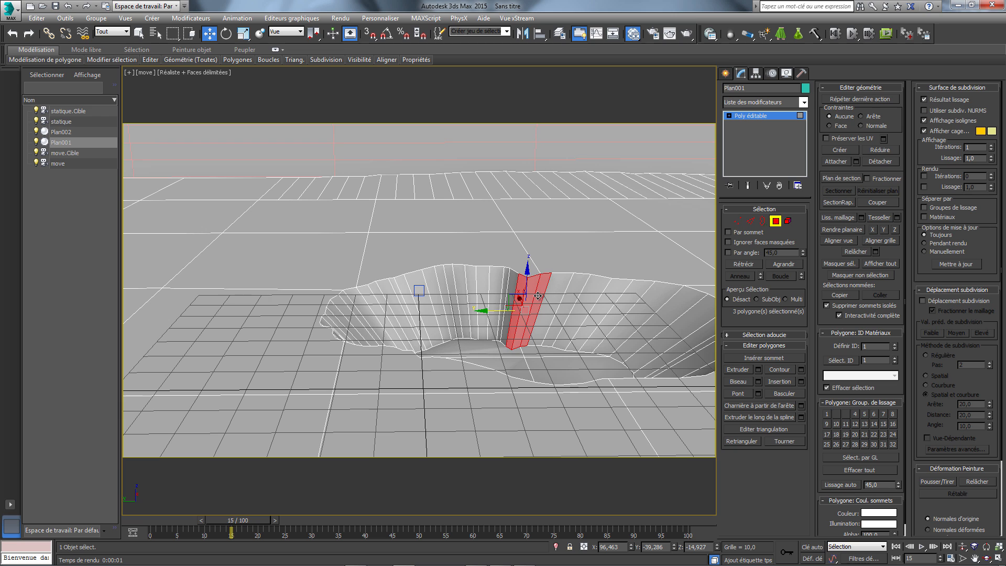
- Check the environment map in the environment settings, then close them
left_click(340, 18)
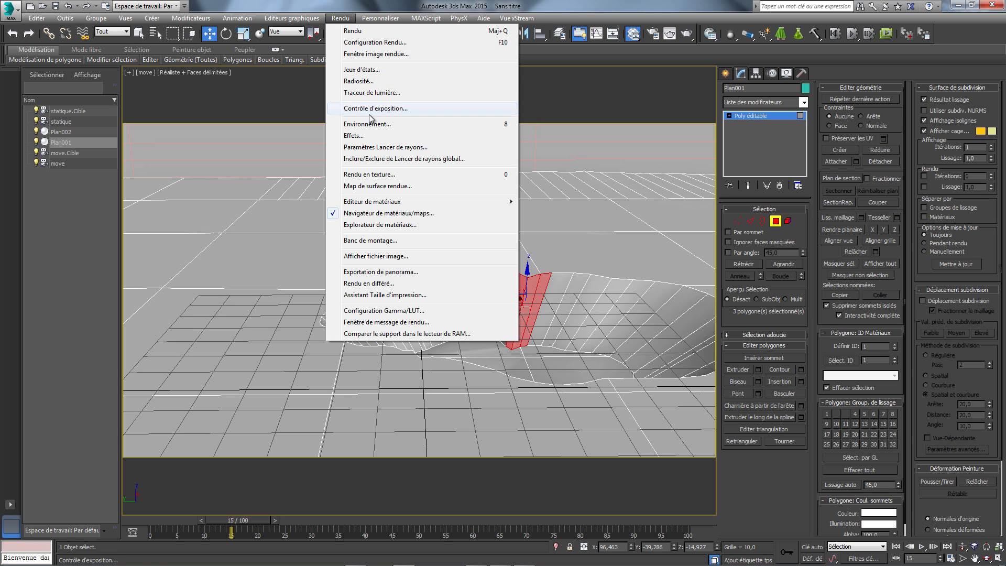
left_click(364, 124)
left_click(232, 141)
left_click(281, 86)
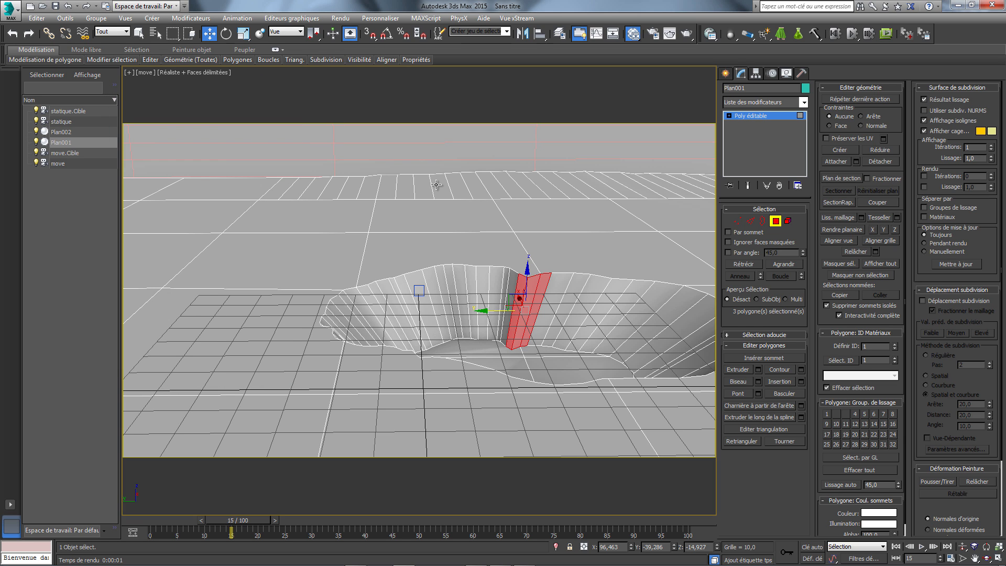
- Pick a single polygon in Plan001's far strip near the horizon, then leave polygon editing
left_click(436, 185)
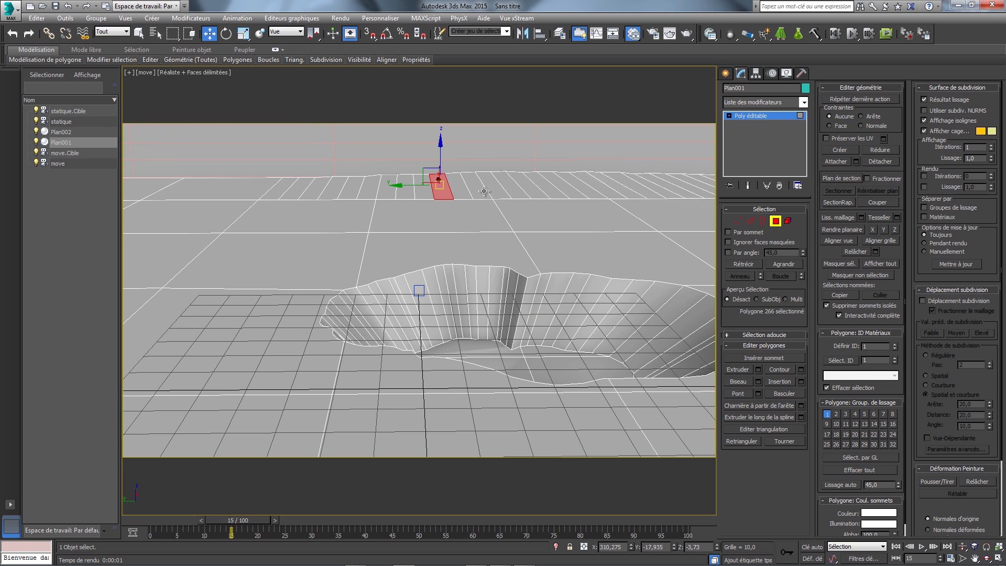
left_click(777, 222)
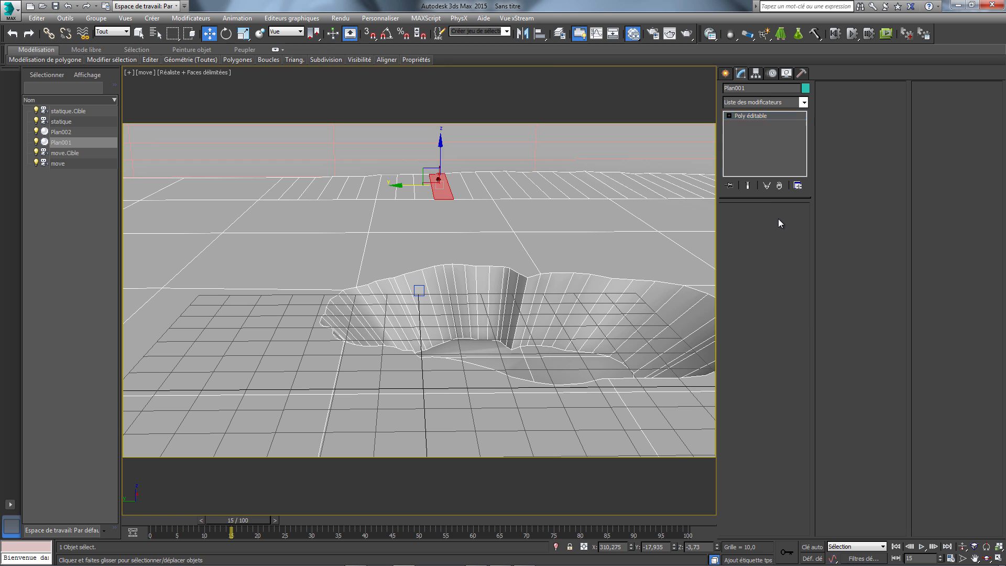
- Turn on the Transparent display option in Plan001's object properties
right_click(550, 200)
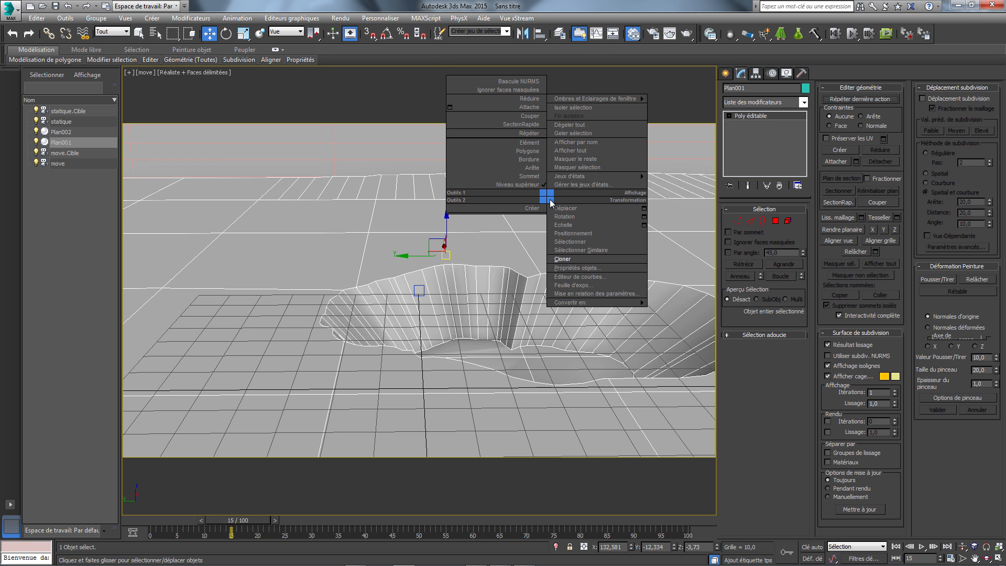
left_click(577, 268)
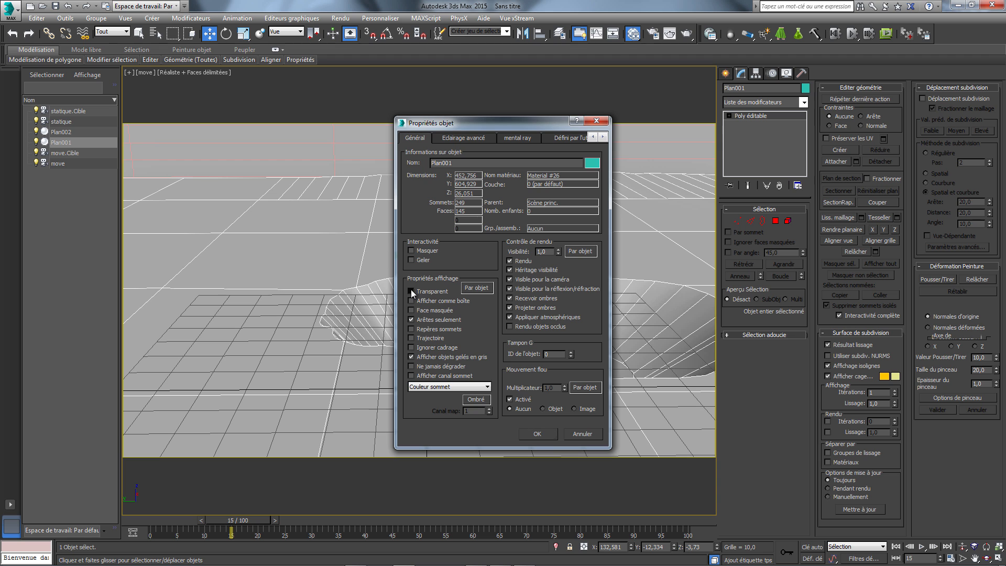
left_click(530, 434)
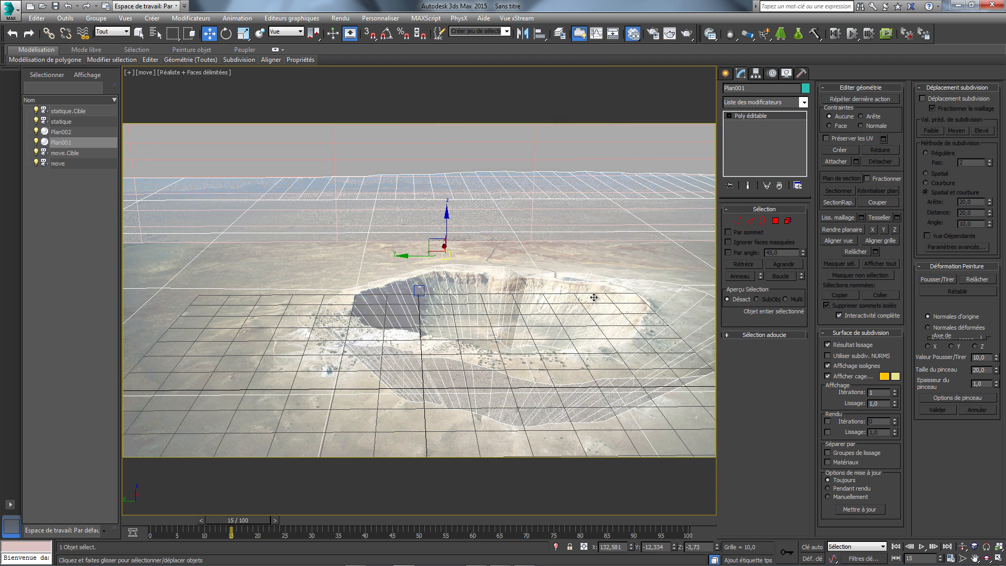
- Assign smoothing group 25 to four adjacent polygons at Plan001's protruding crater ridge, and render the move camera view to check it
left_click(776, 222)
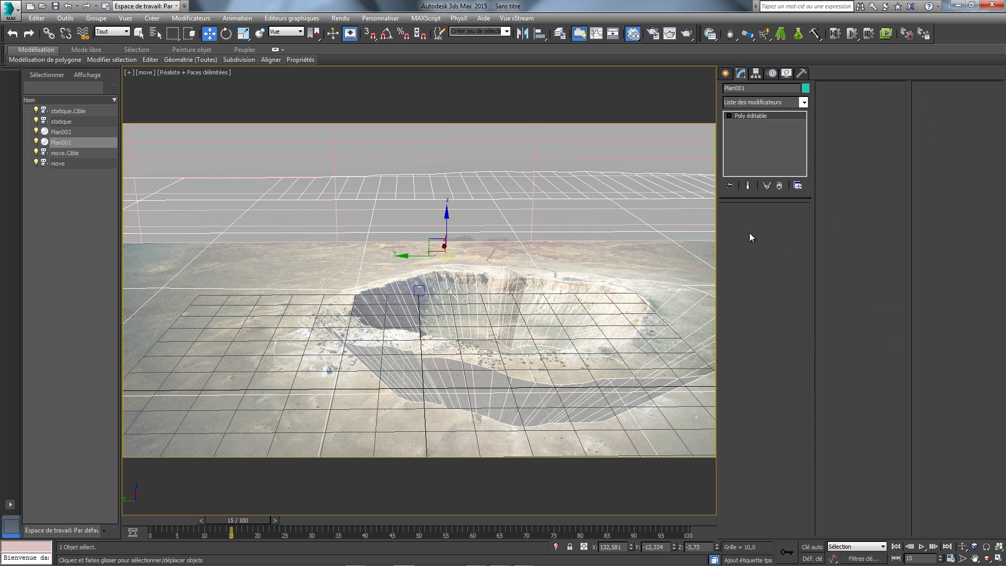
left_click(511, 313)
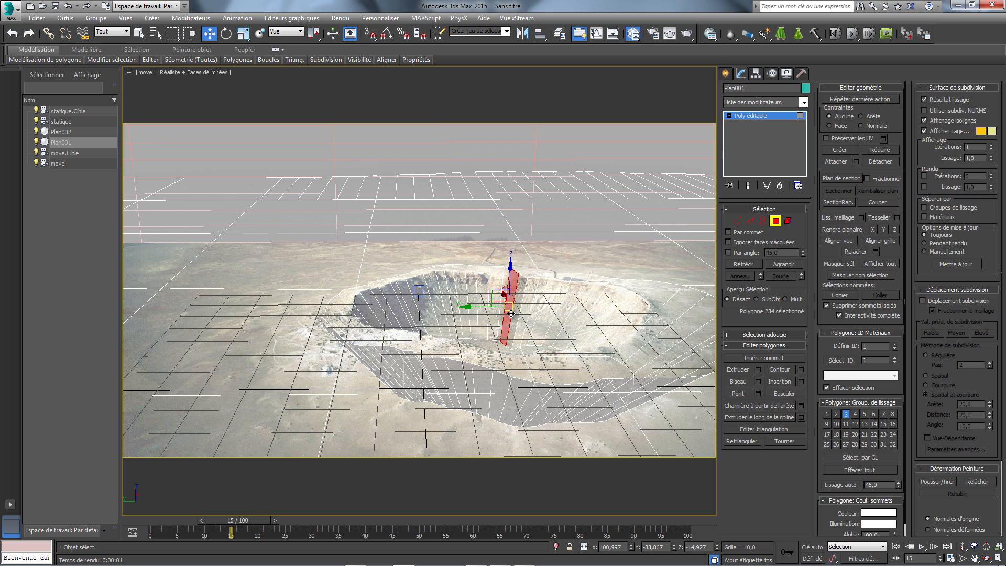
left_click(518, 316, "ctrl")
left_click(524, 318, "ctrl")
left_click(530, 320, "ctrl")
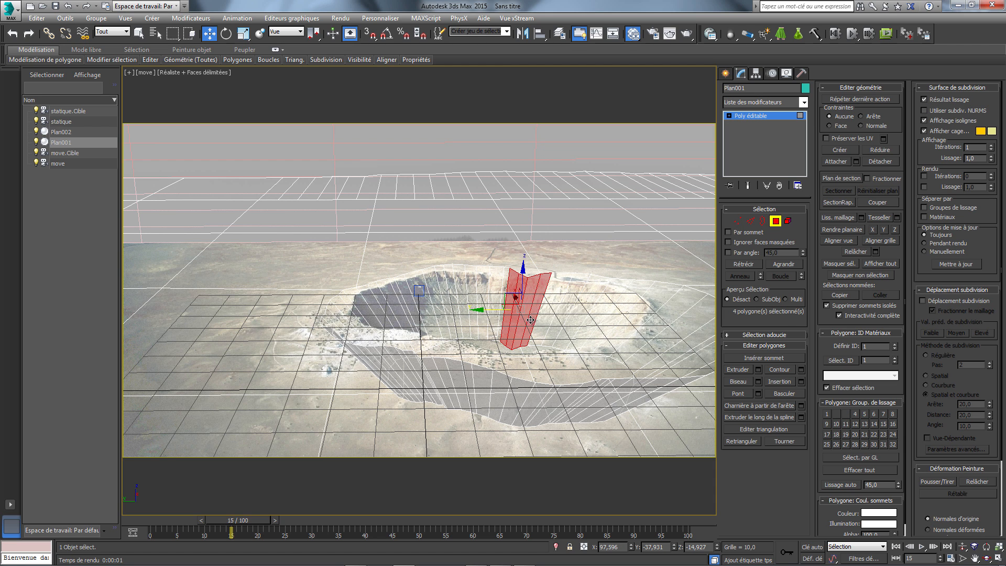
left_click(827, 444)
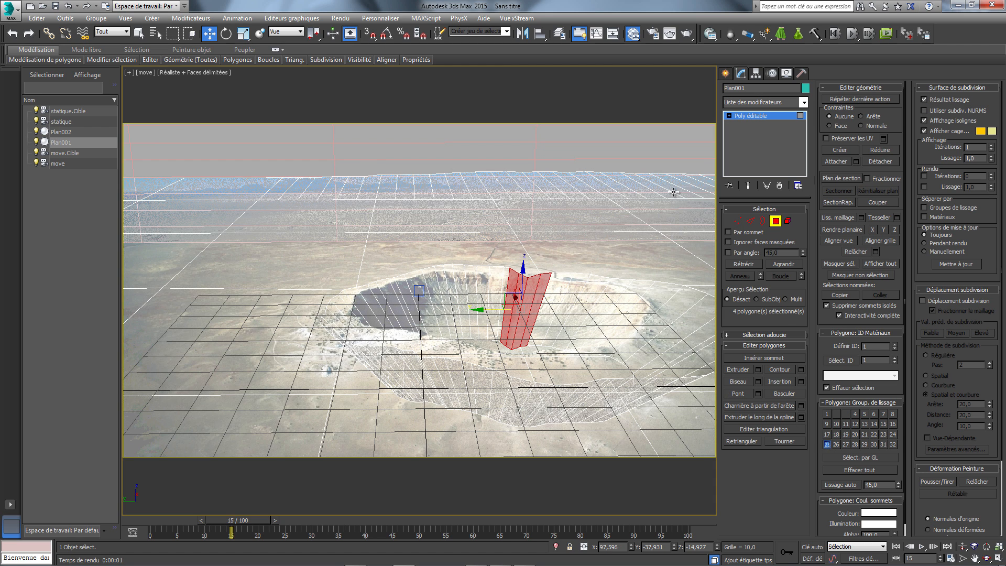
left_click(691, 35)
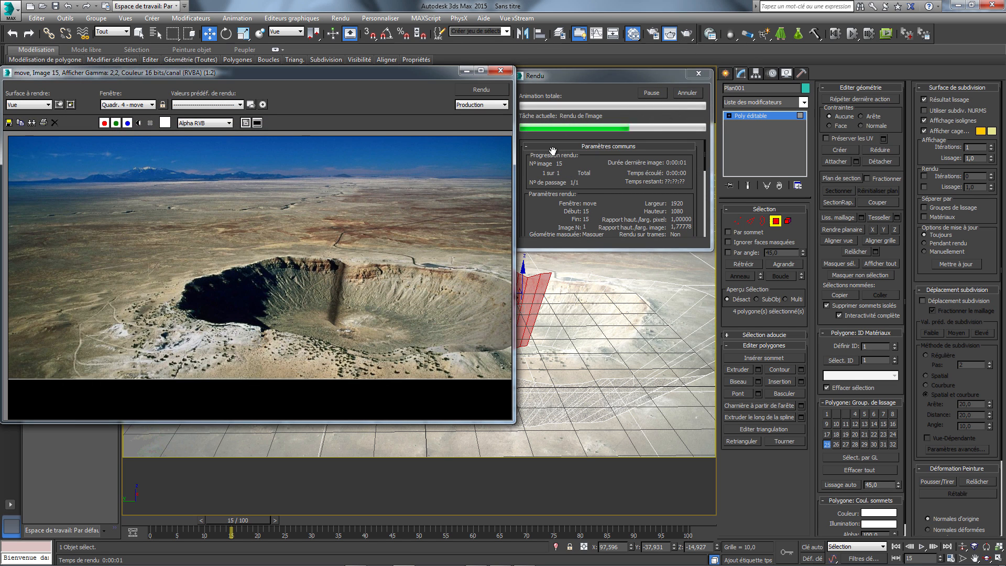
left_click(500, 71)
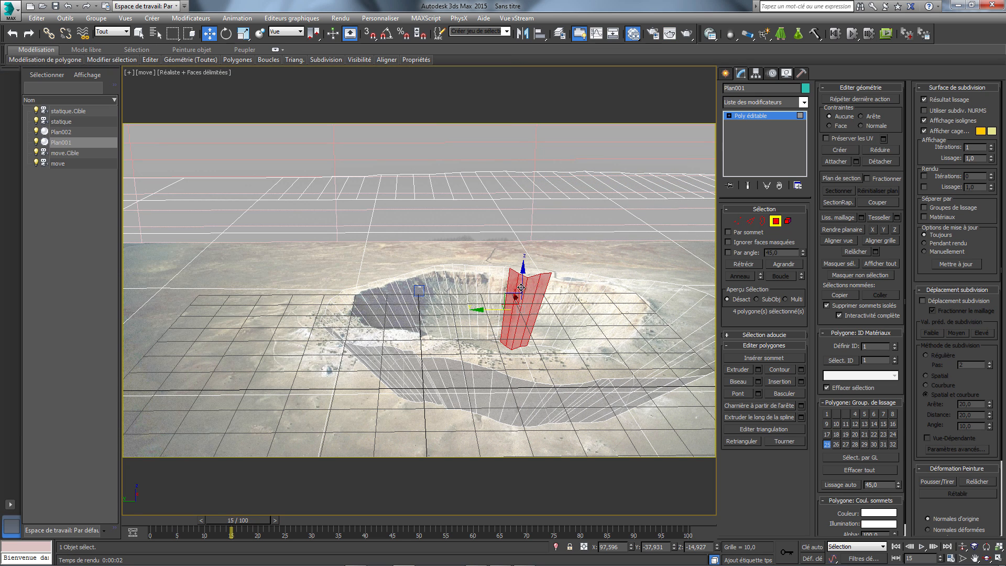
- Return to the four-viewport layout and leave vertex editing of Plan001
left_click(735, 221)
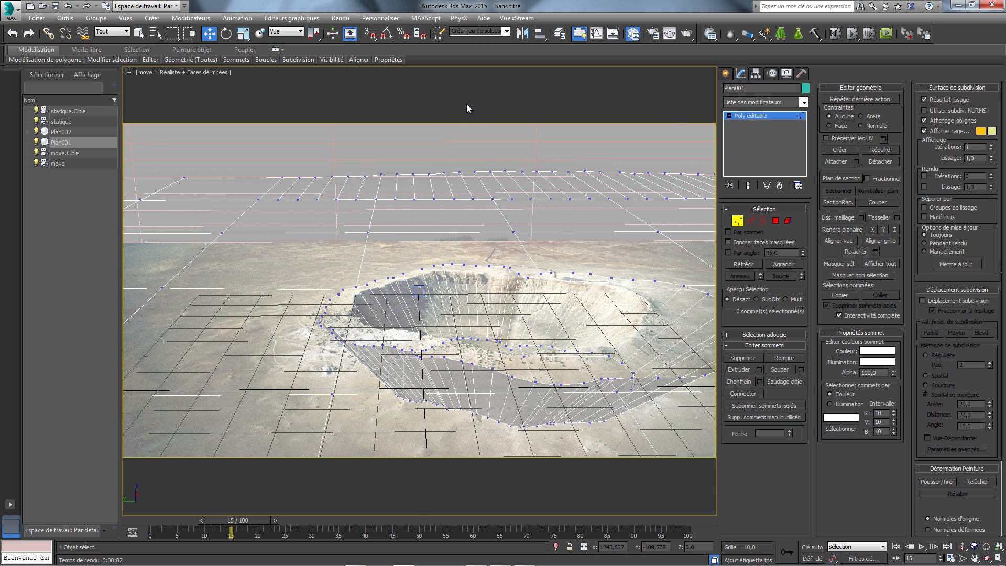
key("alt+w")
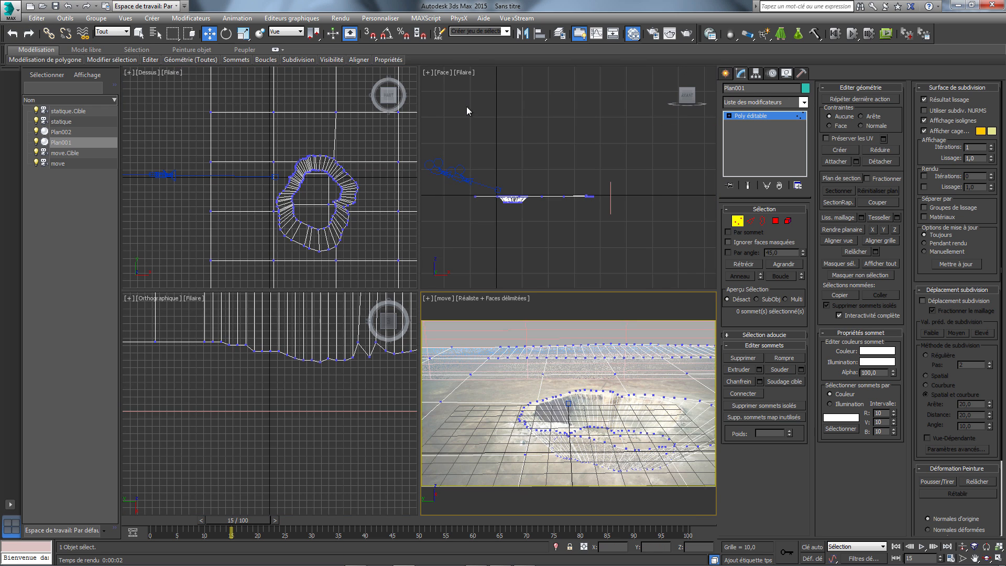
left_click(460, 171)
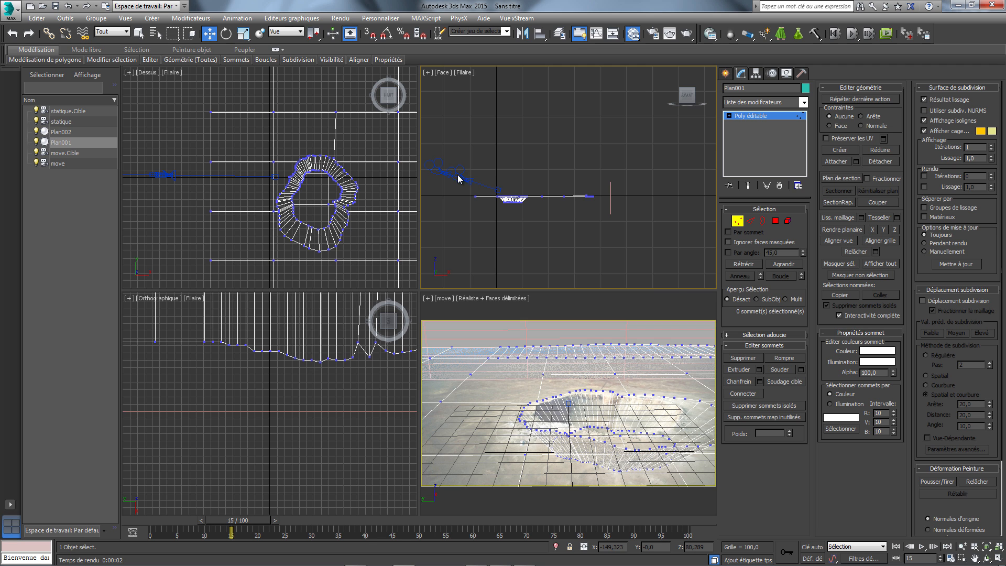
left_click(736, 221)
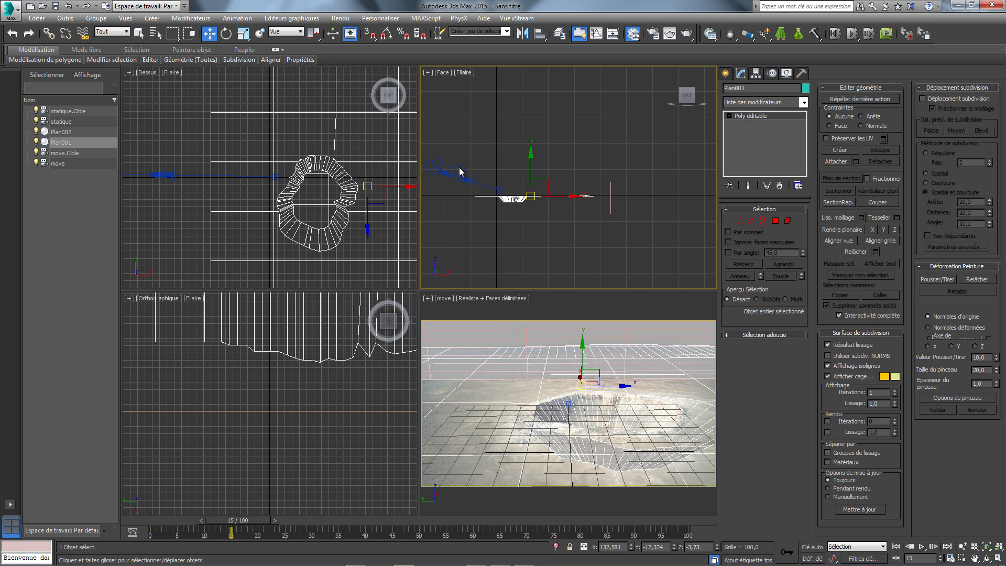
- Align the move camera to the position of the statique camera, and maximize the move camera view
left_click(434, 165)
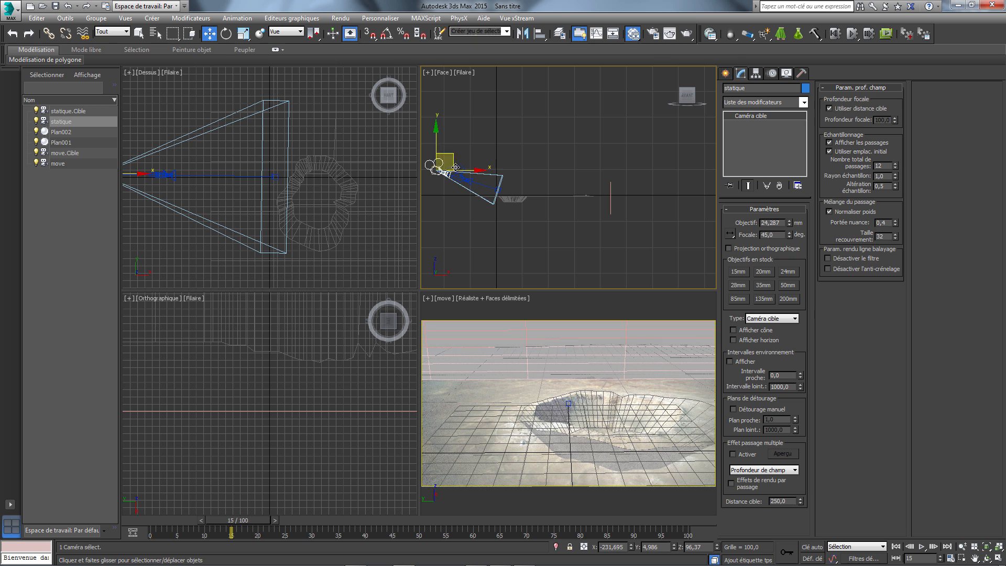
left_click(463, 169)
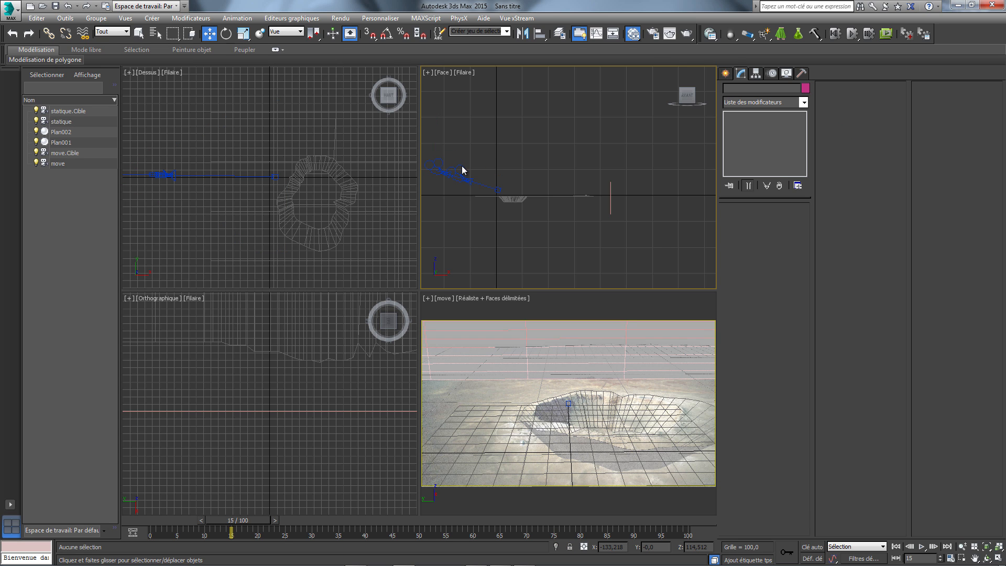
left_click_drag(478, 151, 465, 173)
left_click(165, 176)
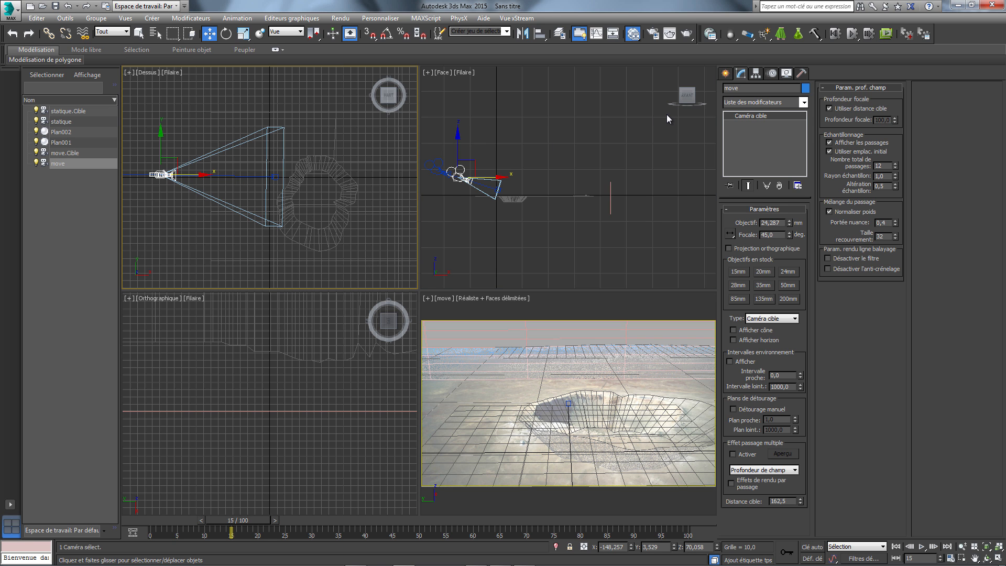
left_click(547, 36)
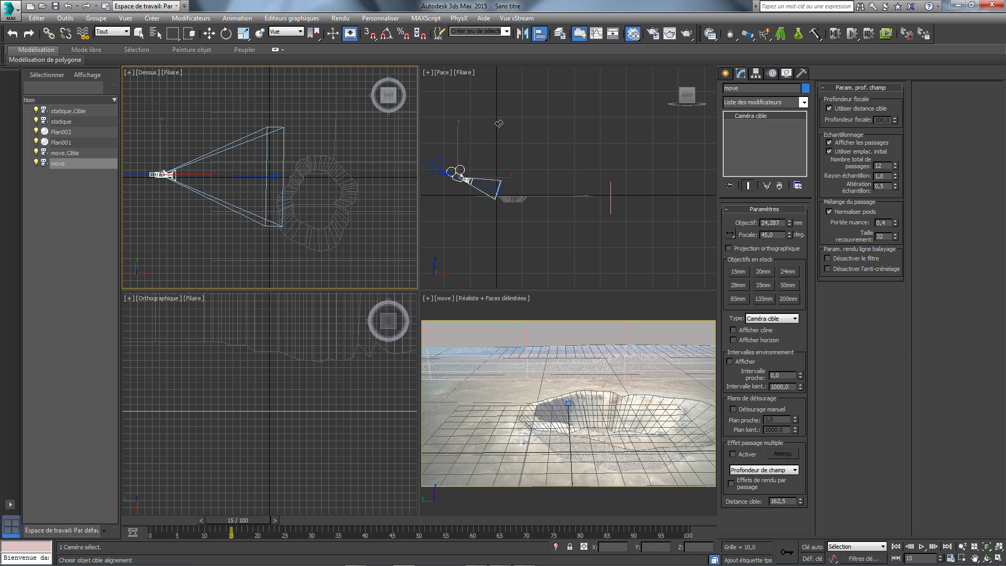
left_click(434, 165)
left_click(466, 373)
left_click(505, 373)
right_click(574, 301)
key("alt+w")
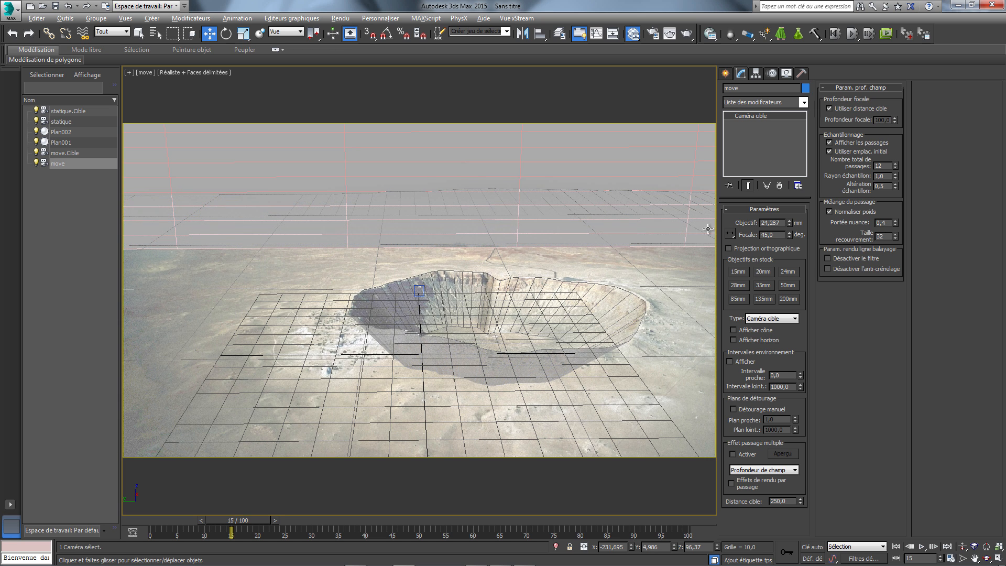
- Enable soft selection with a falloff of 12,0 and nudge the Plan001 vertex at the foot of the crater ridge horizontally
left_click(481, 320)
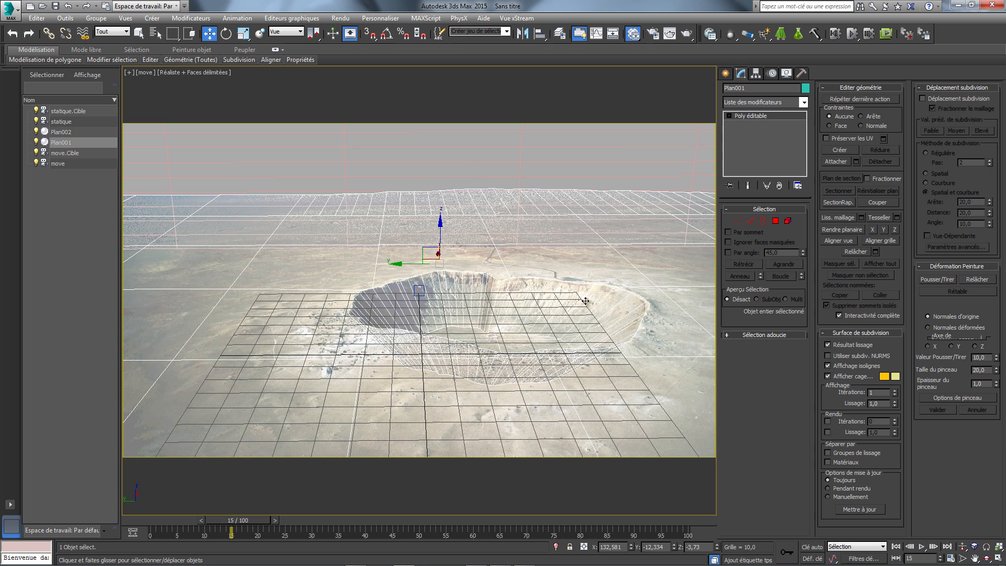
left_click(736, 221)
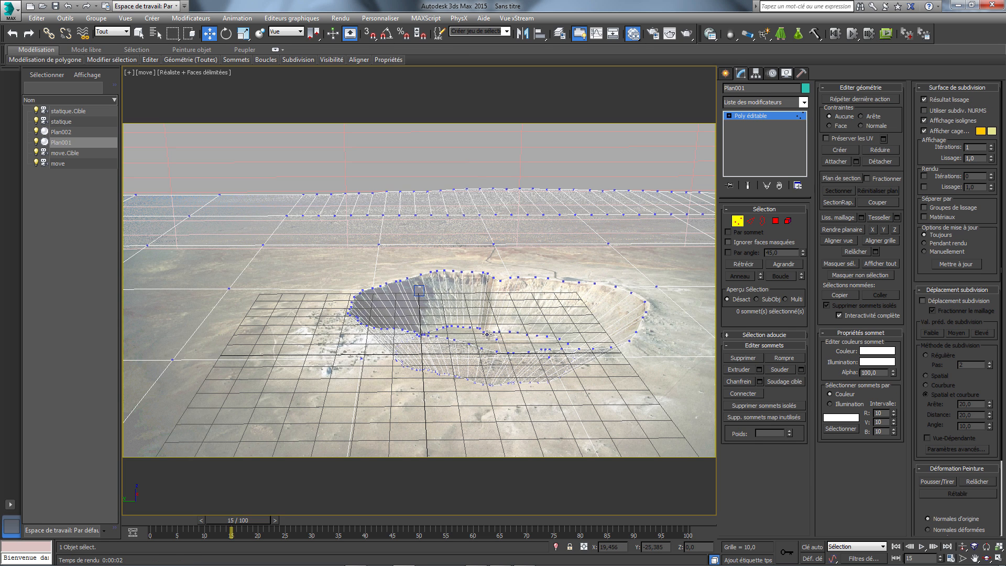
left_click(486, 334)
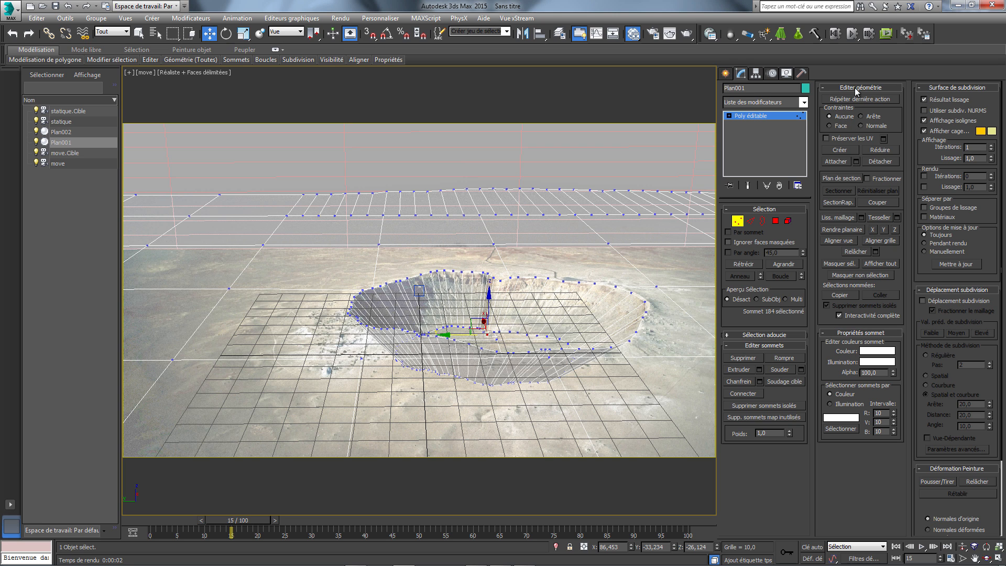
left_click(729, 336)
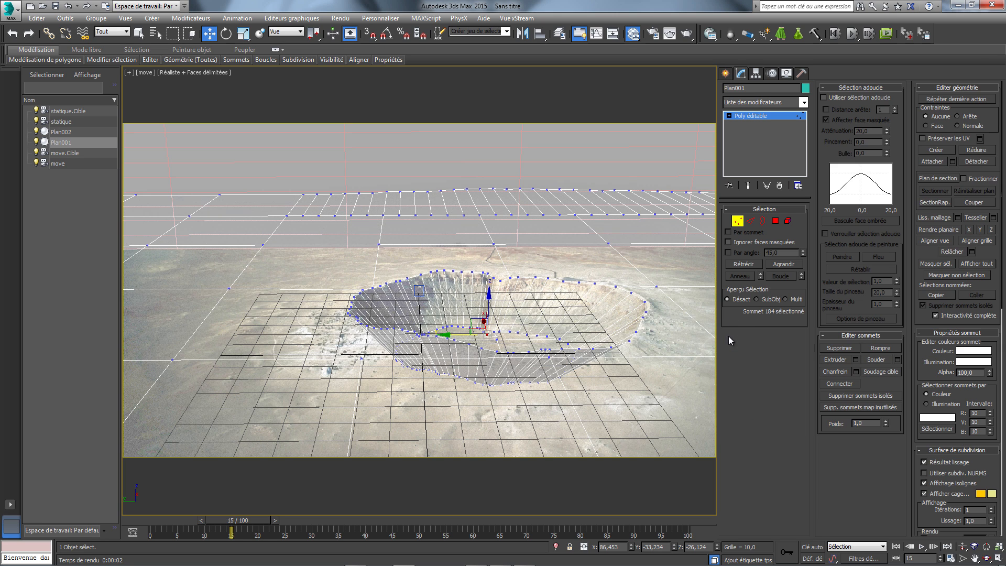
left_click(823, 98)
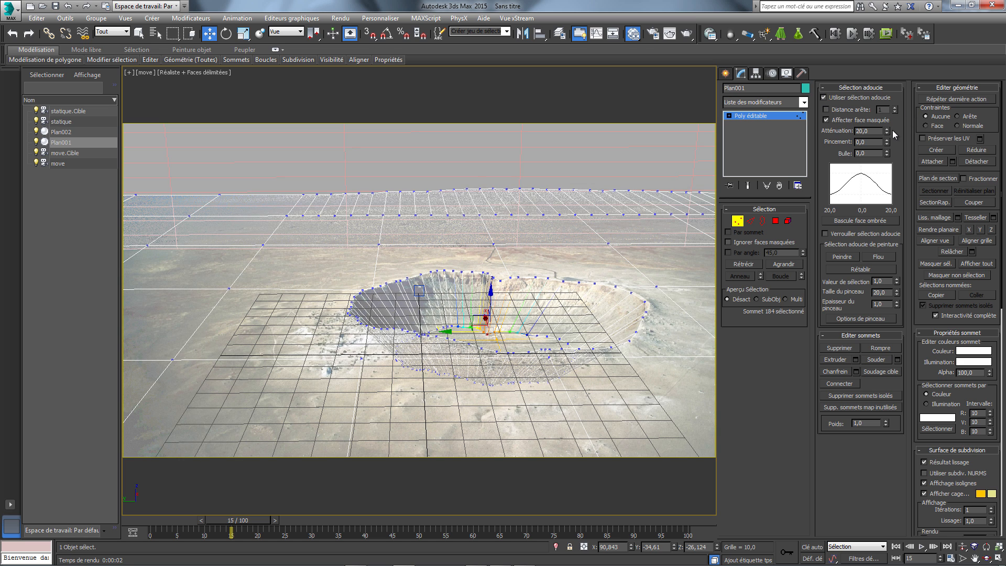
left_click_drag(888, 134, 891, 160)
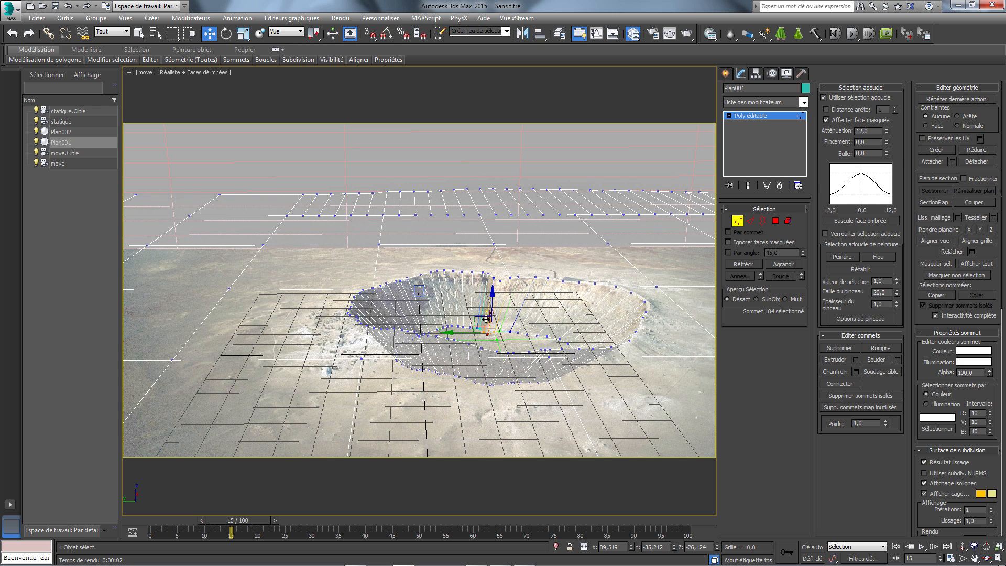
left_click_drag(486, 318, 493, 317)
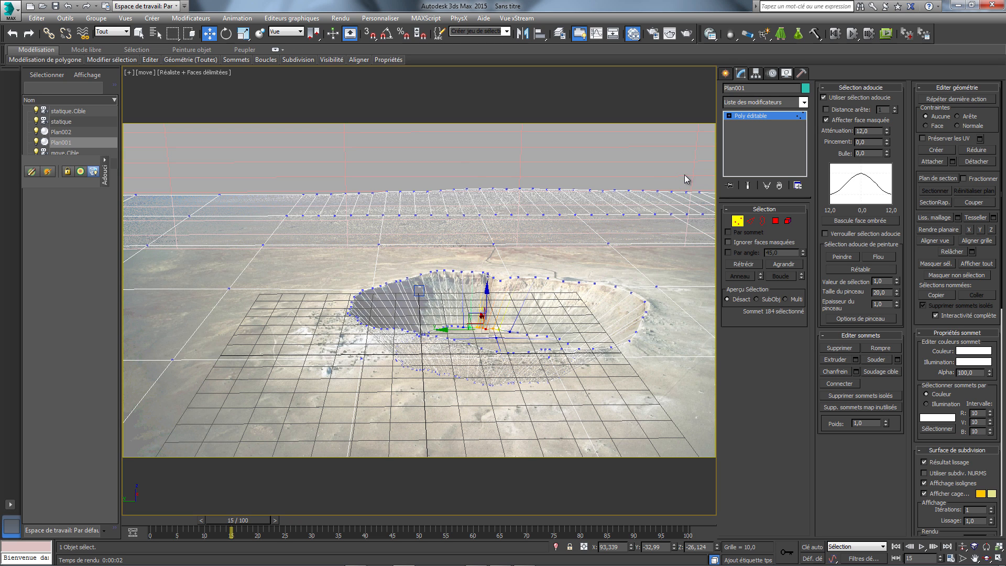
left_click(737, 220)
- Turn off Plan001's Transparent display option and render the move camera view to check the crater
right_click(615, 248)
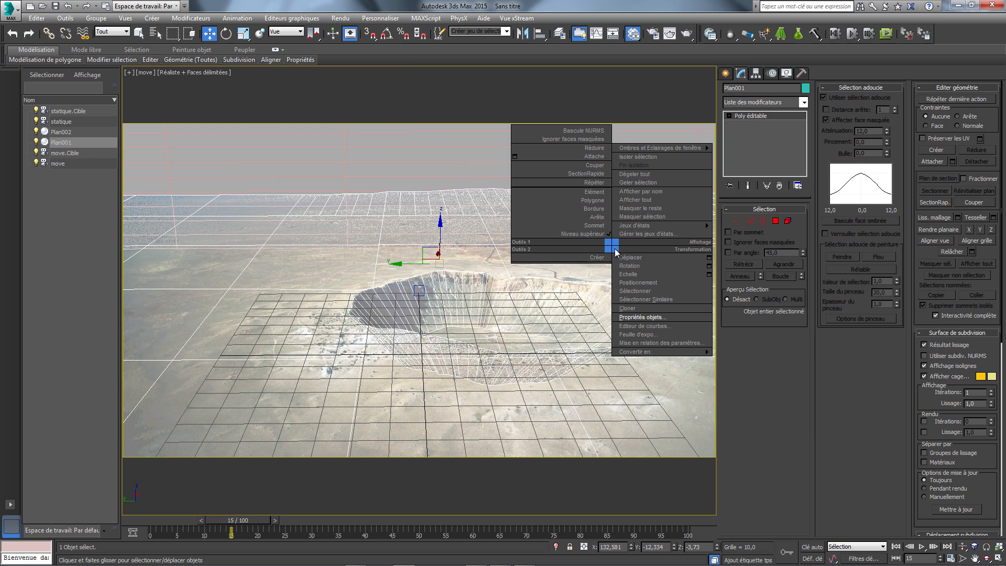
left_click(642, 317)
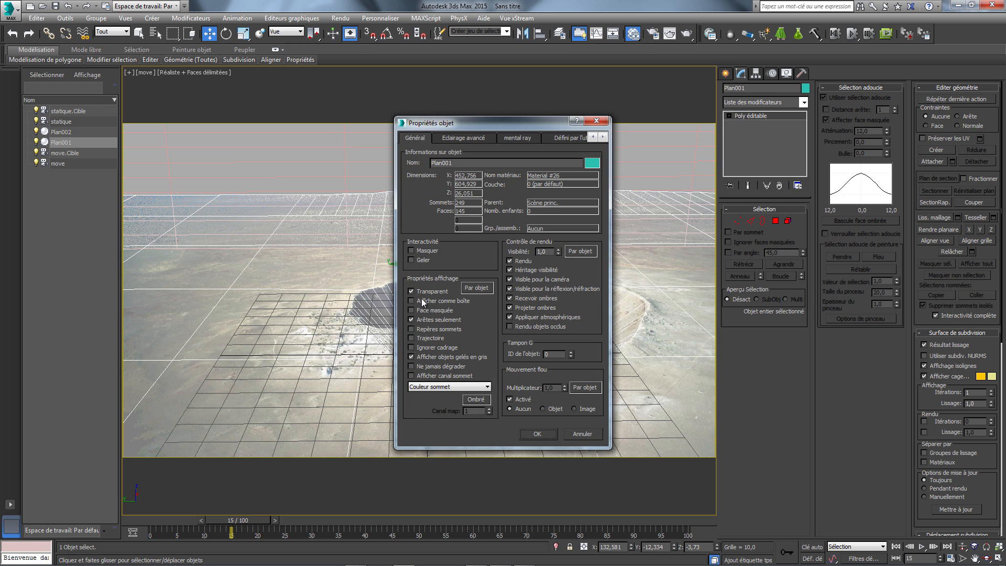
left_click(534, 433)
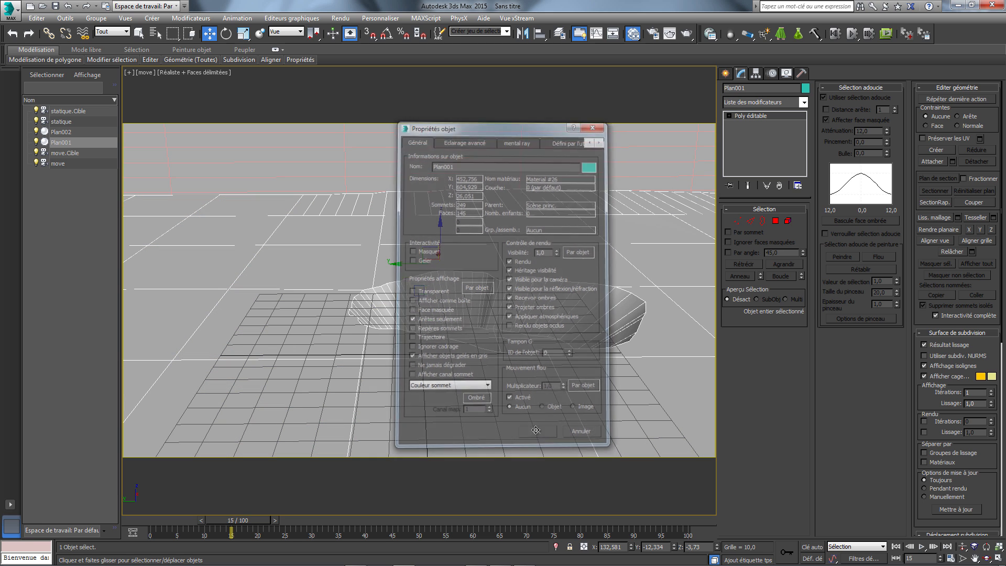
left_click(687, 35)
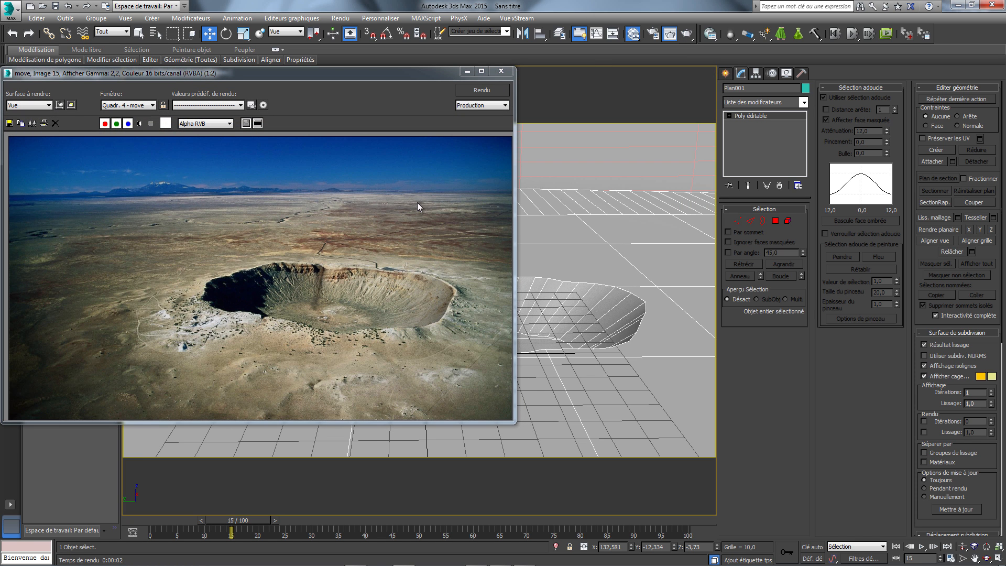
left_click(501, 71)
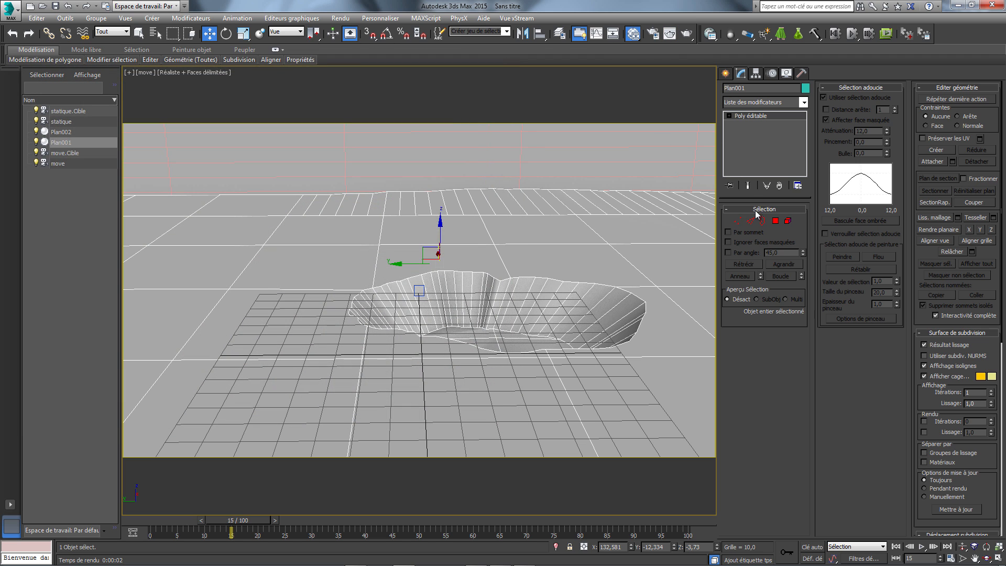
- Clear Plan001's edge selection and return to the four-viewport layout
left_click(752, 221)
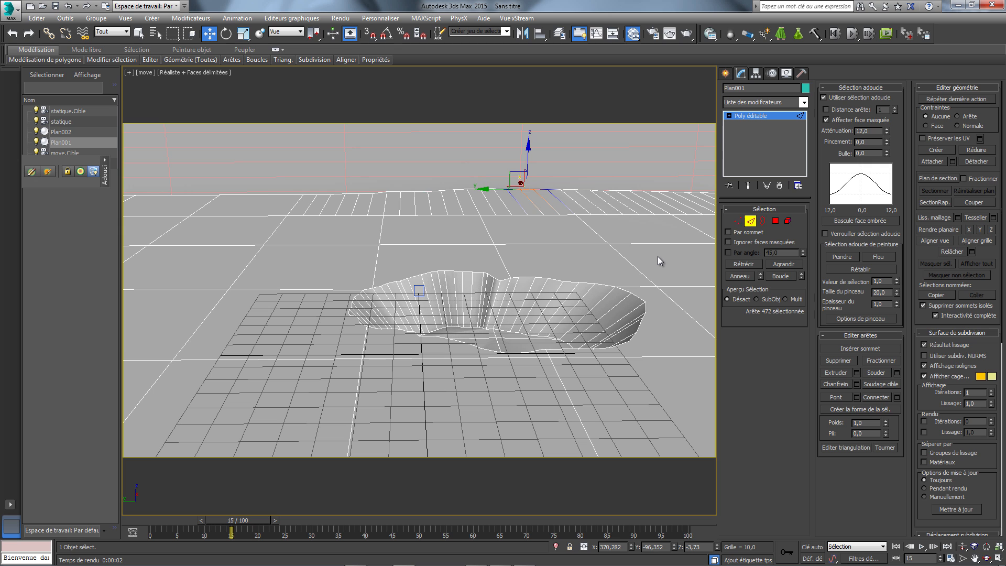
left_click(638, 148)
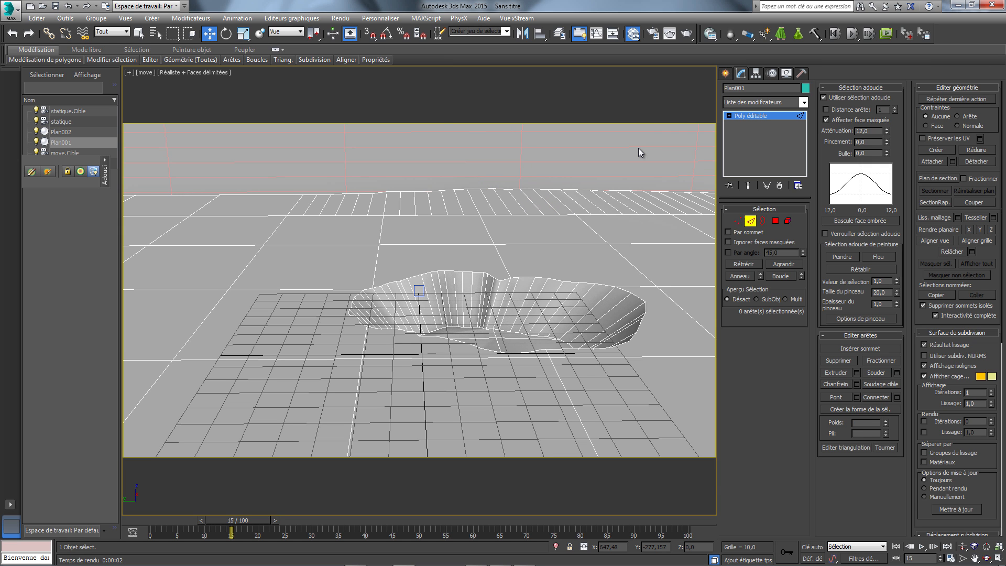
key("alt+w")
right_click(599, 320)
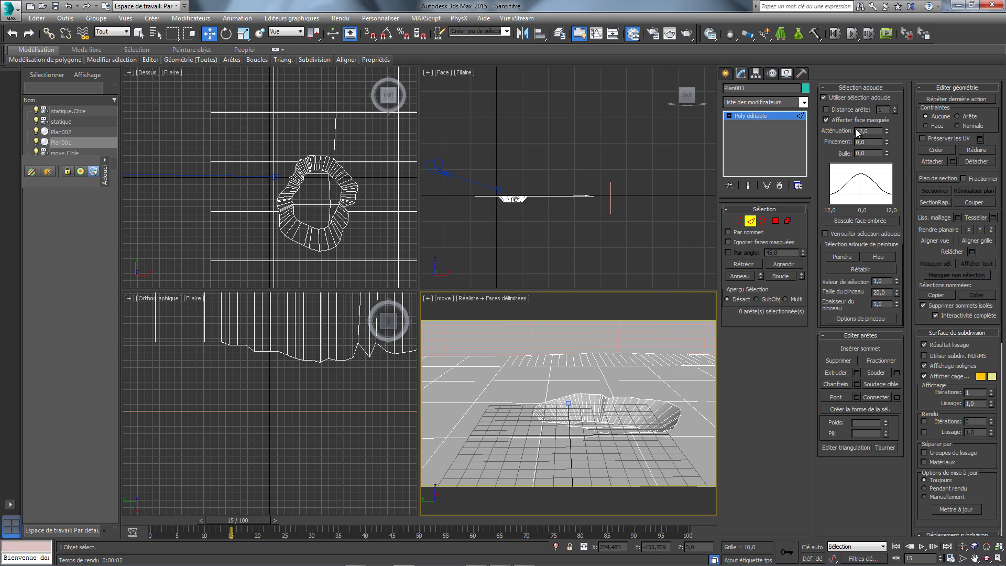
- Place a standard omni light on the ground just beyond the crater rim in the top view
left_click(727, 73)
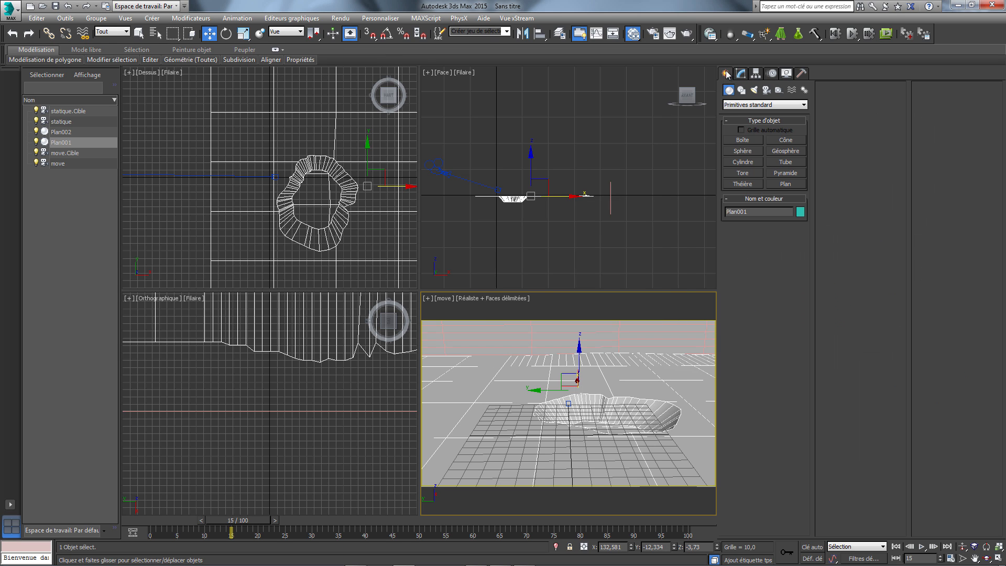
left_click(754, 90)
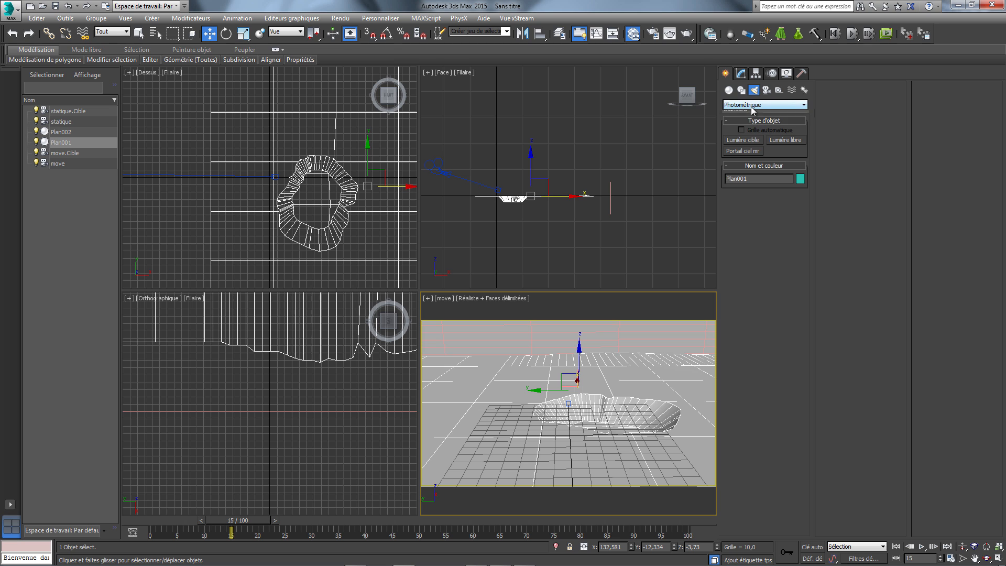
left_click(752, 106)
left_click(751, 122)
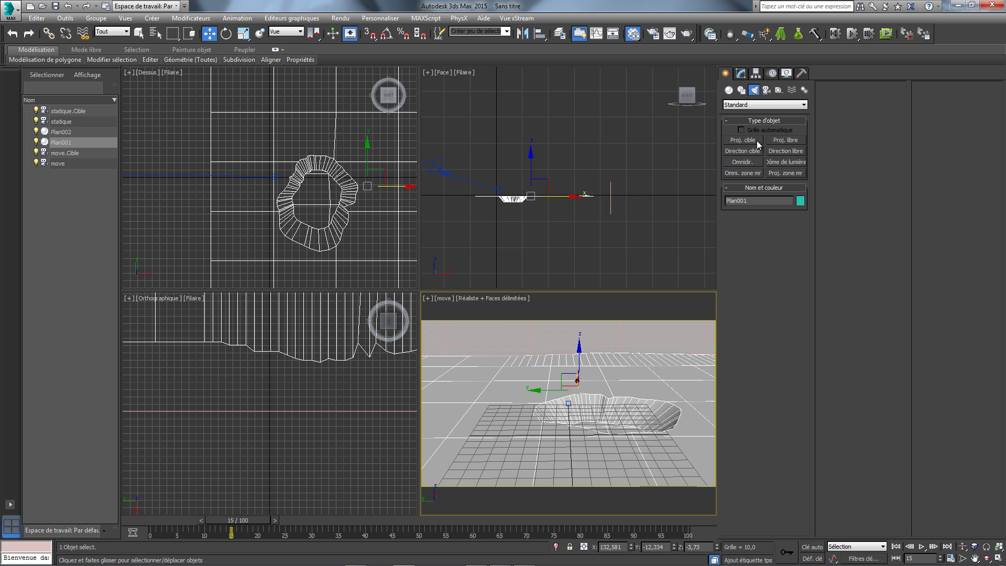
left_click(752, 162)
left_click(339, 133)
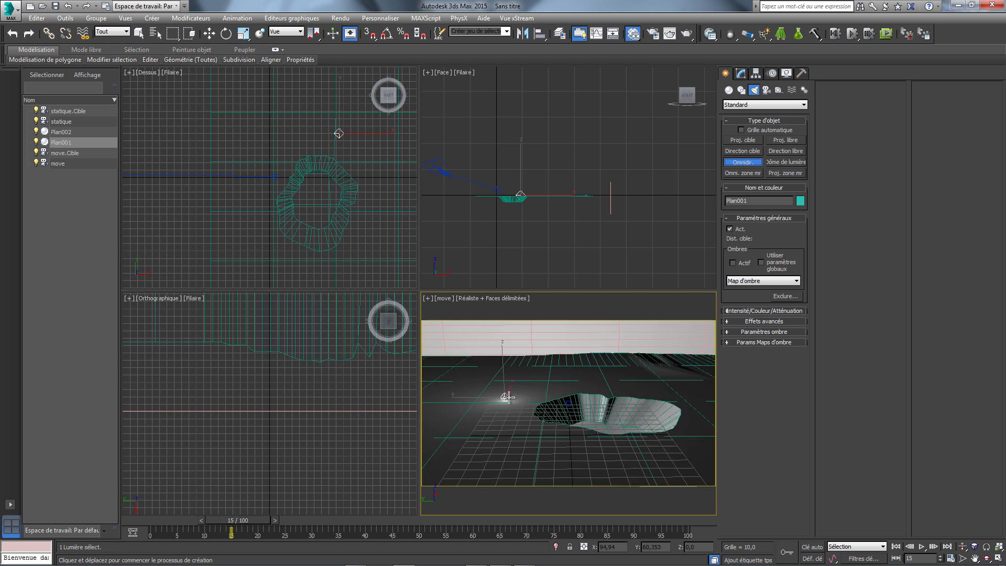
- Raise the omni light to a height of about 252 above the ground and render the move camera view
right_click(524, 151)
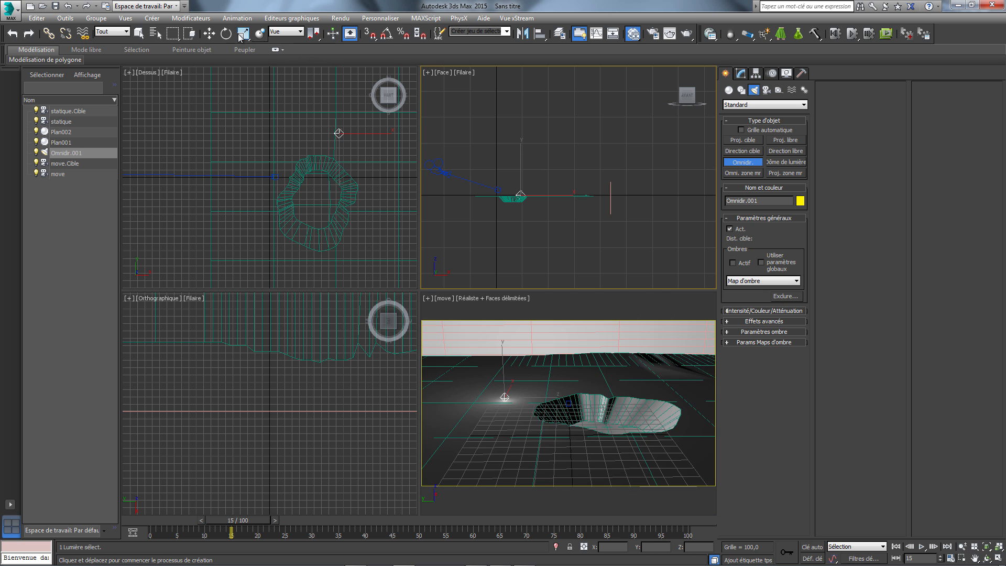
left_click(209, 33)
left_click_drag(520, 156, 526, 100)
right_click(566, 306)
left_click(669, 33)
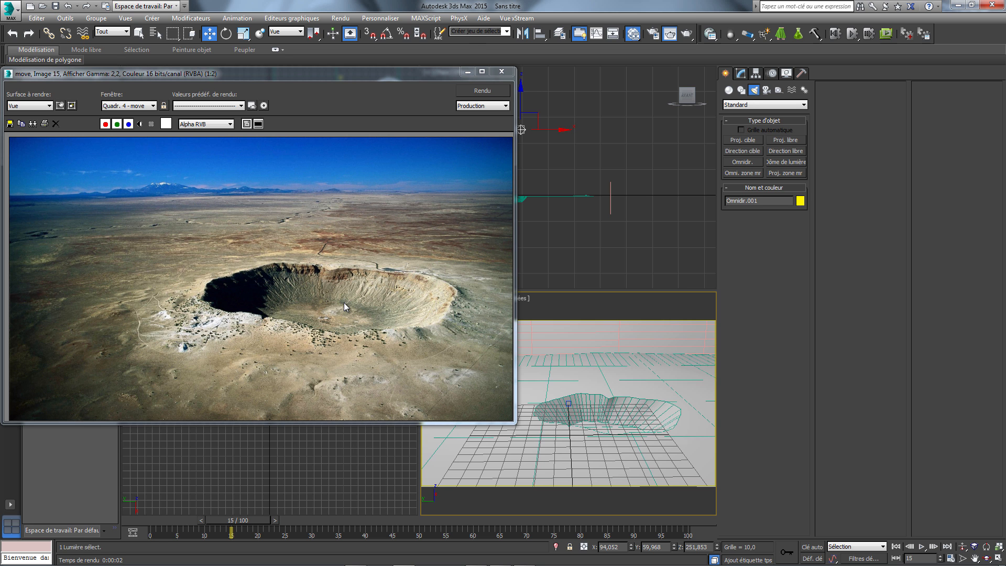
left_click(502, 71)
- Minimize 3ds Max and create a desktop folder named "tuto camera map per"
left_click(958, 5)
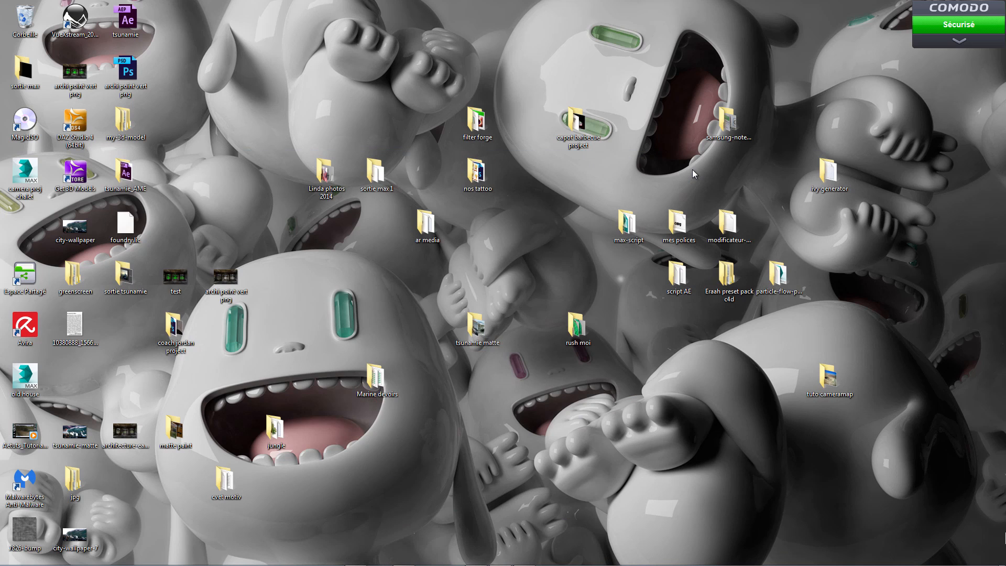
right_click(520, 240)
mouse_move(436, 345)
left_click(306, 344)
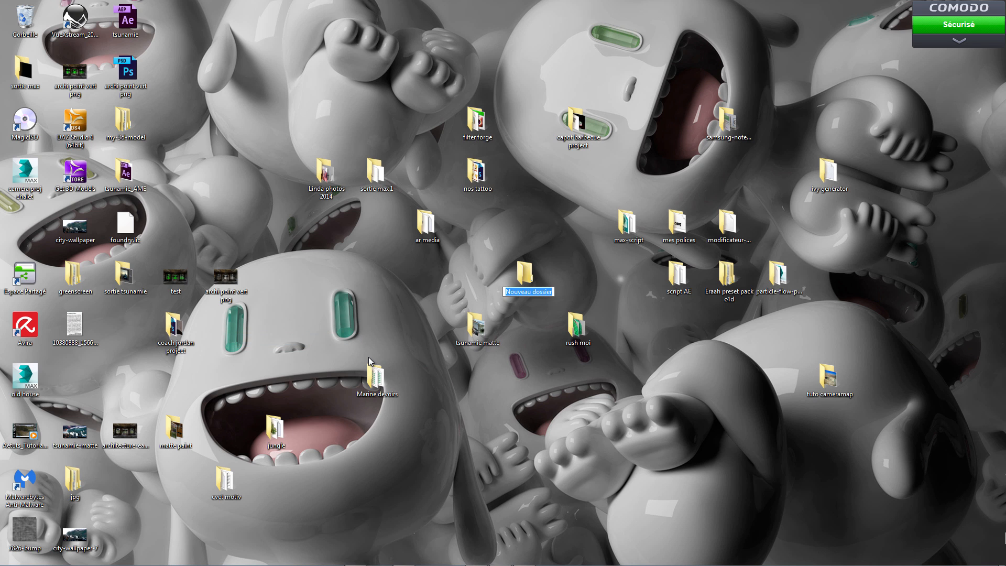
key("BackSpace")
type("tuto camera map pe")
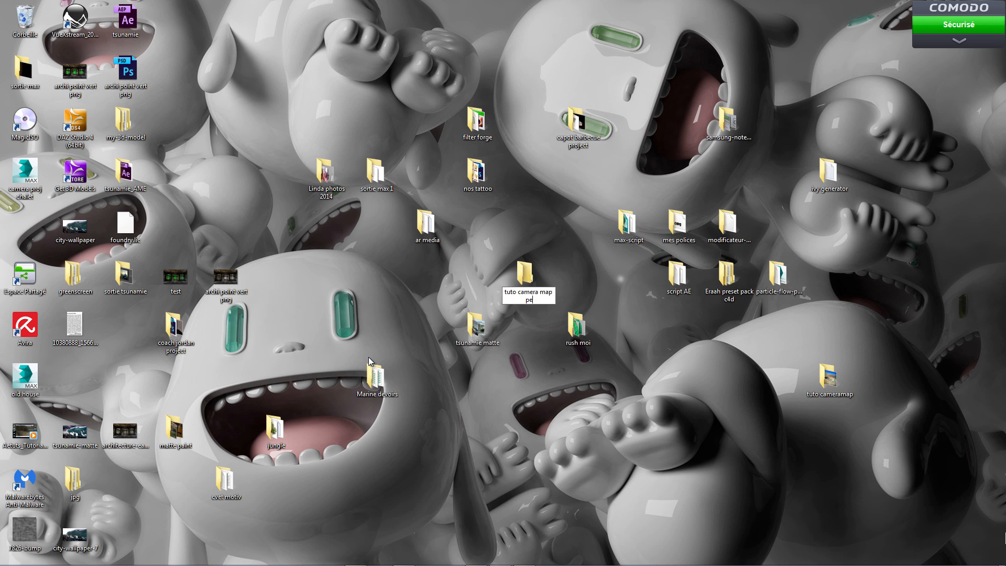
type("r")
key("Return")
- Switch back to 3ds Max, clear the selection and maximize the move camera view at frame 0
mouse_move(439, 564)
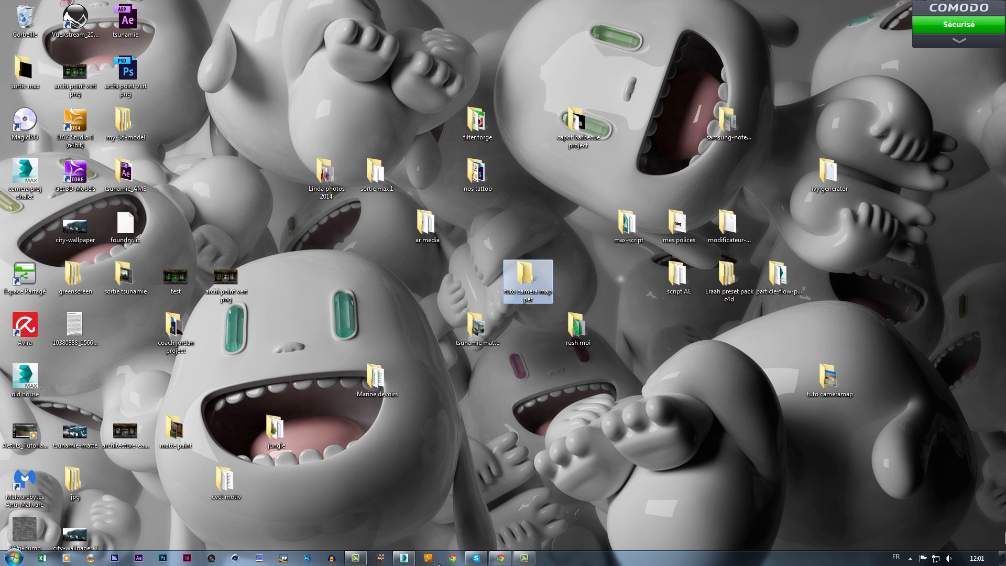
left_click(403, 558)
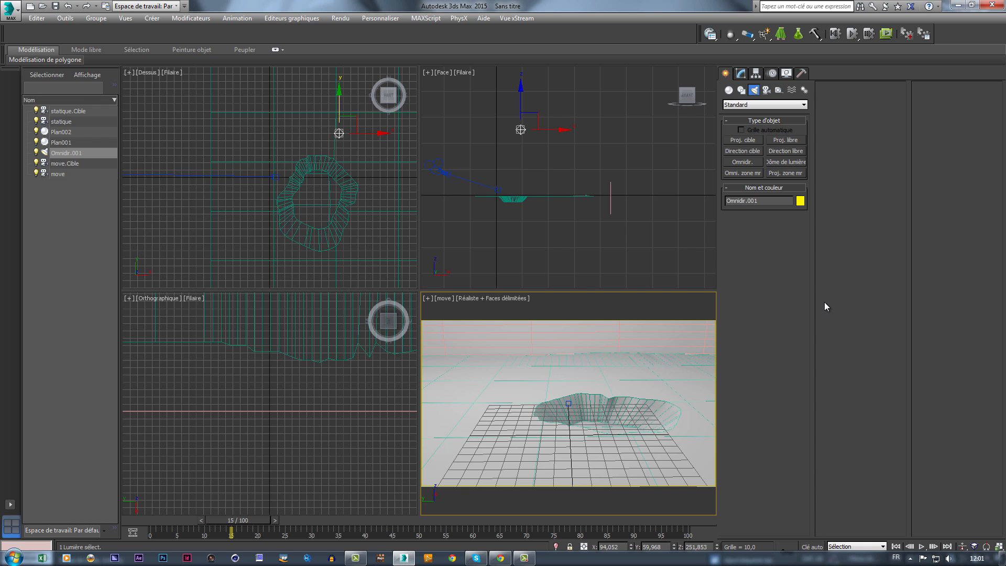
left_click(589, 307)
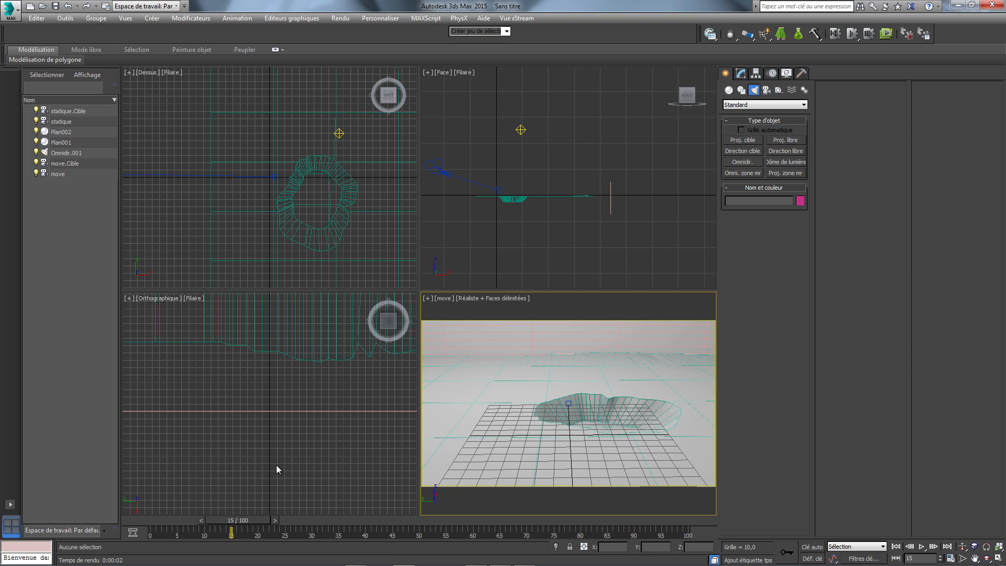
left_click_drag(239, 520, 136, 519)
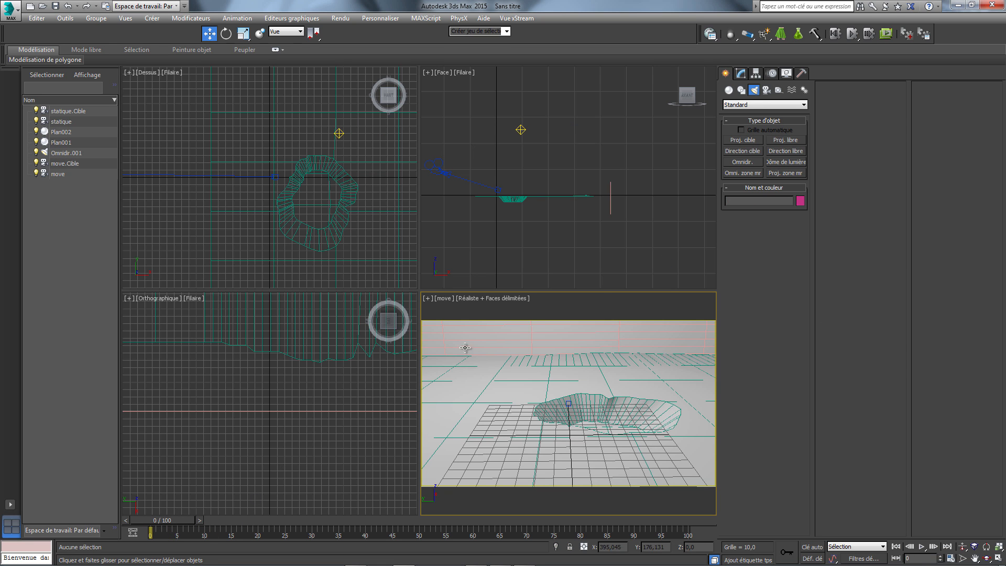
key("alt+w")
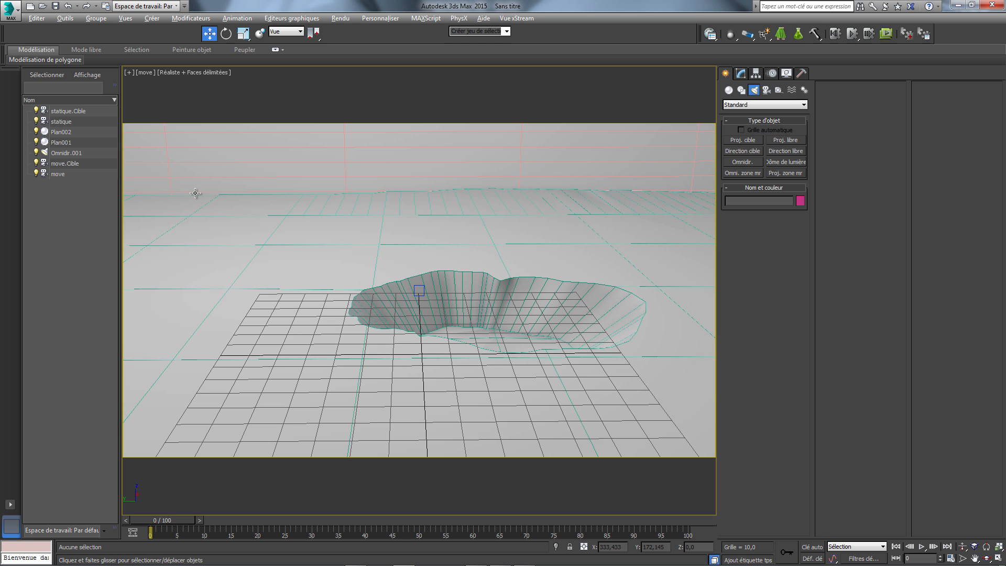
- Turn on Auto Key and dolly the move camera closer to the crater at frame 49
left_click(812, 547)
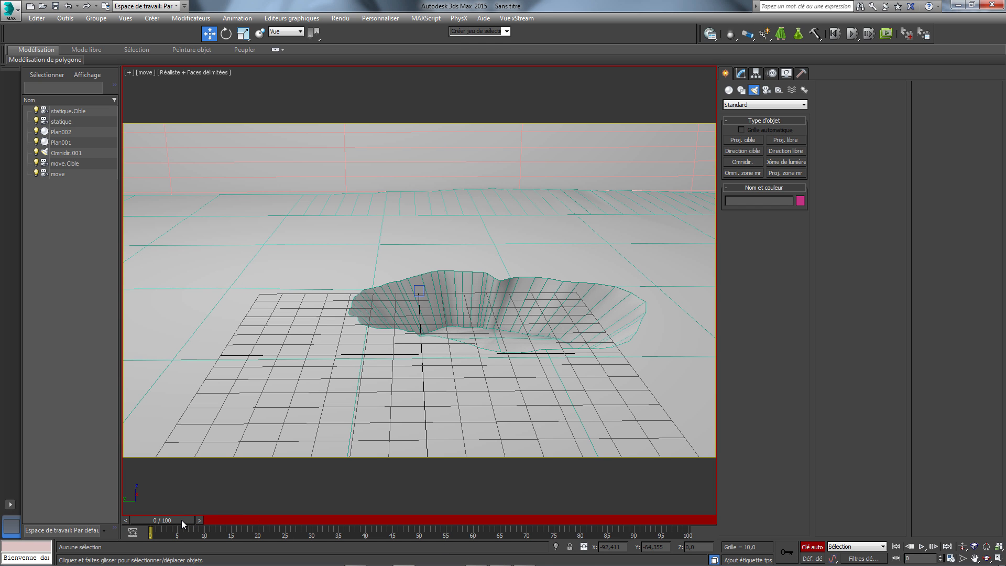
left_click_drag(182, 520, 430, 523)
key("w")
left_click(962, 547)
left_click_drag(573, 349, 573, 336)
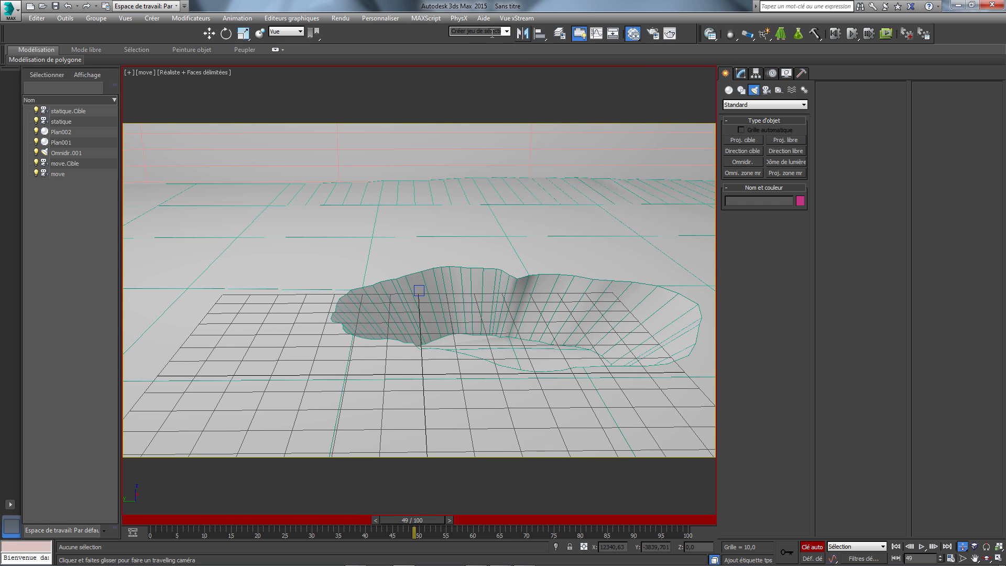
- Render frame 49 of the move camera view from the closer position and from a pulled-back one for comparison
left_click(688, 34)
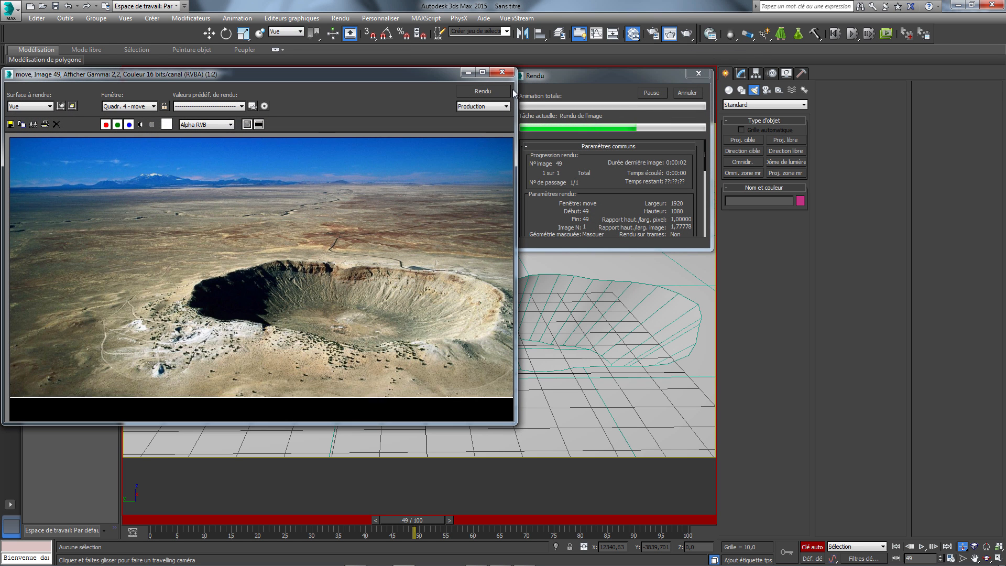
left_click(500, 74)
scroll(592, 272, "down", 3)
left_click(688, 33)
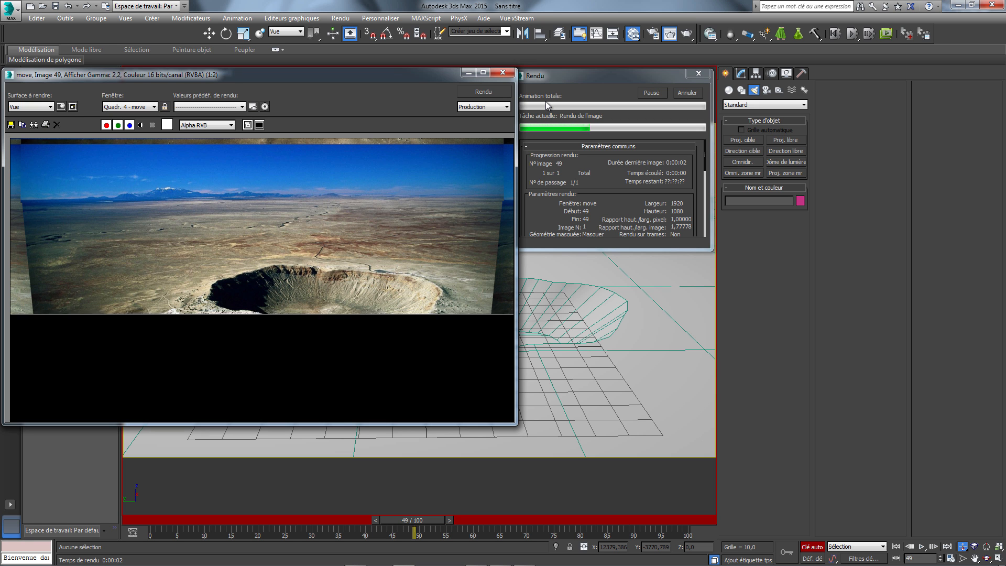
left_click(503, 73)
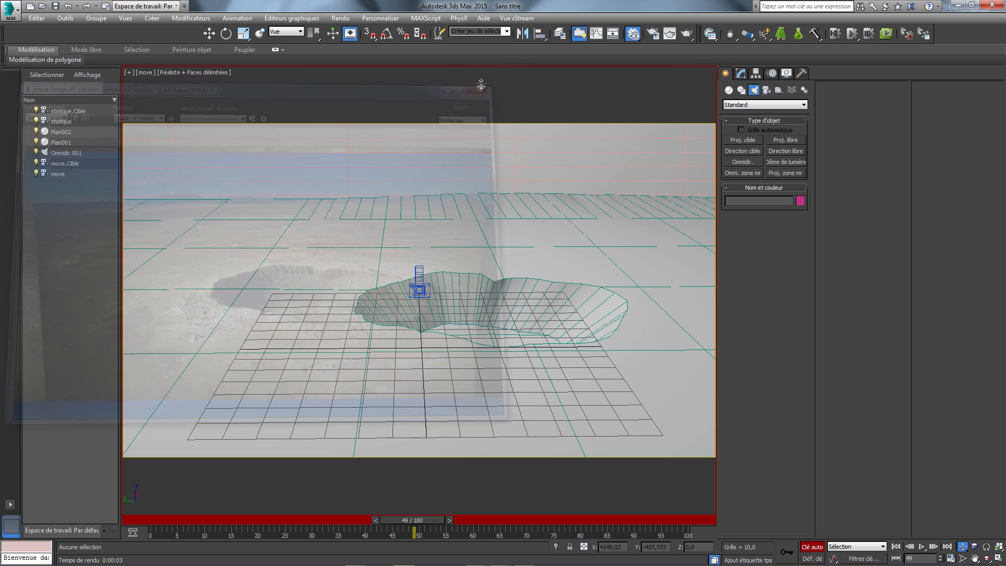
scroll(606, 210, "up", 3)
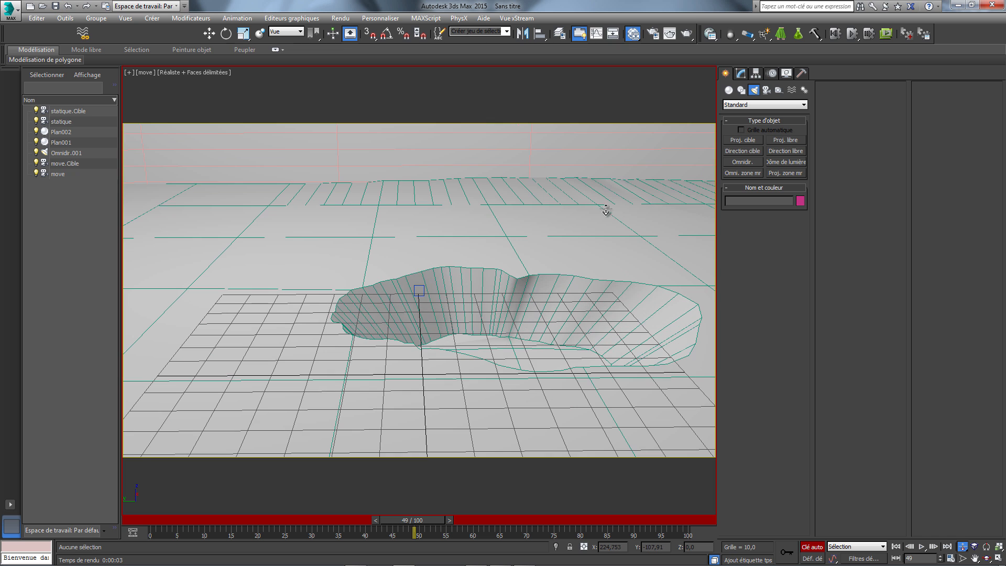
- Scrub the timeline between frames 0 and 36 to review the move camera's forward motion
left_click_drag(431, 521, 50, 500)
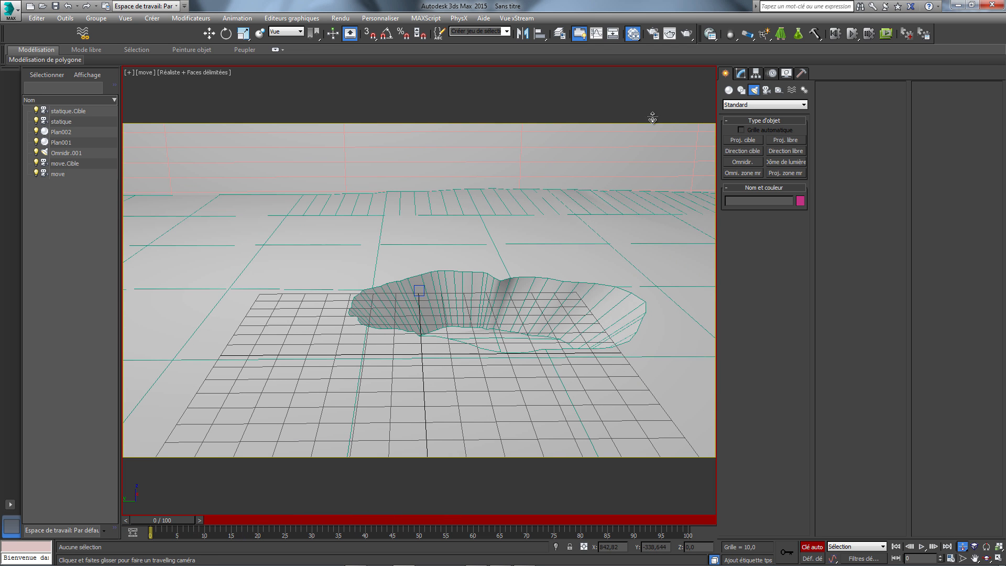
left_click_drag(178, 519, 359, 540)
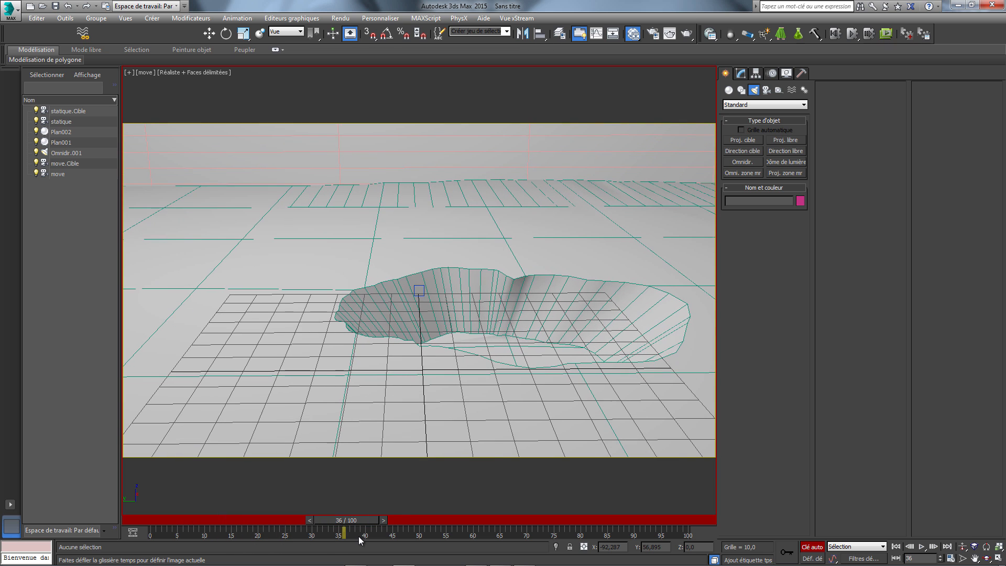
left_click(963, 546)
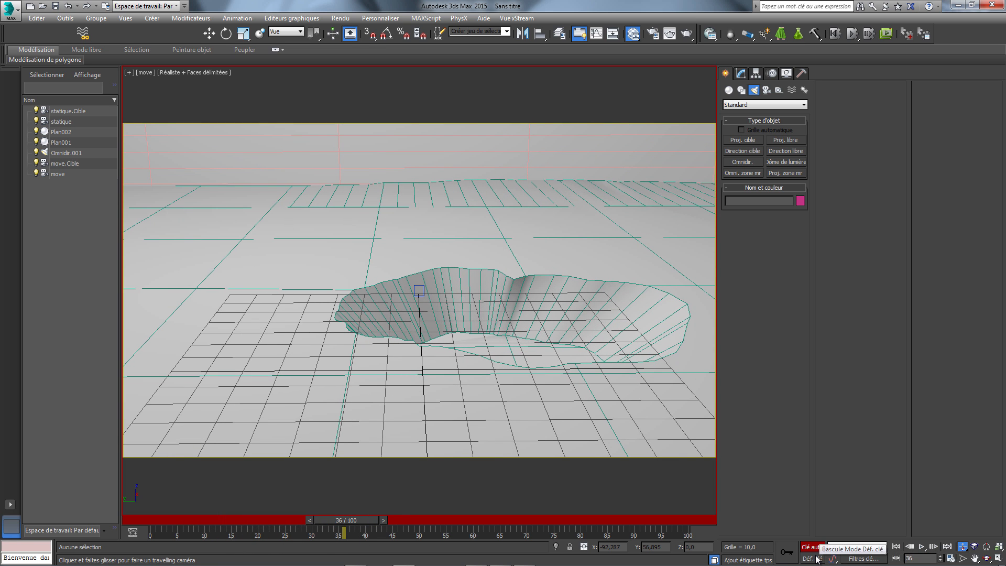
mouse_move(329, 520)
left_mouse_down()
mouse_move(368, 517)
mouse_move(327, 519)
left_mouse_up()
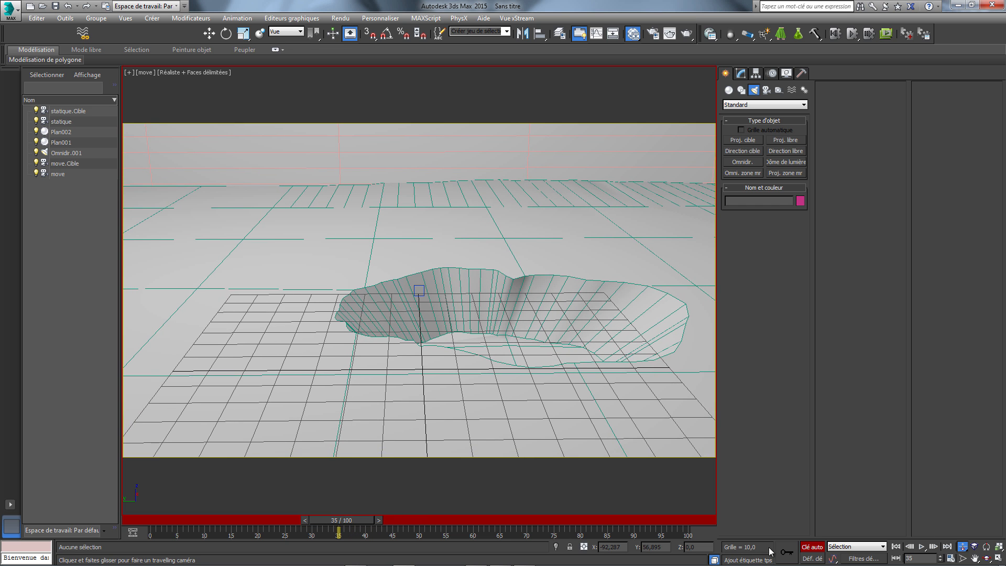
- Switch from Auto Key to Set Key mode and return the timeline to frame 0
left_click(807, 559)
left_click_drag(355, 522, 109, 530)
key("ctrl+p")
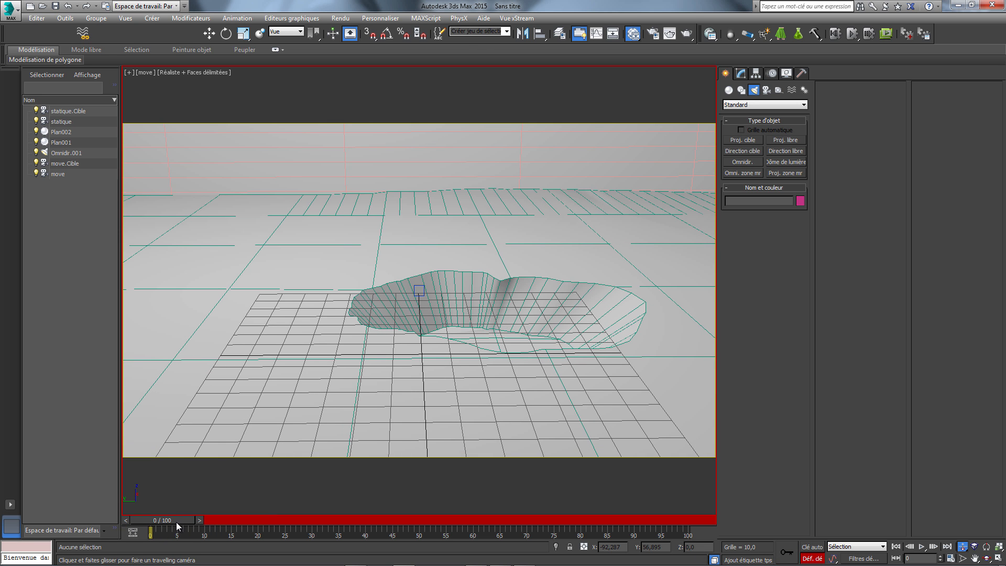
- Try trucking the move camera sideways at frame 62 and render the view to check the projection
left_click_drag(193, 519, 499, 531)
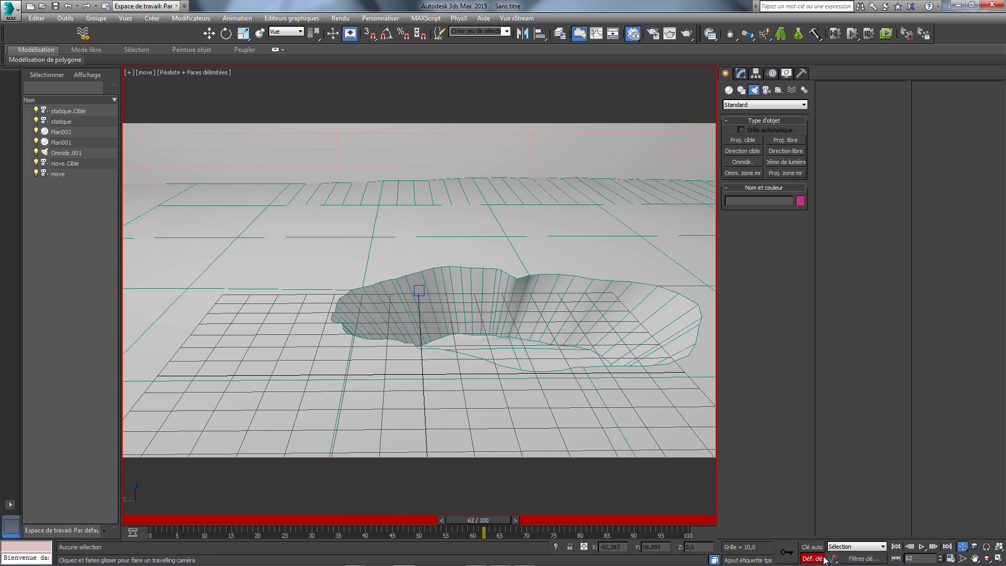
left_click(975, 559)
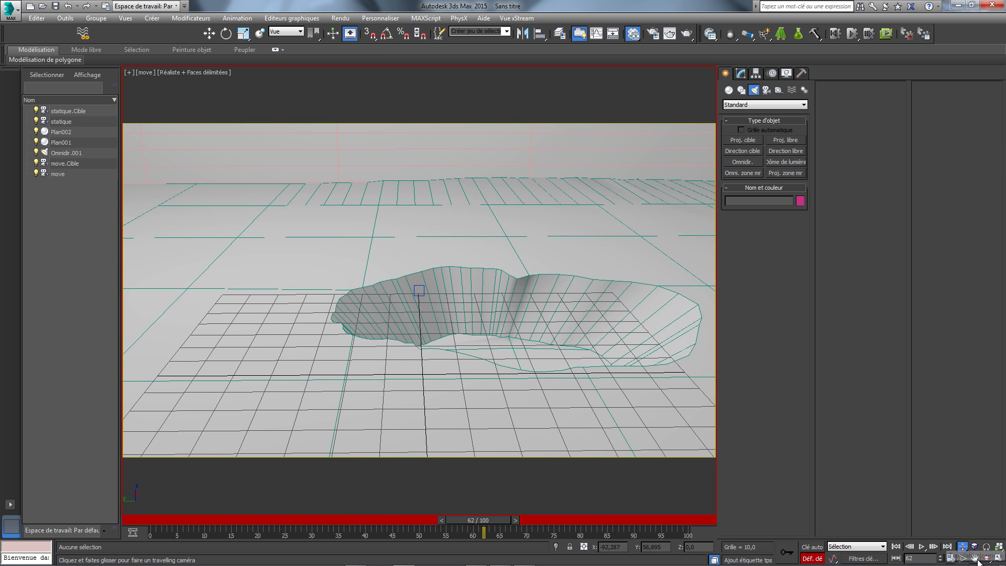
left_click_drag(599, 379, 581, 387)
left_click(686, 35)
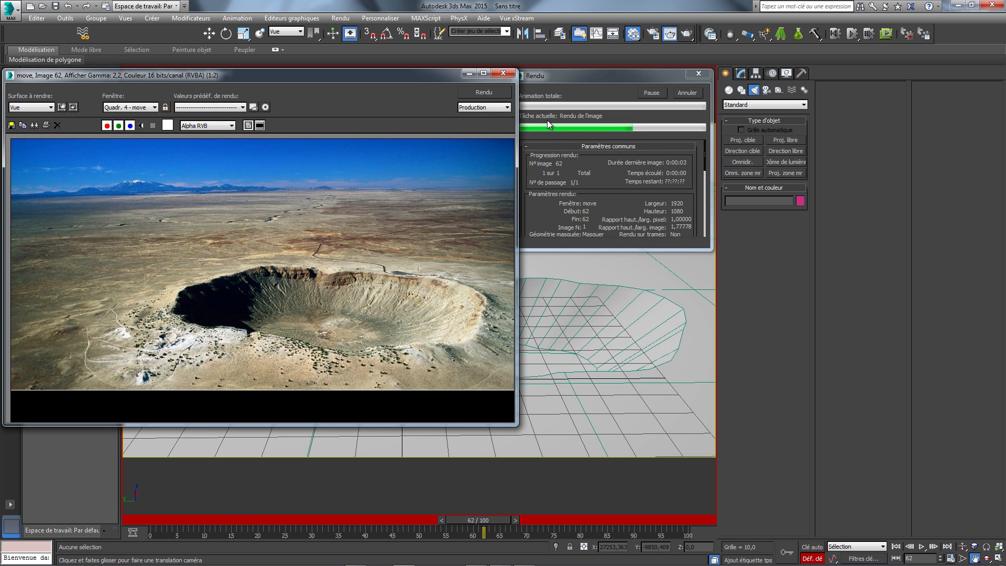
left_click(503, 73)
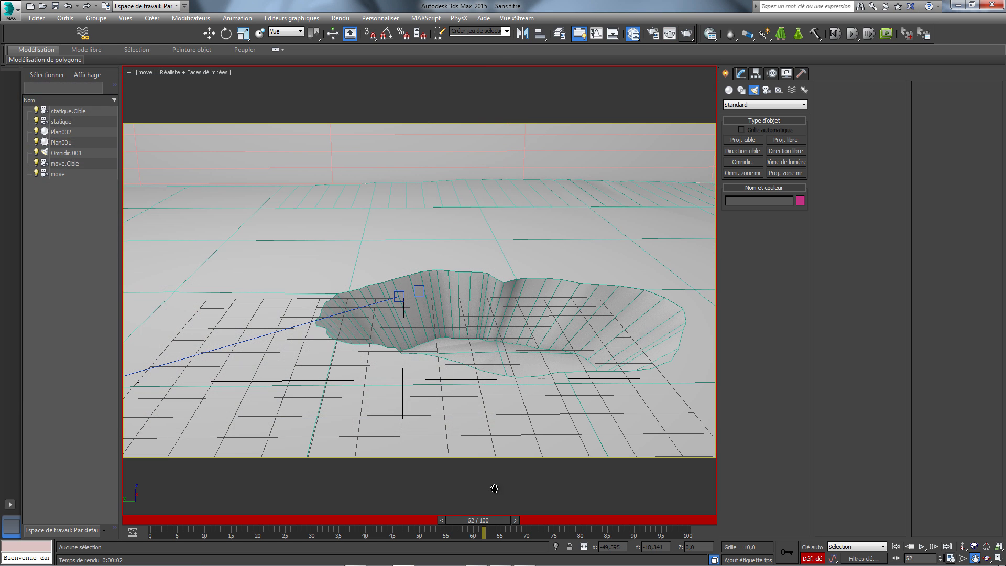
- Try trucking the move camera at frame 82 and orbiting it at frame 75, and render the orbited view
left_click_drag(483, 526, 582, 520)
left_click_drag(642, 411, 679, 486)
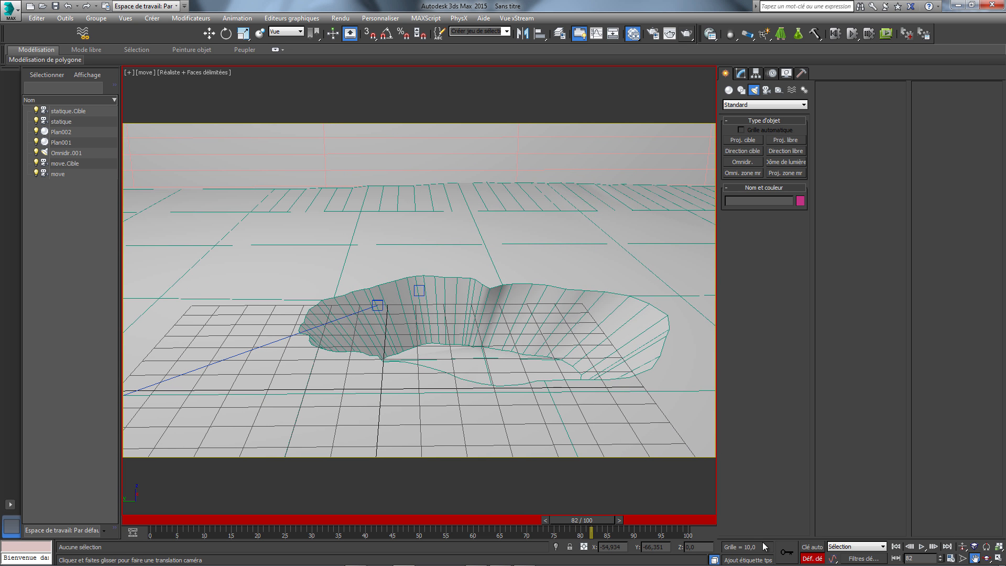
left_click_drag(592, 521, 559, 524)
left_click(986, 559)
left_click_drag(461, 359, 463, 360)
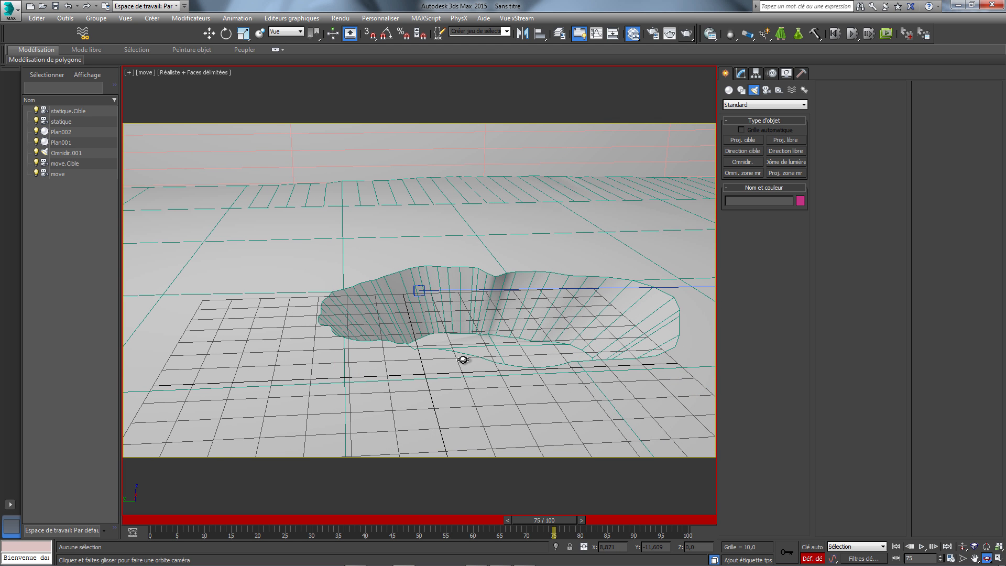
left_click(686, 32)
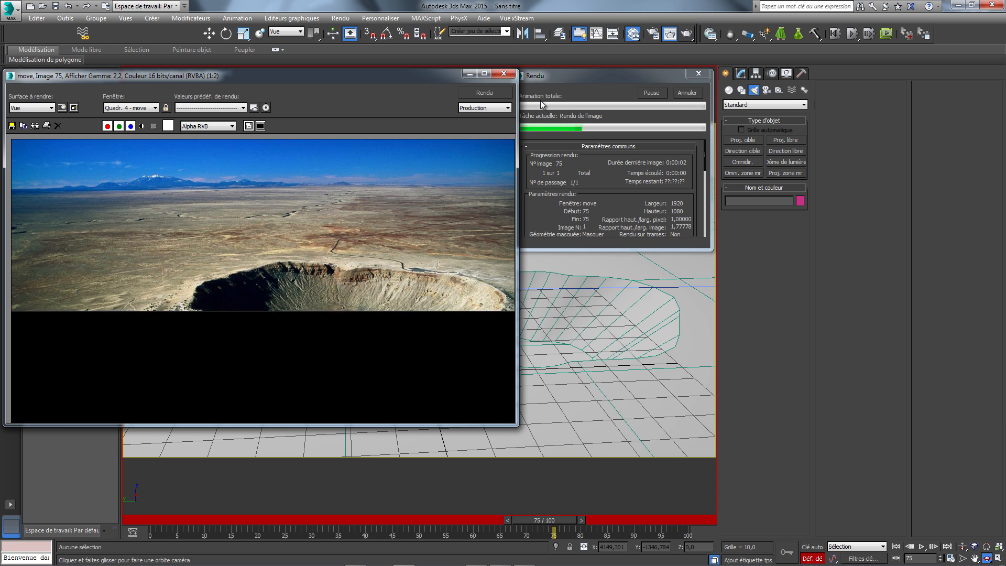
left_click(506, 75)
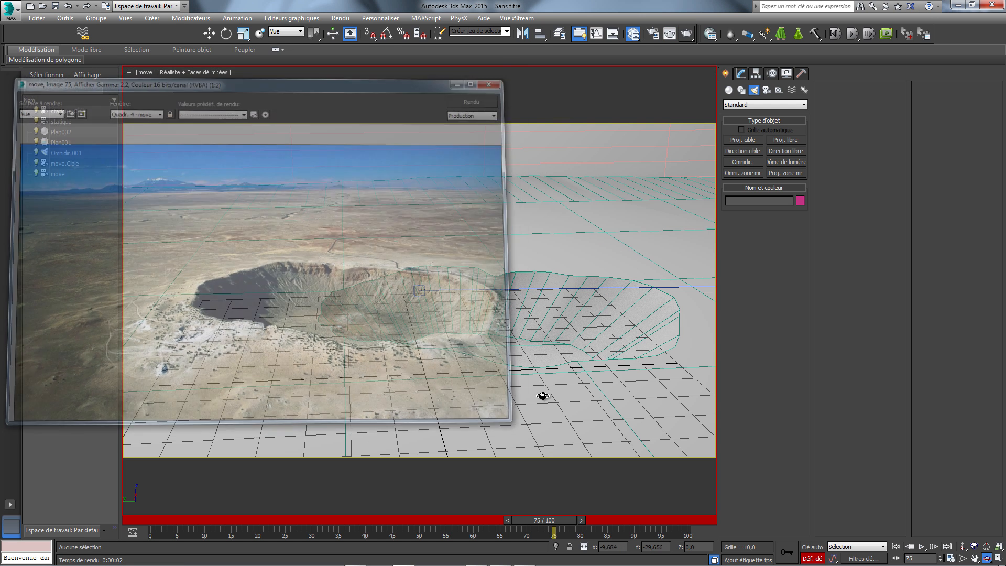
- Truck the move camera at frame 79 with Auto Key on and render the view to check the projection
left_click_drag(545, 522, 465, 522)
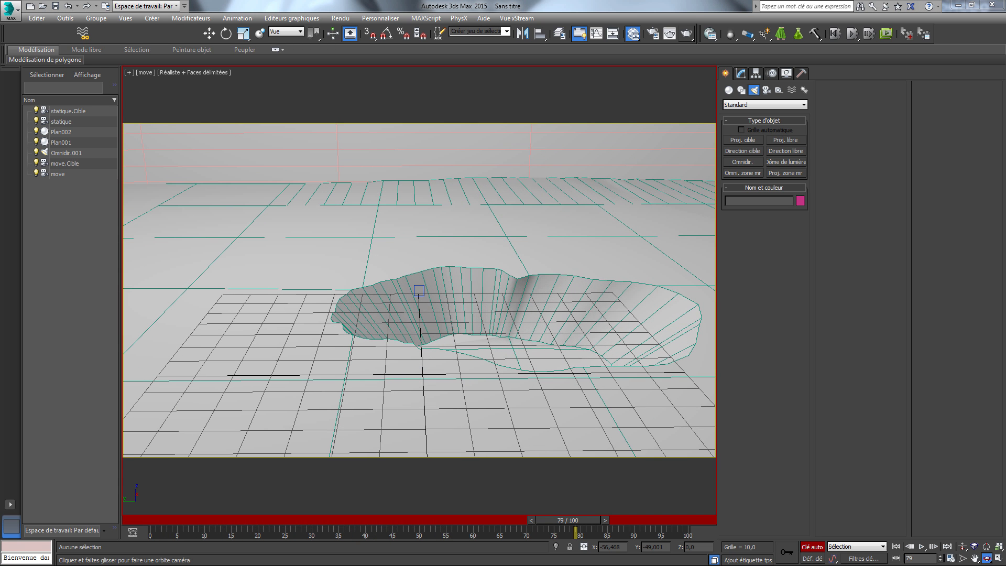
left_click(975, 558)
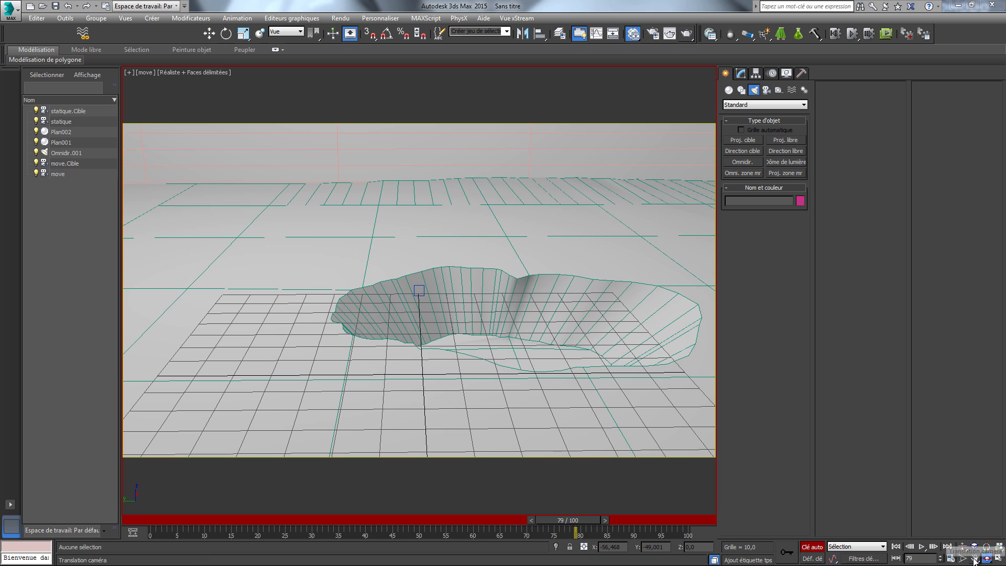
left_click_drag(631, 328, 558, 356)
left_click(687, 35)
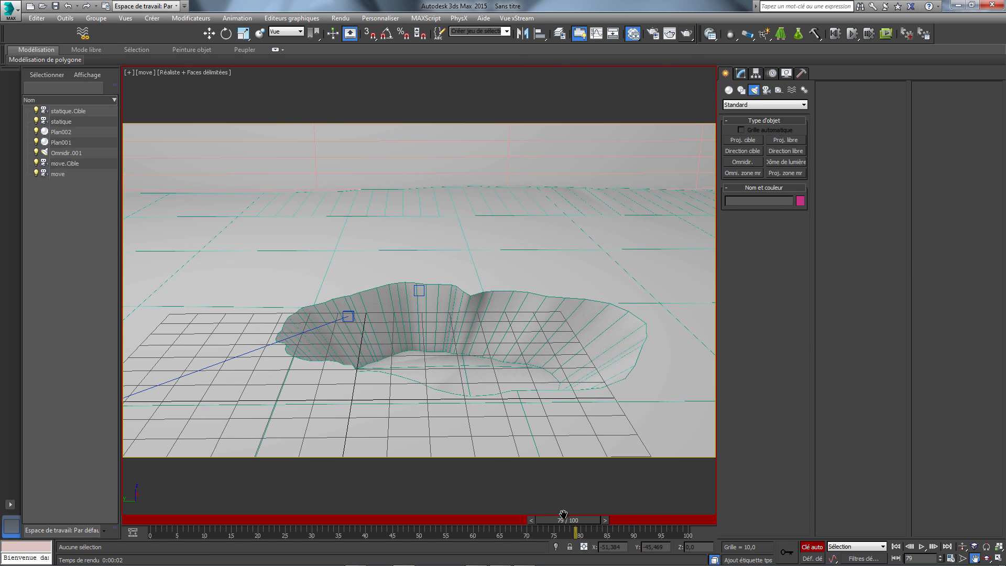
- Dolly the move camera back and then slightly forward at frame 100, rendering the view after each adjustment
left_click_drag(563, 514, 744, 538)
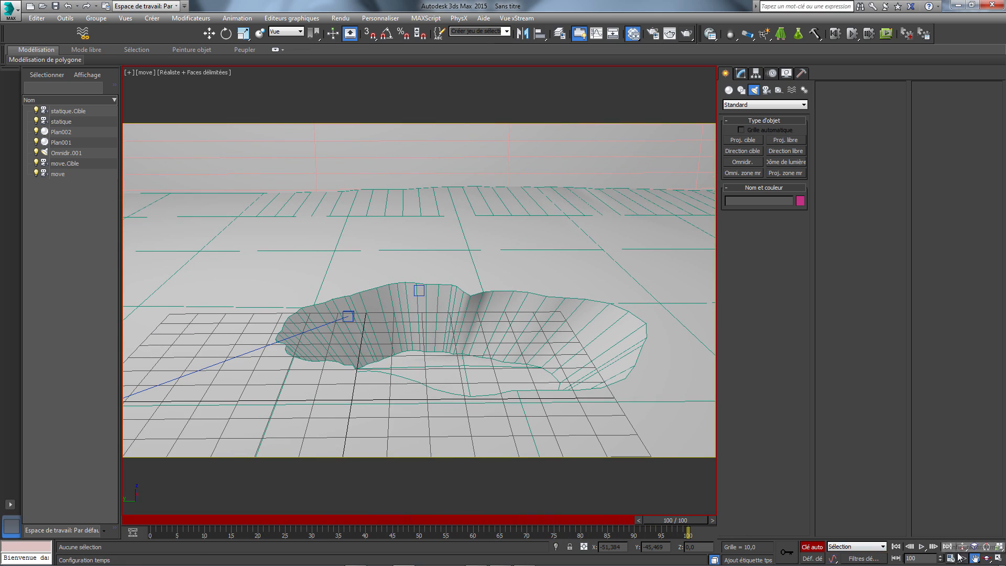
left_click_drag(523, 355, 521, 374)
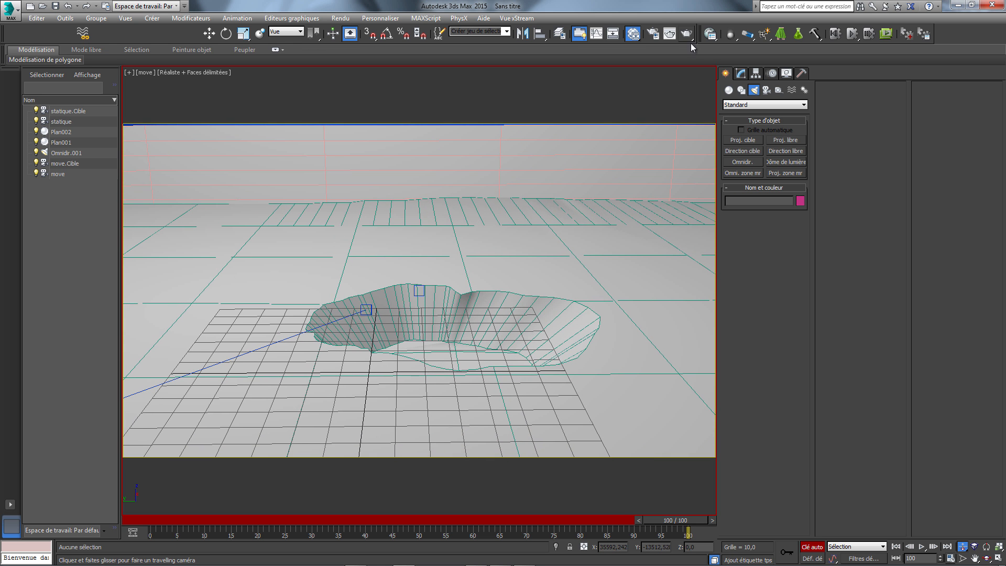
key("shift+q")
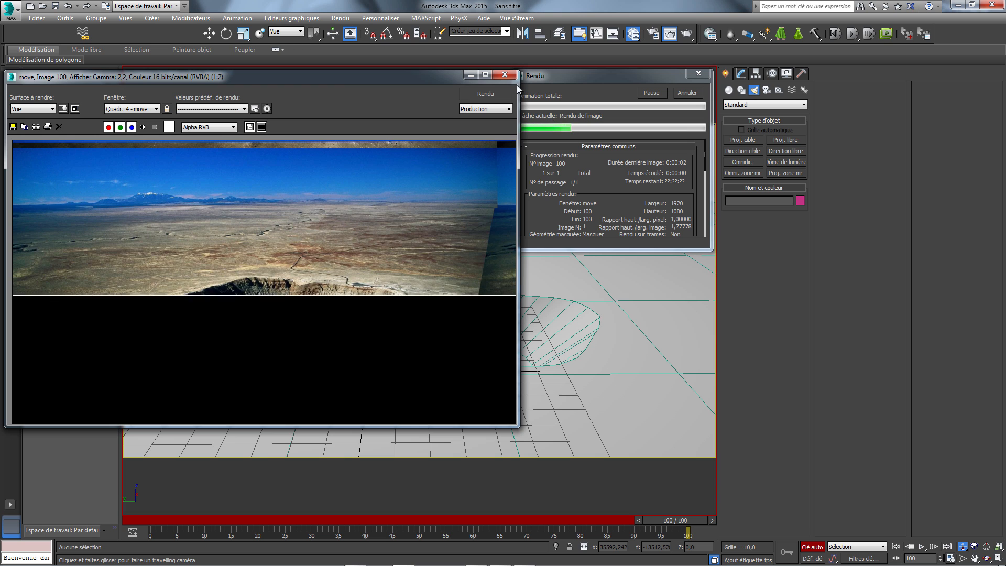
left_click(504, 76)
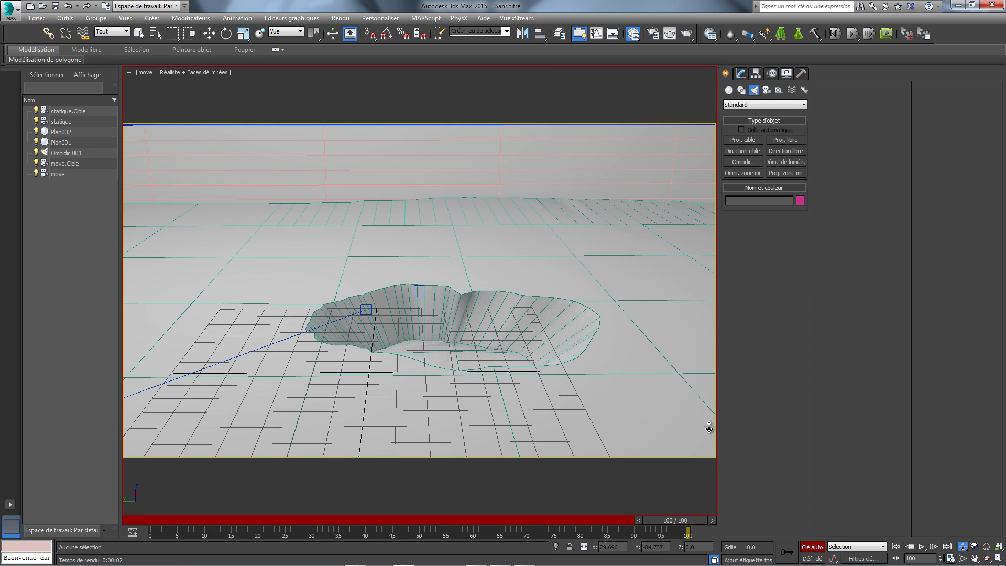
left_click_drag(517, 380, 517, 375)
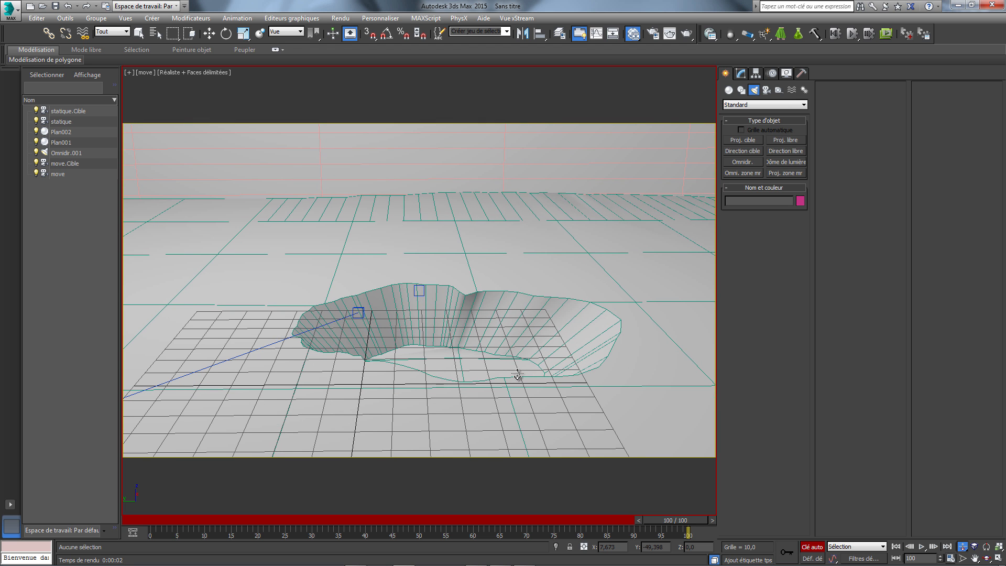
left_click(688, 34)
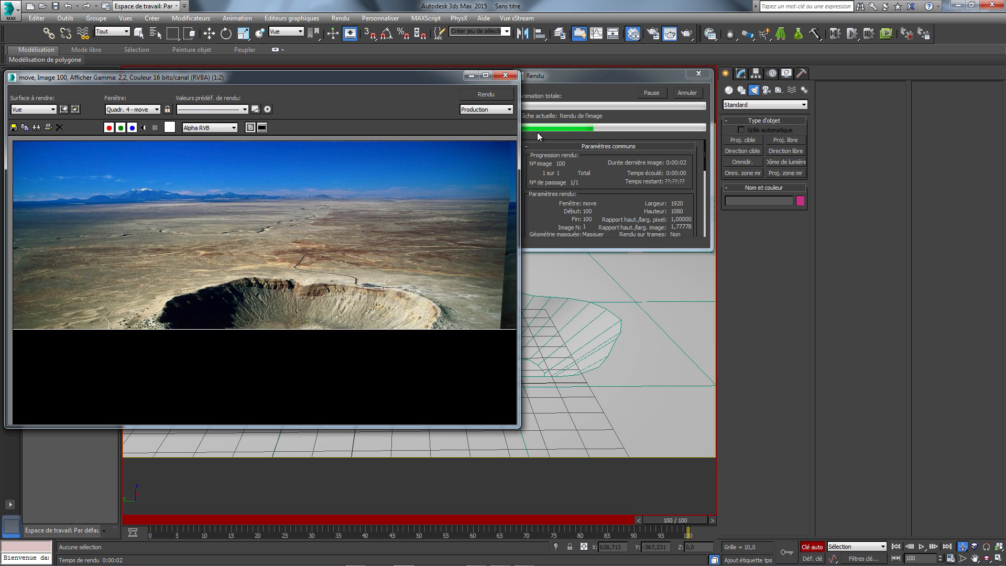
left_click(506, 75)
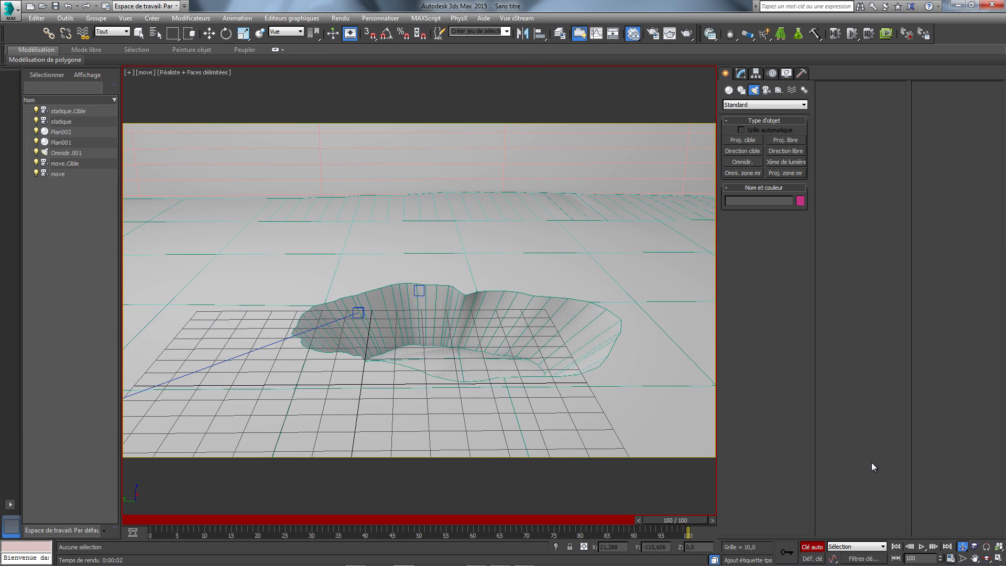
- Orbit the move camera slightly around its target at frame 83
left_click(987, 558)
left_click_drag(650, 523, 483, 530)
left_click_drag(545, 531, 567, 531)
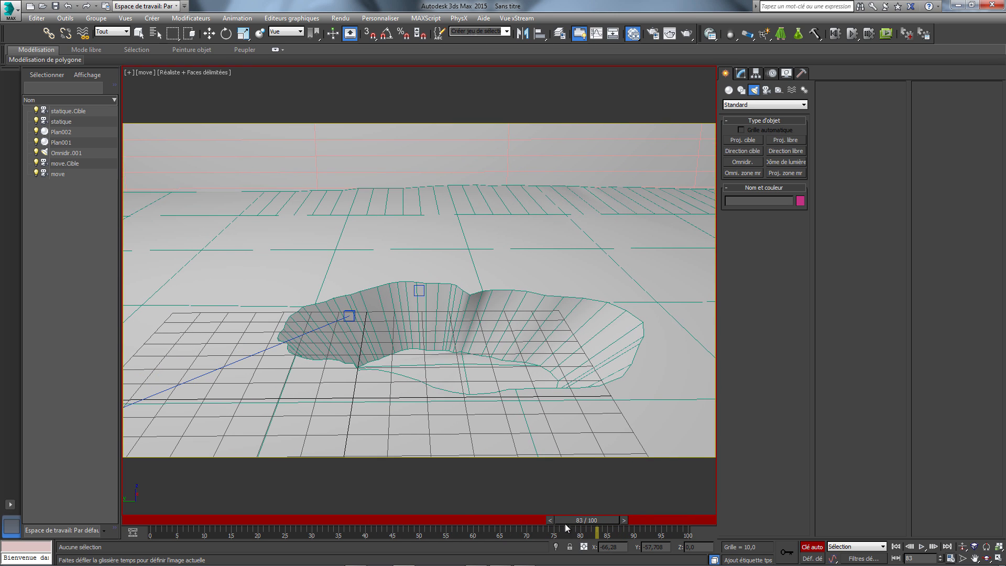
left_click_drag(489, 361, 484, 360)
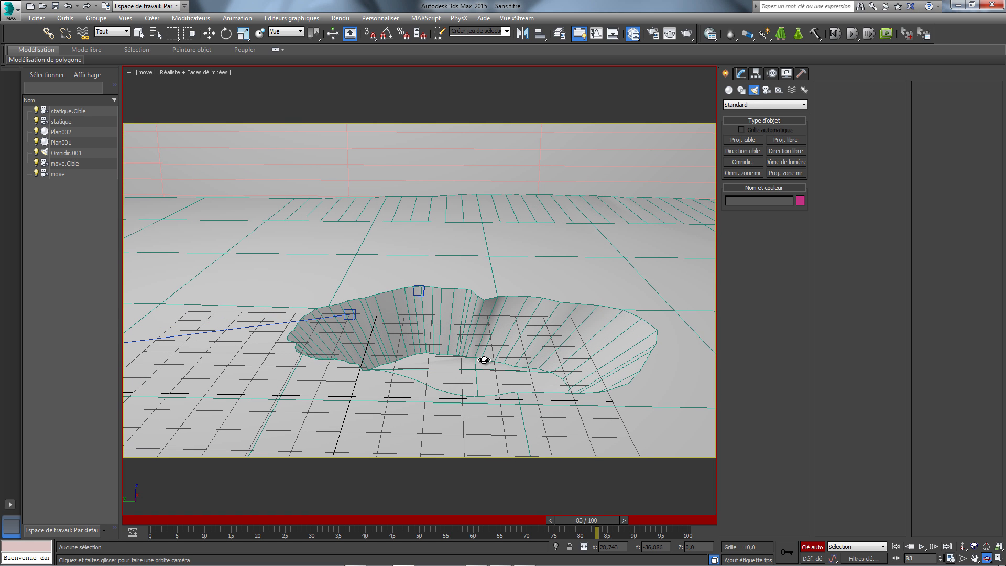
- Orbit the move camera slightly at frame 100 and render the view
left_click_drag(619, 522, 699, 532)
left_click_drag(551, 324, 546, 323)
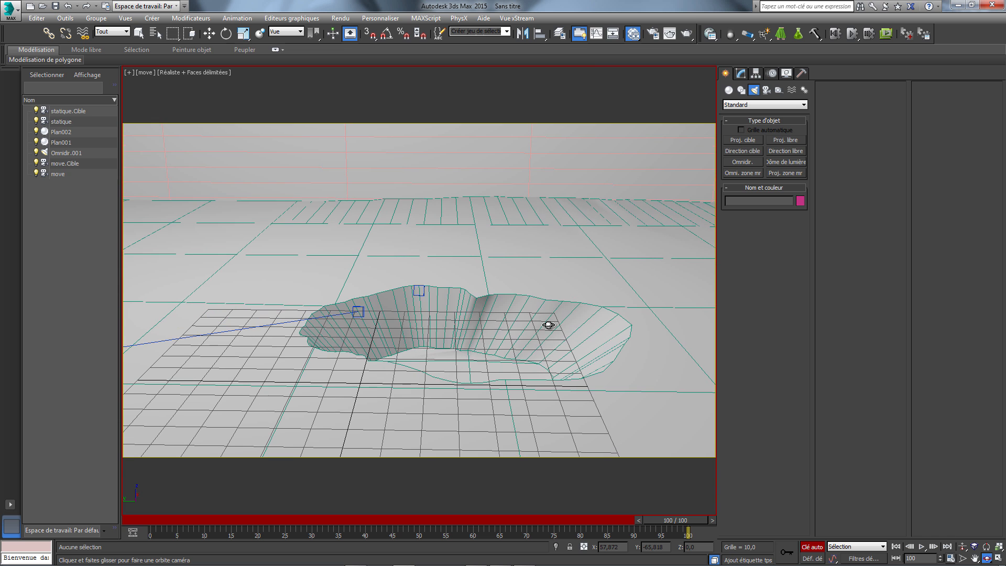
left_click(672, 32)
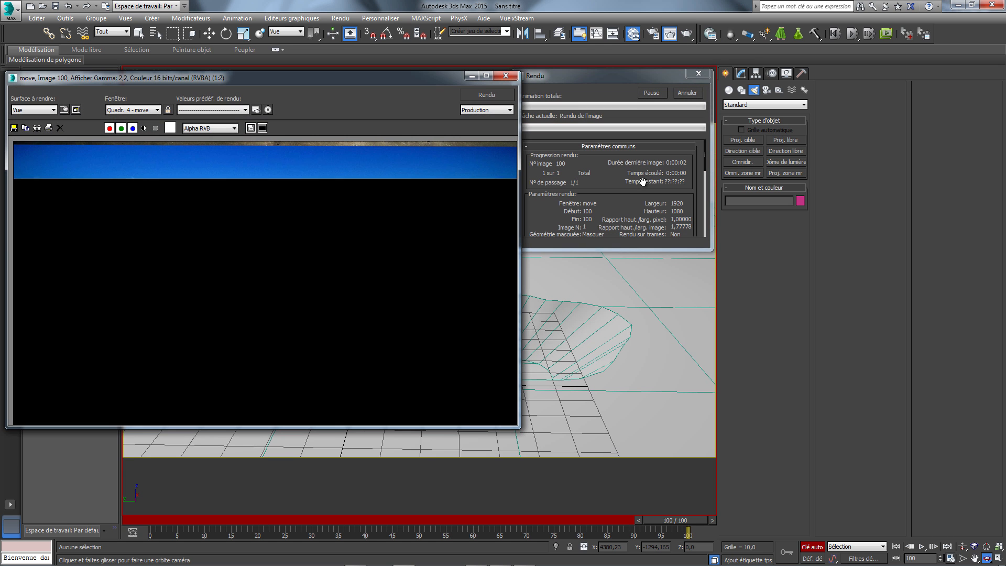
left_click(504, 76)
- Dolly the move camera closer to the crater at frame 100 and render the view at frame 61
left_click(964, 548)
left_click_drag(499, 364, 501, 353)
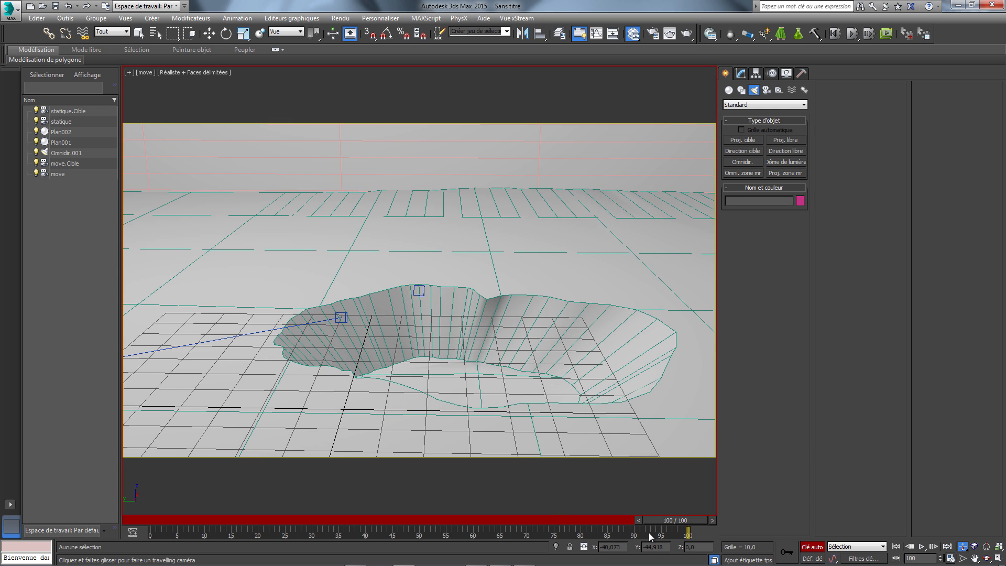
left_click_drag(662, 522, 474, 521)
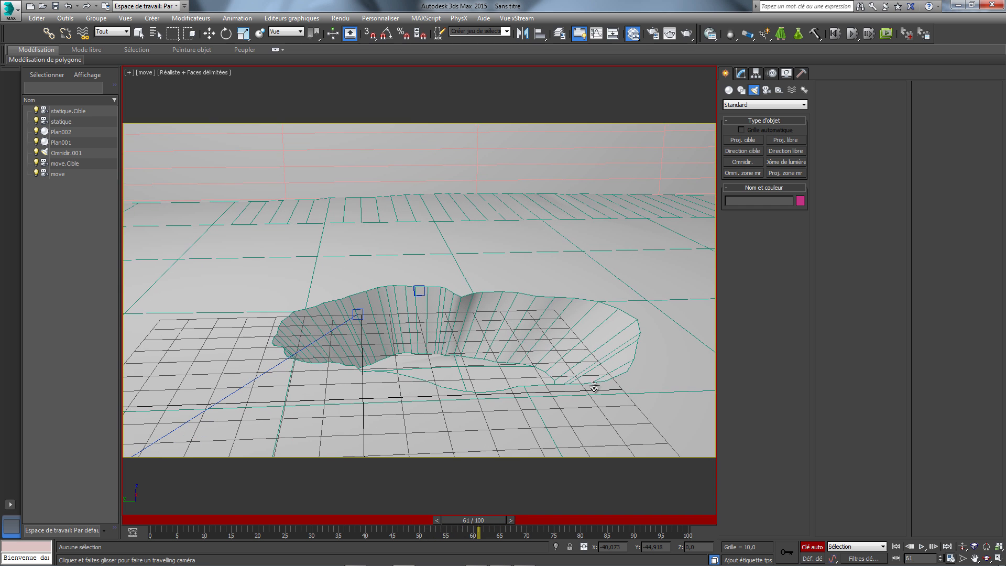
key("shift+q")
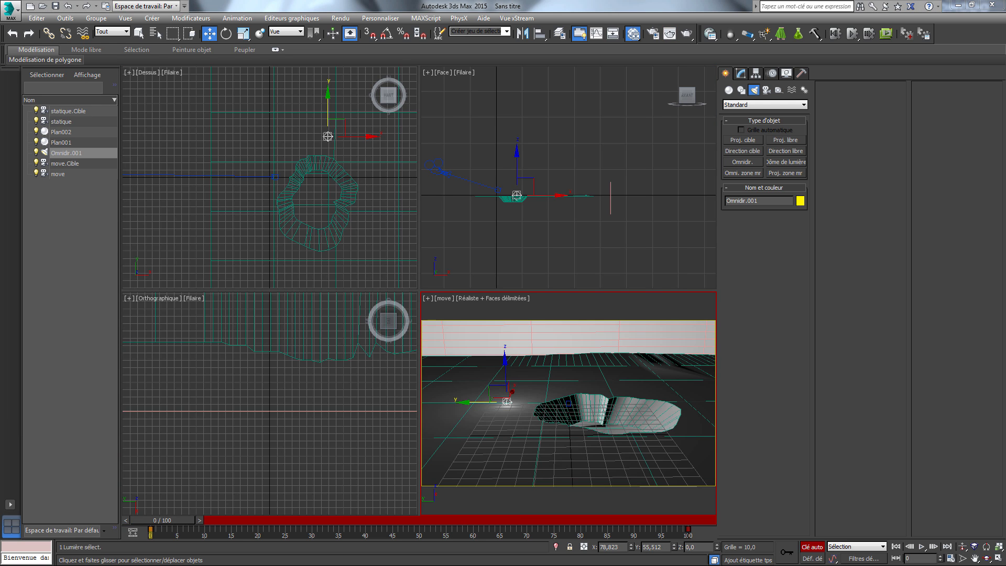
- Open the render setup and set the time output to the active time segment, frames 0 to 100
left_click_drag(169, 518, 159, 548)
key("w")
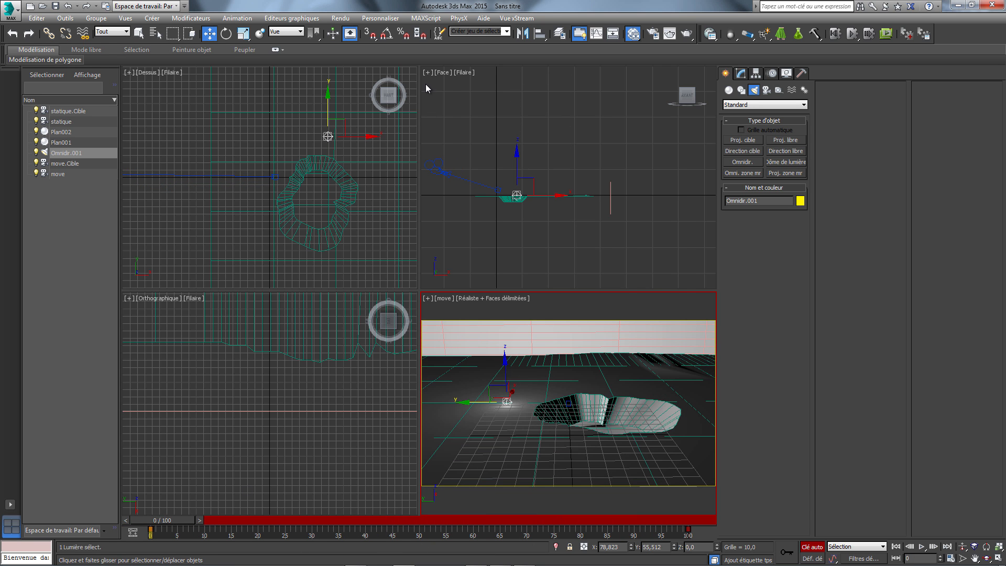
left_click(340, 17)
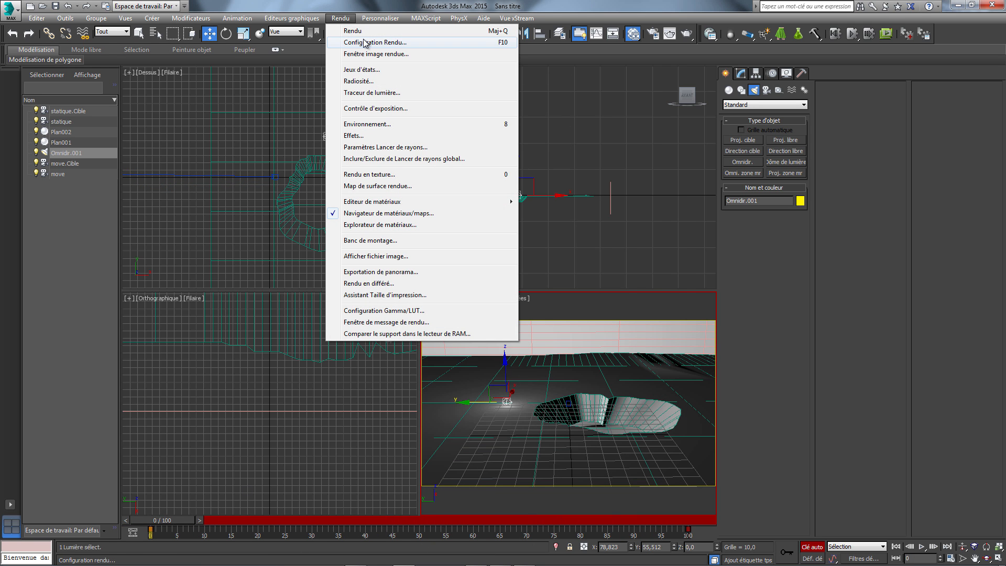
left_click(366, 39)
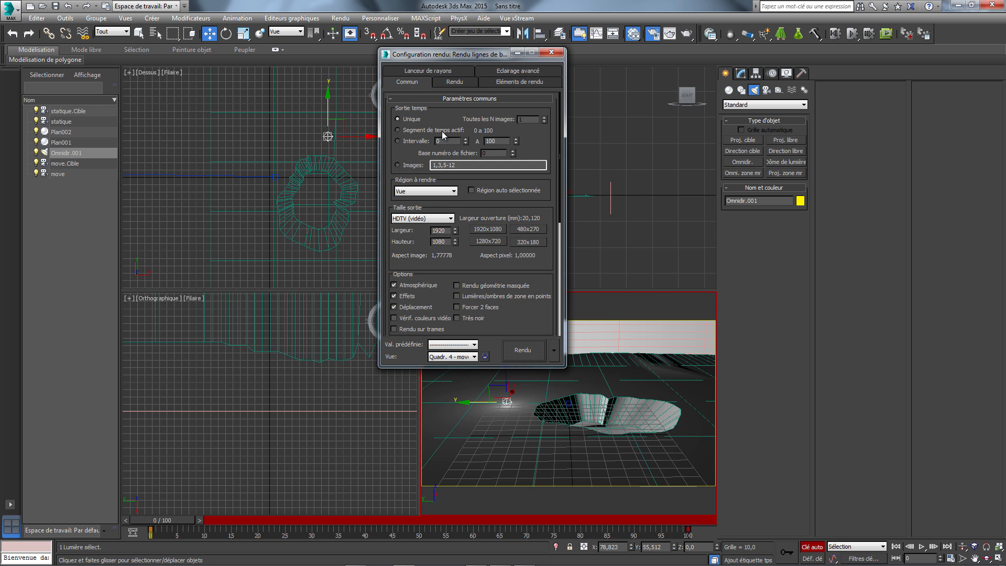
left_click(398, 130)
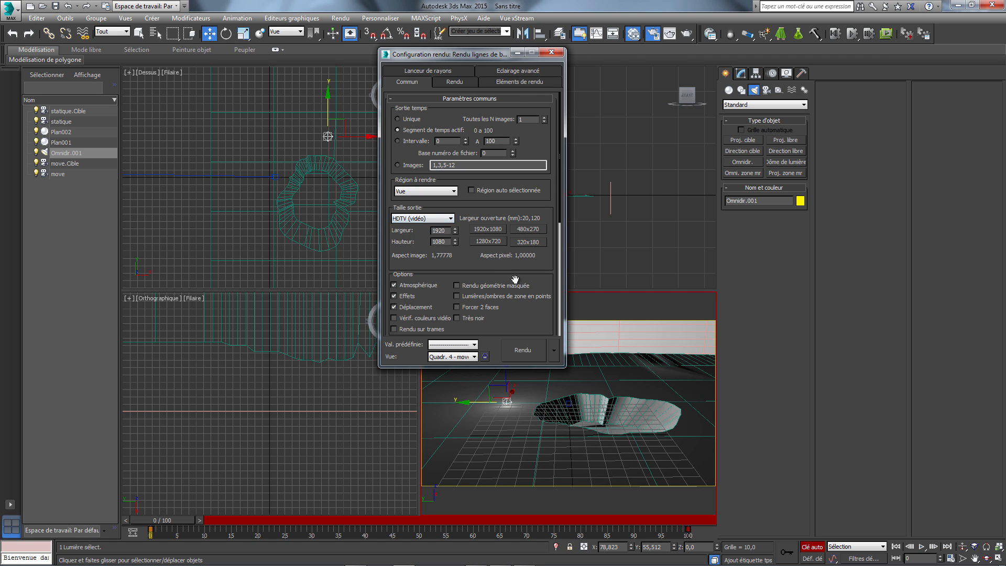
- Set the render output to an AVI file named "sortie max" in the desktop folder "tuto camera map per" and render the animation
left_click_drag(515, 280, 518, 142)
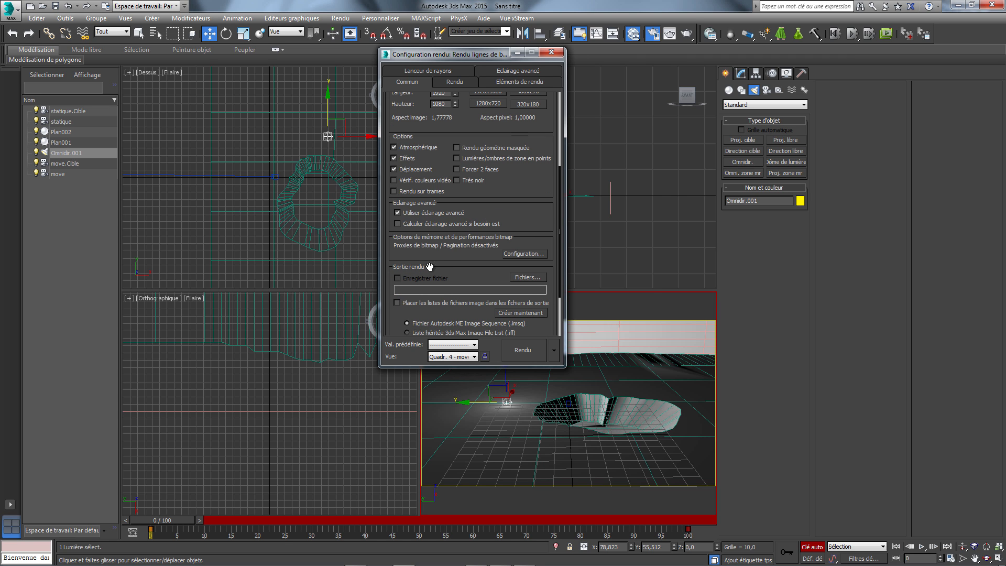
left_click(525, 278)
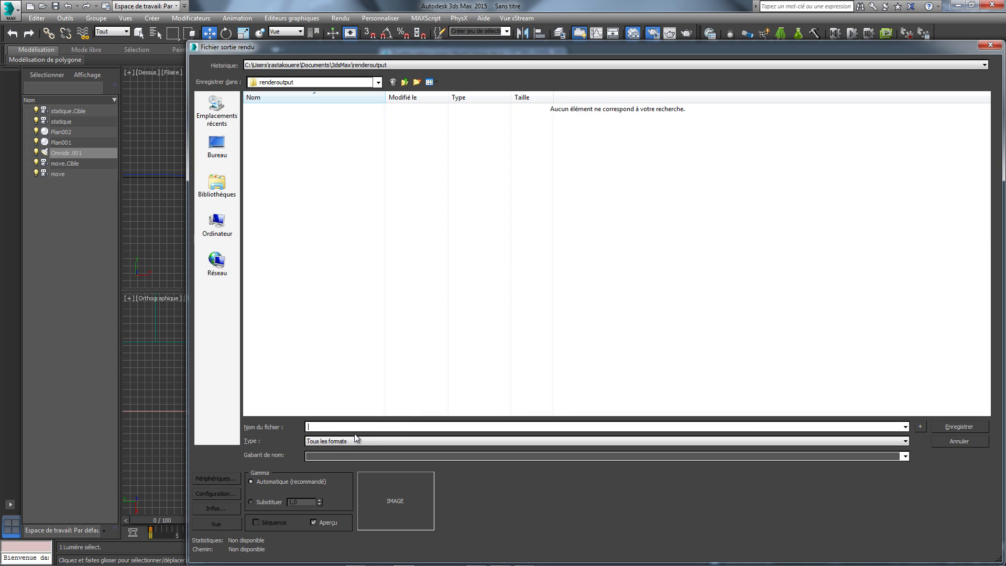
left_click(356, 439)
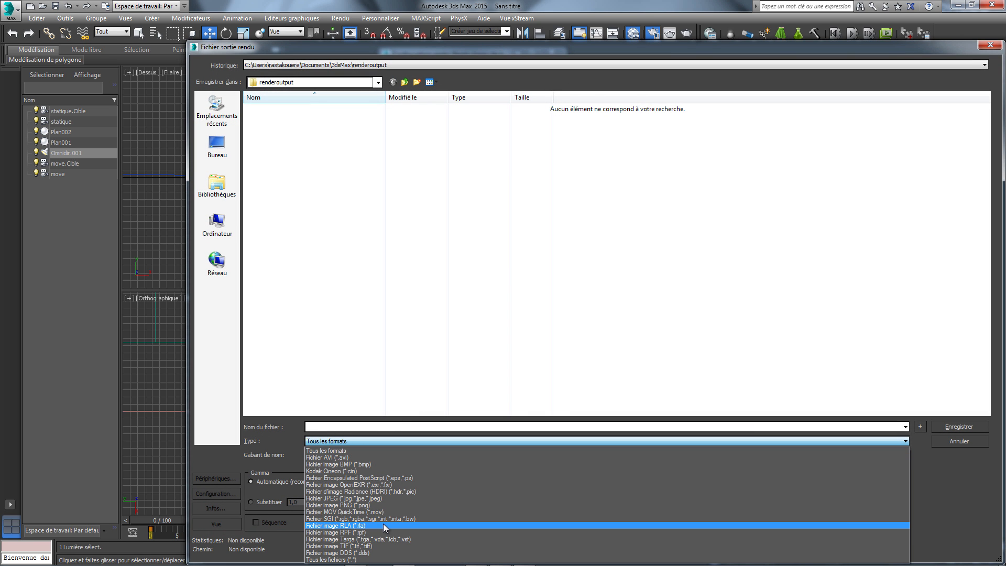
left_click(359, 457)
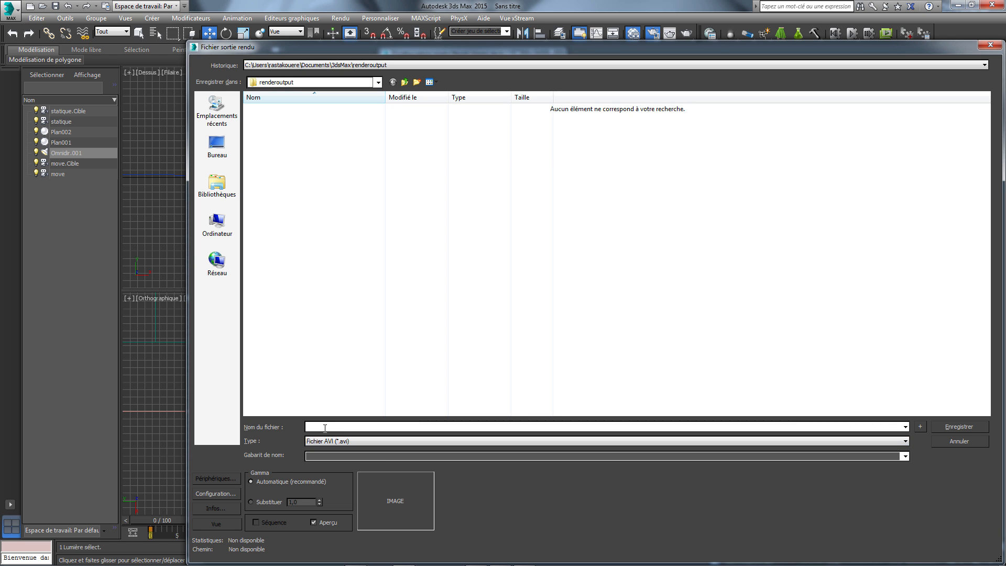
left_click(325, 428)
type("sortie max")
left_click(217, 148)
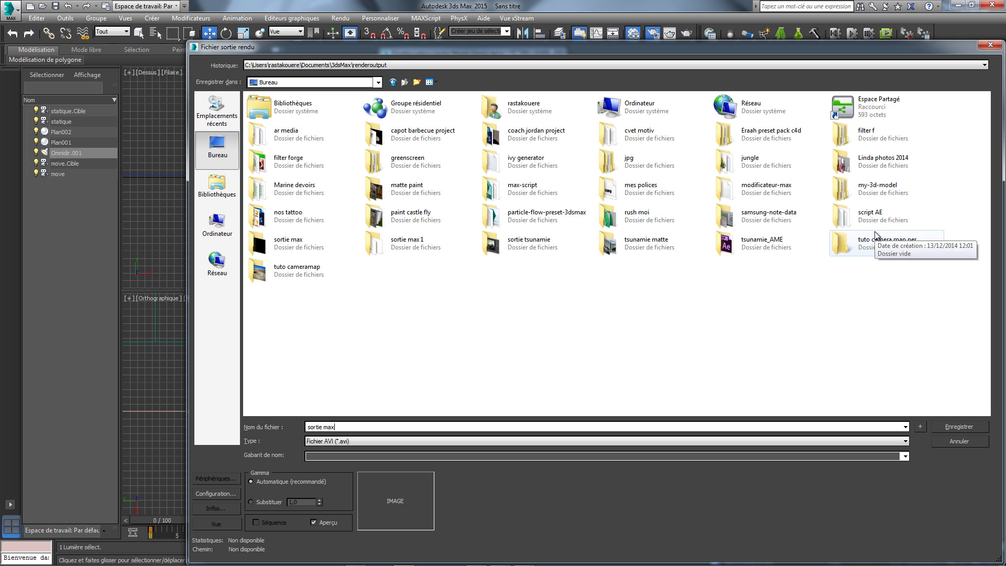
double_click(885, 243)
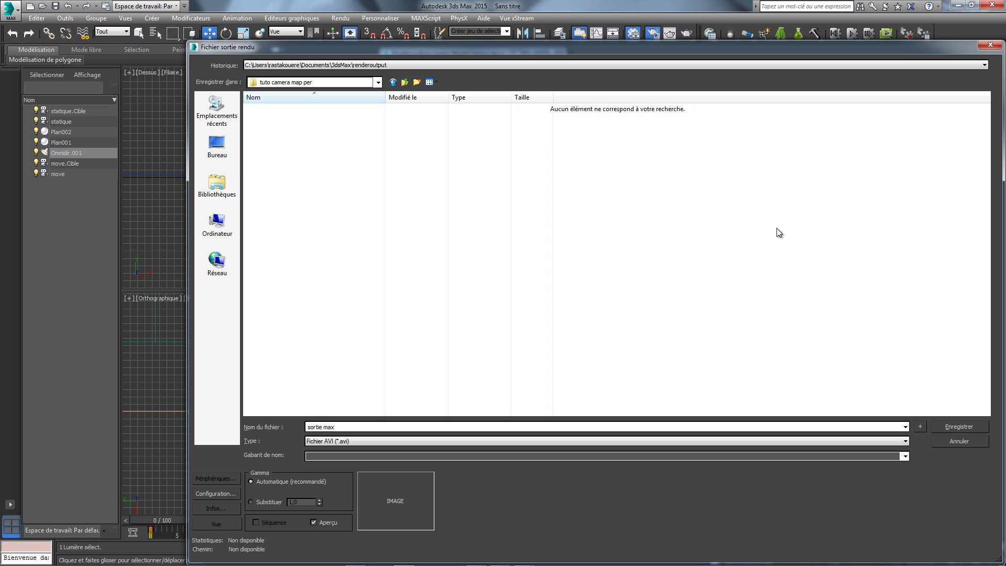
left_click(942, 425)
left_click(587, 360)
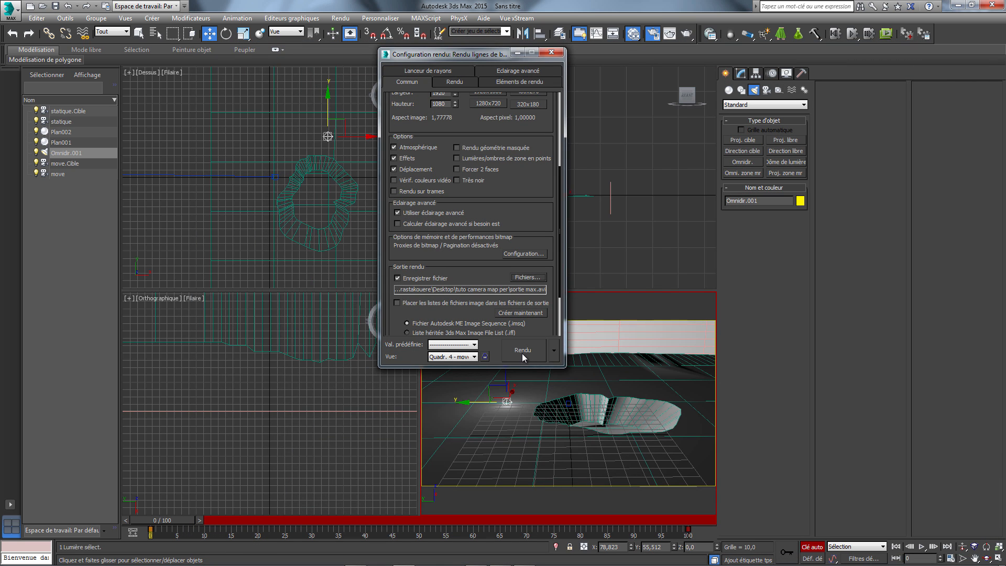
left_click(523, 355)
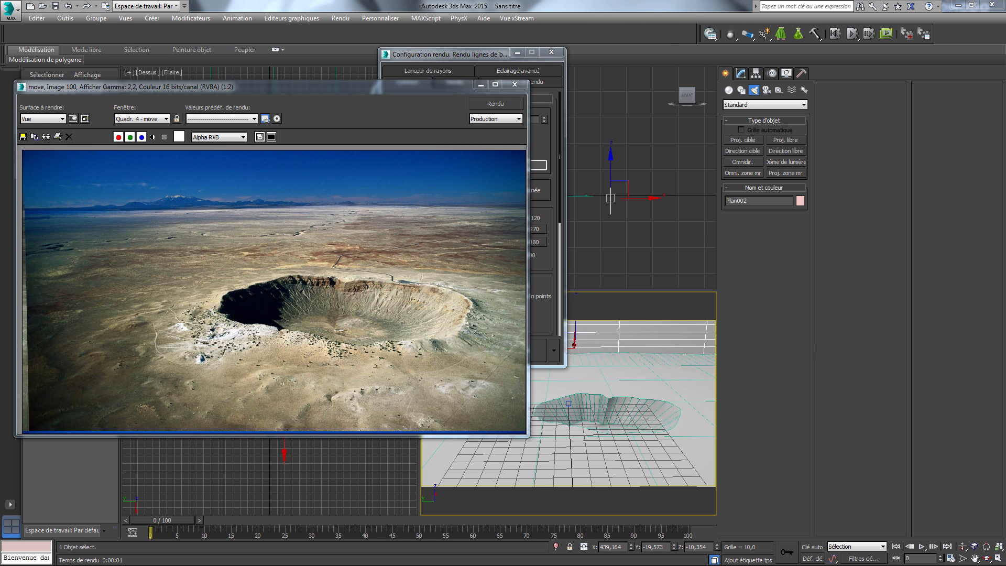
- Play the rendered "sortie max" video maximized from the "tuto camera map per" folder, then close it and return to 3ds Max
left_click(957, 6)
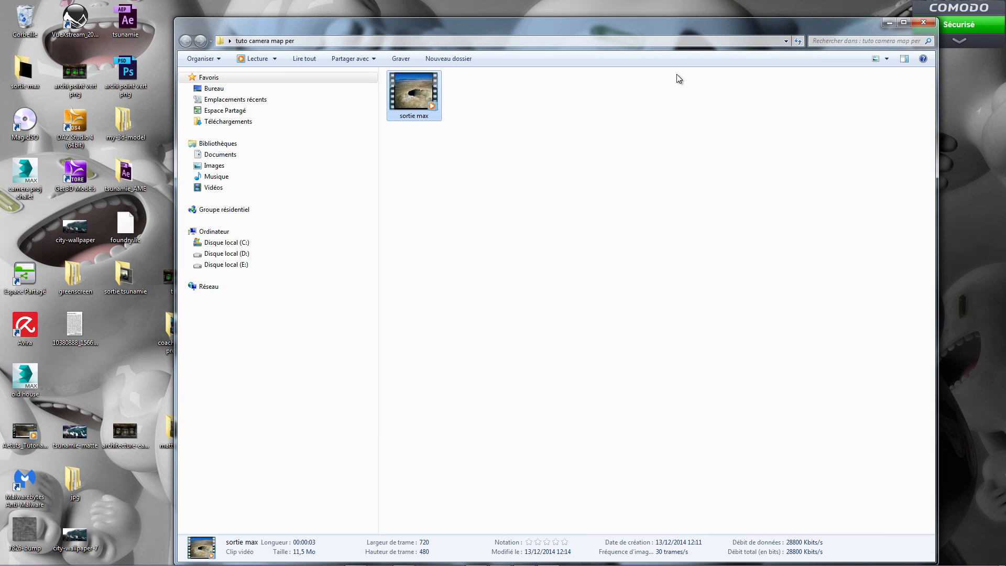
double_click(428, 104)
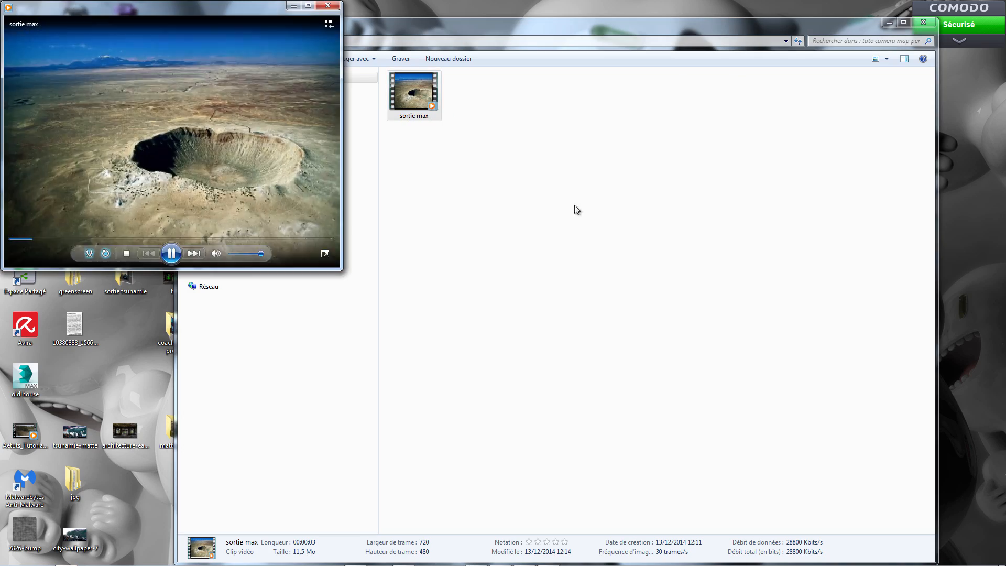
double_click(305, 5)
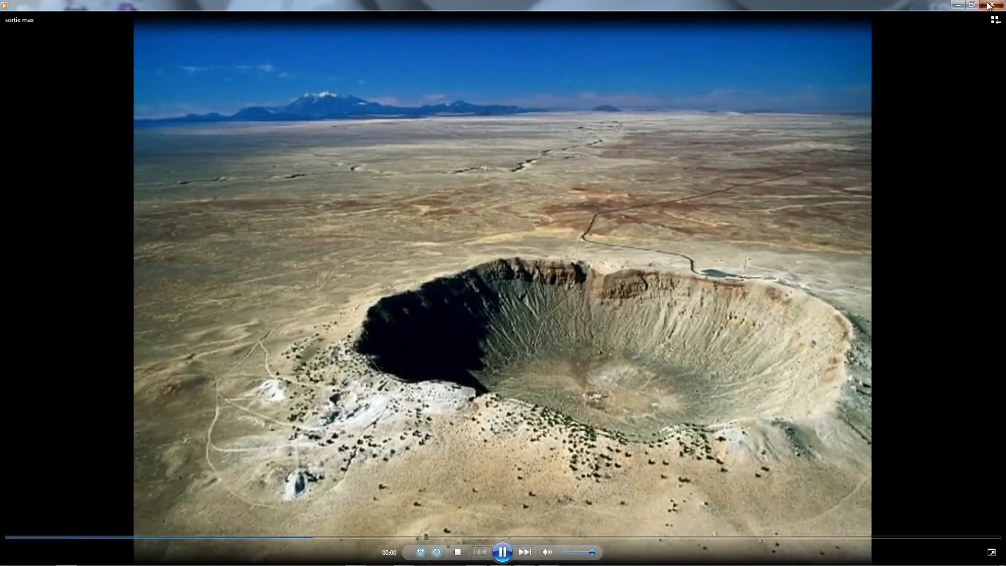
left_click(988, 5)
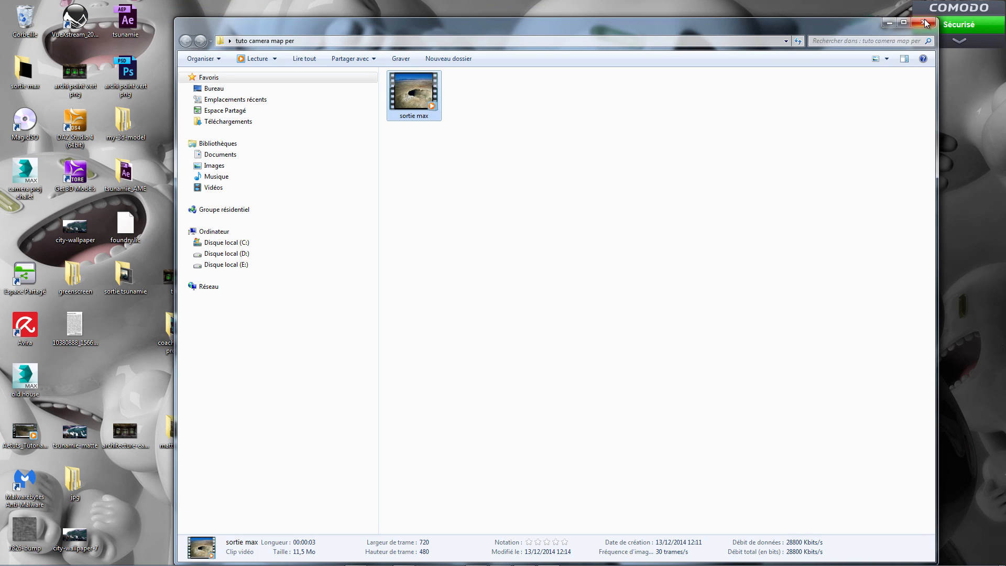
left_click(925, 23)
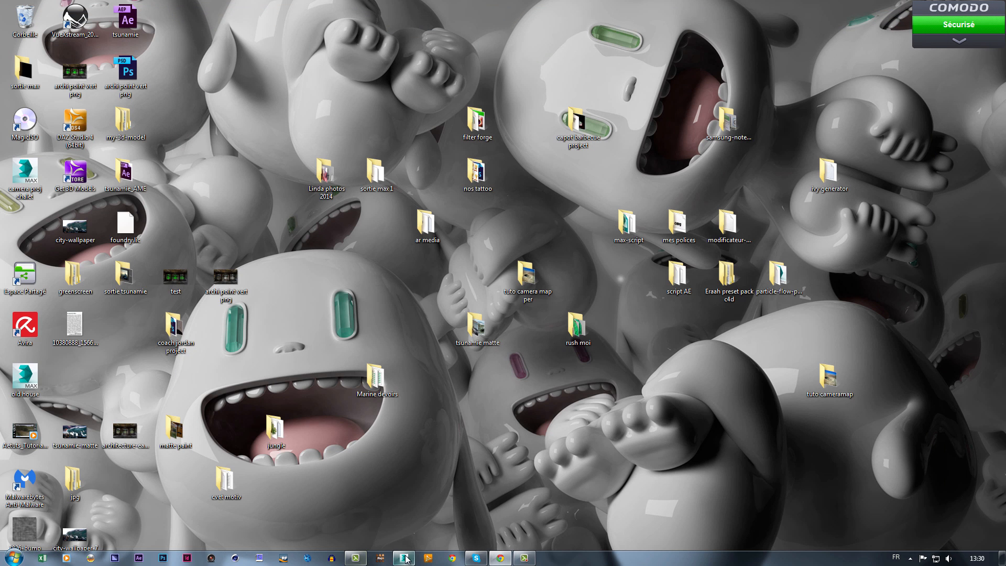
left_click(404, 558)
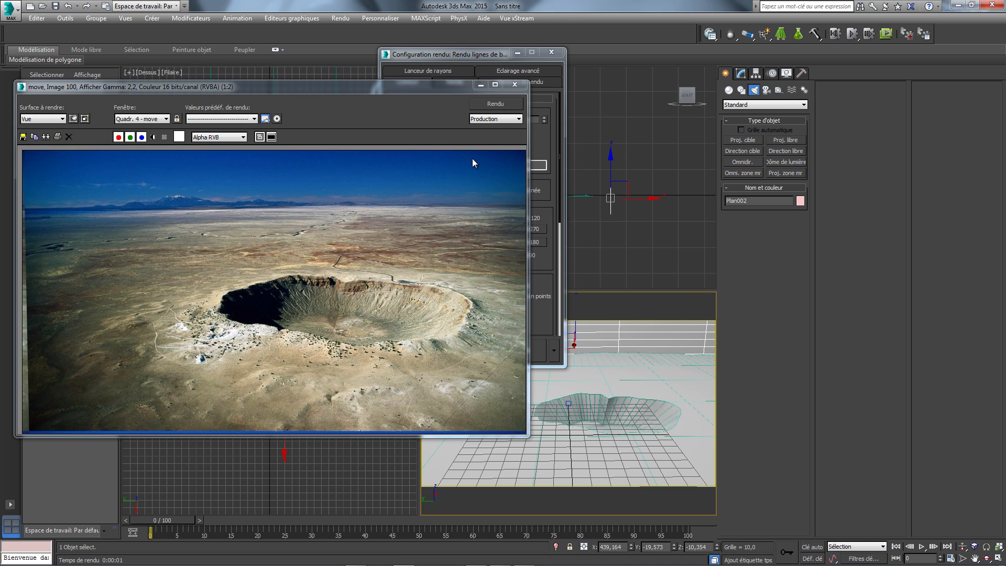
- Start merging an external file into the scene and browse to the "old-house1" folder inside "my-3d-model" on the desktop
left_click_drag(405, 87, 590, 89)
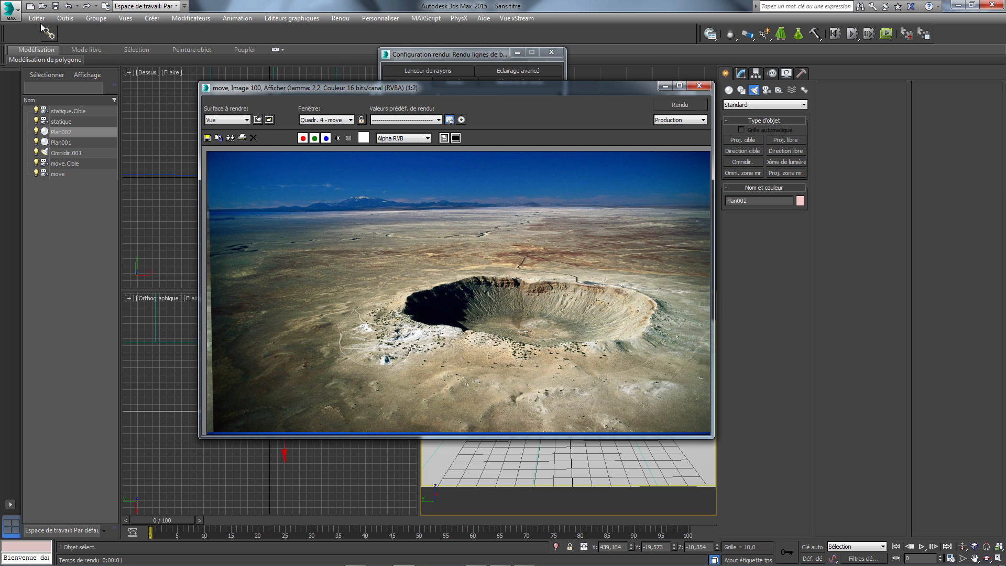
left_click(11, 9)
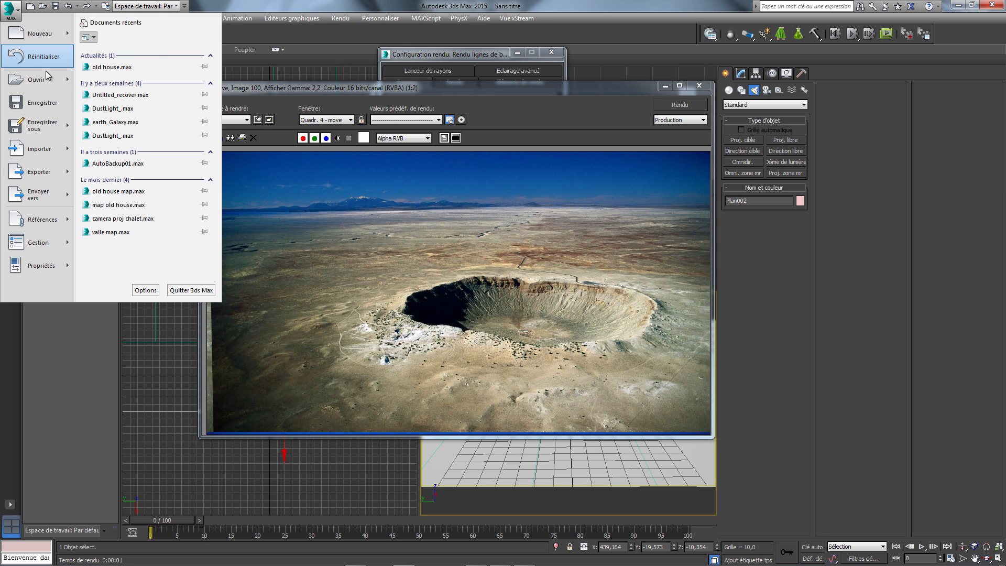
mouse_move(67, 79)
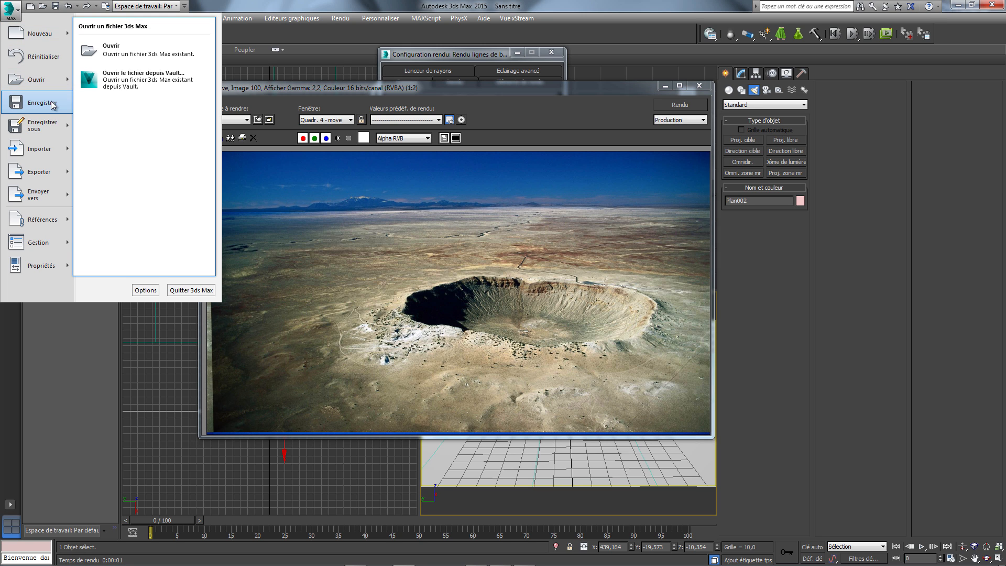
mouse_move(48, 153)
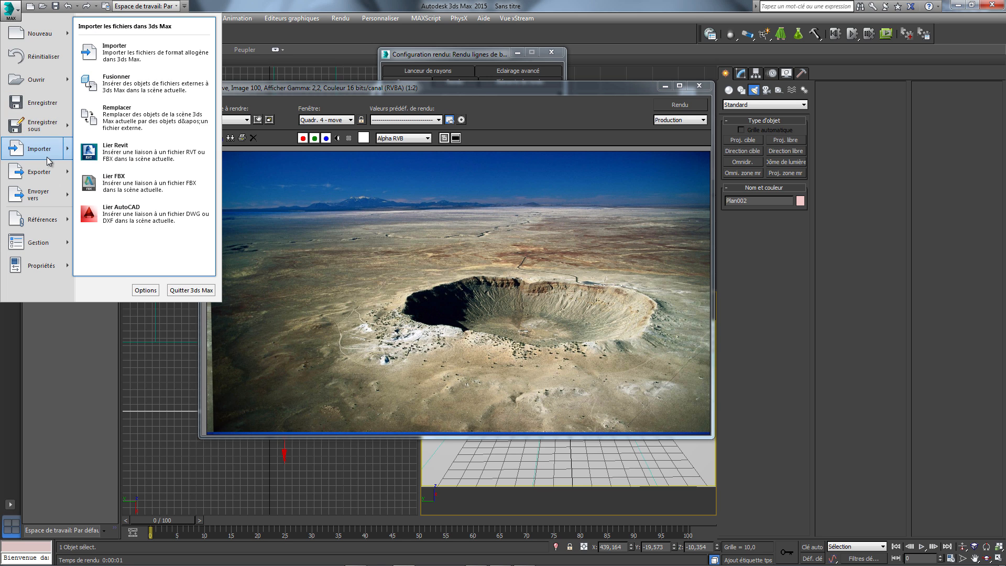
left_click(117, 83)
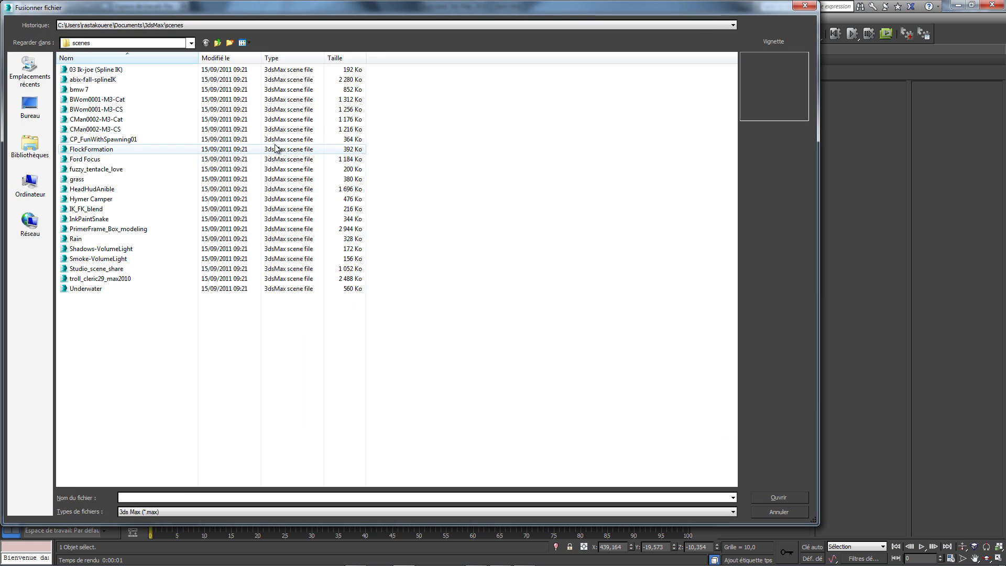
left_click(30, 108)
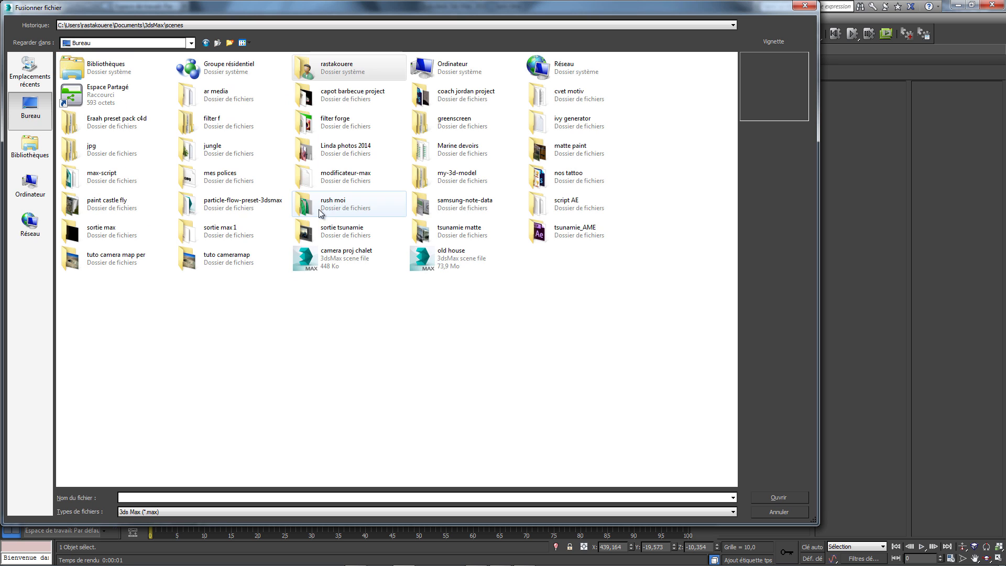
left_click(333, 183)
key("Right")
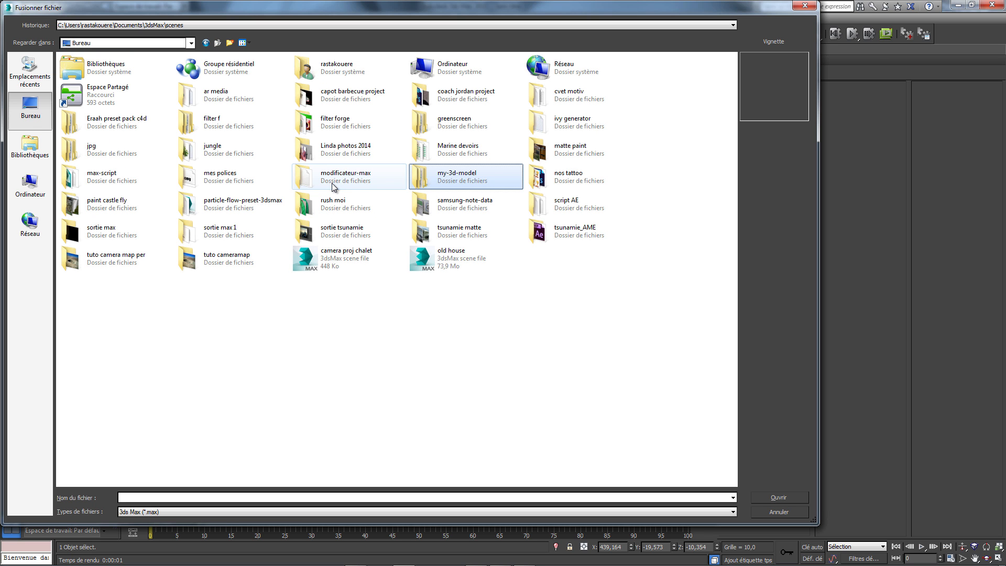
double_click(436, 178)
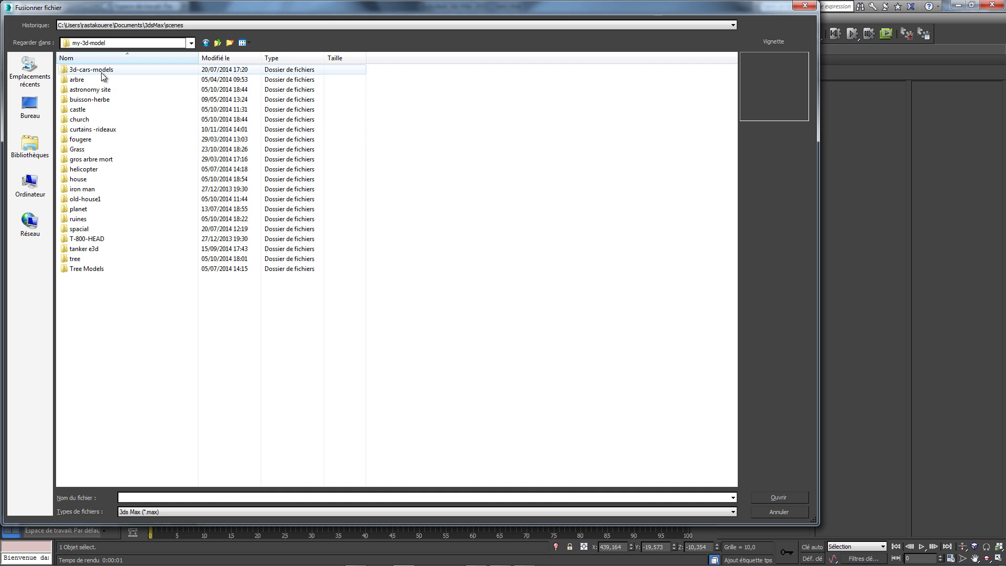
double_click(92, 199)
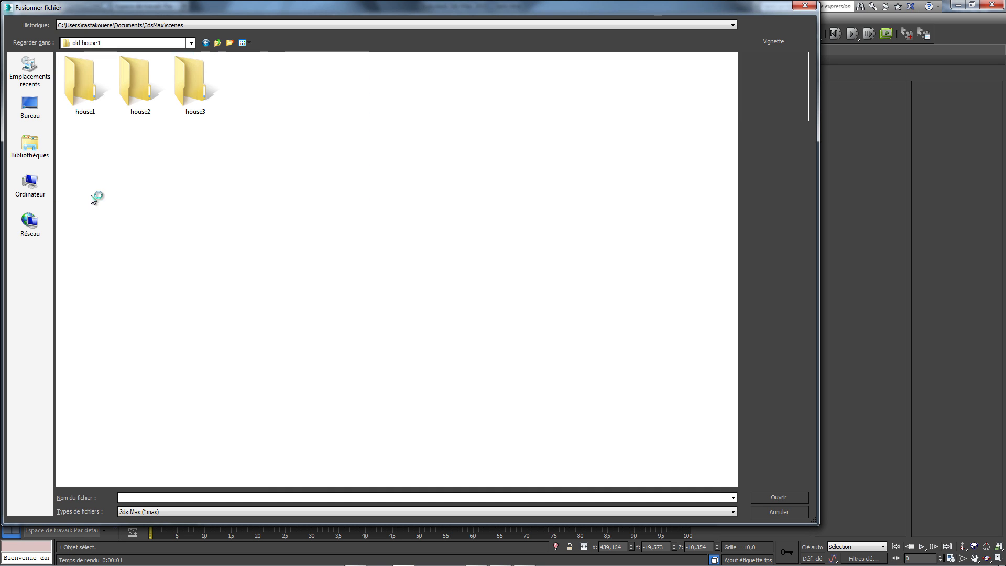
- List all file types and import the old house's 3DS model, merging its objects with the current scene and converting units
double_click(110, 116)
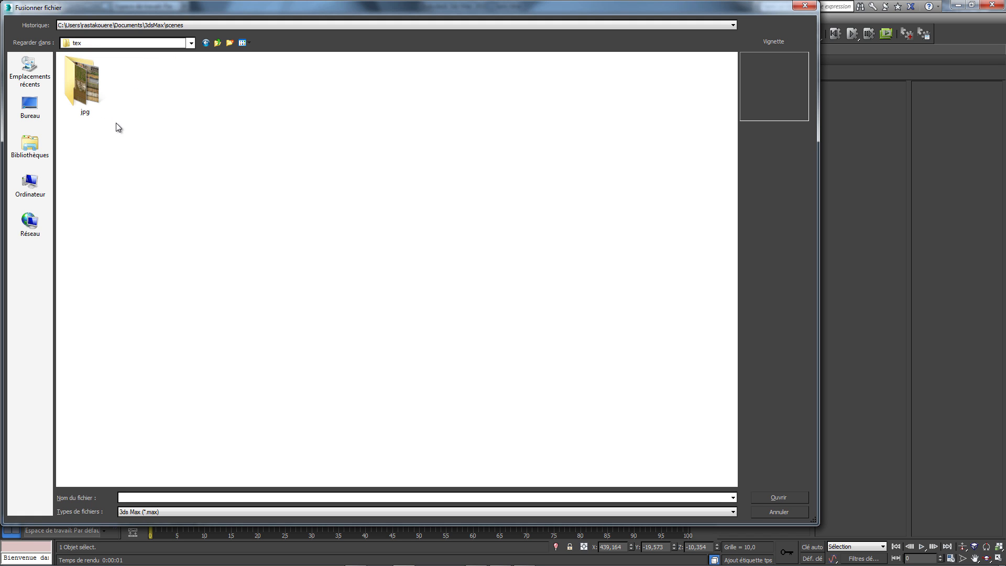
left_click(254, 510)
left_click(190, 532)
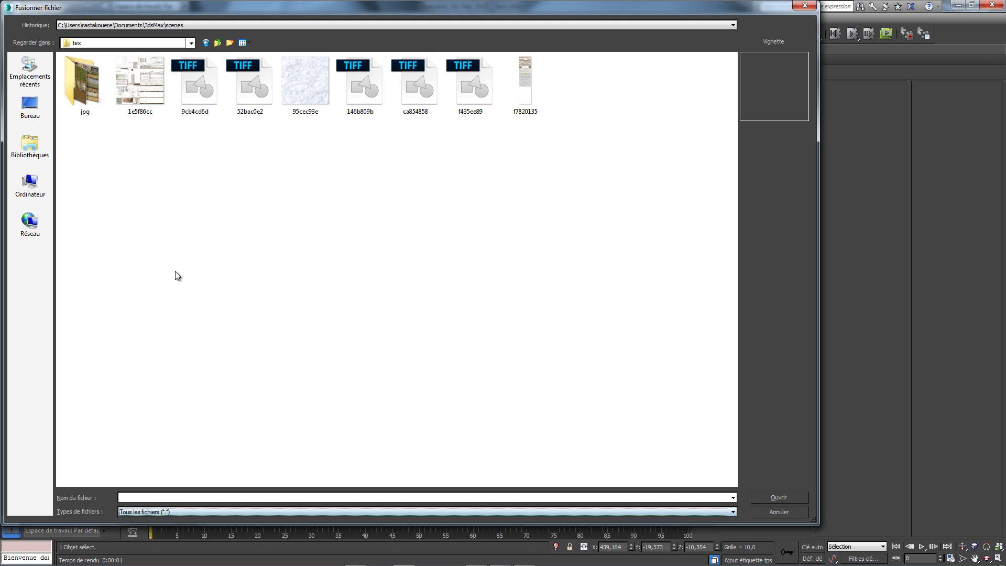
left_click(205, 44)
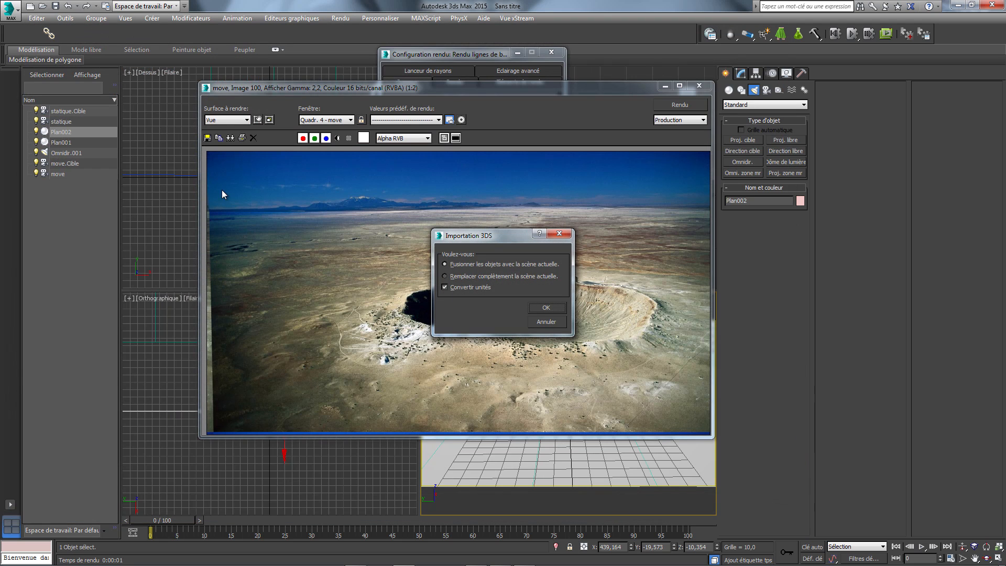
left_click(533, 307)
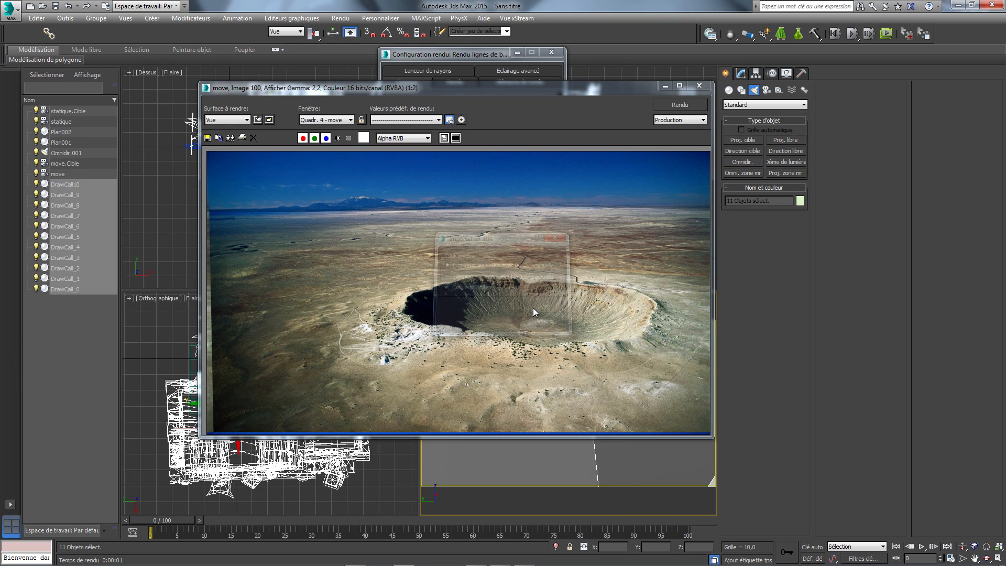
- Close the rendered frame and render setup windows, and scale the imported house down uniformly to about half its size
left_click(701, 87)
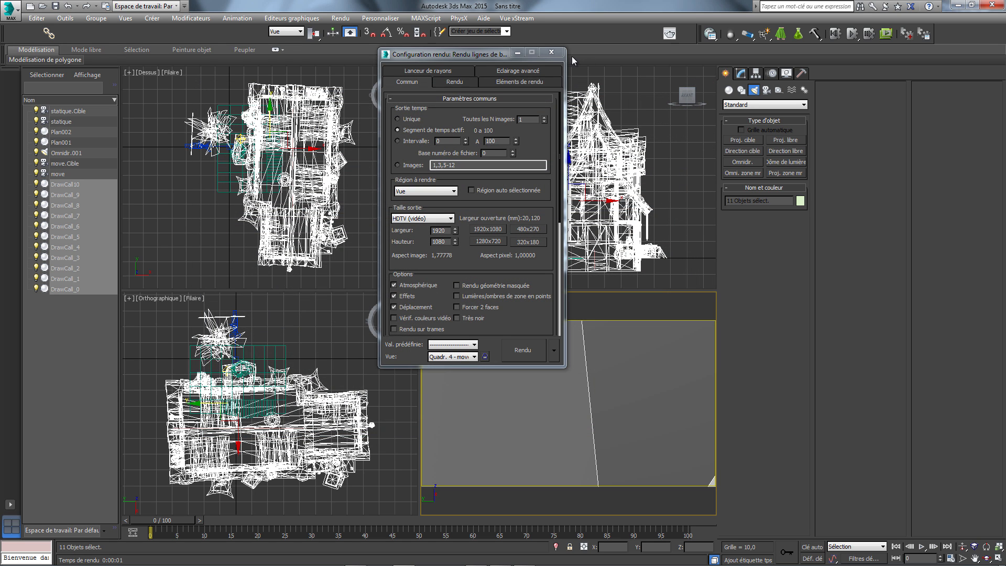
left_click(552, 52)
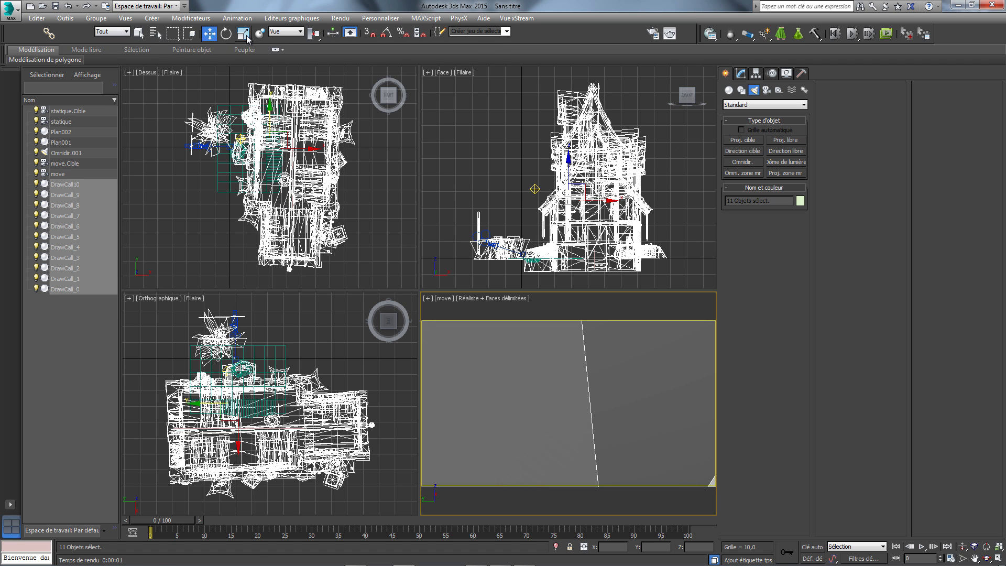
left_click(244, 35)
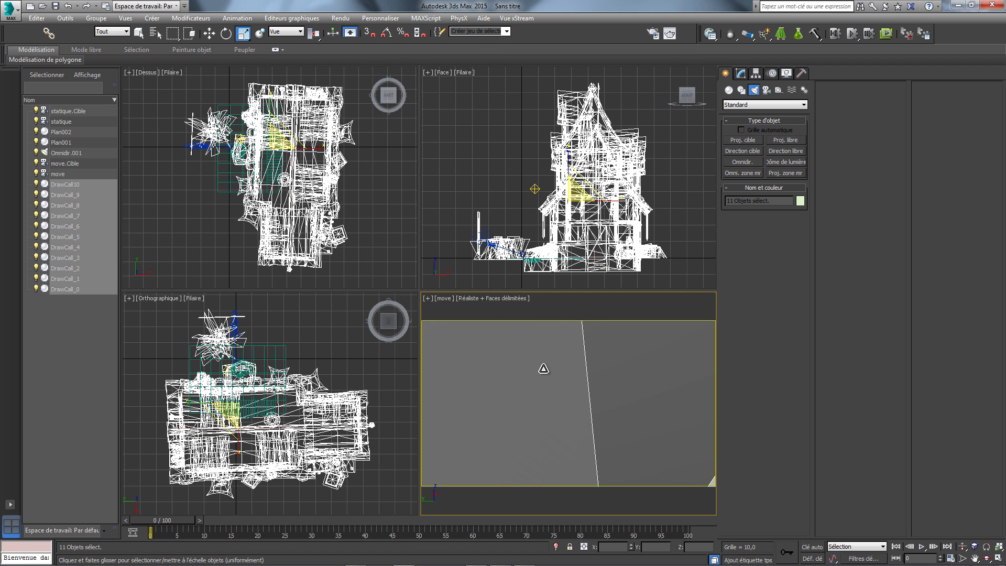
left_click_drag(543, 369, 526, 346)
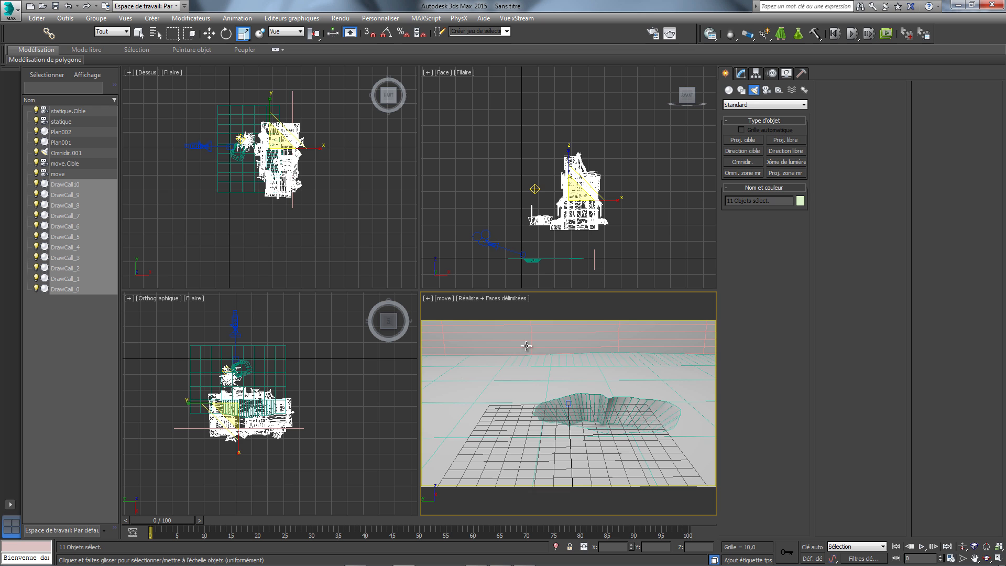
- Change the orthographic viewport to a Perspective view and scale the imported house down further
left_click(169, 299)
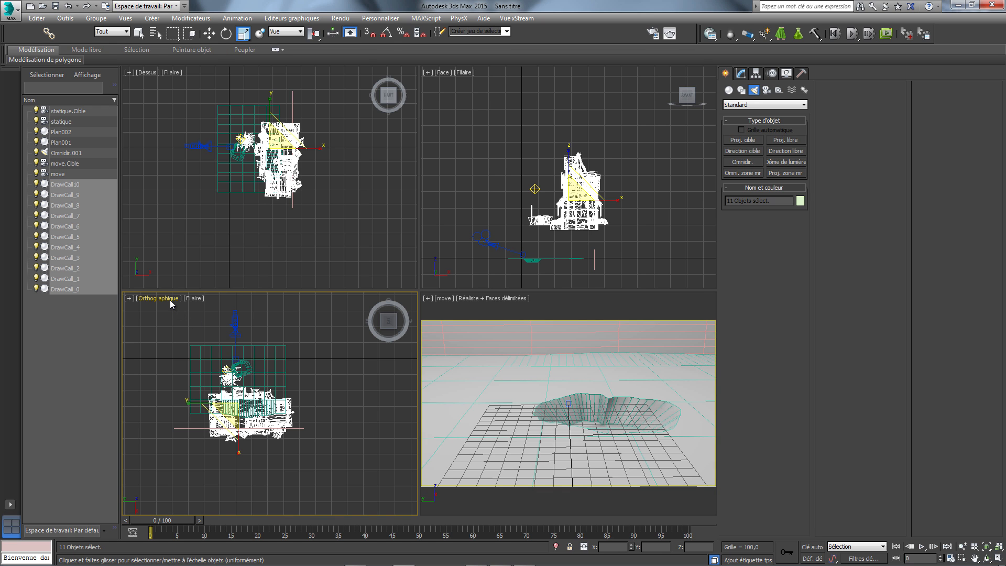
left_click(199, 337)
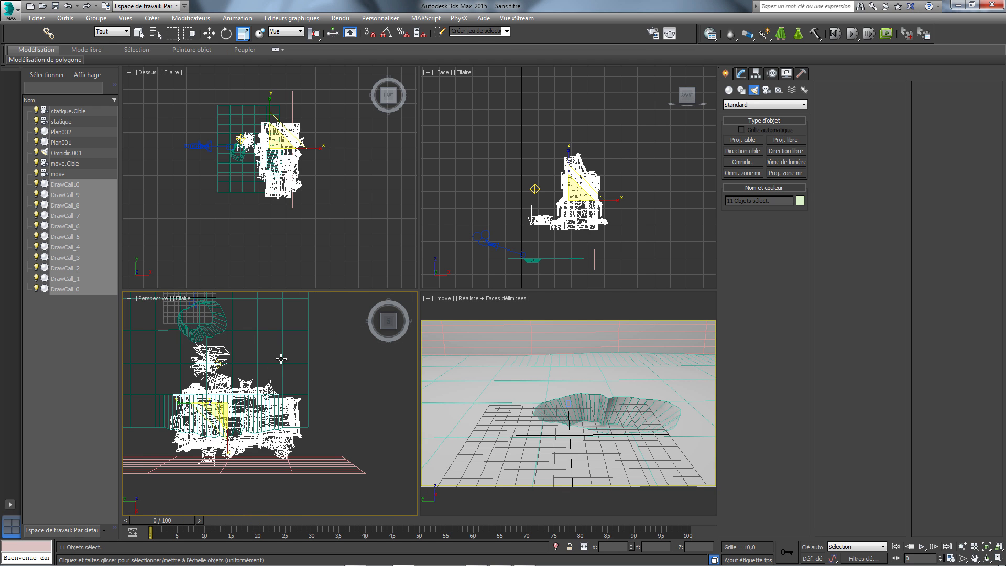
left_click(987, 558)
left_click_drag(283, 421, 231, 472)
key("r")
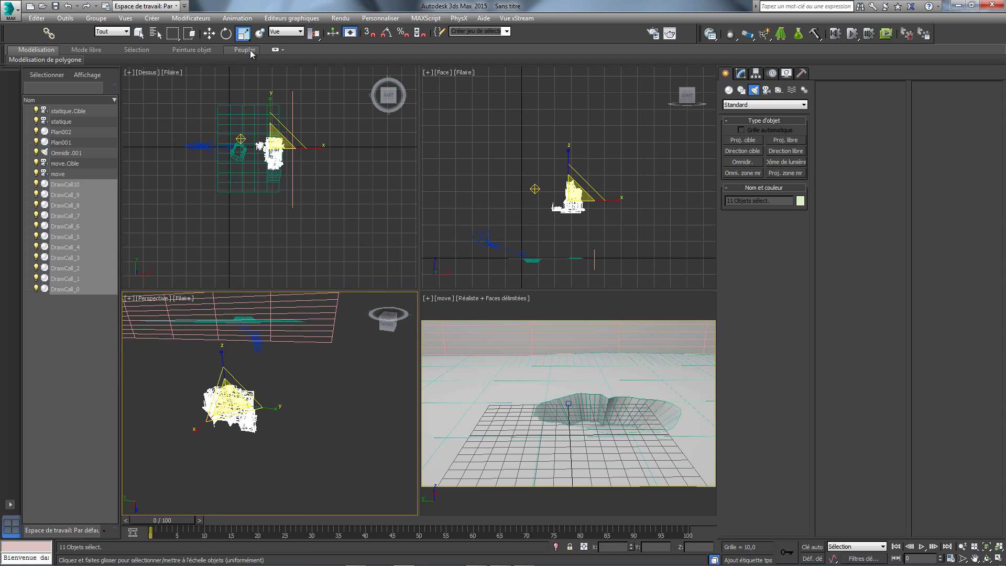
- Turn on angle snap and try to rotate the imported house in the perspective and front views
key("e")
left_click_drag(220, 367, 281, 428)
left_click_drag(571, 187, 568, 203)
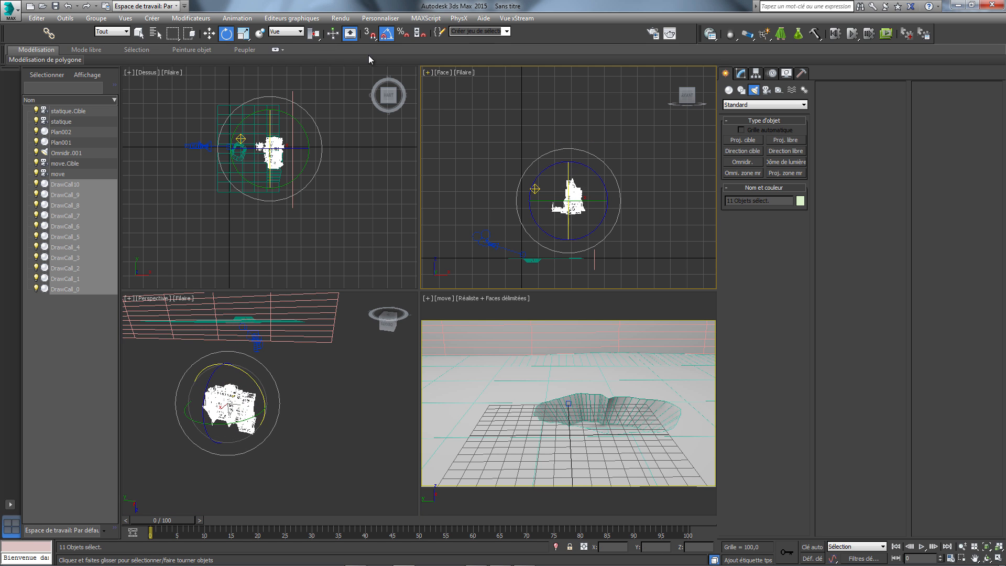
- Lower the house to ground level in the front view and scale it down uniformly
left_click(212, 36)
left_click_drag(567, 156, 569, 216)
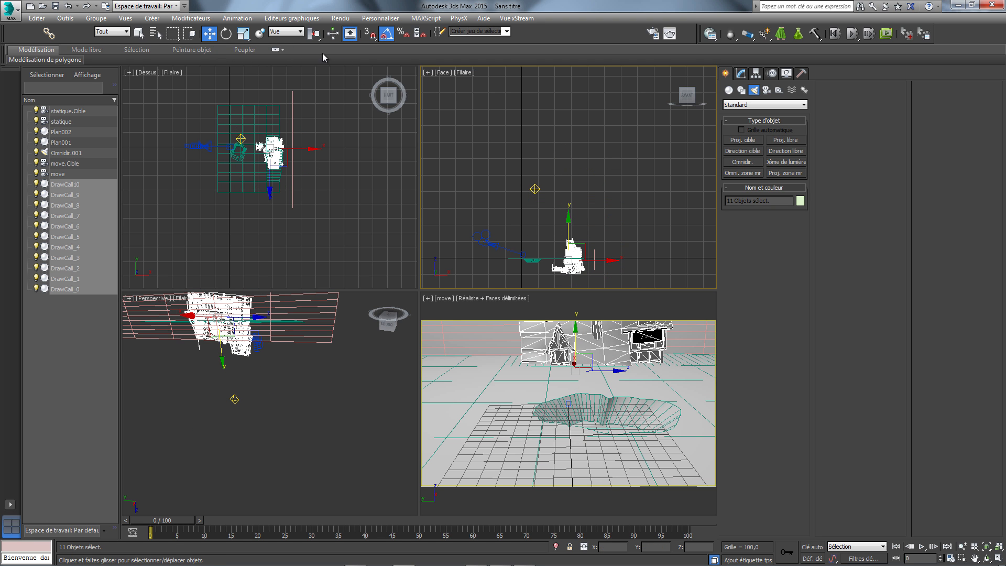
left_click(245, 35)
left_click_drag(578, 363, 577, 413)
- Move the house about 106 units along negative X toward the crater and rotate it 5 degrees about X
left_click(209, 34)
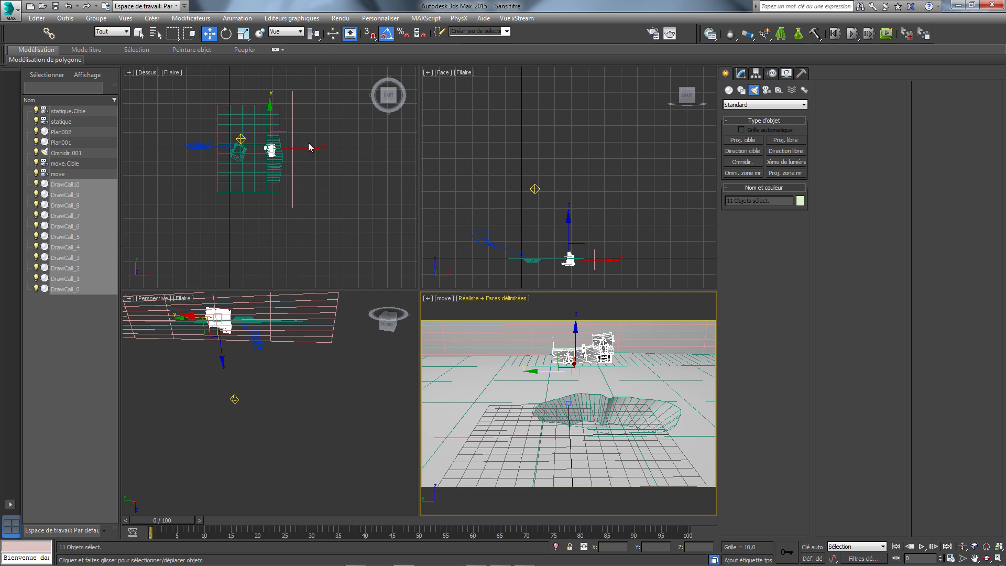
right_click(315, 138)
left_click_drag(313, 151, 298, 149)
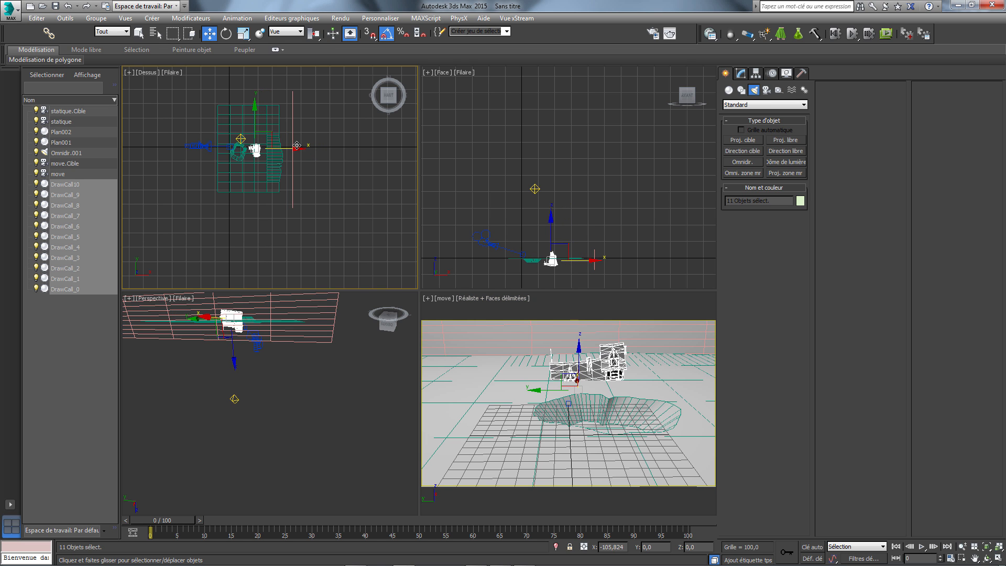
left_click(226, 33)
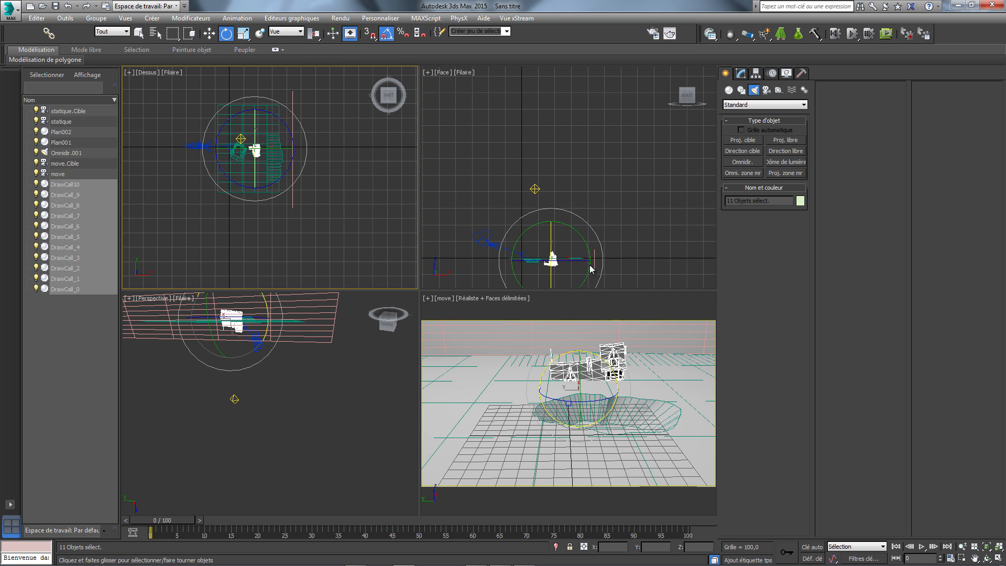
left_click_drag(255, 130, 256, 134)
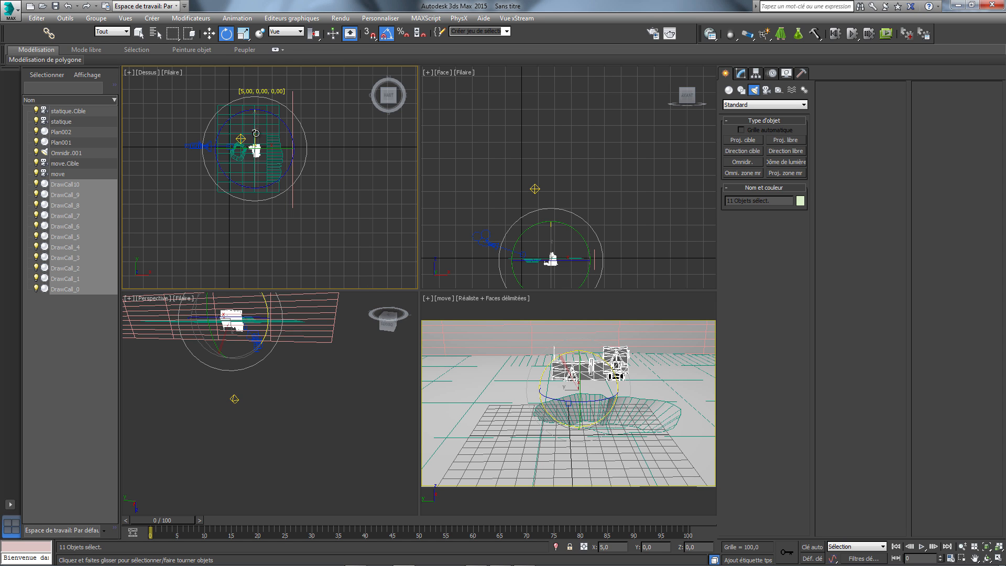
- Raise the house about 35 units along Z and scale it down uniformly again
left_click(210, 35)
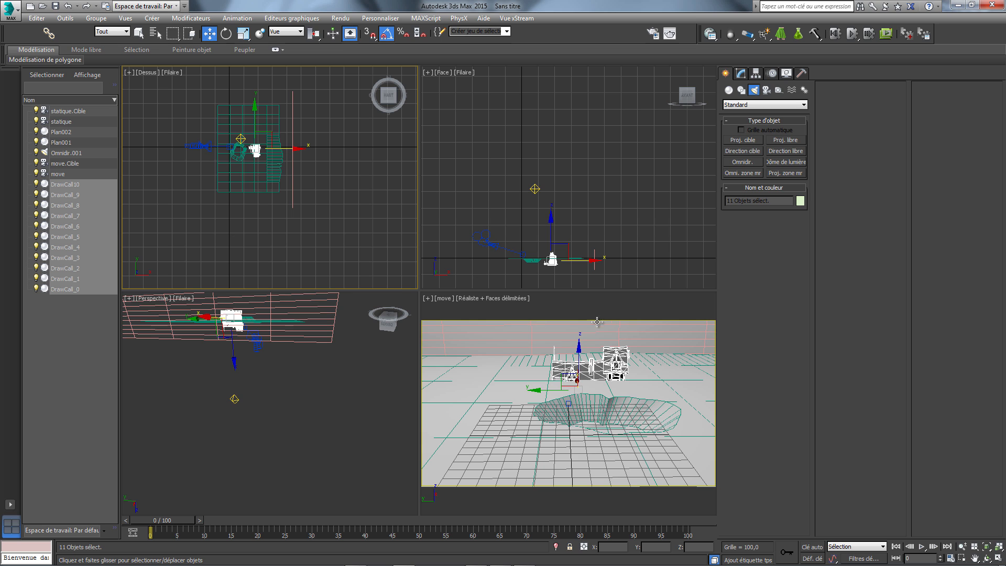
left_click(579, 347)
left_click_drag(579, 348, 583, 320)
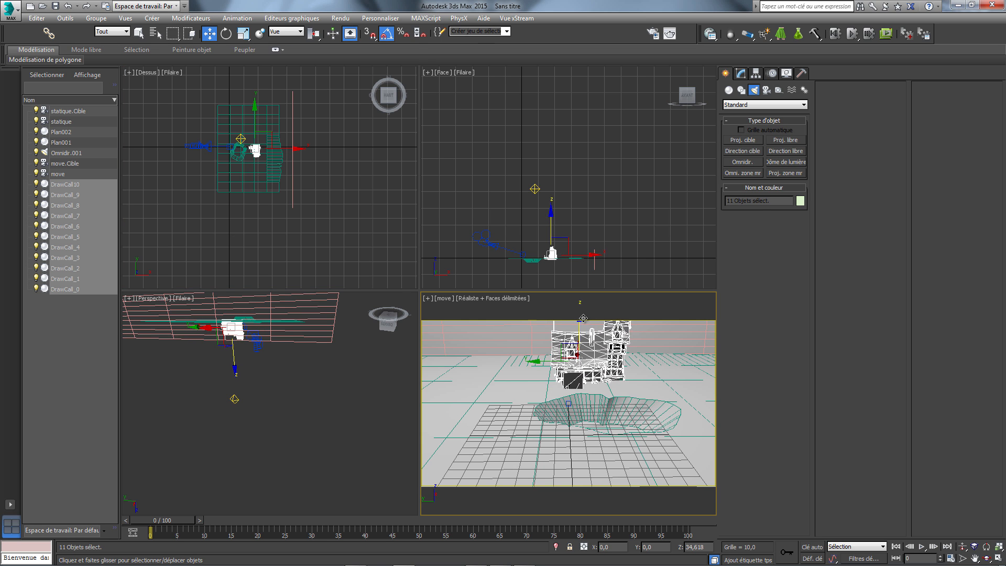
left_click(244, 34)
left_click_drag(573, 352, 548, 402)
- Move the small house along X in the top and front views until it sits above the crater
left_click(209, 34)
right_click(324, 121)
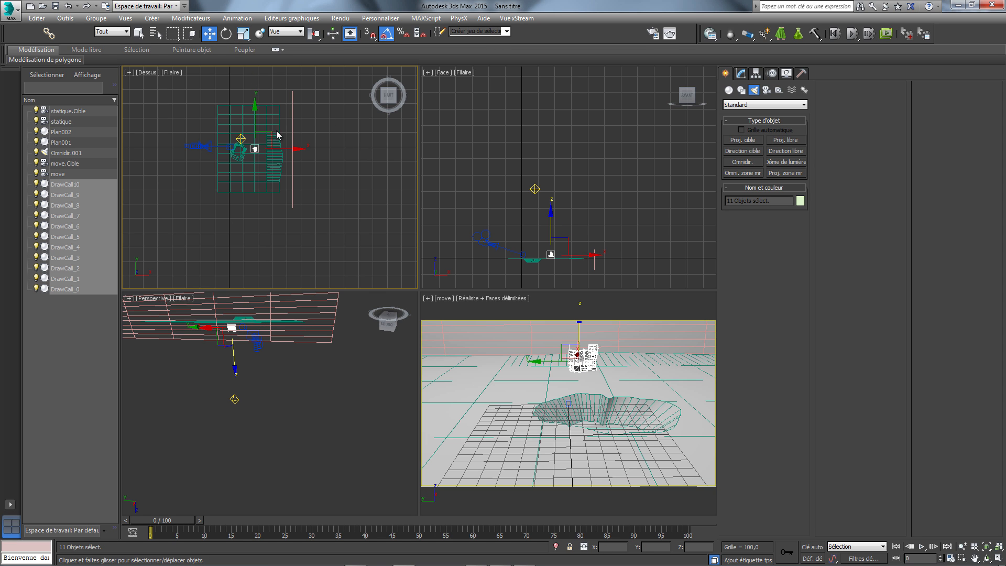
left_click_drag(271, 131, 266, 130)
right_click(601, 210)
left_click_drag(590, 256, 582, 255)
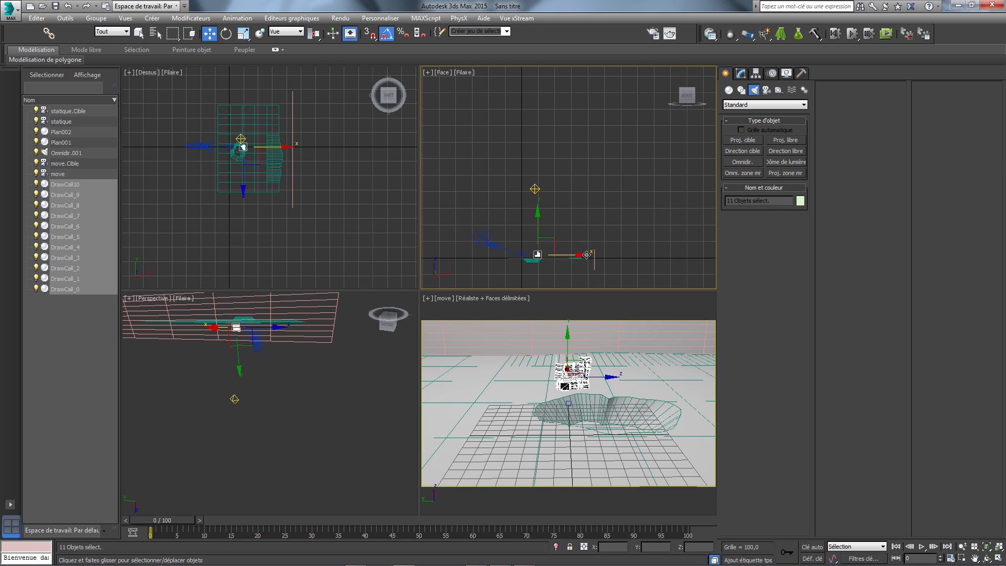
- Lower the house onto the ground plane in an enlarged front view, then restore the four viewports with the move camera view active
left_click(988, 547)
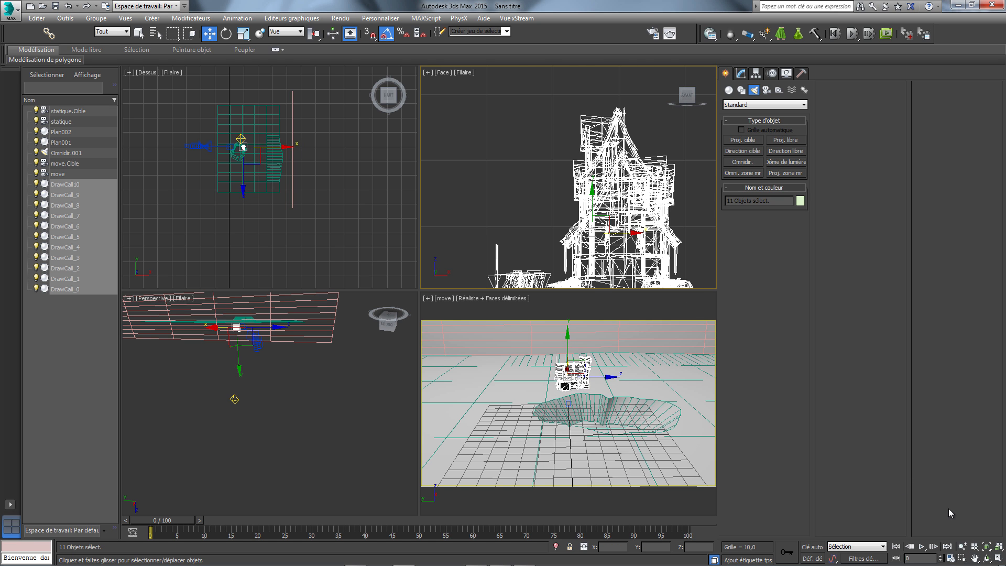
key("alt+w")
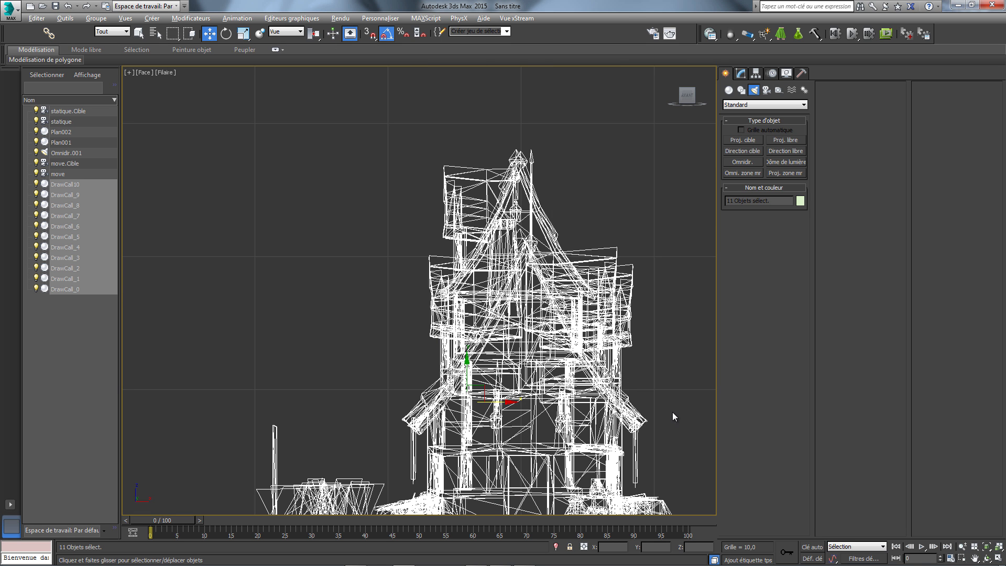
left_click(975, 558)
left_click_drag(606, 386, 612, 187)
scroll(580, 253, "down", 2)
right_click(580, 253)
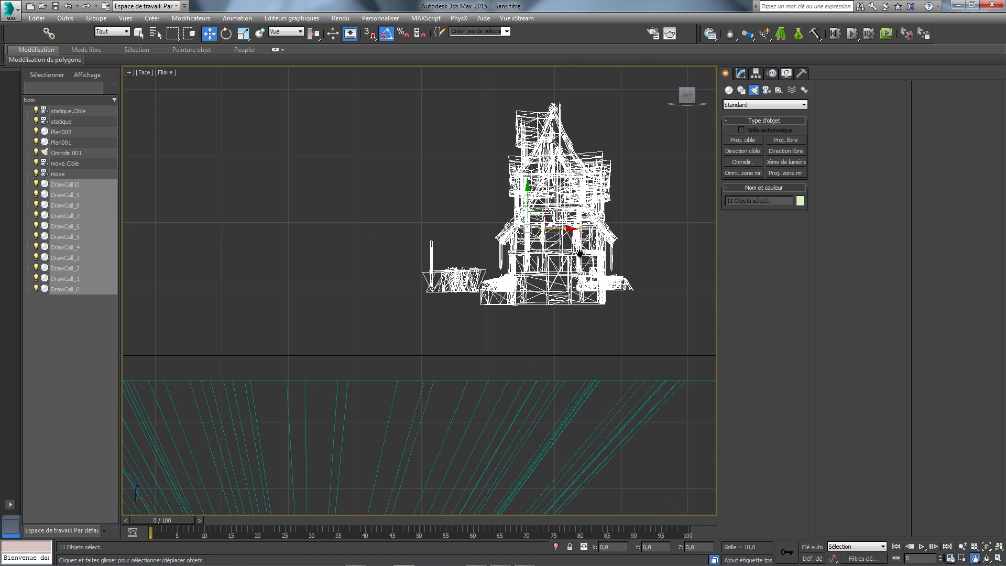
left_click_drag(527, 192, 522, 280)
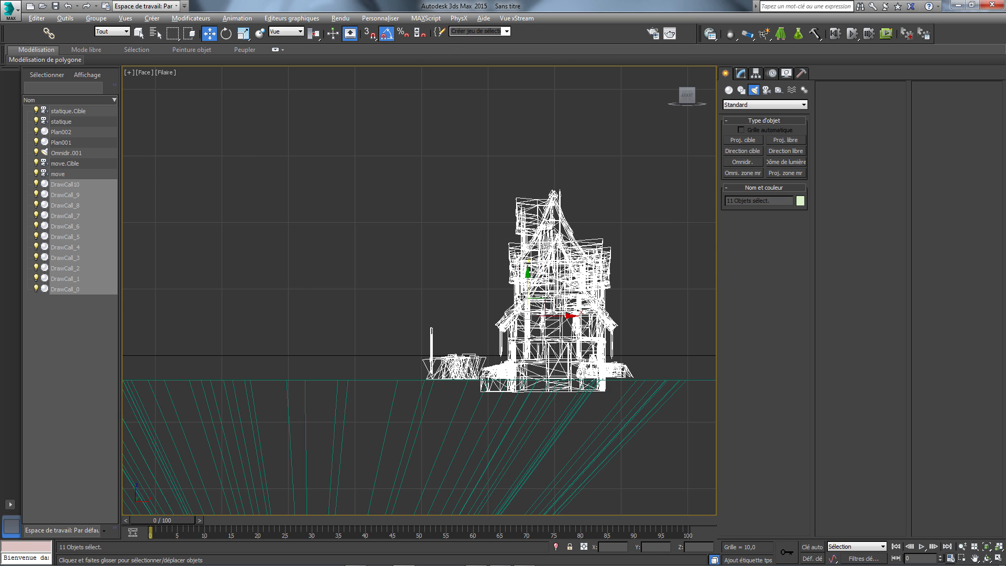
key("alt+w")
right_click(581, 301)
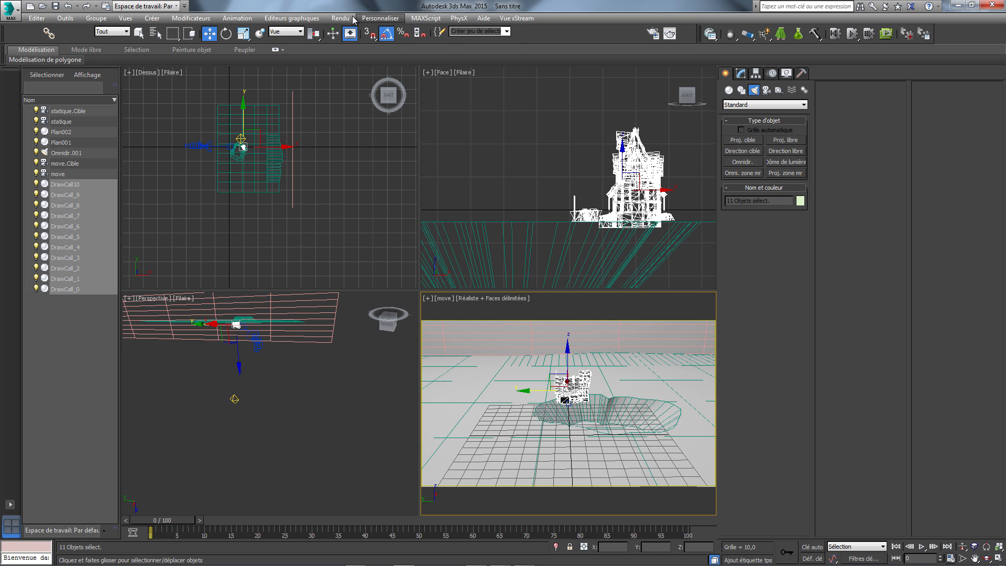
- Turn off saving the render to a file in the render setup and start rendering the move camera view
left_click(352, 18)
left_click(361, 42)
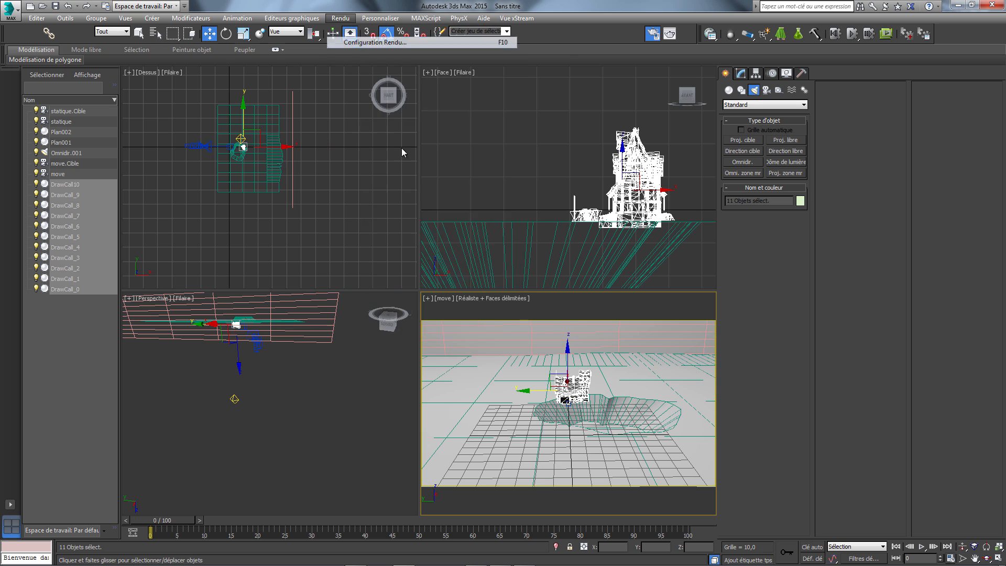
left_click_drag(520, 315, 541, 93)
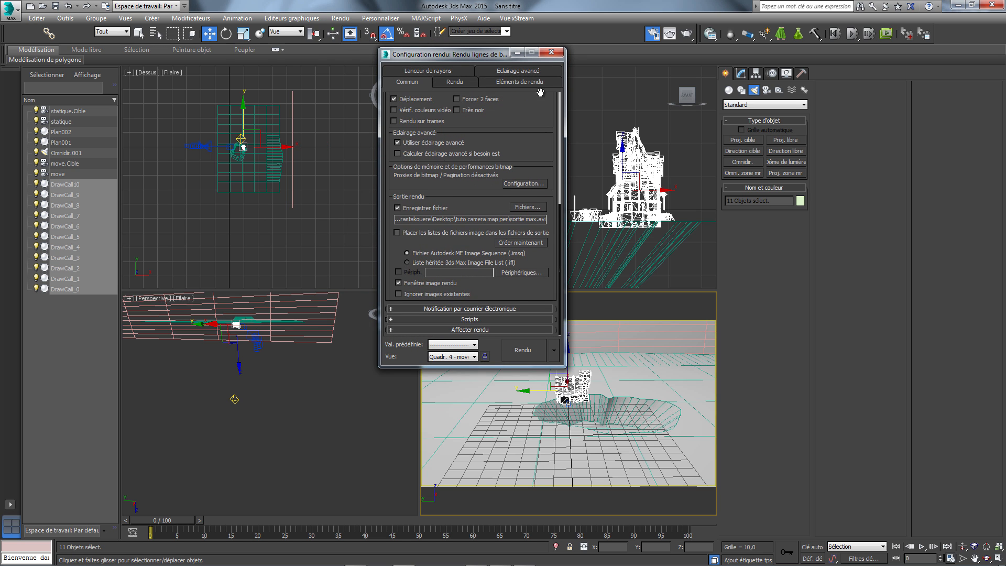
left_click(398, 208)
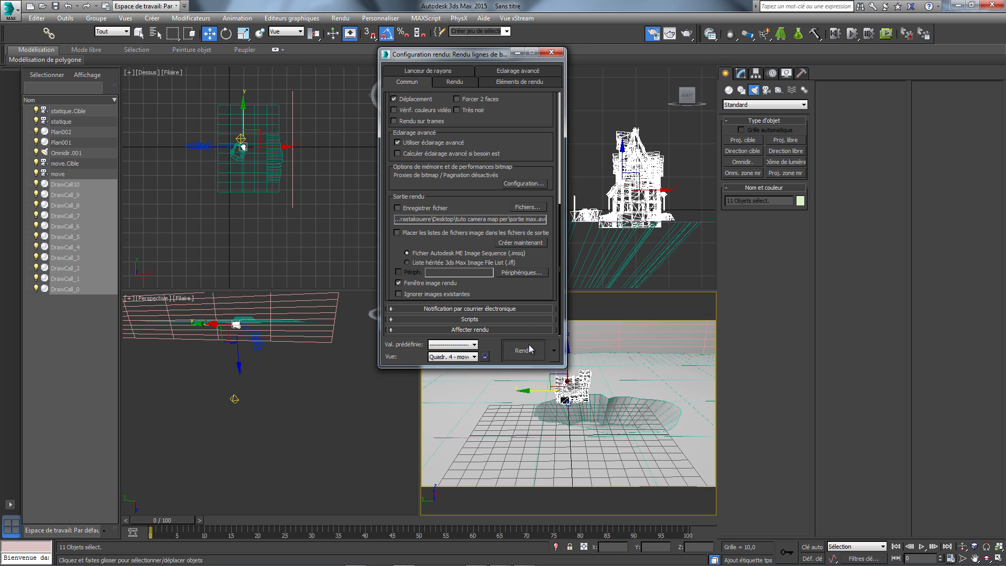
left_click(529, 344)
left_click(585, 341)
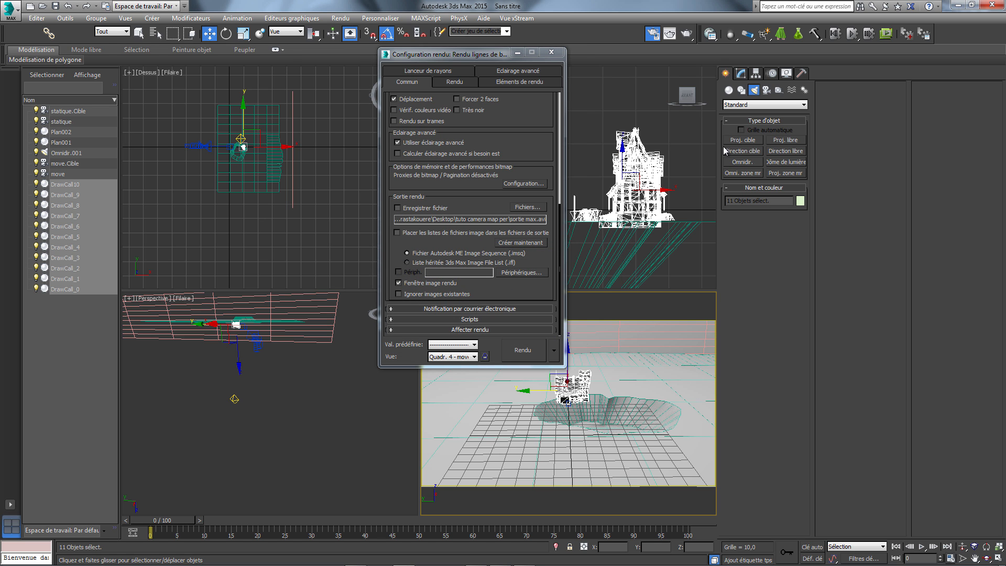
- Keep the AVI file sortie max as the render output and set the time output to a single frame
left_click(527, 208)
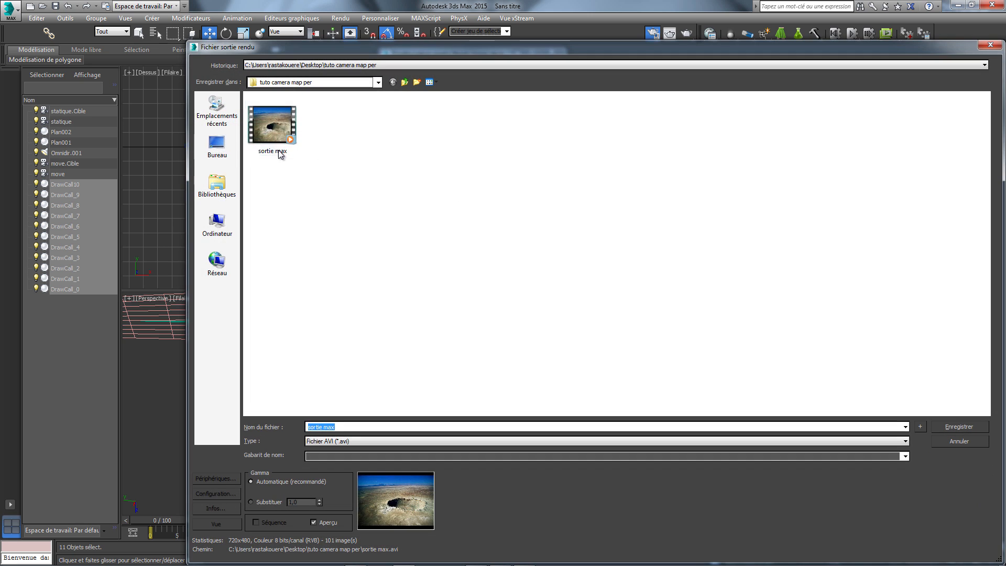
left_click(960, 427)
left_click_drag(517, 126, 523, 376)
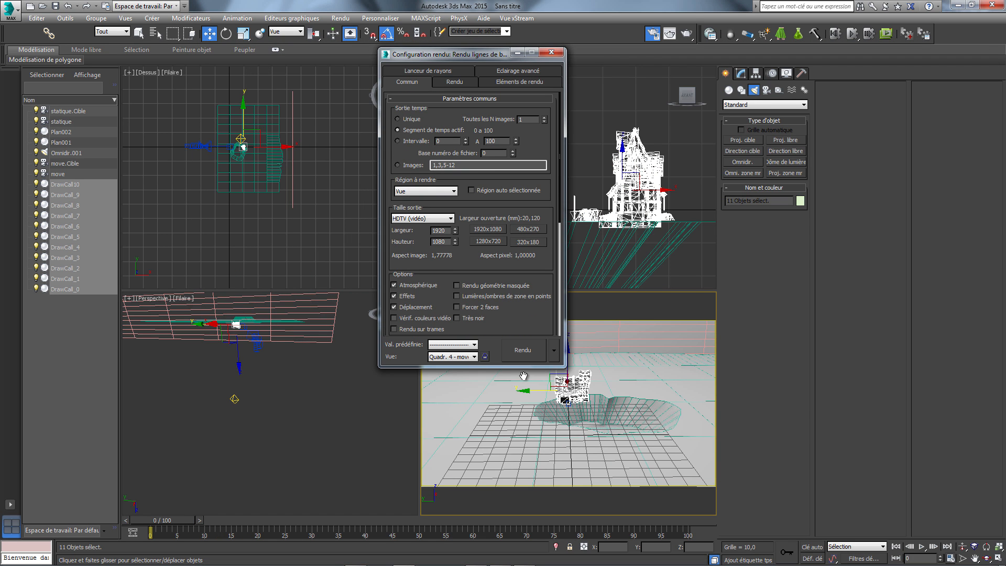
left_click(397, 119)
- Move the house slightly along positive X in the top view and render a test frame from the move camera
left_click_drag(284, 148, 290, 148)
right_click(611, 313)
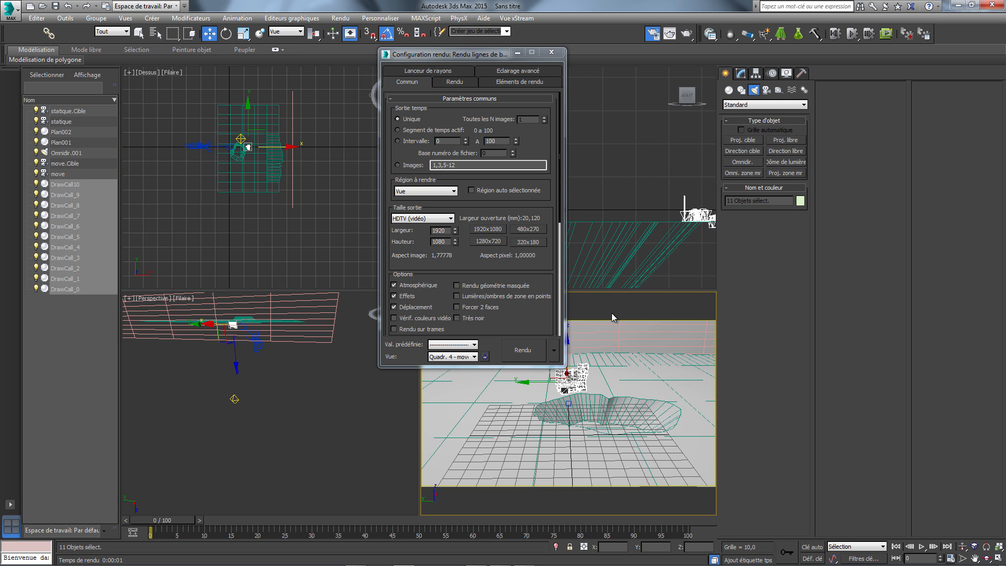
left_click(524, 350)
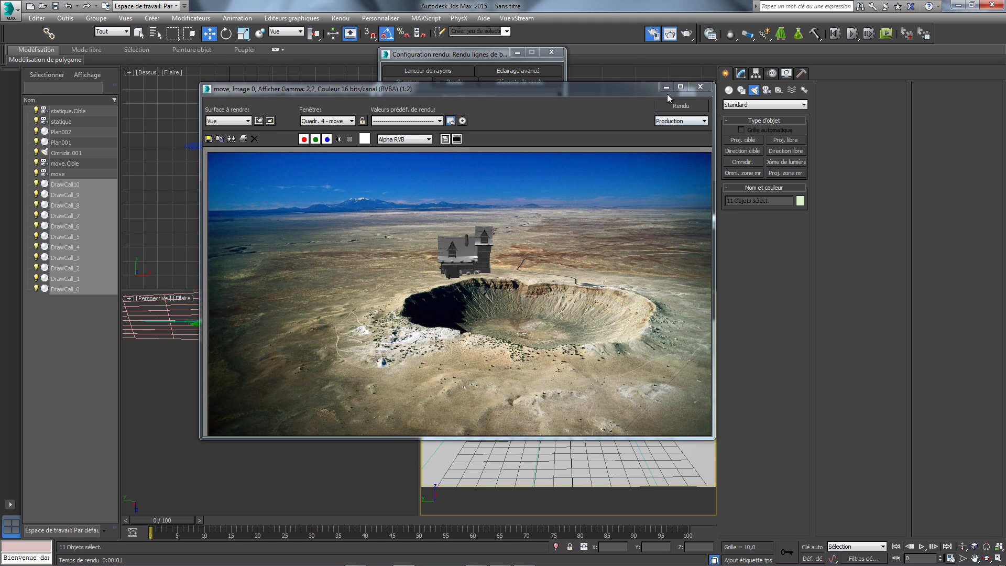
left_click(699, 87)
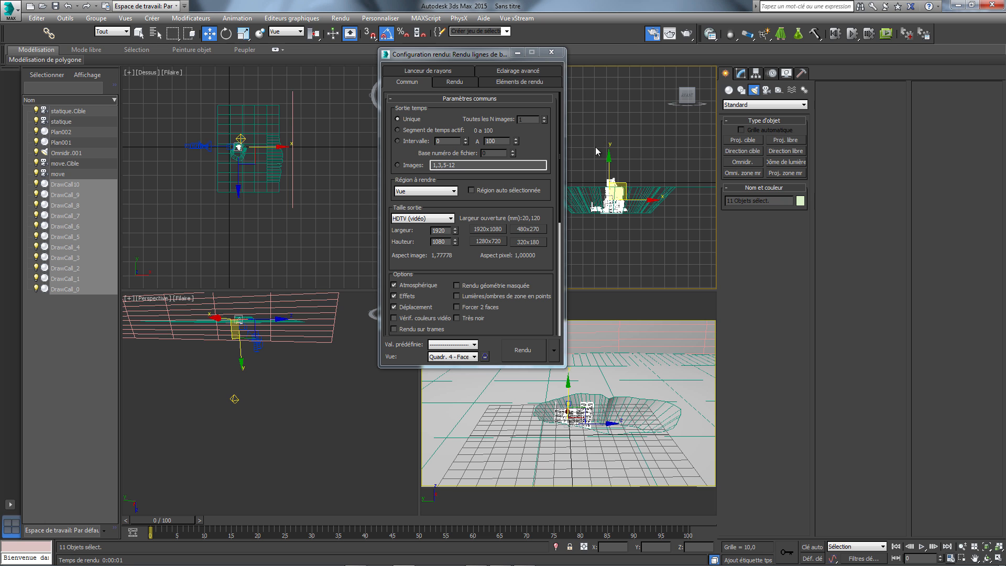
- Lower the house into the crater and render another single test frame from the move camera
left_click(542, 347)
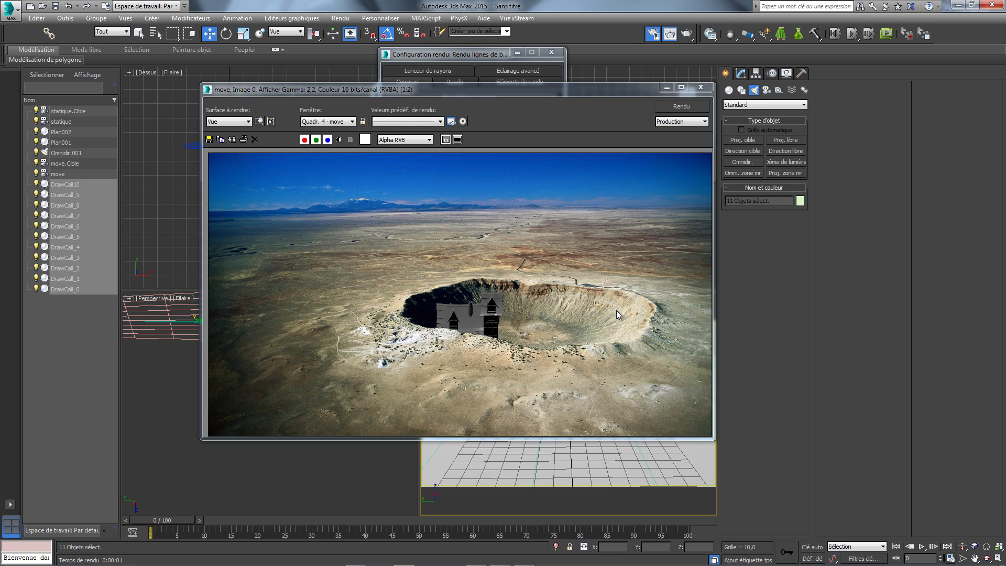
left_click(697, 88)
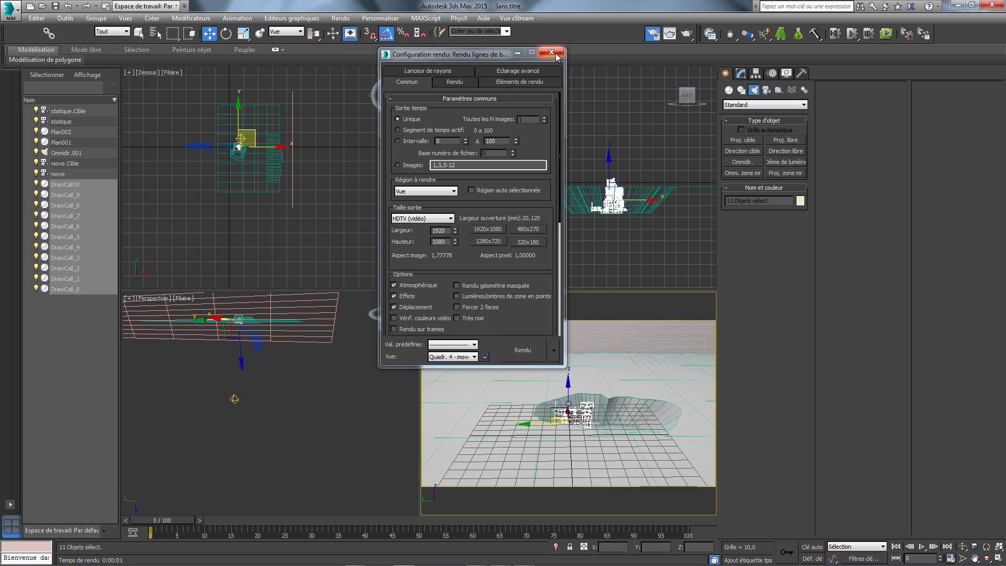